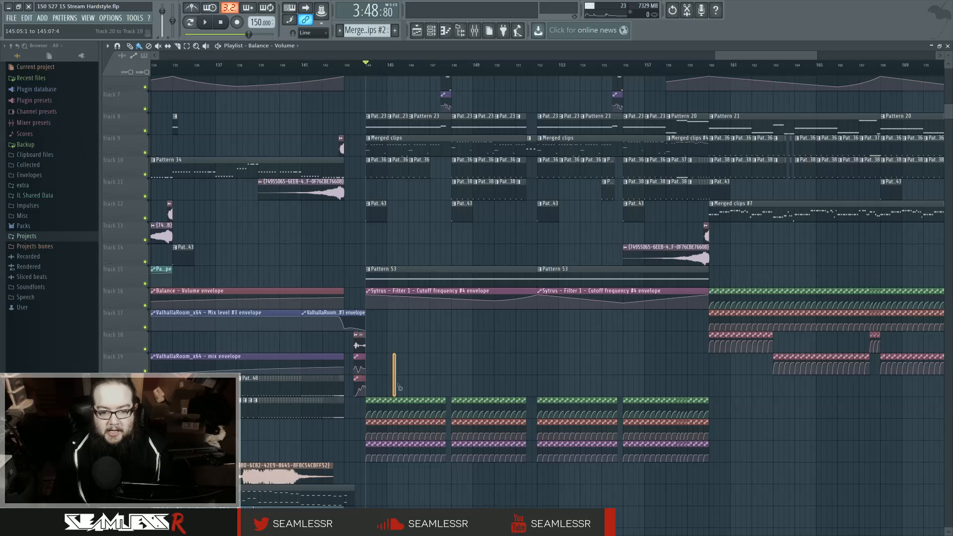
Step: Place the playback position at bar 95, where the Merged clips section and Pattern 21 begin
scroll(529, 375, "down", 8)
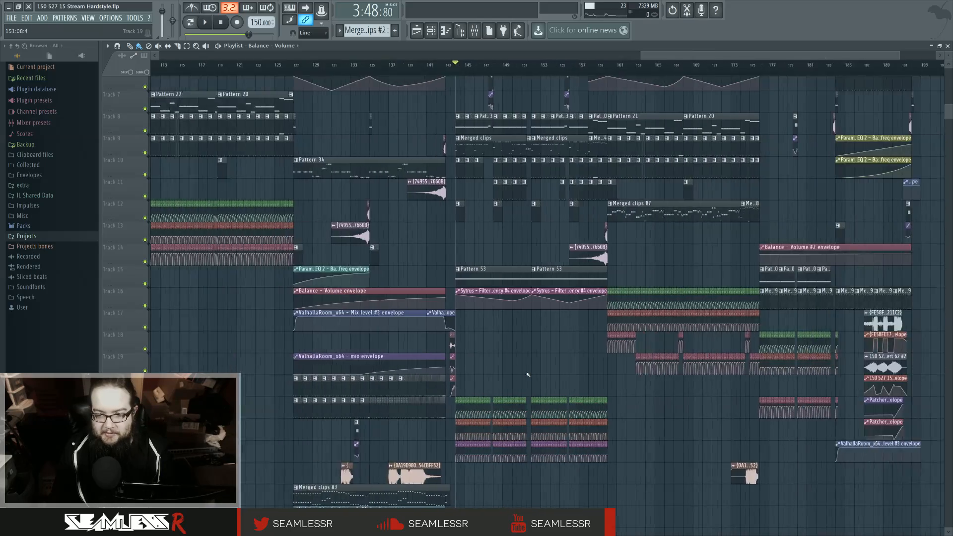
scroll(562, 421, "up", 6)
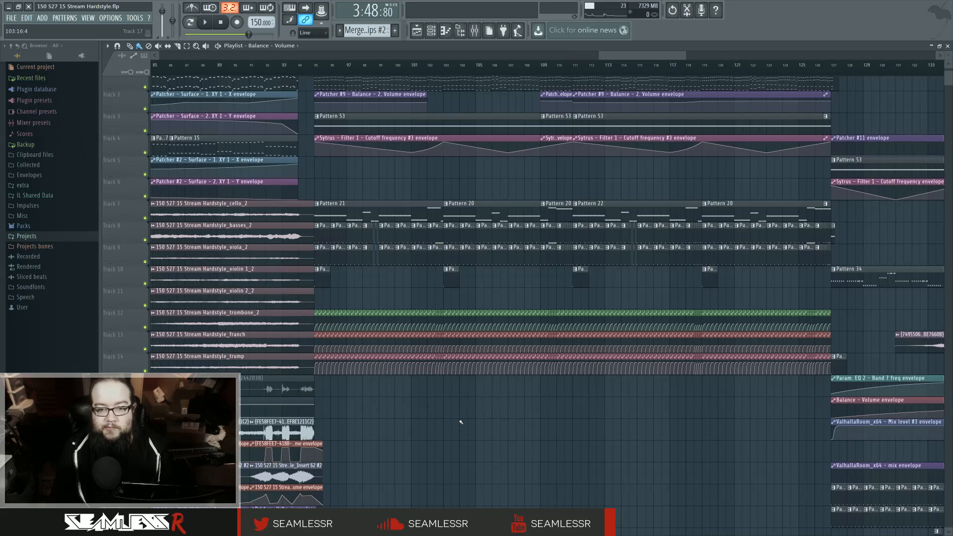
scroll(458, 419, "up", 3)
left_click(252, 65)
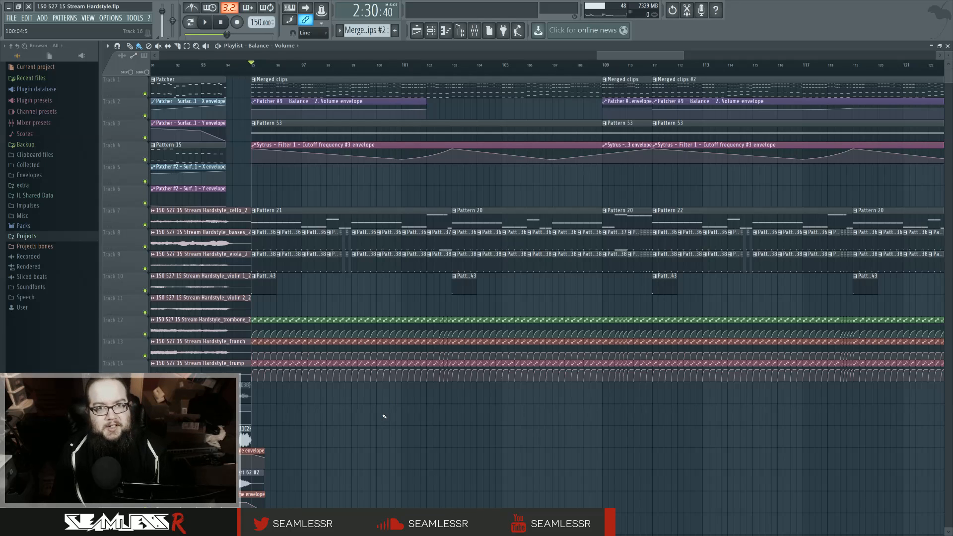
scroll(385, 416, "down", 3)
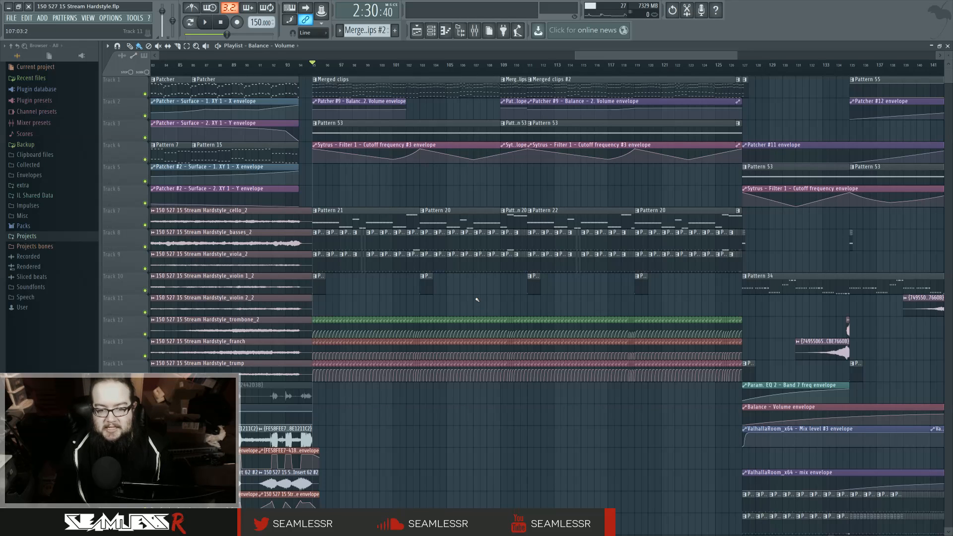
scroll(477, 300, "up", 3)
Step: Show the mixer, select the noise track and play the section from bar 95
key("F9")
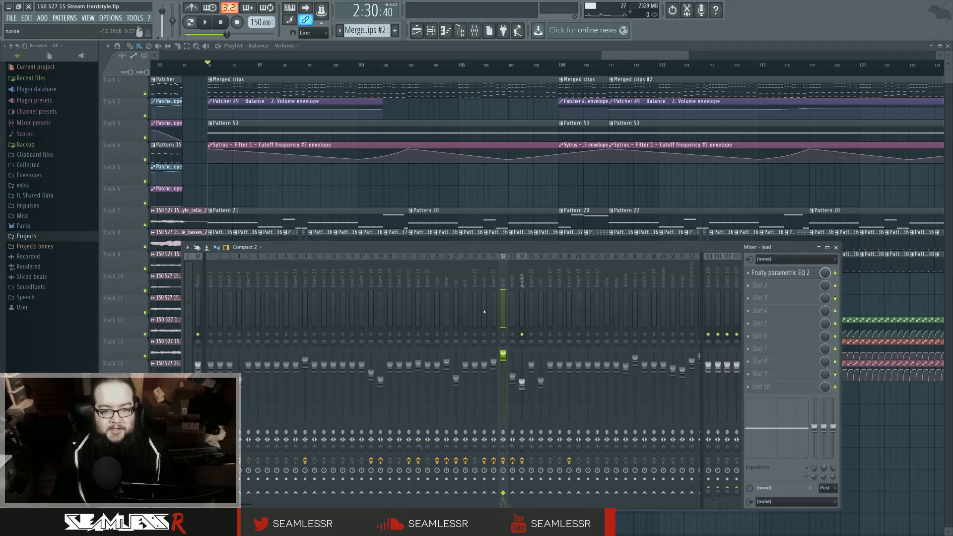
left_click(483, 335)
key("space")
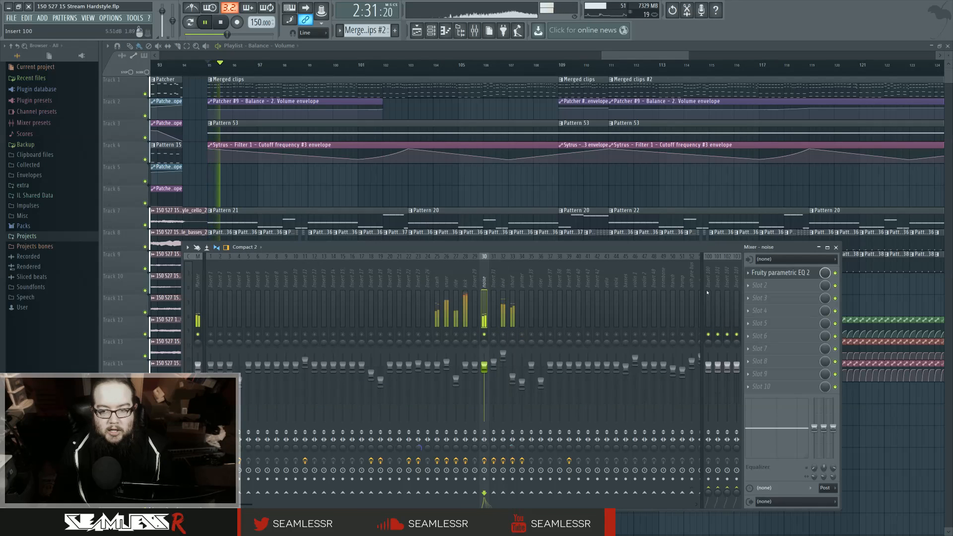
Step: Open the noise track's Fruity parametric EQ 2 and watch its spectrum while playing the section from bar 95
key("space")
left_click(766, 278)
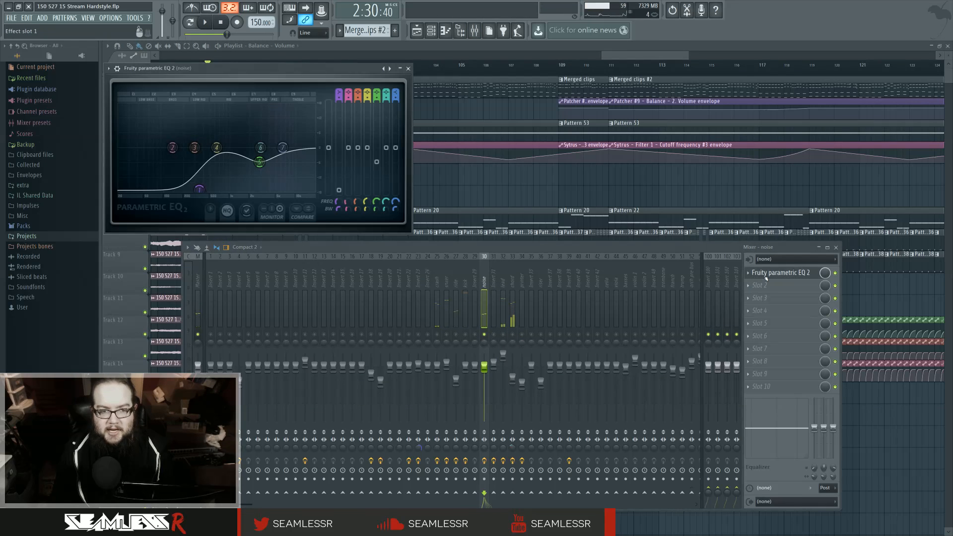
key("space")
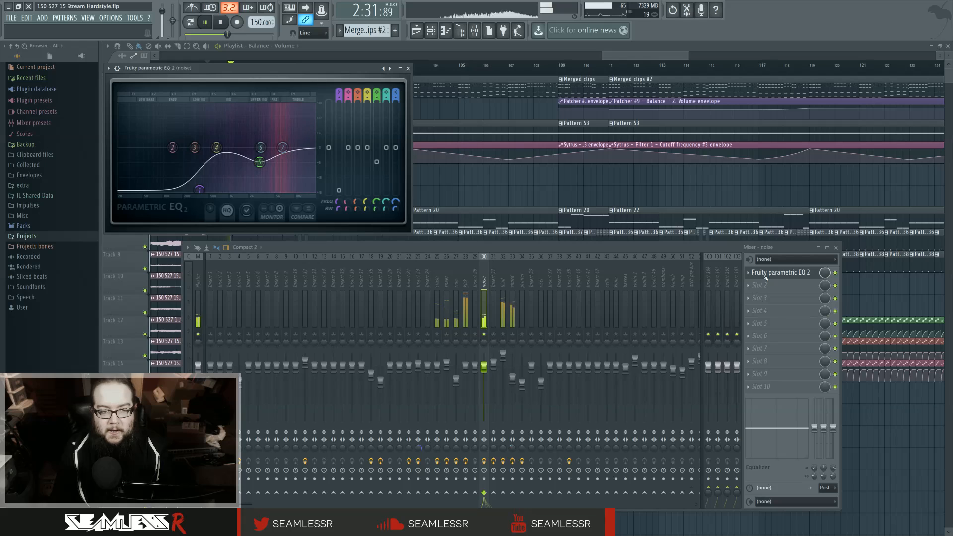
key("space")
Step: Add Fruity Balance to effect slot 2 of the noise mixer track and move its window clear
left_click(765, 286)
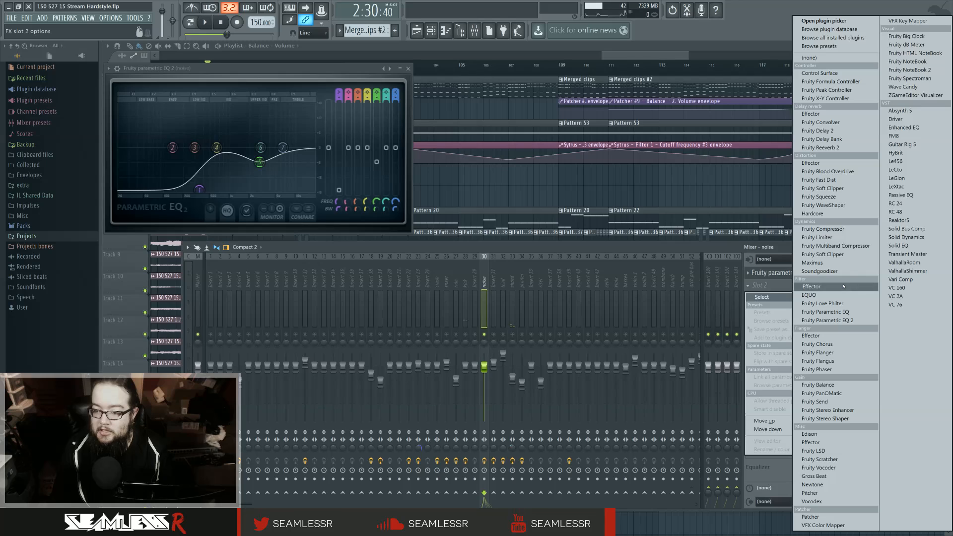
left_click(841, 387)
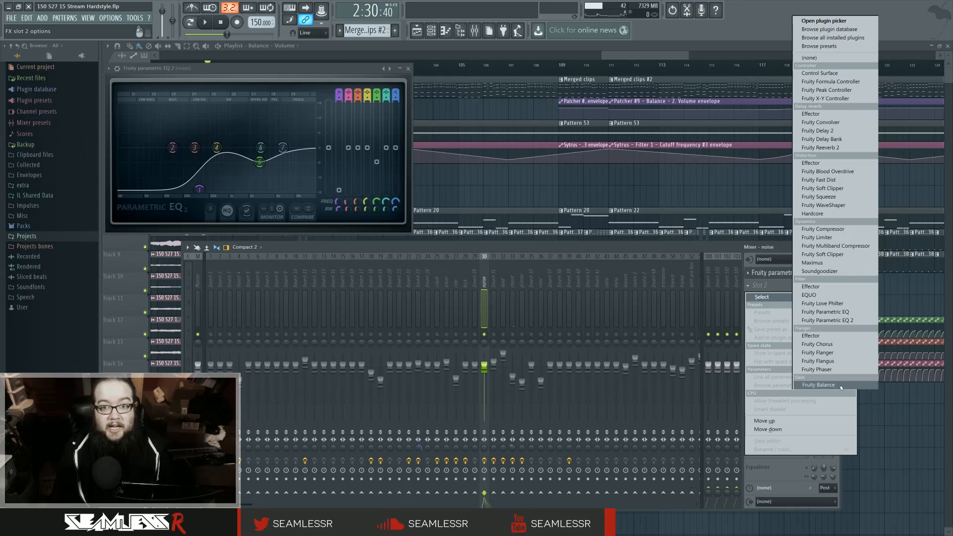
left_click(829, 385)
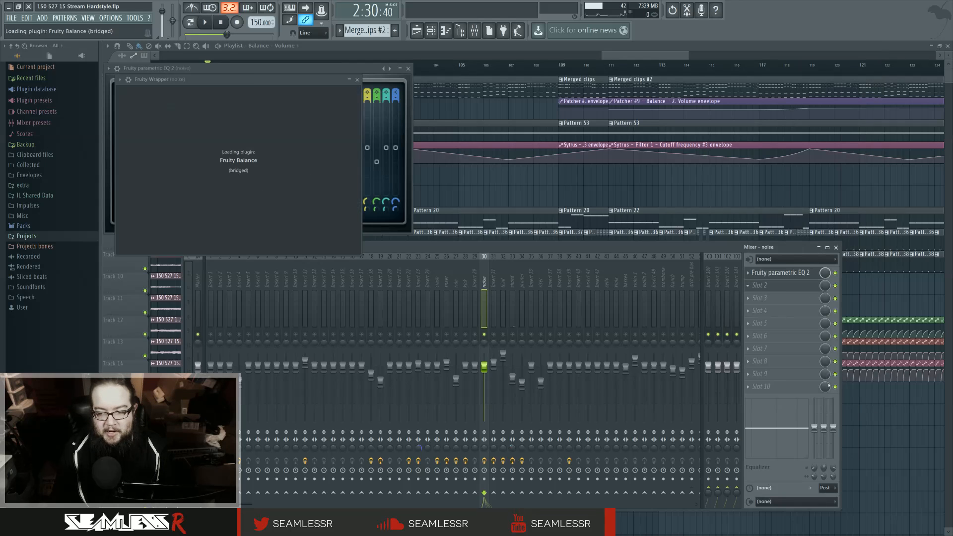
left_click_drag(228, 82, 295, 133)
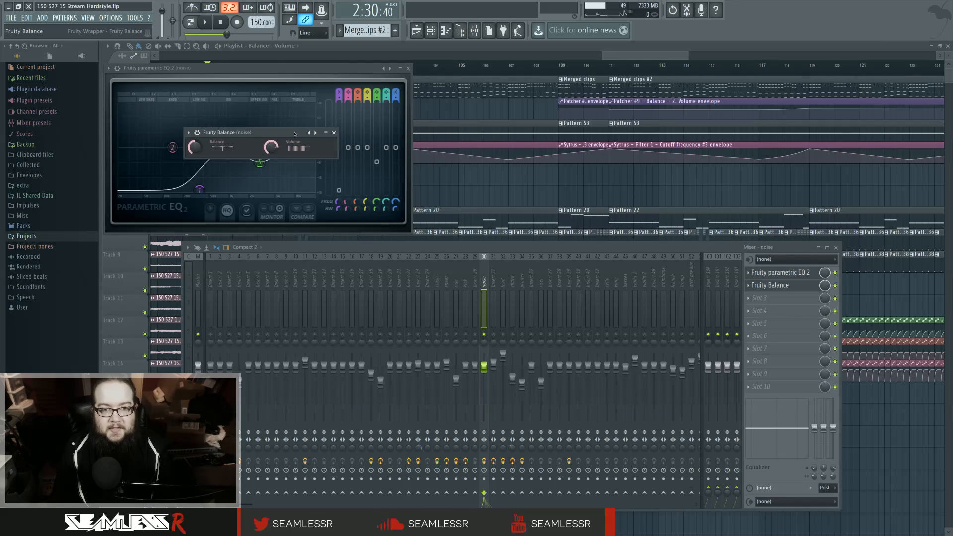
Step: Create a one-beat automation clip for the noise track's Fruity Balance volume at the start of bar 95
right_click(491, 195)
scroll(492, 194, "down", 3)
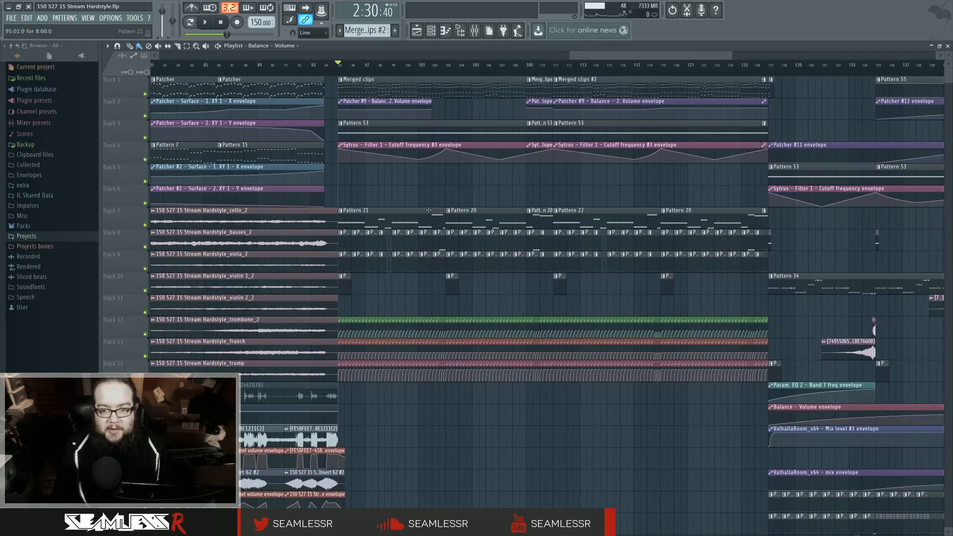
right_click(341, 73)
left_click(361, 85)
scroll(346, 73, "up", 5)
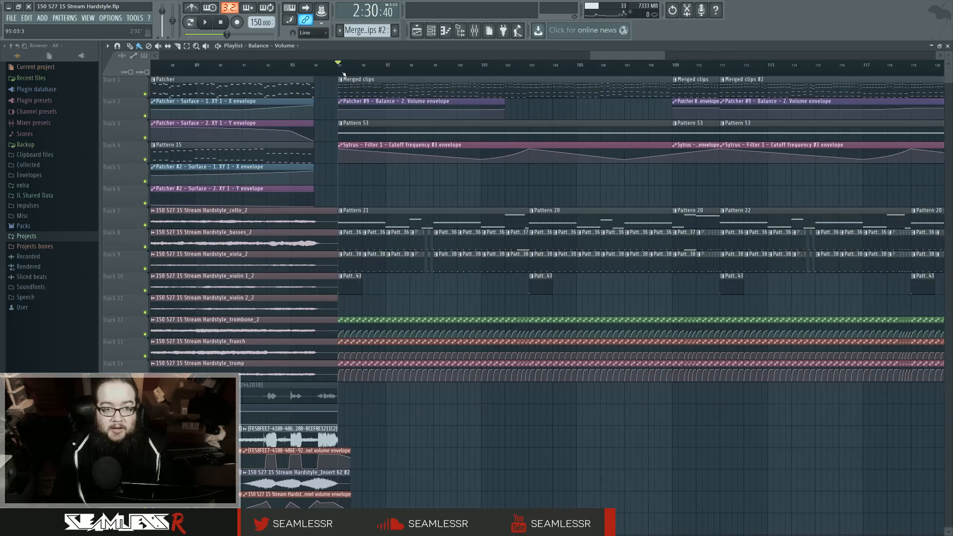
left_click(475, 30)
left_click(775, 286)
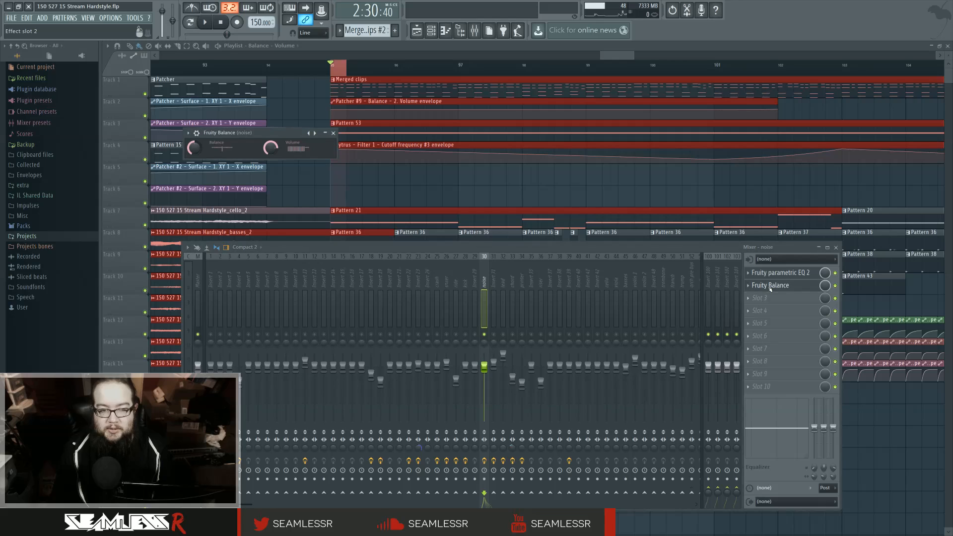
right_click(273, 154)
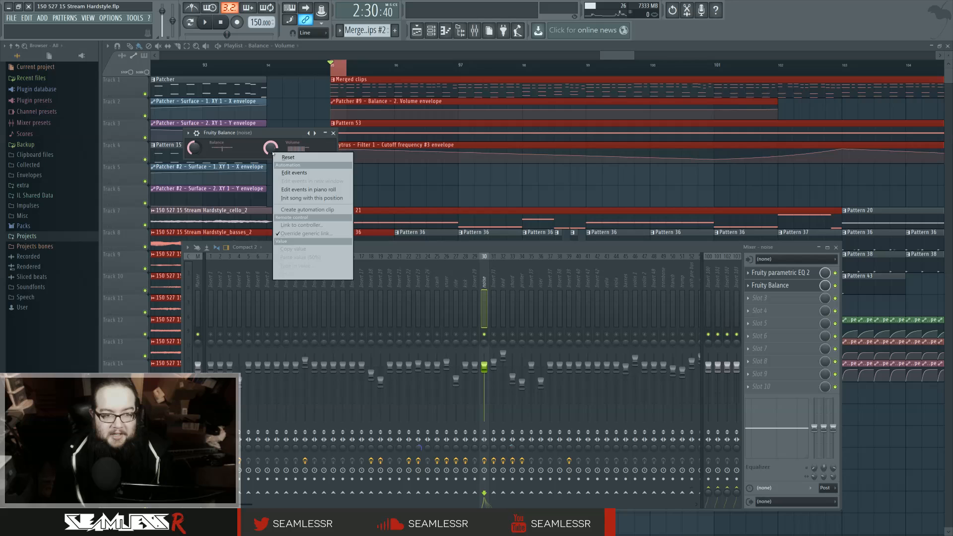
left_click(298, 210)
Step: Move the Balance volume clip to track 15 and bend its rising line from 0% into a fast-rising curve
left_click(376, 183)
left_click_drag(340, 168, 340, 394)
scroll(340, 393, "up", 2)
scroll(340, 393, "up", 3)
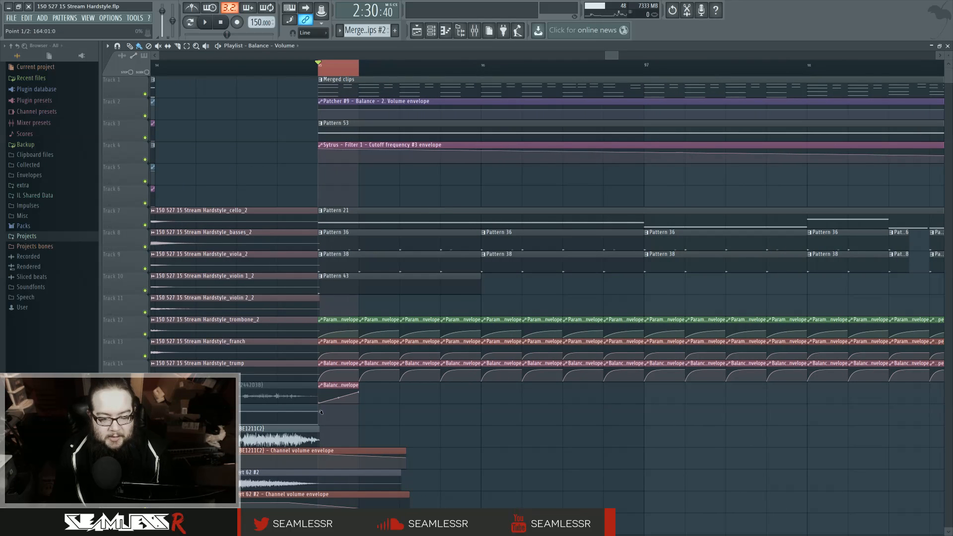
left_click_drag(342, 396, 343, 394)
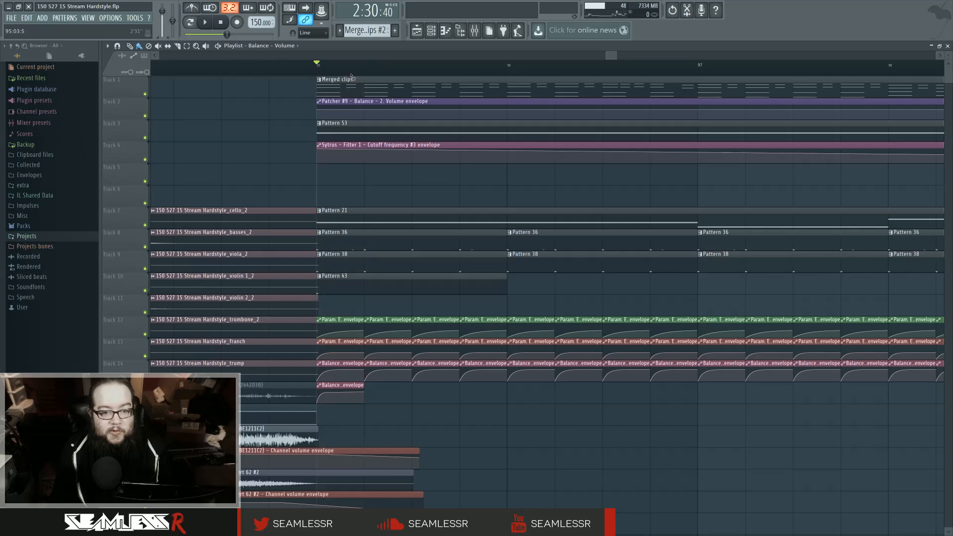
Step: Repeat the volume clip on every beat along track 15, leaving the second half of bar 102 empty
scroll(407, 394, "down", 2)
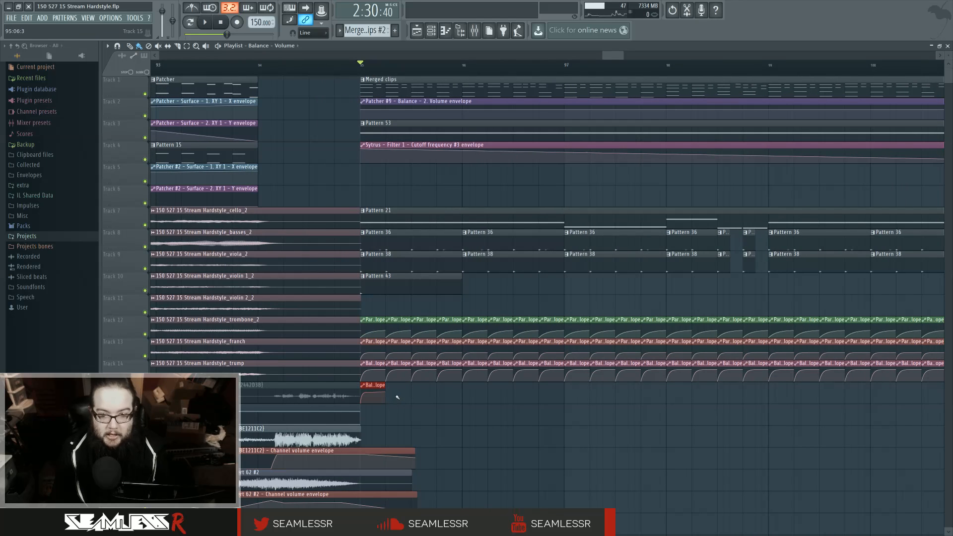
mouse_move(397, 394)
left_mouse_down()
mouse_move(680, 419)
mouse_move(490, 411)
left_mouse_up()
right_click(373, 397)
right_click(351, 401)
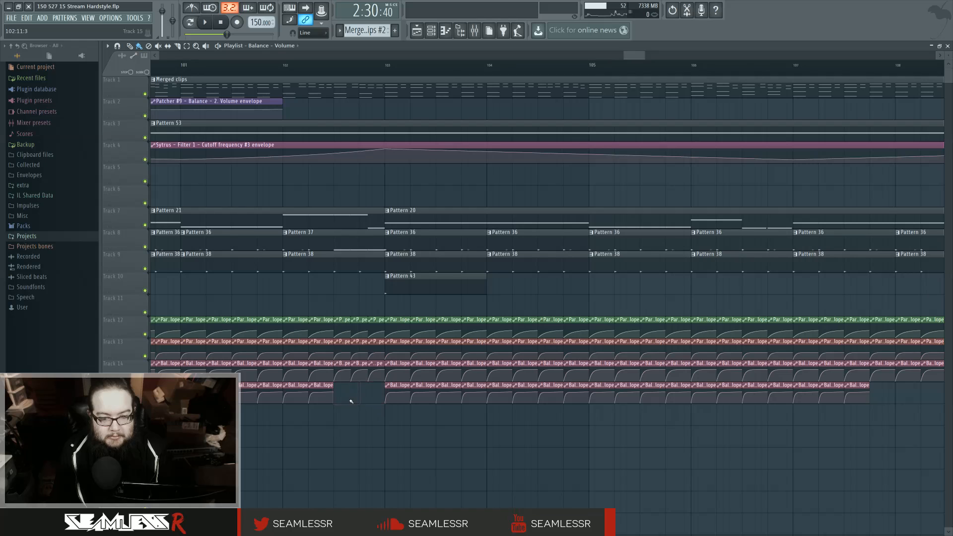
Step: Fill the second half of bar 102 on track 15 with shortened volume clips matching the rhythm of track 14
scroll(343, 404, "up", 4)
left_click(341, 397)
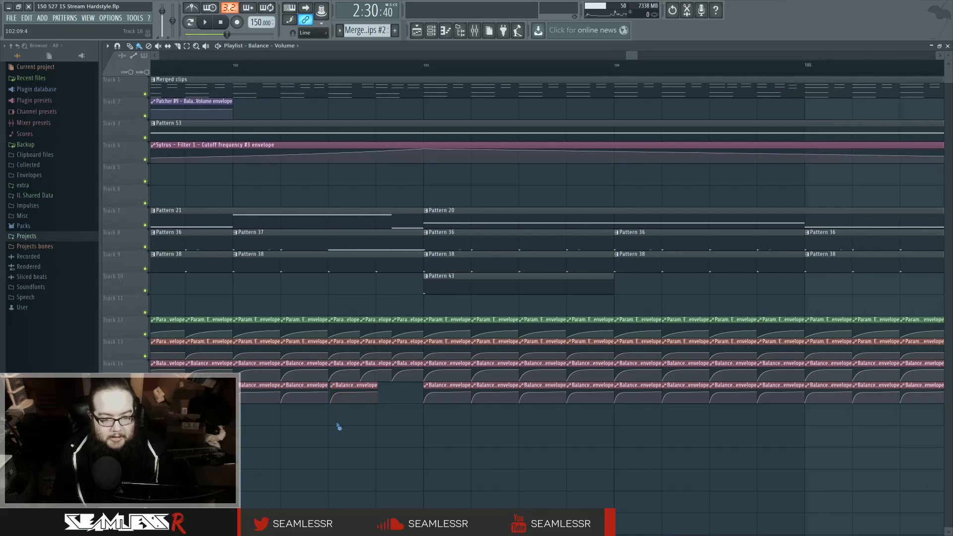
mouse_move(357, 385)
left_mouse_down()
mouse_move(359, 401)
mouse_move(363, 387)
left_mouse_up()
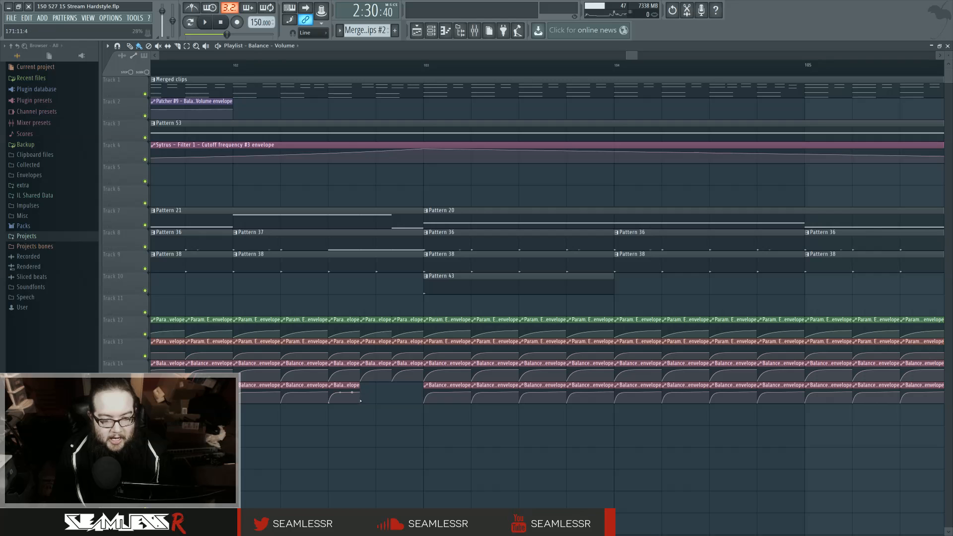
left_click_drag(390, 412, 398, 382)
Step: Extend the row of one-beat volume clips on track 15 up to the middle of bar 109
scroll(403, 419, "down", 5)
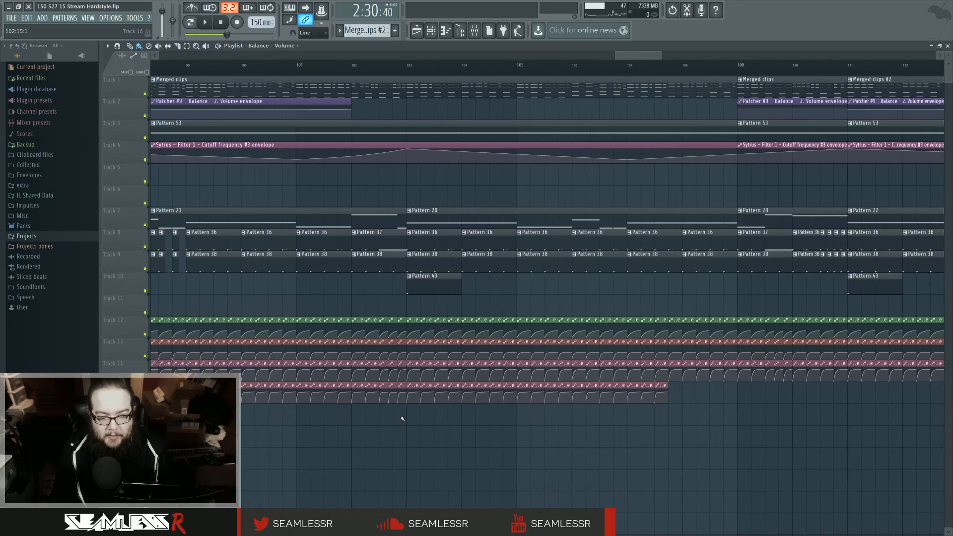
left_click_drag(540, 400, 568, 426)
left_click_drag(630, 426, 723, 413)
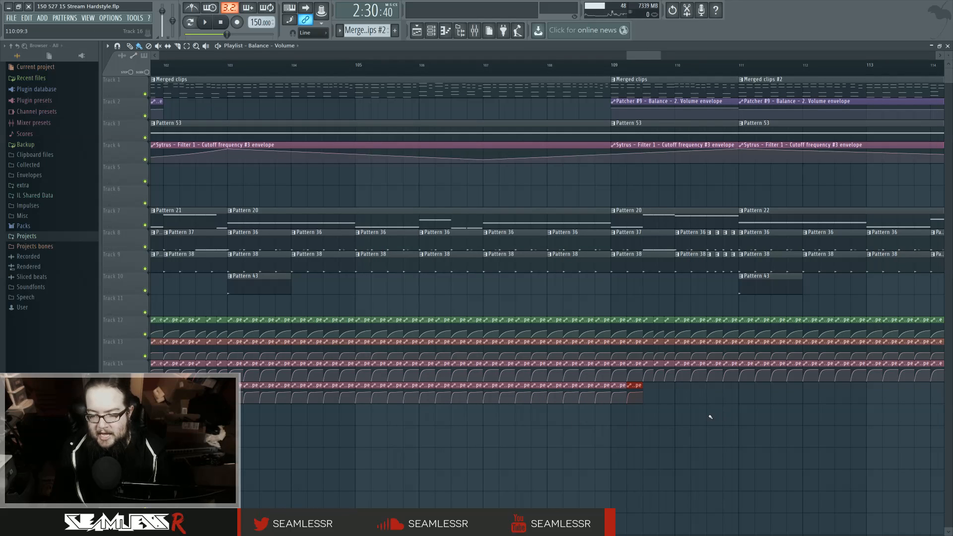
Step: Place three shortened volume clips end to end in the second half of bar 109, aligned with track 14
scroll(710, 417, "up", 3)
left_click(555, 390)
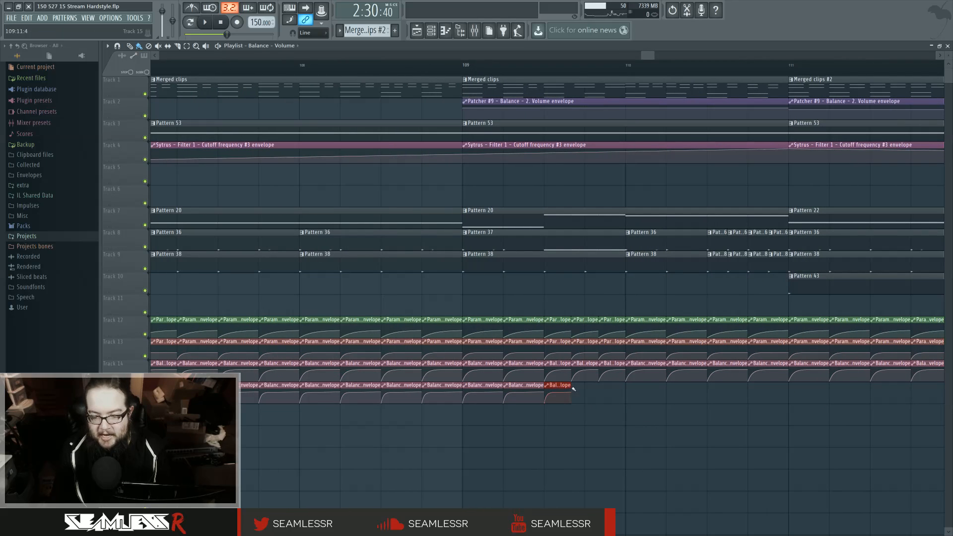
left_click(578, 390)
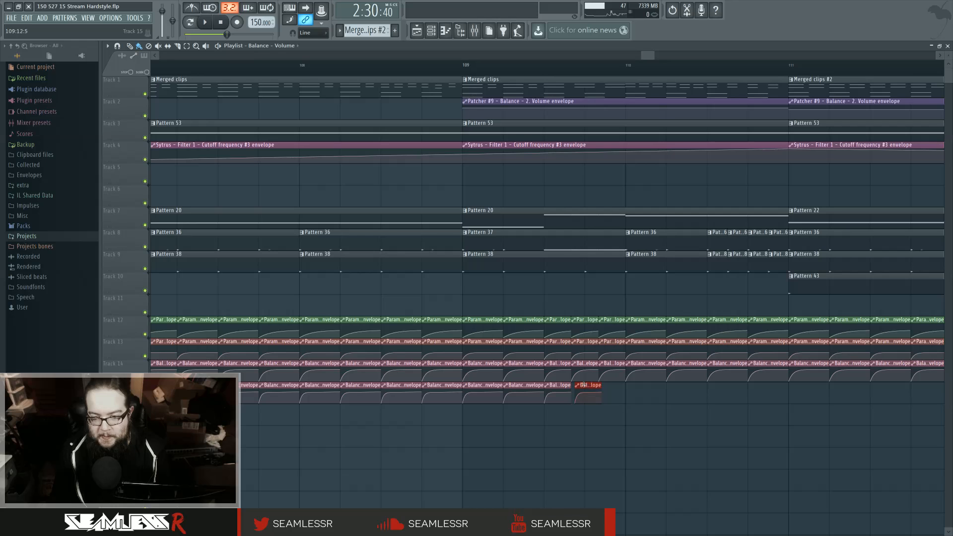
scroll(585, 389, "up", 1)
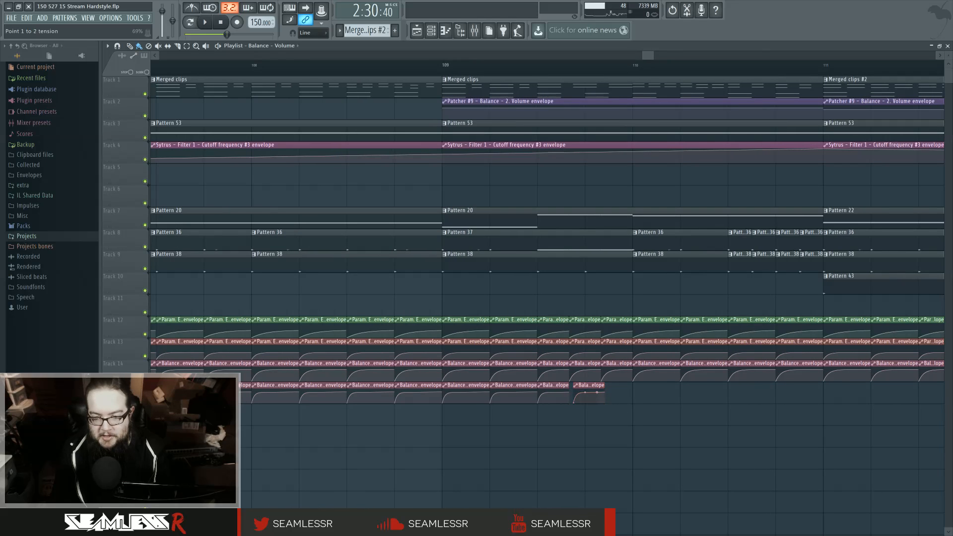
left_click_drag(590, 392, 587, 384)
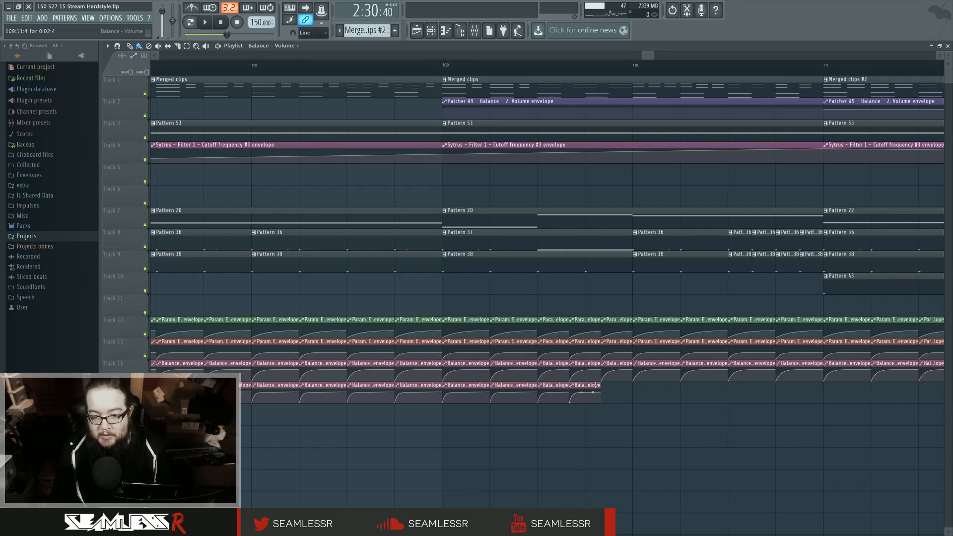
left_click(608, 386)
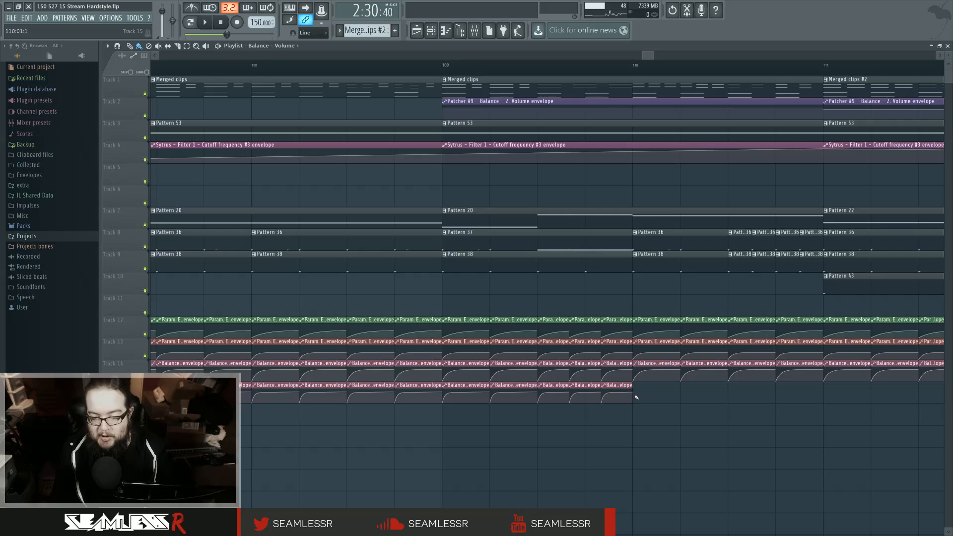
Step: Place a full one-beat volume clip at the start of bar 110 on track 15
left_click(525, 386)
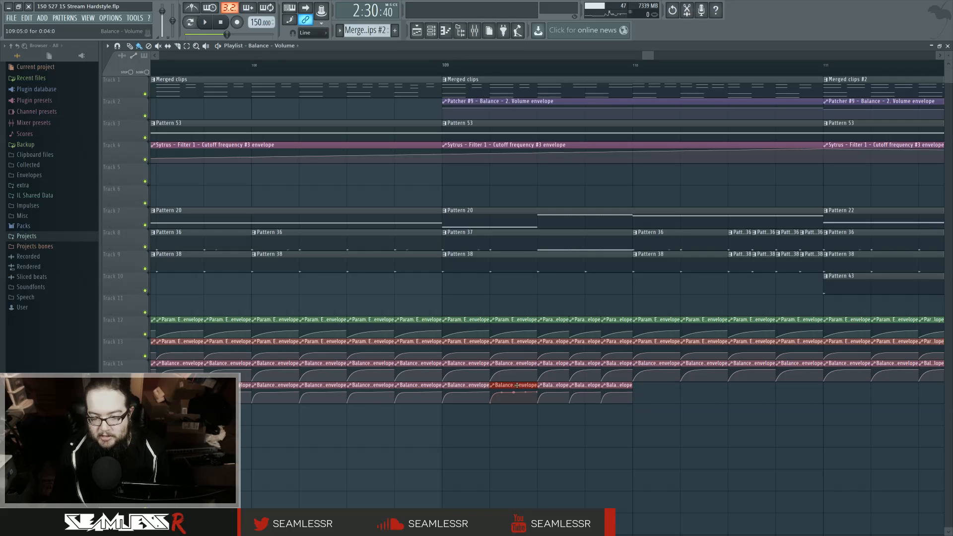
left_click(639, 386)
right_click(644, 387)
left_click(650, 386)
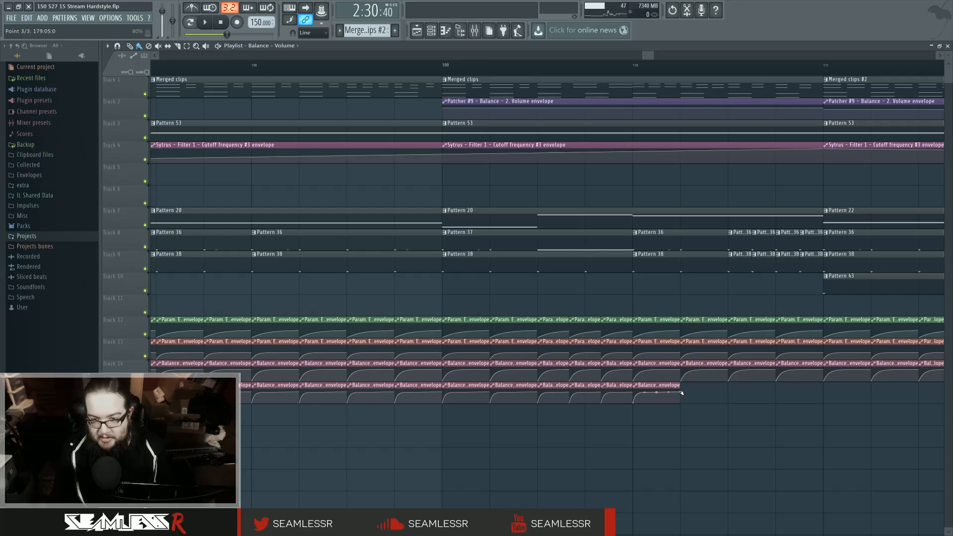
Step: Duplicate the one-beat volume clip repeatedly along track 15, from bar 110 through the first beat of bar 118
left_click_drag(745, 438, 410, 399)
scroll(445, 436, "down", 2)
key("ctrl+b")
key("ctrl+b")
key("ctrl+b")
key("ctrl+b")
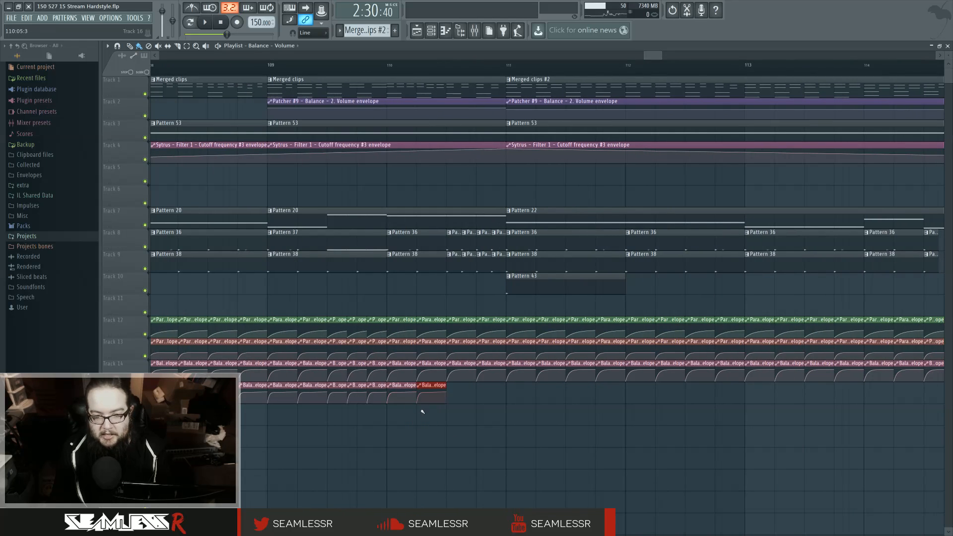
key("ctrl+b")
key("ctrl+b")
key("ctrl+b")
key("ctrl+b")
key("ctrl+b")
key("ctrl+b")
key("ctrl+b")
key("ctrl+b")
key("ctrl+b")
key("ctrl+b")
key("ctrl+b")
key("ctrl+b")
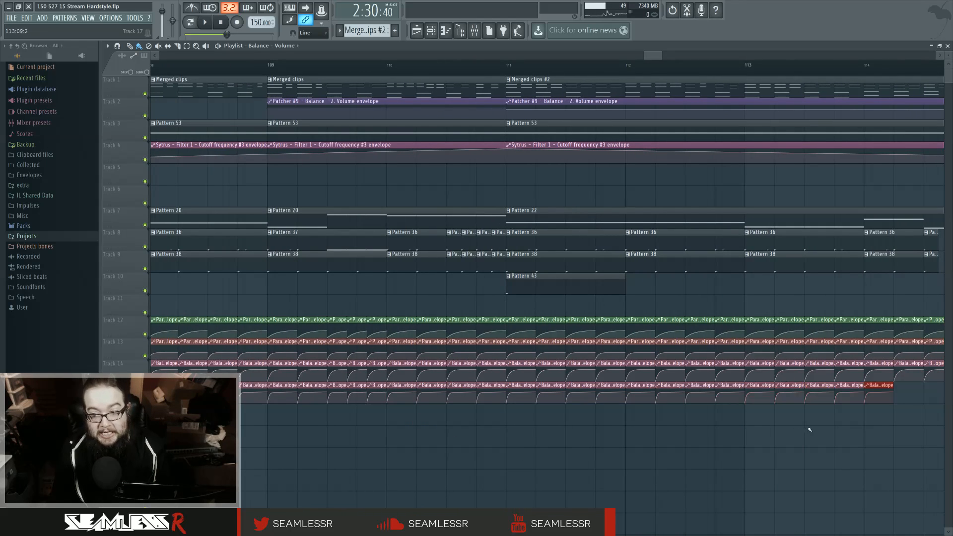
key("ctrl+b")
key("ctrl+b")
key("ctrl+b")
key("ctrl+b")
key("ctrl+b")
key("ctrl+b")
key("ctrl+b")
key("ctrl+b")
key("ctrl+b")
key("ctrl+b")
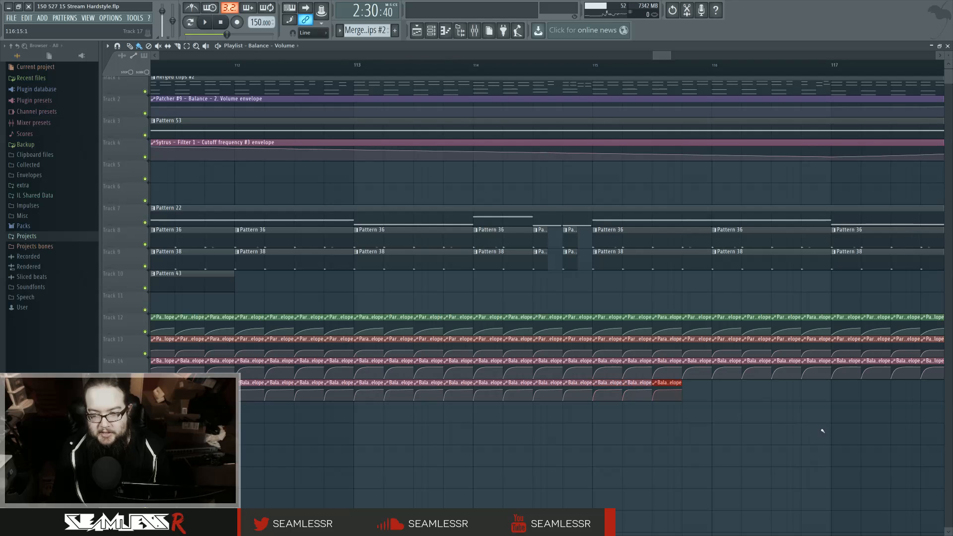
key("ctrl+b")
key("ctrl+b")
key("ctrl+b")
key("ctrl+b")
key("ctrl+b")
key("ctrl+b")
key("ctrl+b")
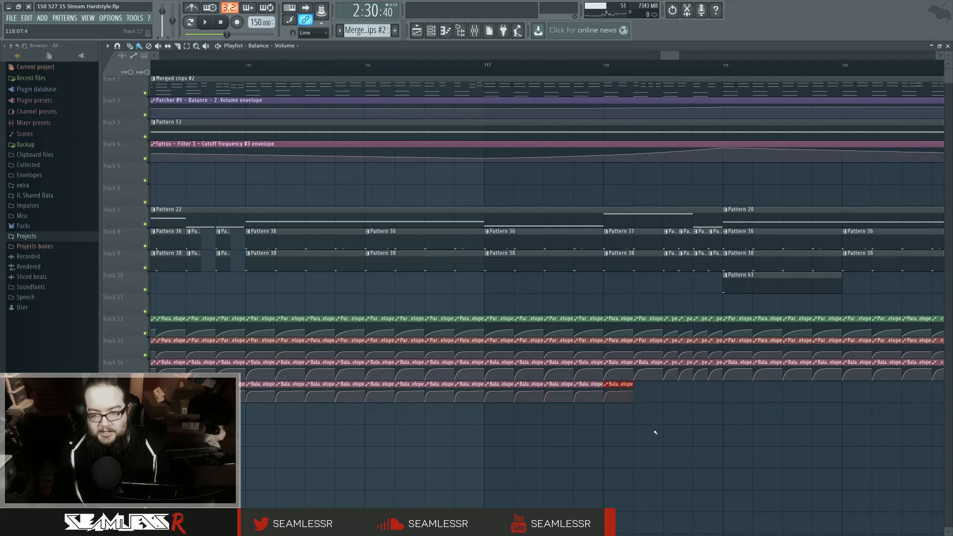
Step: Fill the rest of bar 118 on track 15 with a one-beat volume clip and four half-beat clips aligned with track 14
key("ctrl+b")
key("ctrl+d")
scroll(710, 433, "up", 3)
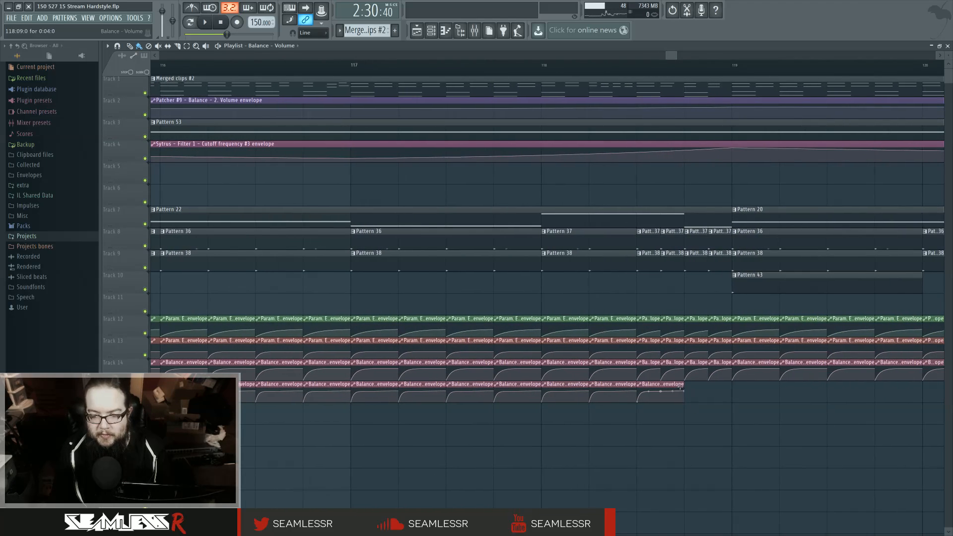
left_click_drag(683, 388, 660, 387)
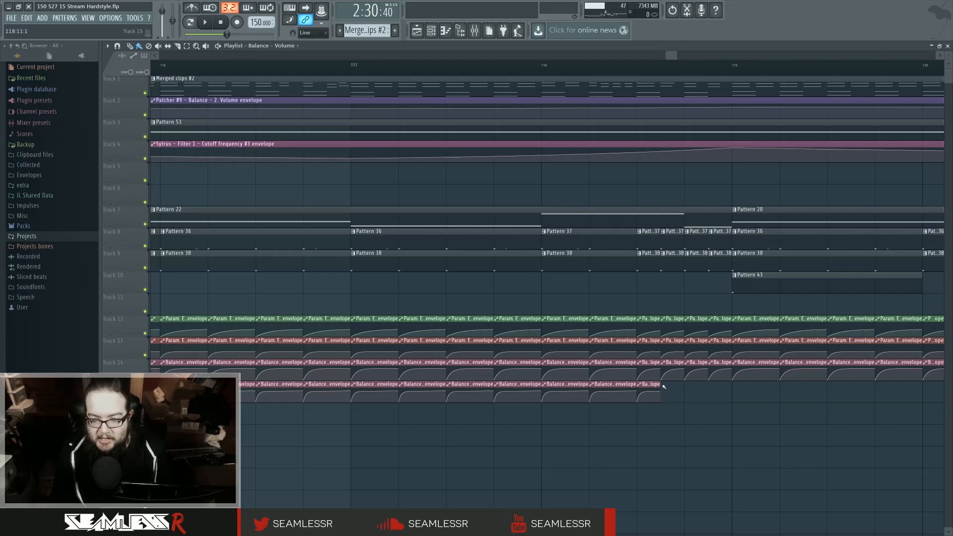
left_click(664, 387)
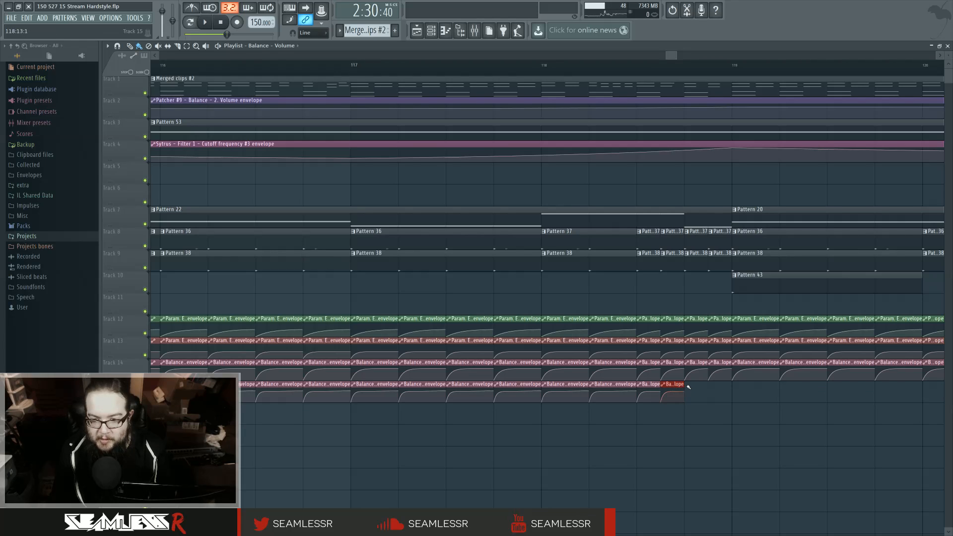
mouse_move(689, 387)
left_mouse_down()
mouse_move(716, 387)
mouse_move(701, 385)
left_mouse_up()
key("ctrl+d")
Step: Place a full one-beat volume clip at the start of bar 119 on track 15
left_click_drag(642, 422, 416, 423)
left_click(516, 405)
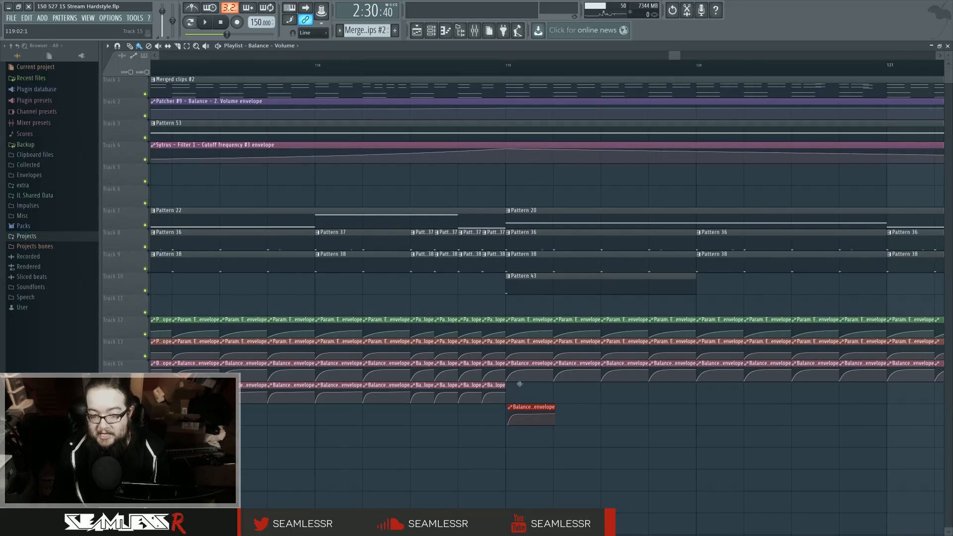
left_click_drag(520, 384, 517, 383)
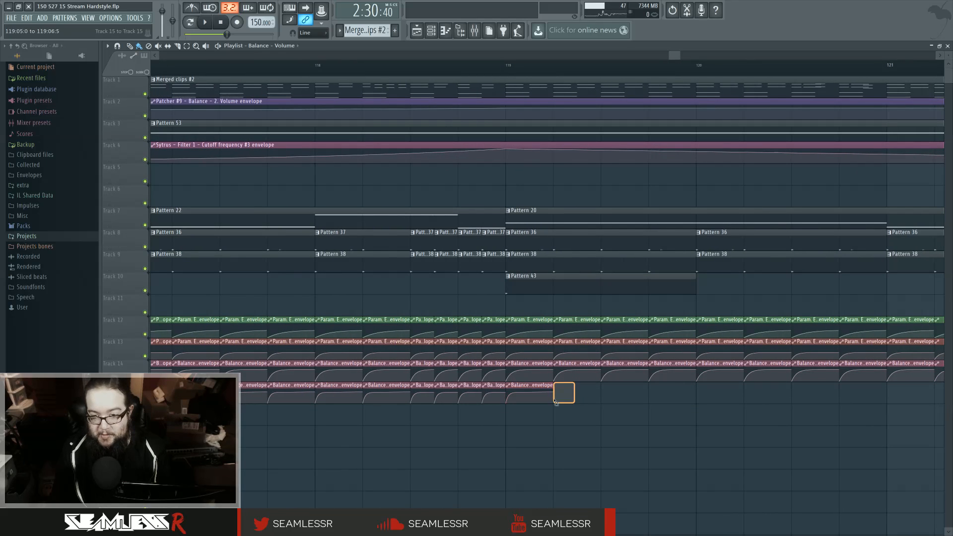
Step: Duplicate the one-beat volume clip along track 15 from bar 119 up to the start of bar 127, removing any overshoot
key("ctrl+b")
key("ctrl+b")
key("ctrl+b")
key("ctrl+b")
key("ctrl+b")
key("ctrl+b")
scroll(828, 447, "down", 3)
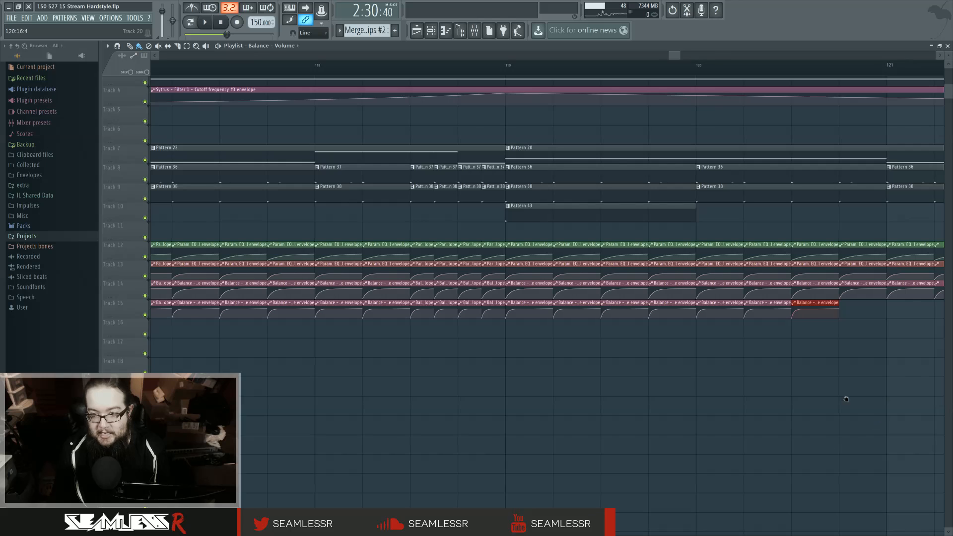
left_click_drag(847, 400, 476, 414)
key("ctrl+b")
key("ctrl+b")
key("ctrl+b")
key("ctrl+b")
scroll(596, 422, "up", 4)
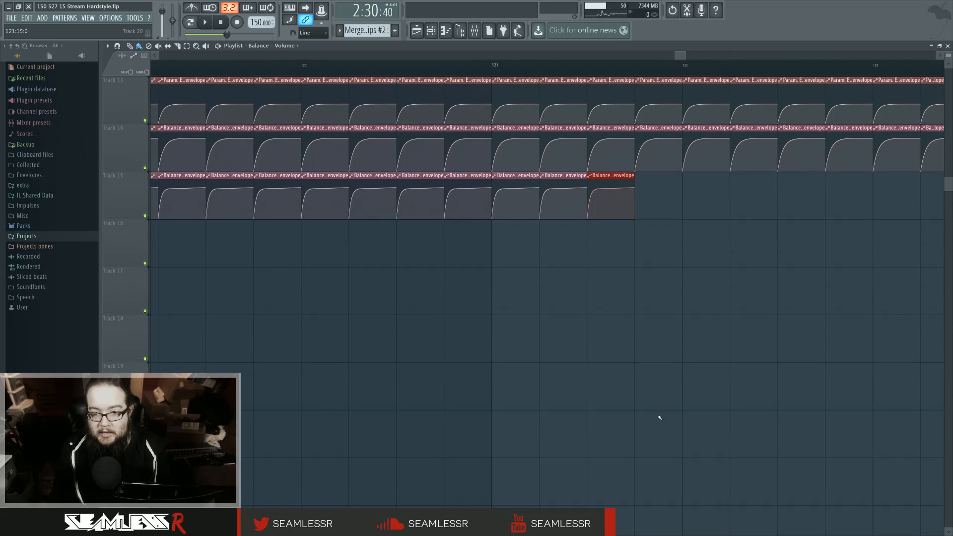
scroll(660, 417, "down", 4)
left_click_drag(756, 420, 442, 420)
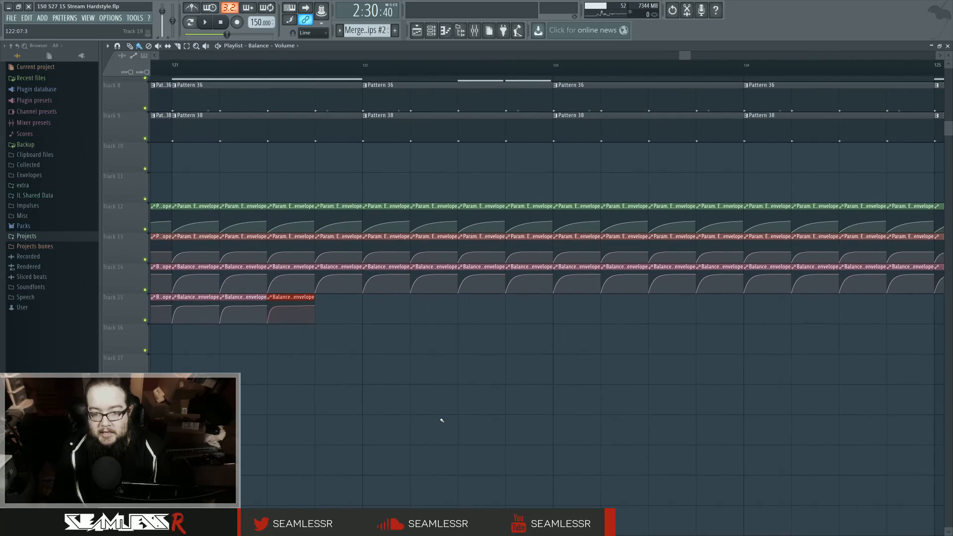
key("ctrl+b")
key("ctrl+b")
key("ctrl+b")
key("ctrl+b")
key("ctrl+b")
key("ctrl+b")
key("ctrl+b")
key("ctrl+b")
key("ctrl+b")
key("ctrl+b")
key("ctrl+b")
key("ctrl+b")
key("ctrl+b")
key("ctrl+b")
key("ctrl+b")
key("ctrl+b")
key("ctrl+b")
key("ctrl+b")
key("ctrl+b")
key("ctrl+b")
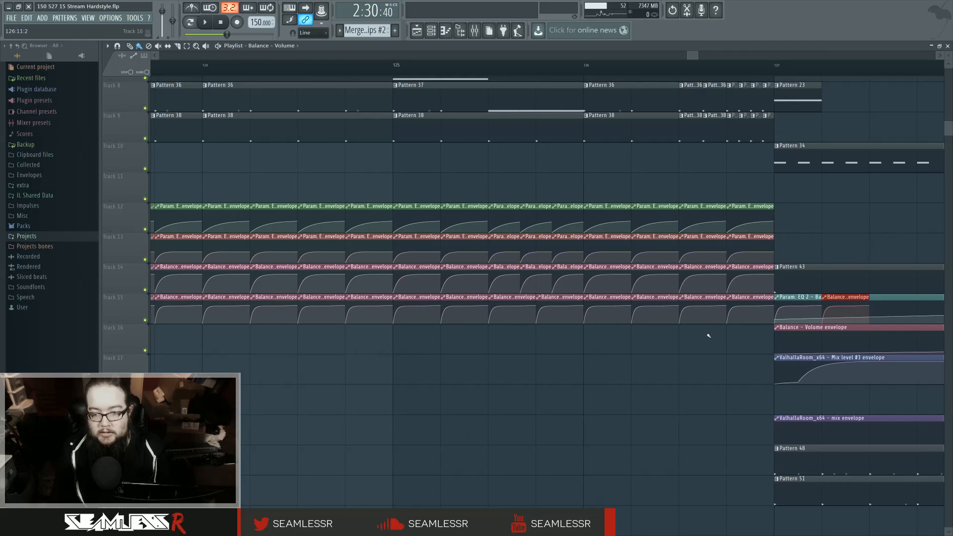
key("ctrl+z")
key("ctrl+z")
key("ctrl+alt+z")
key("ctrl+alt+z")
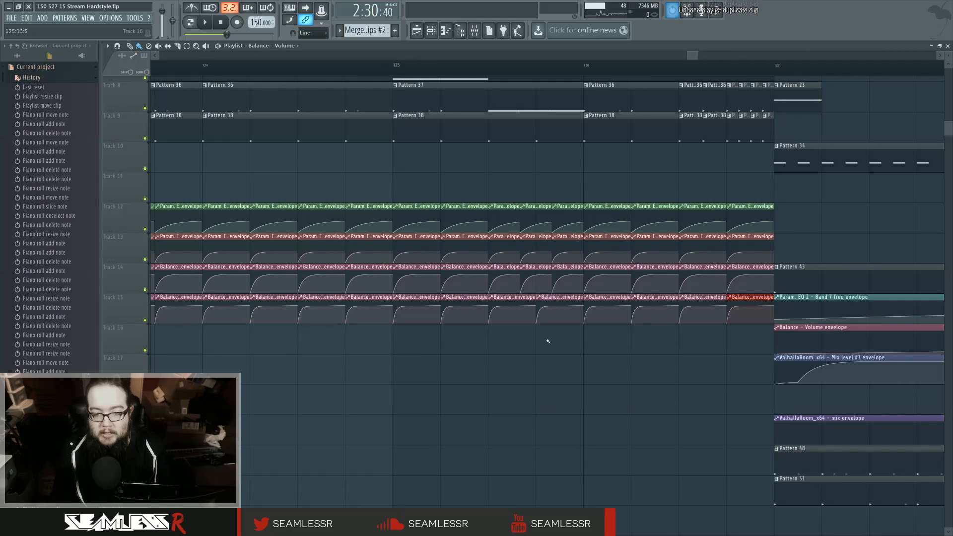
key("ctrl+d")
Step: Replace the two volume clips in the second half of bar 125 on track 15 with three shortened clips aligned with track 14
right_click(546, 320)
right_click(518, 321)
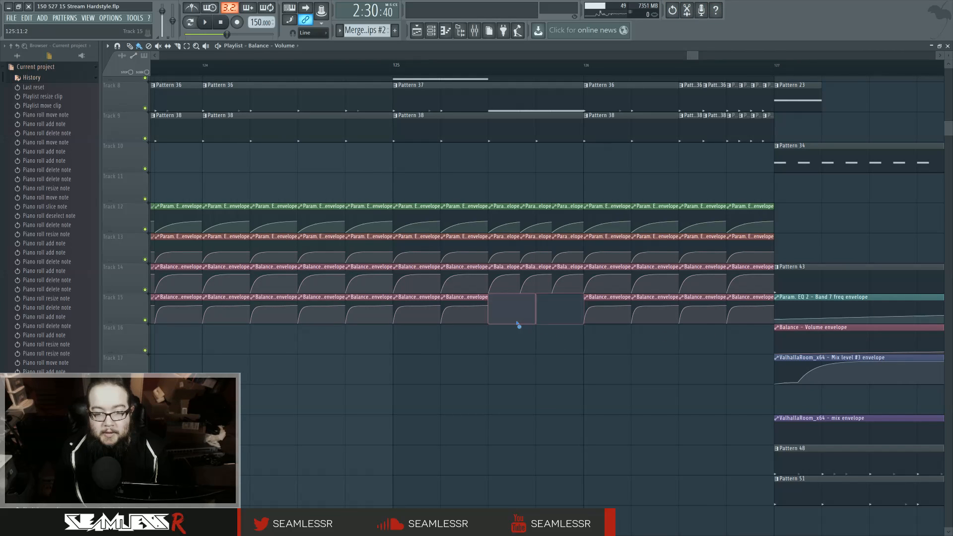
left_click(493, 299)
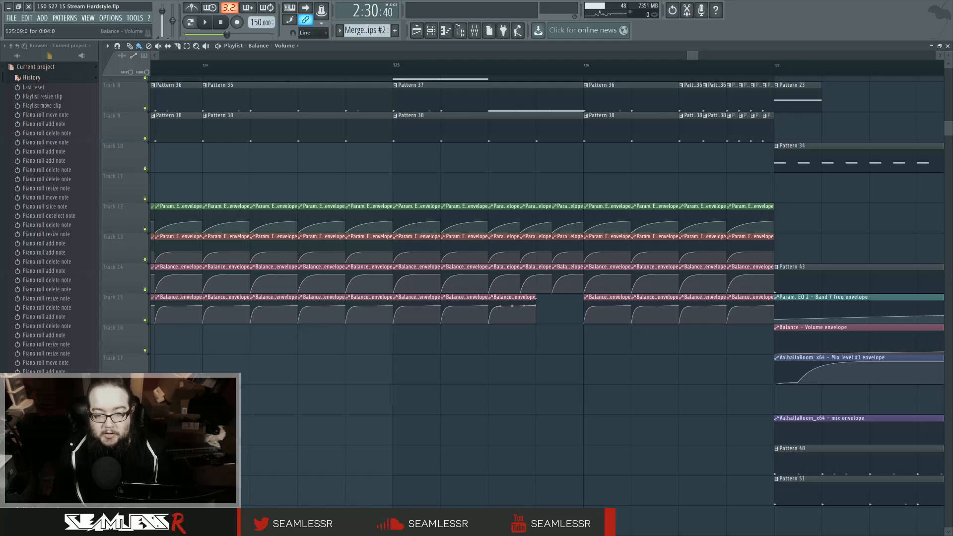
left_click_drag(534, 299, 519, 299)
left_click(529, 298)
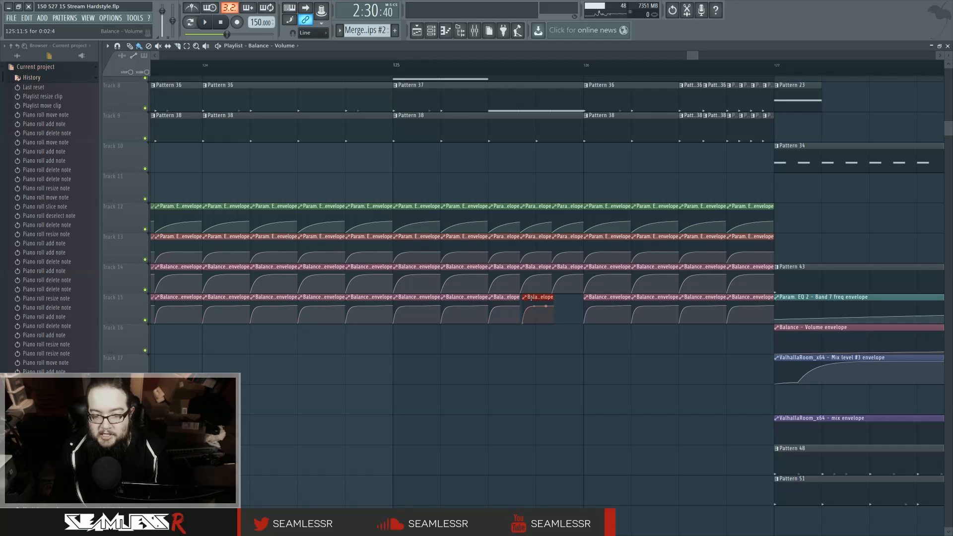
mouse_move(557, 299)
left_mouse_down()
mouse_move(564, 353)
mouse_move(566, 294)
left_mouse_up()
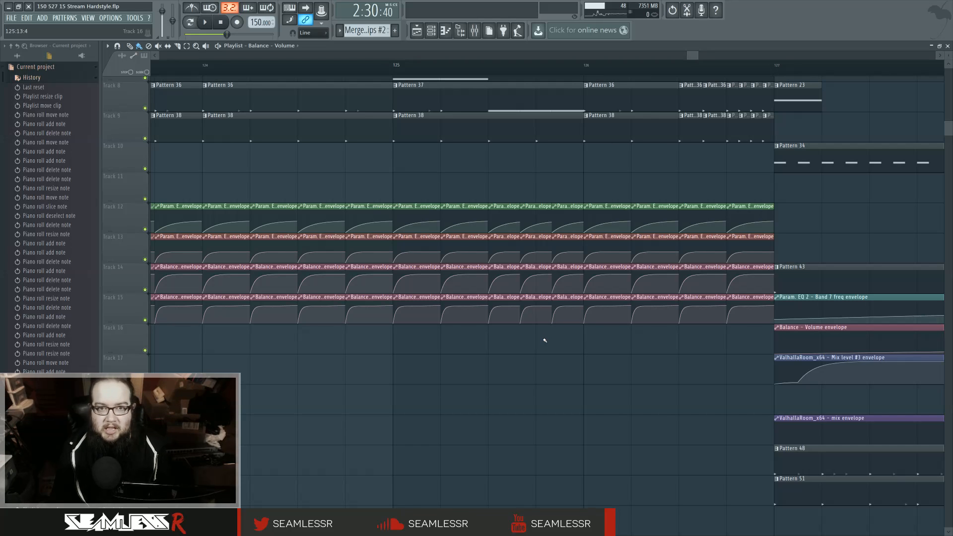
Step: Examine the finished clip rows and the rest of the arrangement for sections that still need volume ducking
scroll(545, 341, "down", 5)
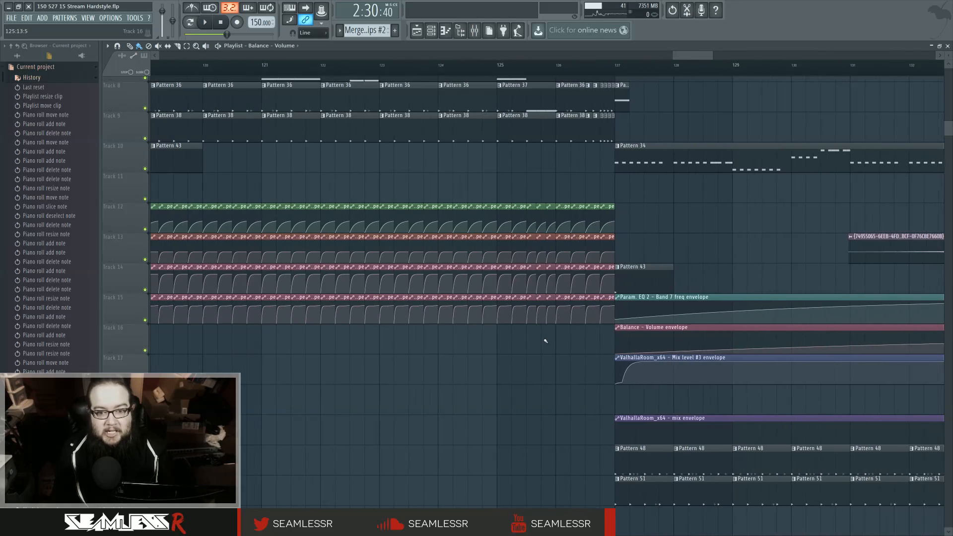
scroll(547, 350, "down", 6)
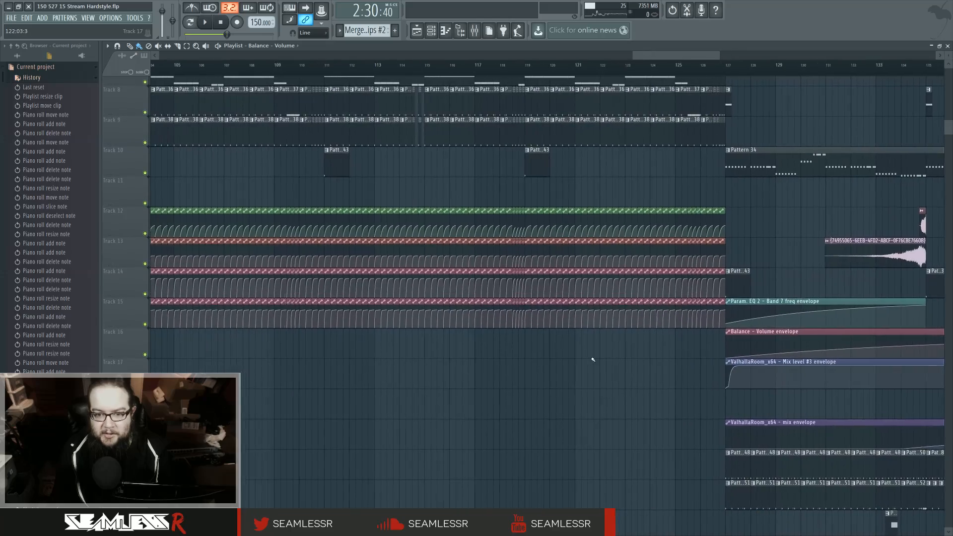
scroll(504, 352, "up", 6)
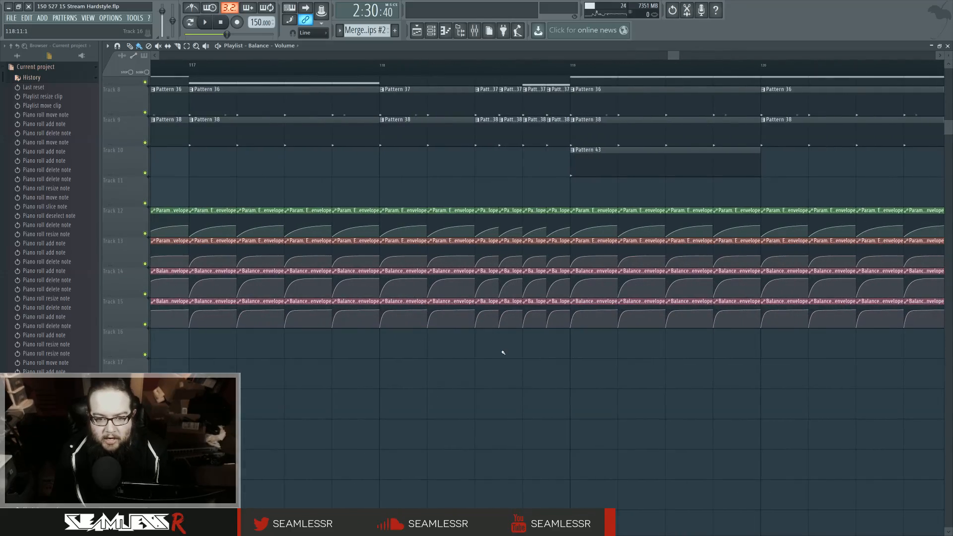
scroll(503, 353, "down", 8)
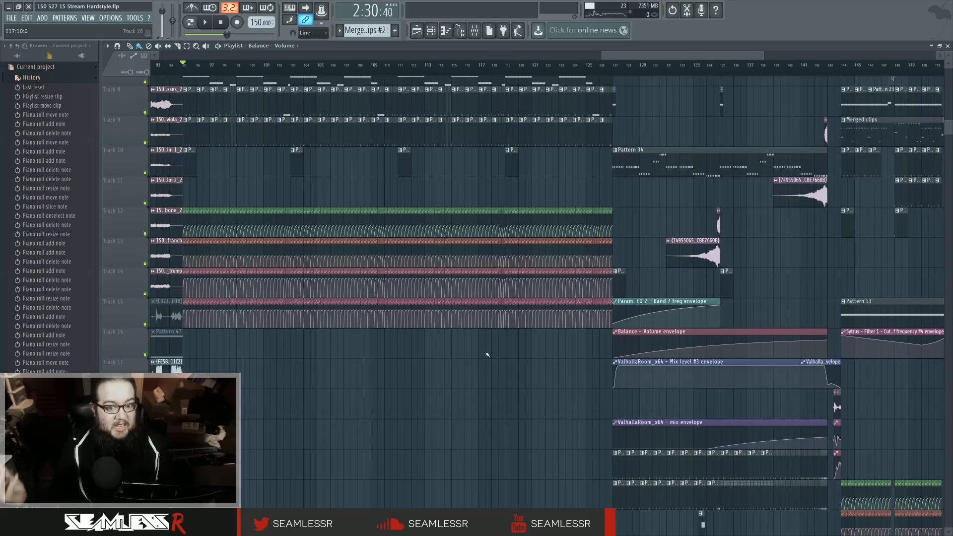
scroll(487, 355, "down", 5)
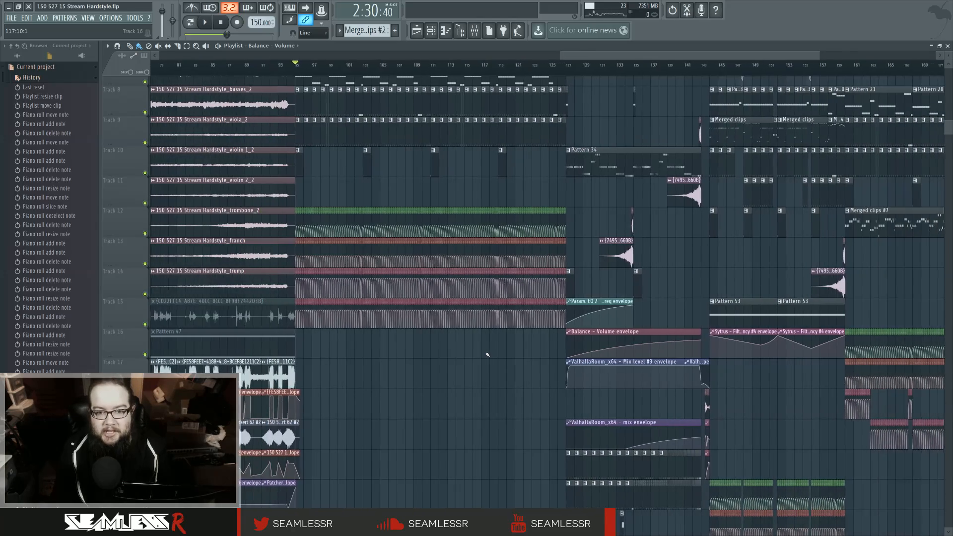
scroll(488, 355, "up", 5)
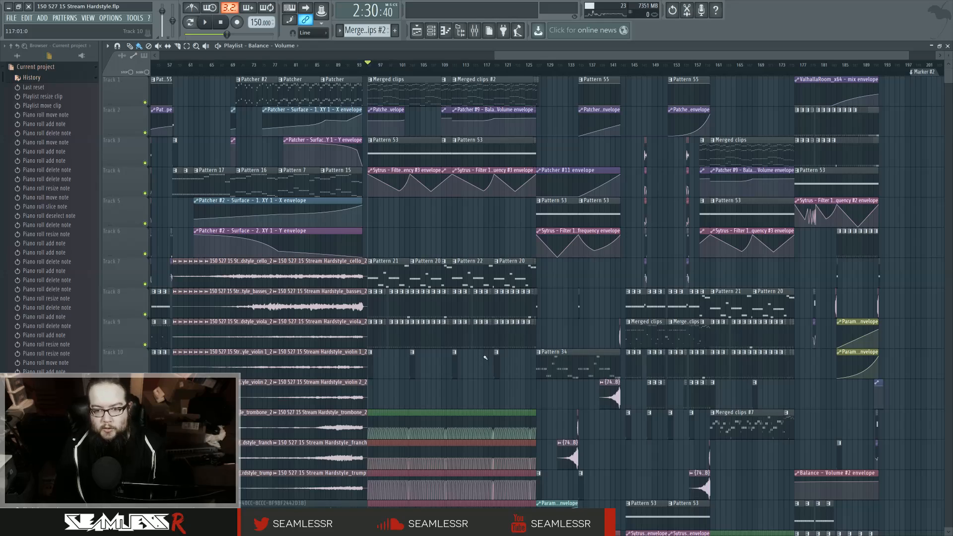
scroll(615, 349, "down", 8)
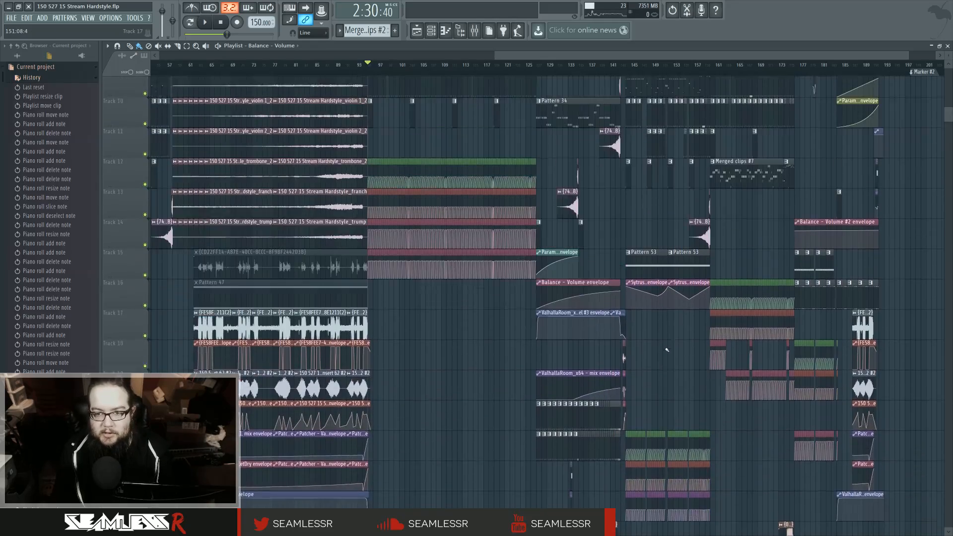
scroll(667, 350, "up", 4)
Step: Place a volume clip at the start of bar 144 on track 24 and set its length to one beat
scroll(666, 350, "down", 10)
scroll(547, 397, "up", 10)
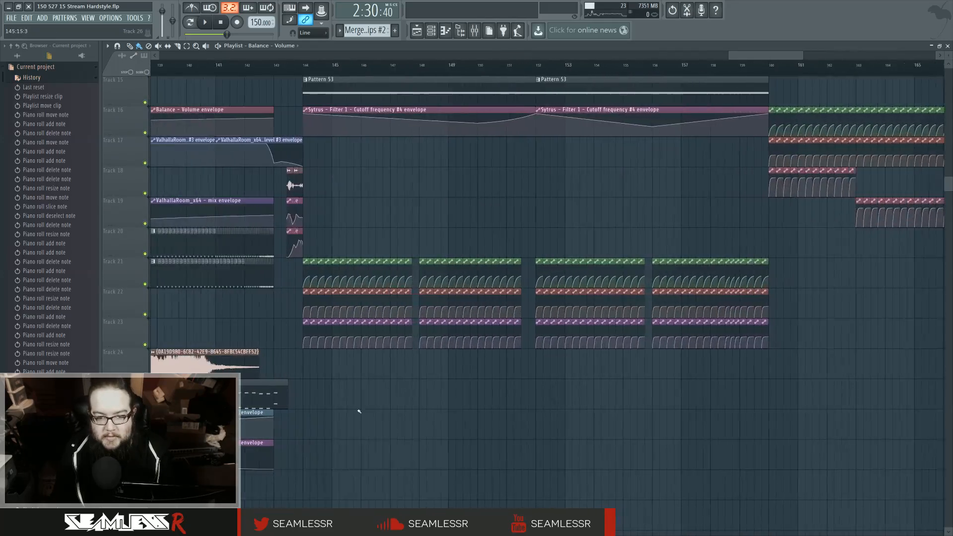
left_click(279, 370)
scroll(285, 361, "up", 4)
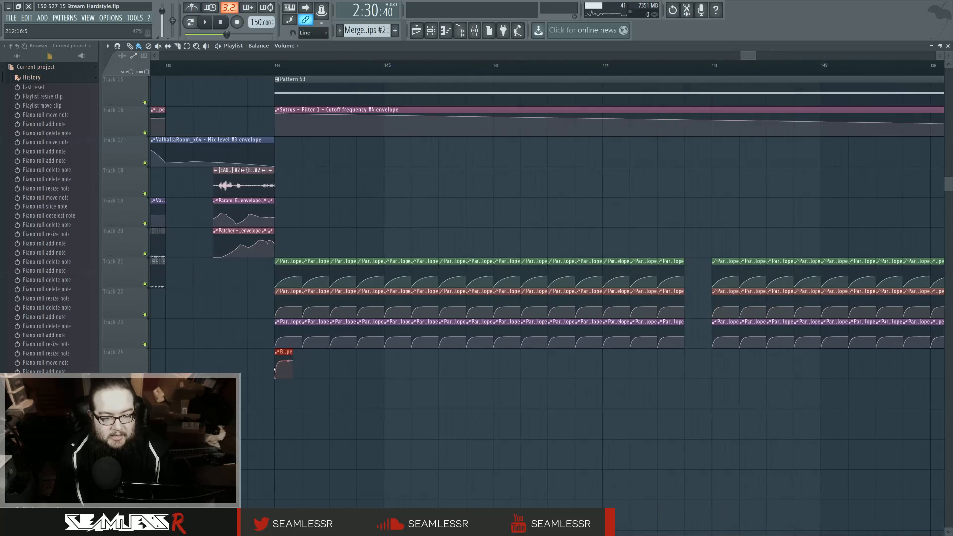
left_click_drag(295, 354, 309, 356)
scroll(310, 357, "up", 2)
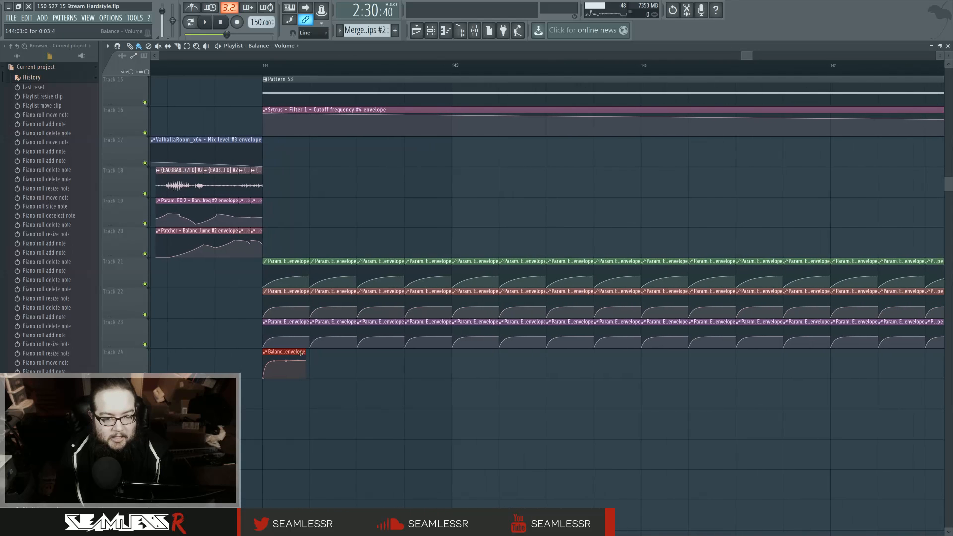
scroll(316, 372, "down", 3)
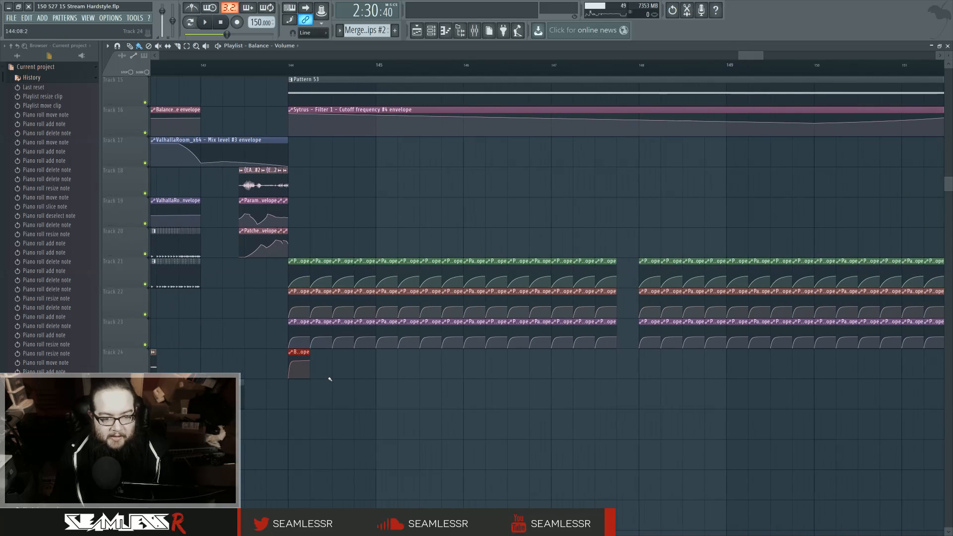
Step: Duplicate the one-beat volume clip along track 24 through the third beat of bar 147, and place one at the start of bar 148
key("ctrl+b")
key("ctrl+b")
key("ctrl+b")
key("ctrl+b")
key("ctrl+b")
key("ctrl+b")
key("ctrl+b")
key("ctrl+b")
key("ctrl+b")
key("ctrl+b")
key("ctrl+b")
key("ctrl+b")
key("ctrl+b")
key("ctrl+b")
key("ctrl+b")
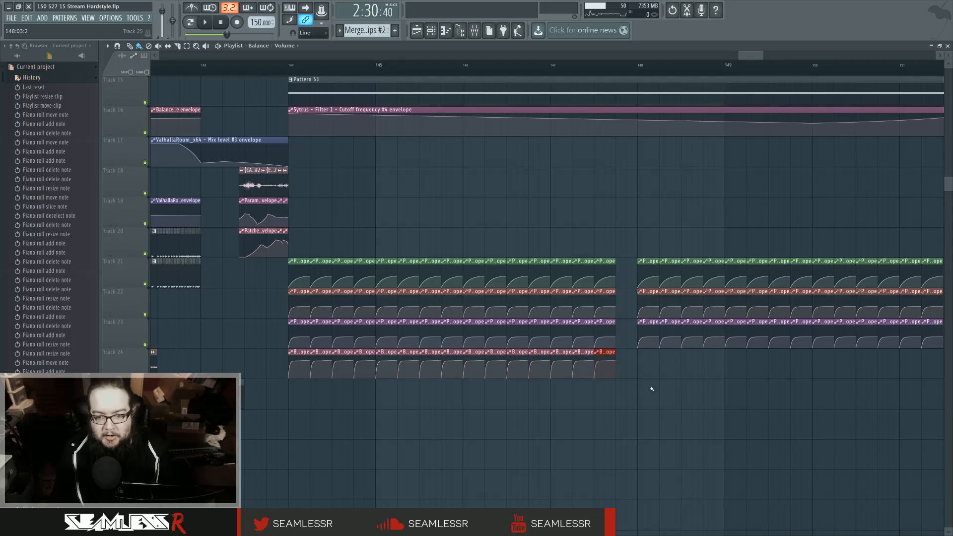
left_click_drag(748, 398, 639, 369)
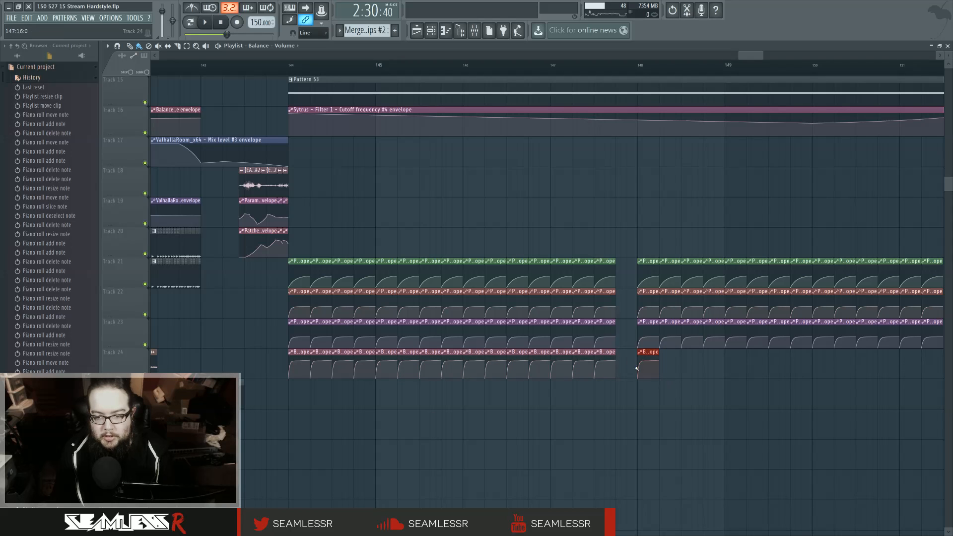
Step: Duplicate the one-beat volume clip along track 24 from bar 148 to the second beat of bar 152, clearing the second half of bar 151
left_click_drag(884, 424, 428, 427)
key("ctrl+b")
key("ctrl+b")
key("ctrl+b")
key("ctrl+b")
key("ctrl+b")
key("ctrl+b")
key("ctrl+b")
key("ctrl+b")
key("ctrl+b")
key("ctrl+b")
key("ctrl+b")
key("ctrl+b")
key("ctrl+b")
key("ctrl+b")
key("ctrl+b")
key("ctrl+b")
key("ctrl+b")
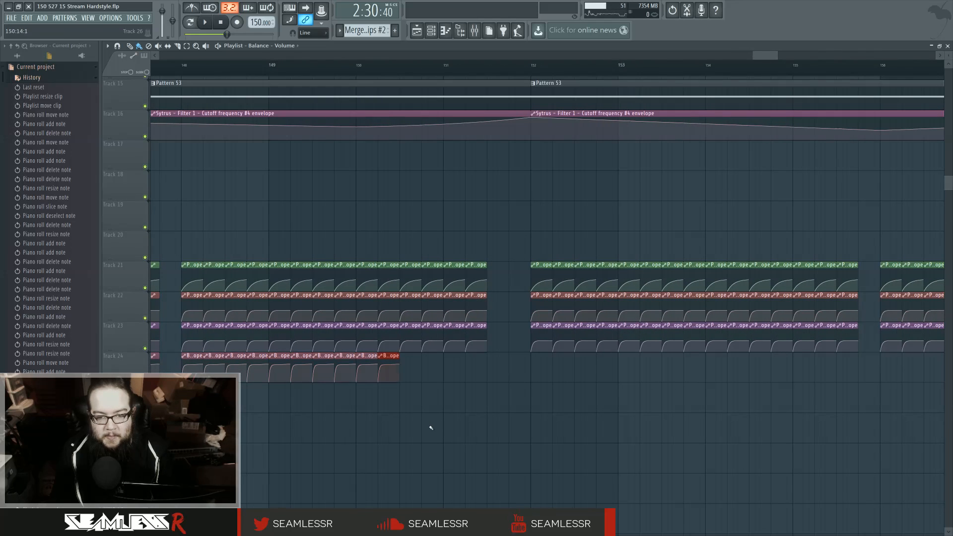
right_click(519, 376)
right_click(508, 373)
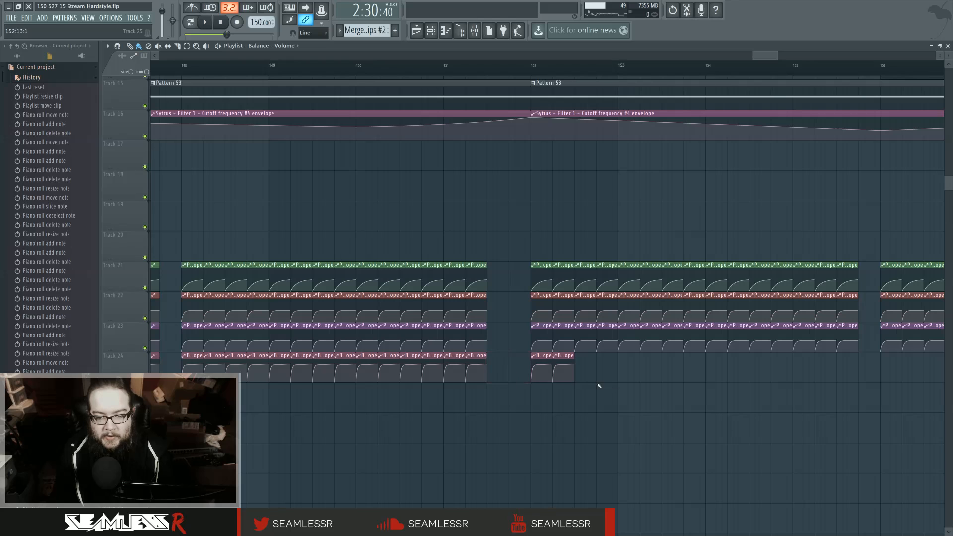
Step: Duplicate the two volume clips at the start of bar 152 along track 24 through bar 155, and remove the clip on its last beat
left_click_drag(595, 397, 528, 352)
key("ctrl+b")
key("ctrl+b")
key("ctrl+b")
key("ctrl+b")
key("ctrl+b")
left_click_drag(862, 409, 533, 414)
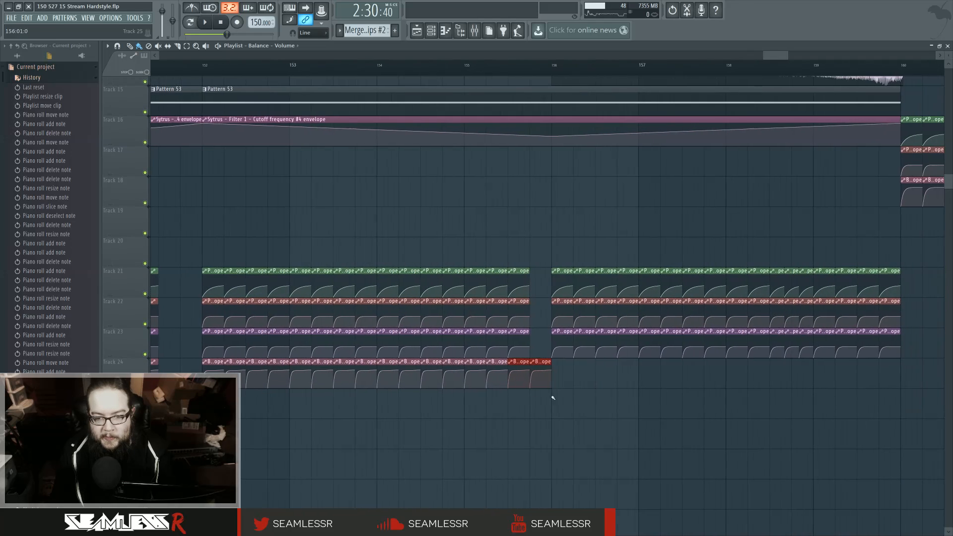
right_click(549, 379)
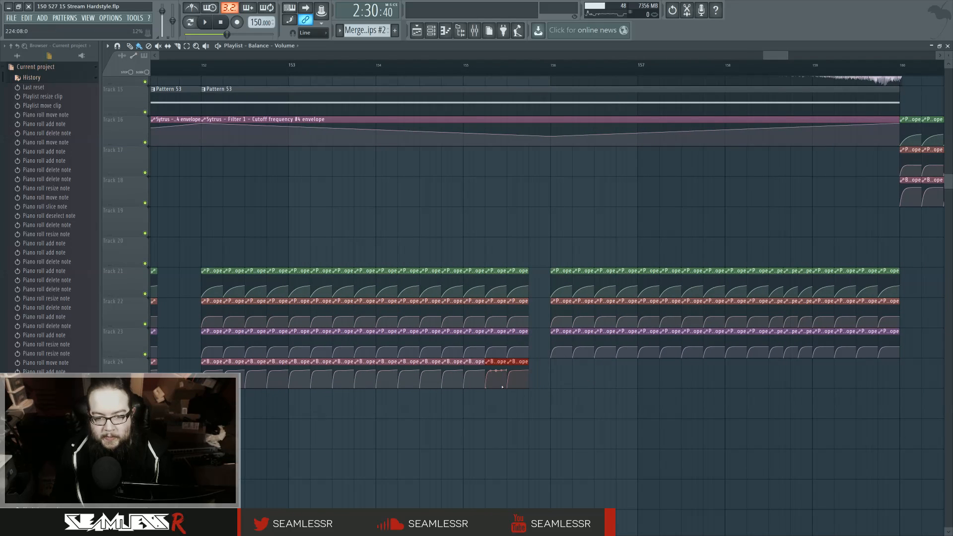
Step: Duplicate the last group of volume clips along track 24 to the start of bar 160, clearing the last beat of bar 155 and any overshoot
left_click_drag(374, 362, 581, 419)
key("ctrl+b")
key("ctrl+b")
key("ctrl+b")
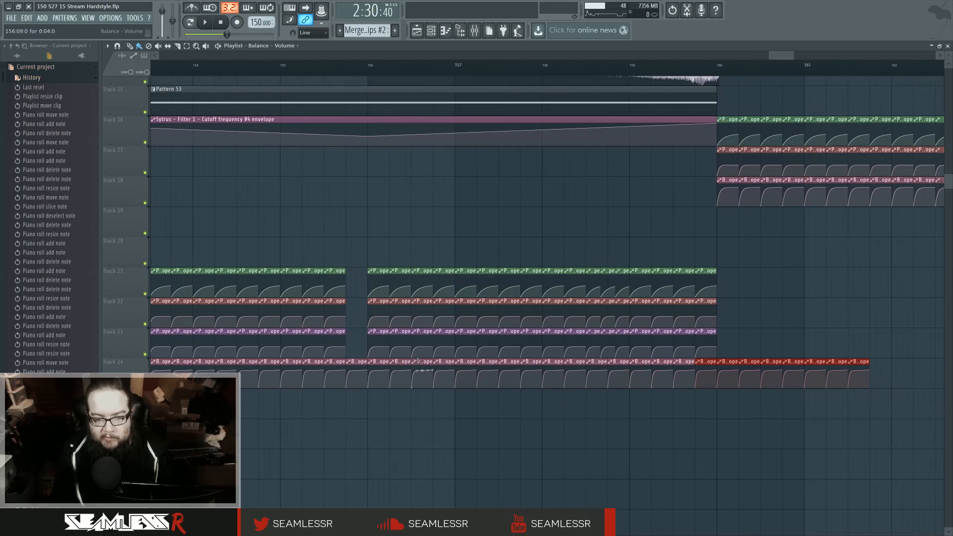
right_click(359, 383)
left_click_drag(886, 377, 740, 376)
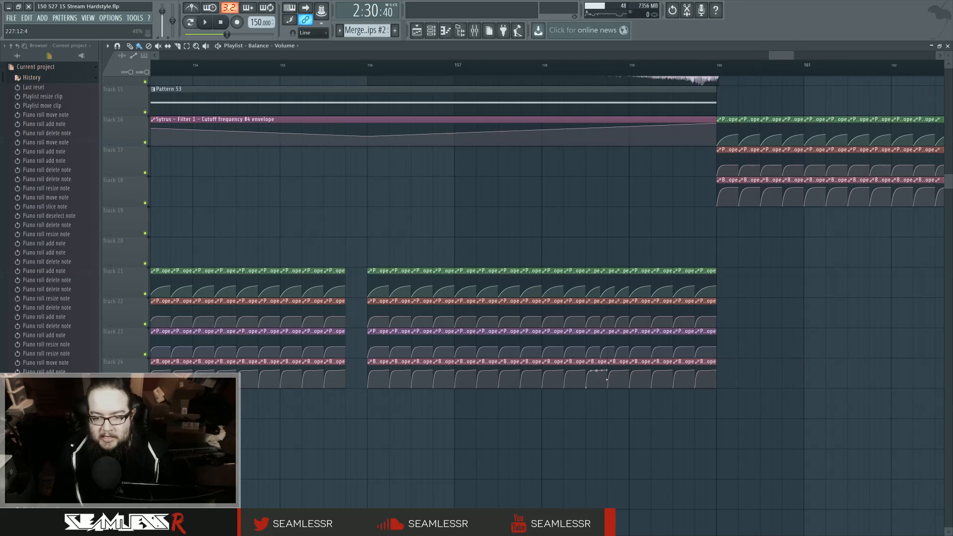
Step: Replace the volume clips in the second half of bar 158 on track 24 with three shortened clips aligned with track 23
scroll(607, 379, "up", 4)
right_click(620, 433)
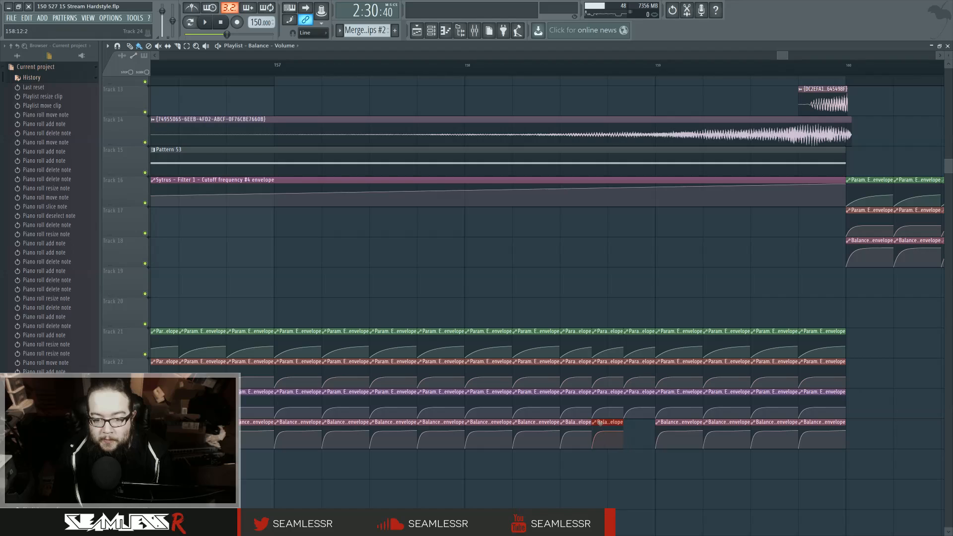
left_click_drag(629, 423, 631, 413)
left_click(628, 459, "ctrl")
scroll(628, 460, "down", 4)
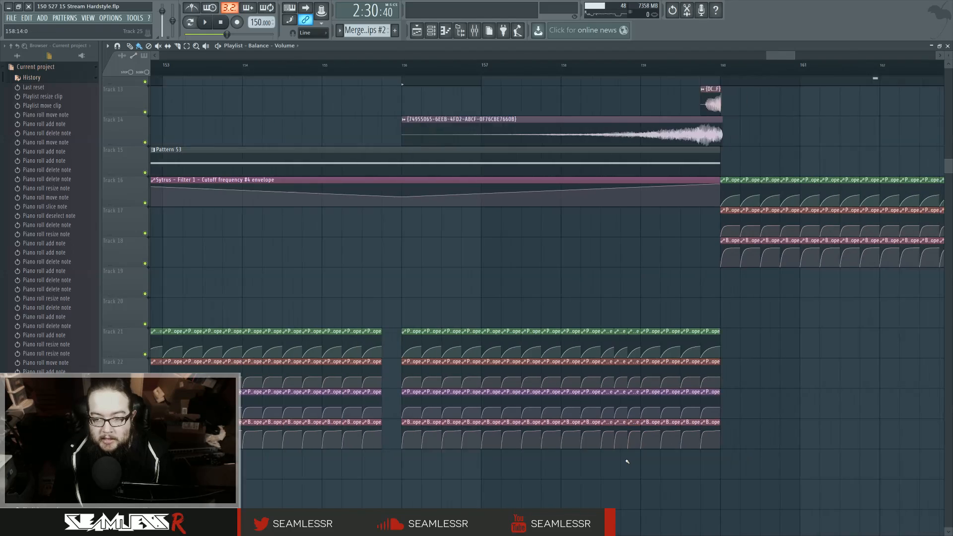
Step: Move the volume clips on track 19 between bars 163 and 176 up to track 18, filling the gaps in its row
left_click_drag(628, 460, 511, 409)
scroll(511, 409, "down", 3)
scroll(511, 409, "down", 5)
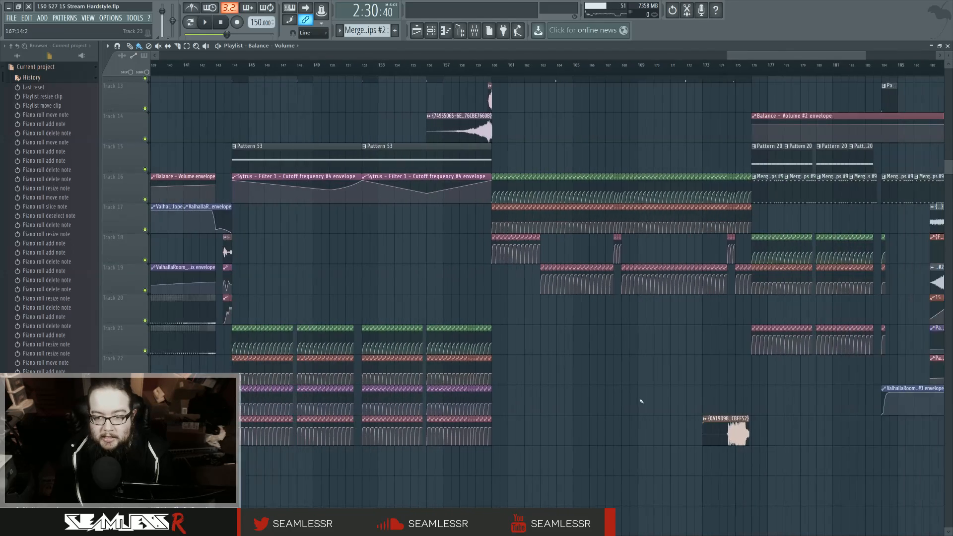
scroll(671, 387, "up", 4)
left_click_drag(415, 286, 801, 287)
scroll(431, 277, "up", 4)
scroll(403, 273, "down", 2)
left_click_drag(412, 270, 413, 237)
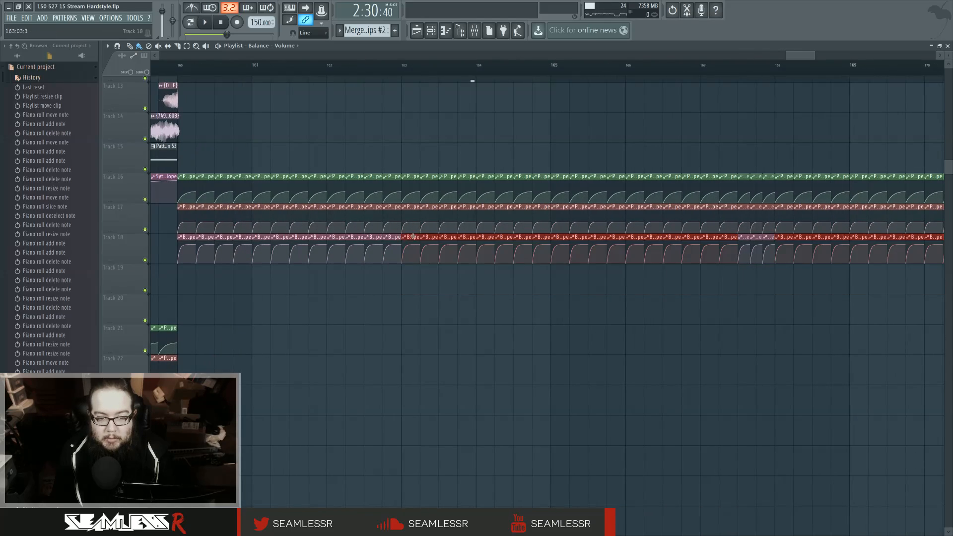
Step: Duplicate the volume clips along track 24 from bar 160 to the start of bar 169, clearing the second half of bar 167
scroll(414, 337, "down", 4)
left_click_drag(415, 337, 166, 327)
scroll(343, 332, "down", 3)
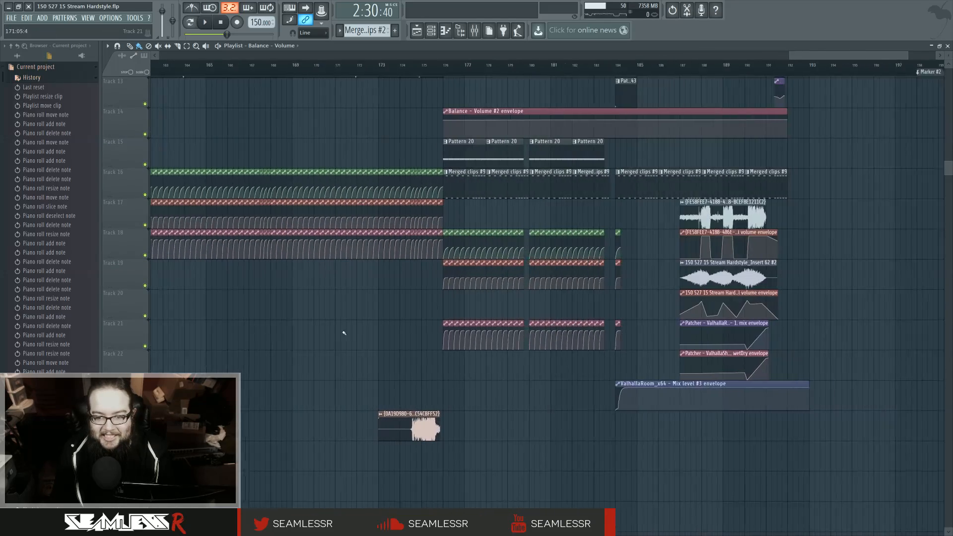
left_click_drag(311, 334, 580, 341)
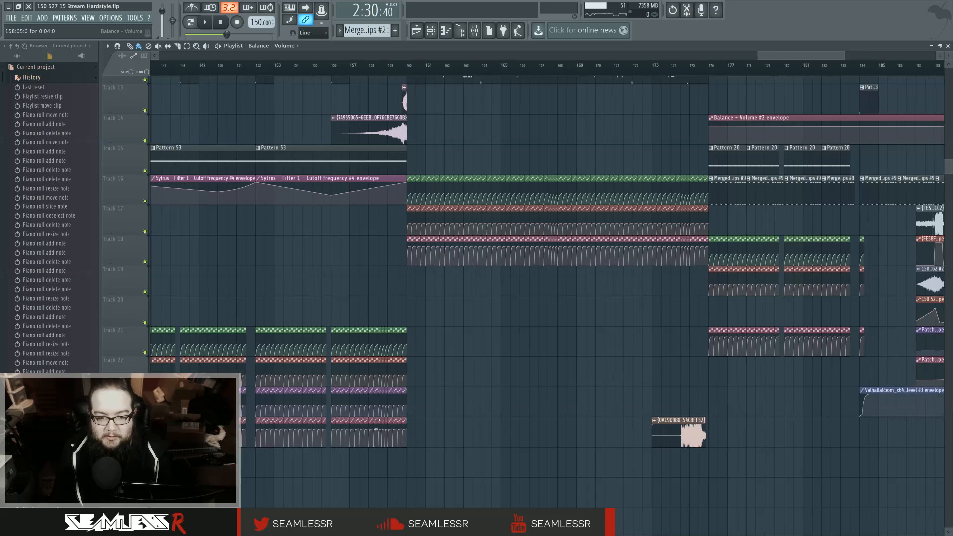
scroll(434, 426, "up", 3)
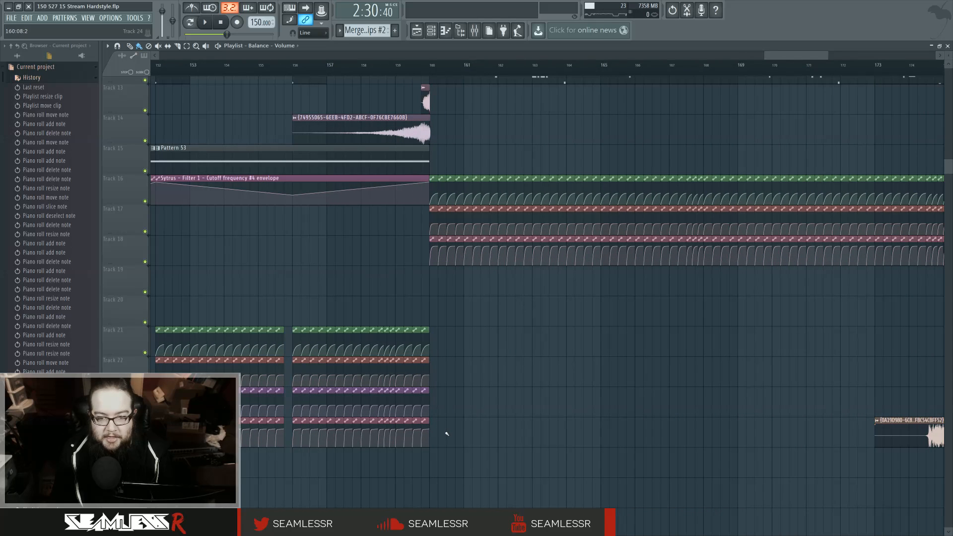
mouse_move(440, 432)
left_mouse_down()
mouse_move(571, 412)
mouse_move(765, 418)
left_mouse_up()
scroll(766, 417, "up", 6)
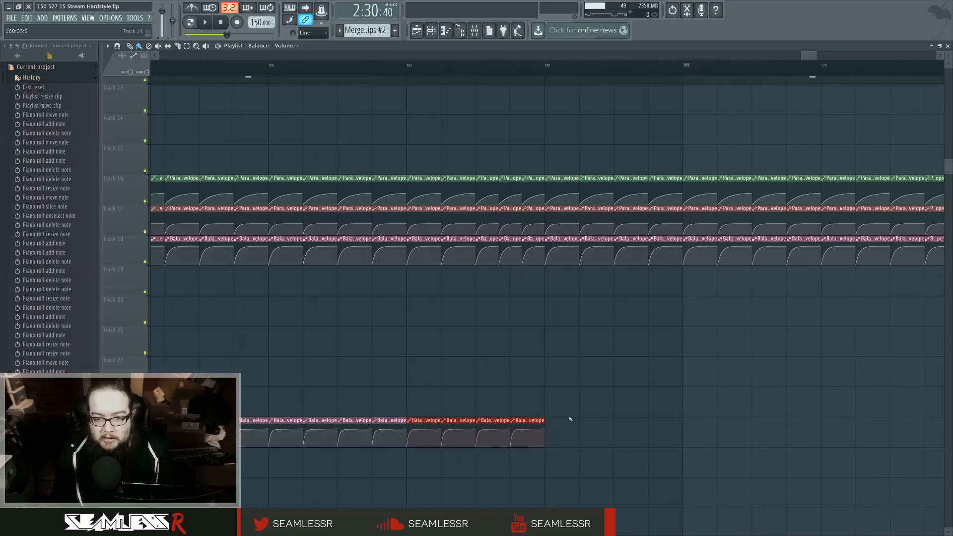
right_click(526, 433)
left_click_drag(471, 436, 515, 404)
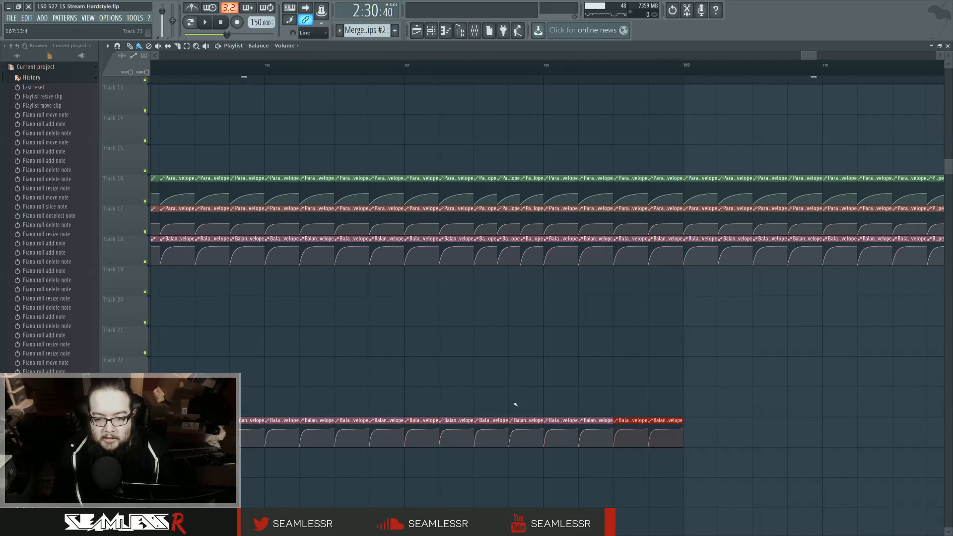
right_click(491, 427)
scroll(716, 414, "down", 6)
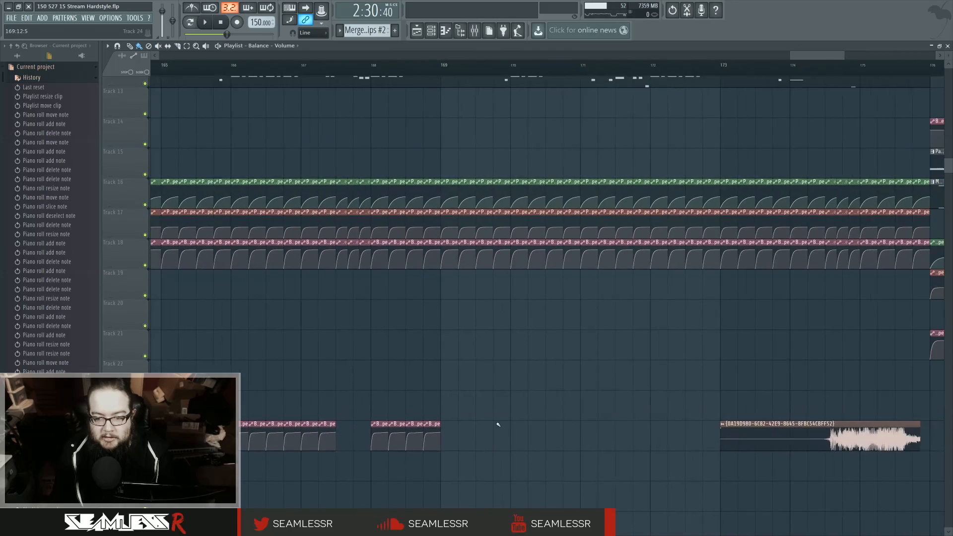
Step: Move the new volume clips from track 24 up to track 19 and duplicate them to the start of bar 176
mouse_move(593, 445)
left_mouse_down()
mouse_move(270, 437)
mouse_move(281, 278)
left_mouse_up()
scroll(278, 436, "up", 4)
scroll(381, 327, "right", 2)
scroll(720, 330, "down", 4)
scroll(453, 340, "up", 2)
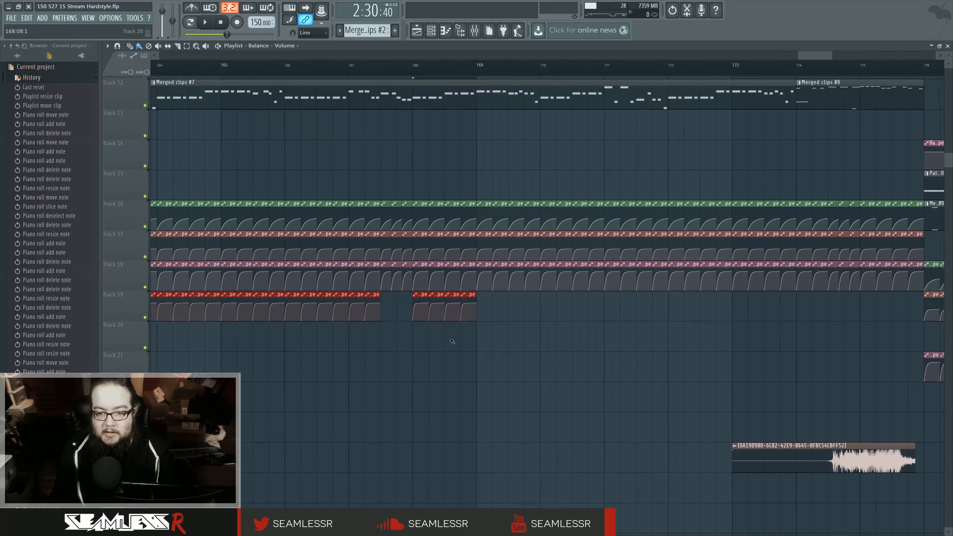
mouse_move(414, 314)
left_mouse_down()
mouse_move(702, 347)
mouse_move(856, 350)
left_mouse_up()
Step: Replace the volume clips in the second half of bar 174 on track 19 with three shortened clips aligned with track 18
scroll(856, 349, "up", 4)
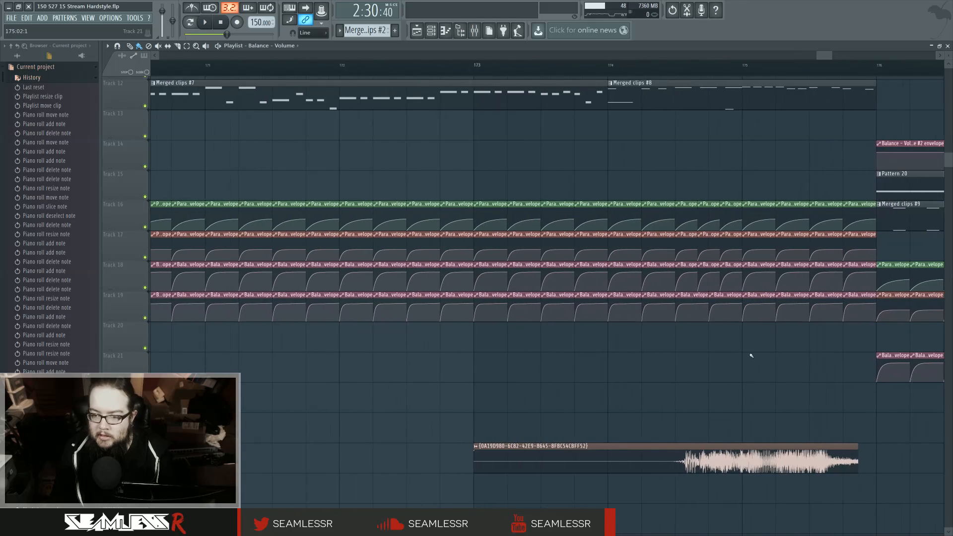
right_click(706, 307)
scroll(673, 327, "up", 2)
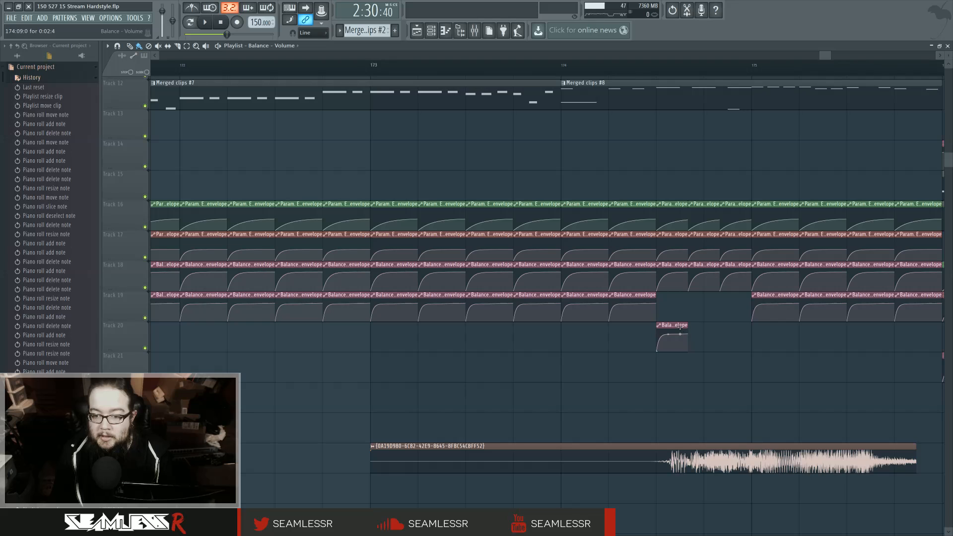
left_click_drag(680, 328, 675, 278)
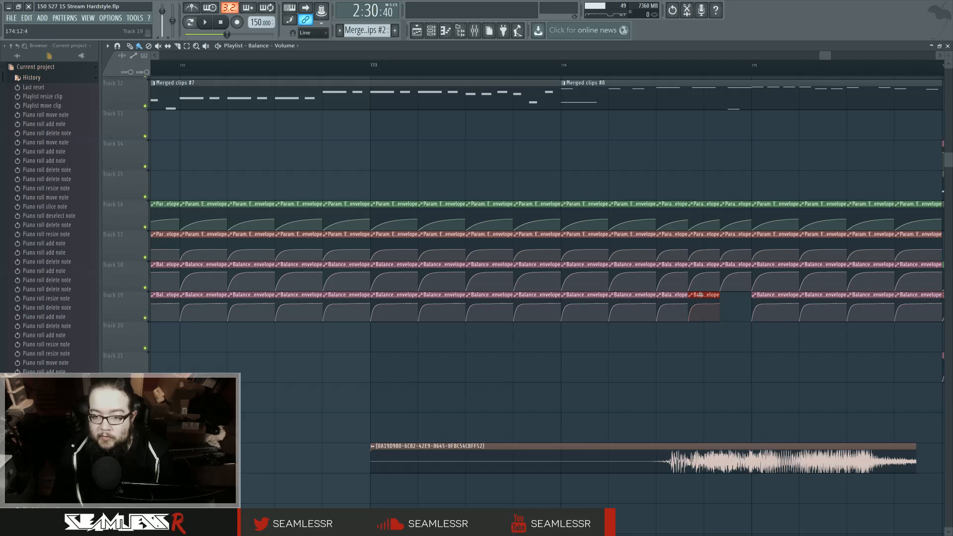
left_click_drag(729, 314, 727, 294)
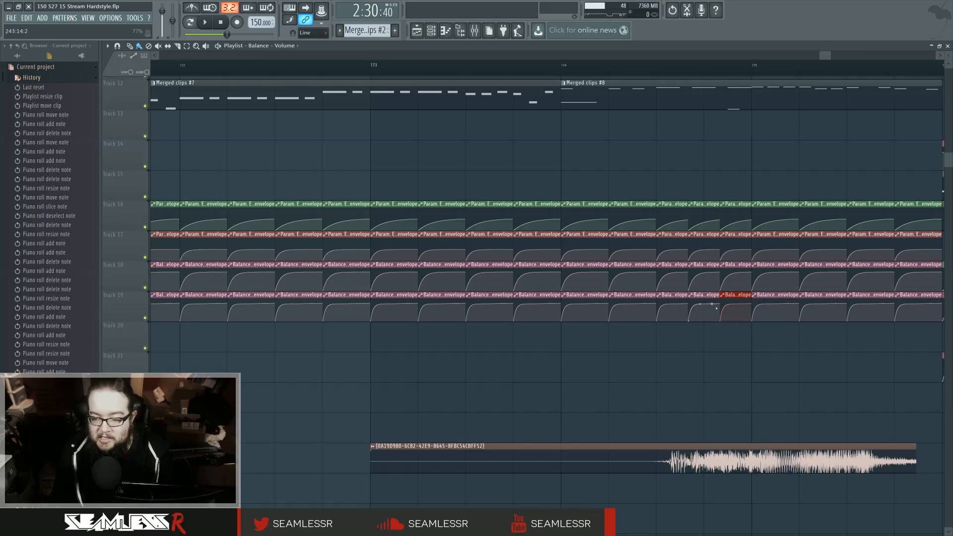
Step: Fill the gap in the second half of bar 167 on track 19 with three shortened volume clips aligned with track 18
scroll(681, 336, "down", 3)
scroll(317, 355, "left", 4)
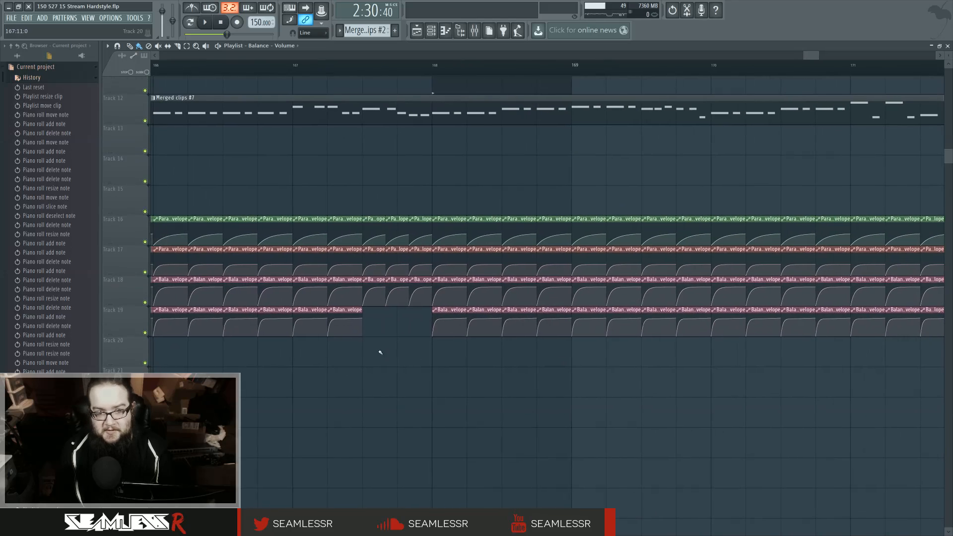
scroll(367, 328, "up", 2)
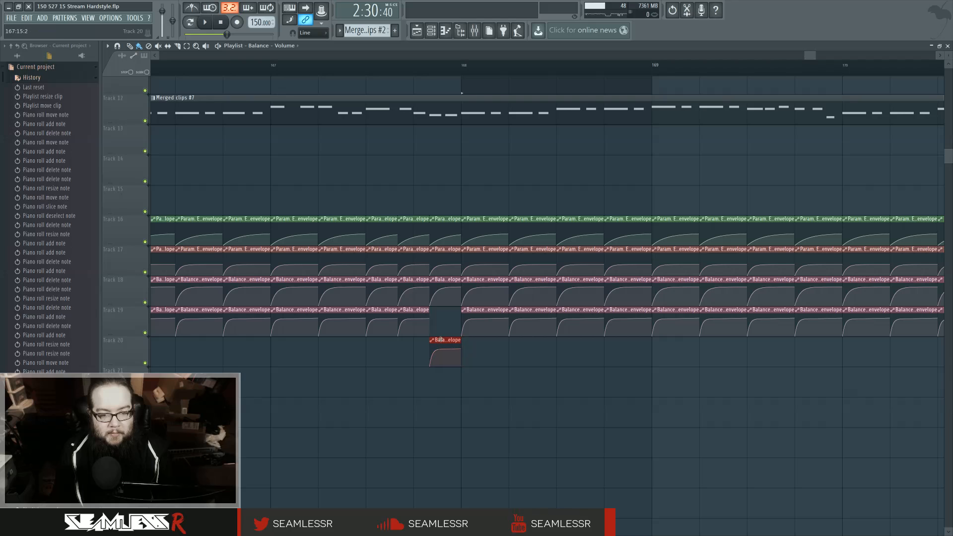
left_click_drag(441, 340, 441, 306)
Step: Move the volume clips on track 21 between bars 176 and 185 up to track 20, directly below the parameter clips
scroll(429, 360, "down", 5)
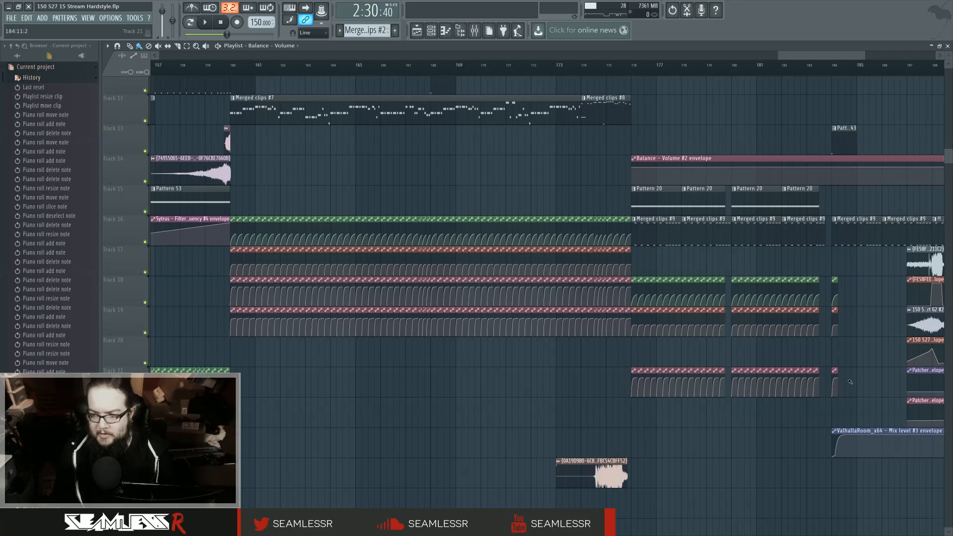
left_click_drag(850, 382, 636, 336)
scroll(646, 378, "up", 4)
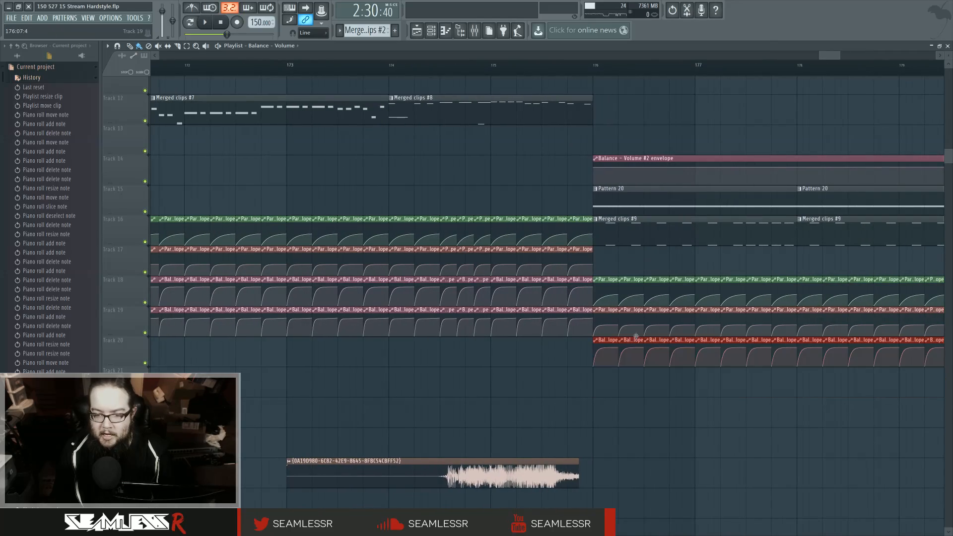
Step: Copy the first five bars of volume clips on track 19 and repeat them on track 21 from bar 176, matching track 20's gaps
scroll(479, 371, "down", 5)
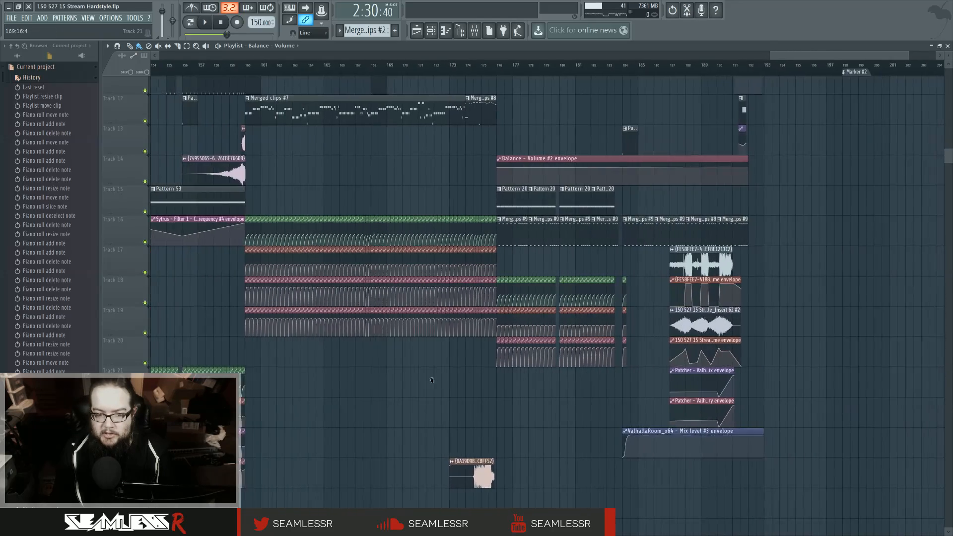
left_click_drag(431, 381, 481, 391)
left_click_drag(290, 335, 372, 342)
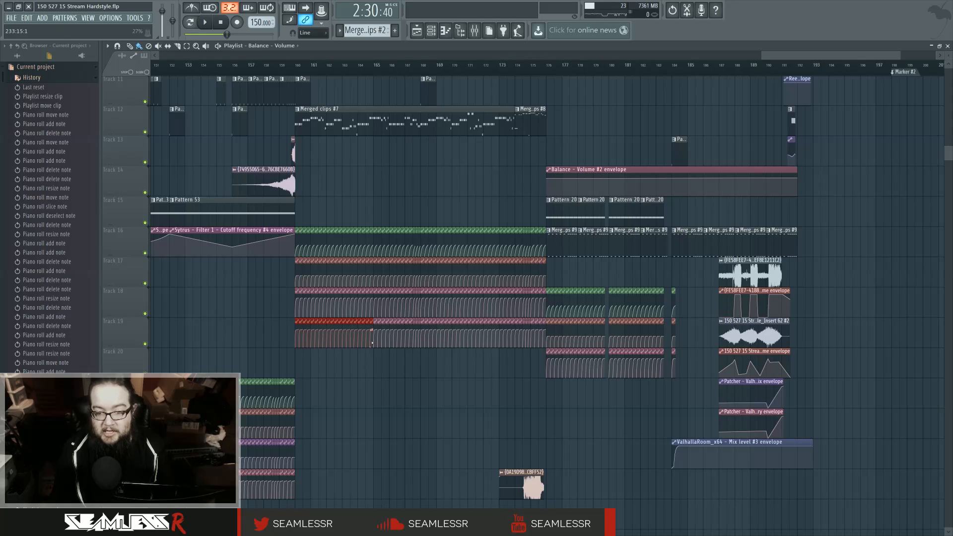
key("ctrl+v")
scroll(211, 324, "up", 4)
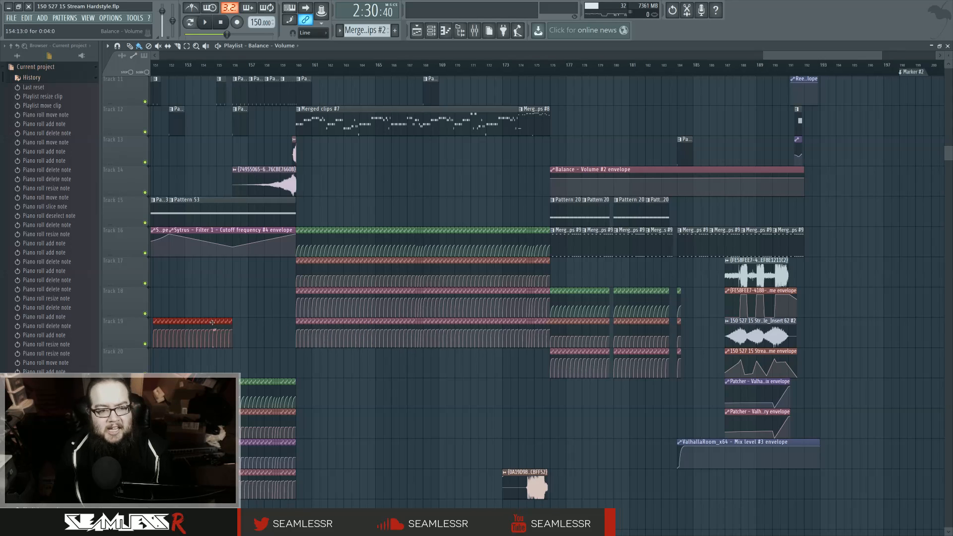
left_click_drag(213, 324, 792, 356)
left_click_drag(836, 399, 413, 409)
scroll(413, 410, "down", 2)
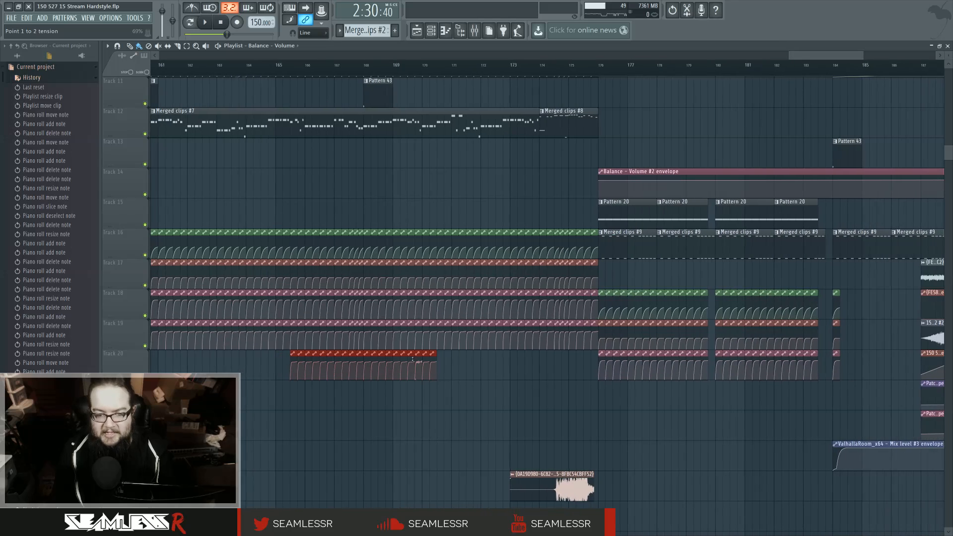
left_click_drag(415, 354, 810, 418)
left_click(740, 440)
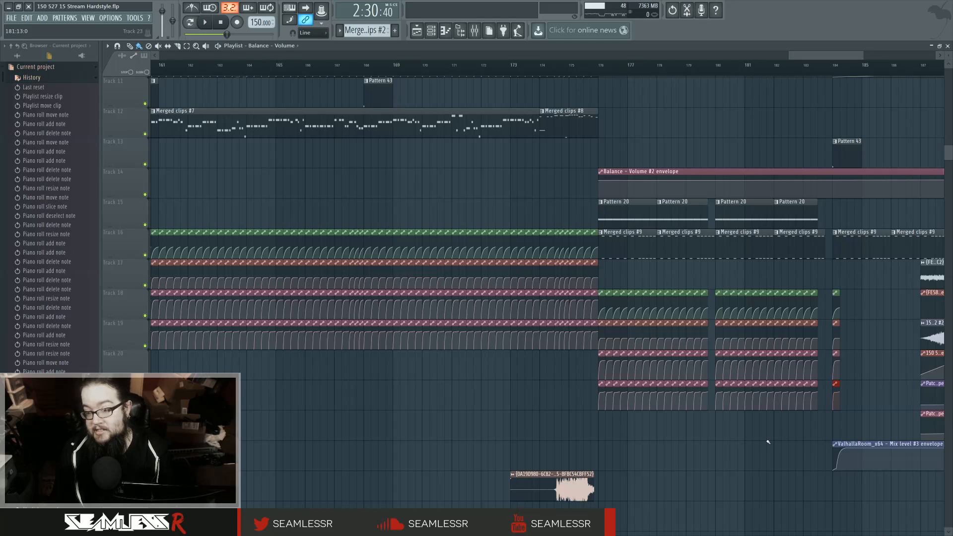
Step: Add a four-bar run of volume clips on empty track 17, starting at bar 42
scroll(769, 442, "down", 4)
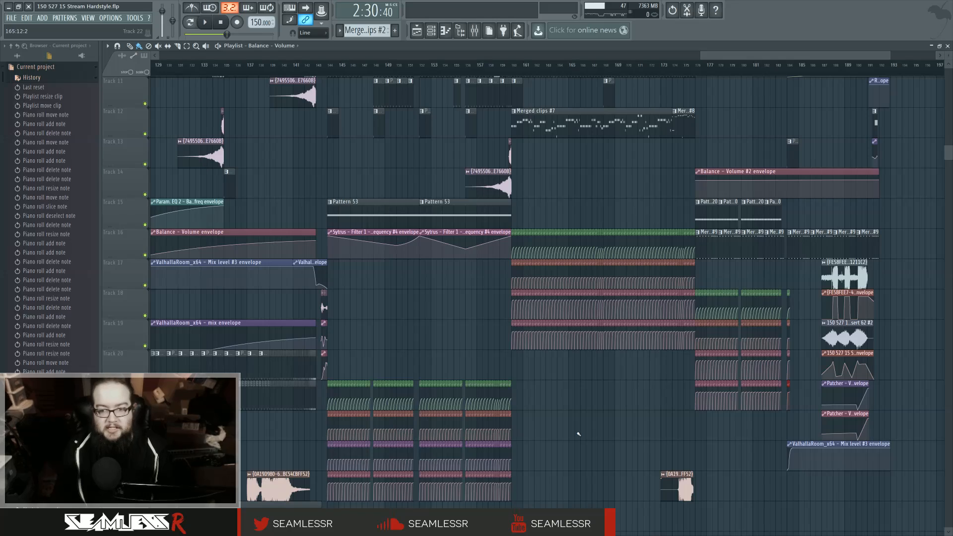
scroll(570, 443, "down", 3)
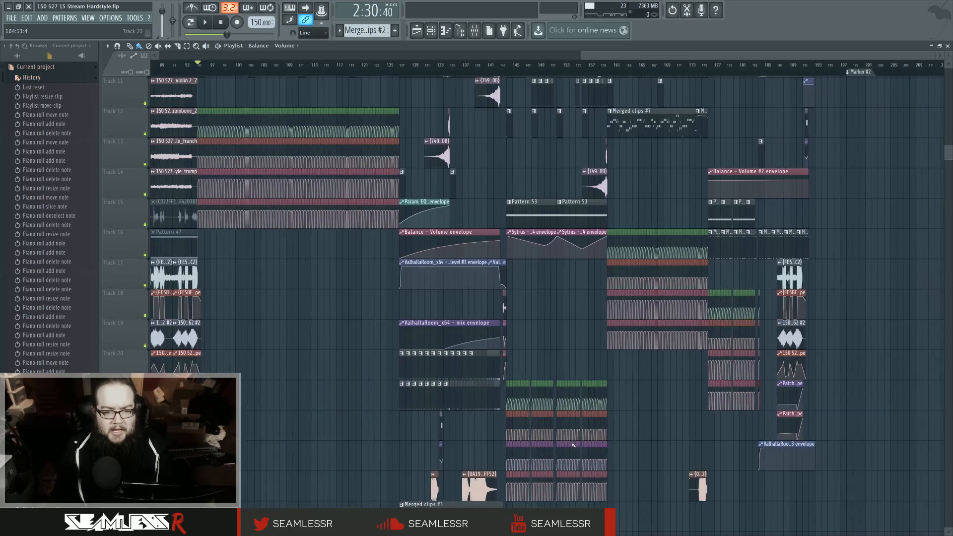
scroll(614, 449, "down", 2)
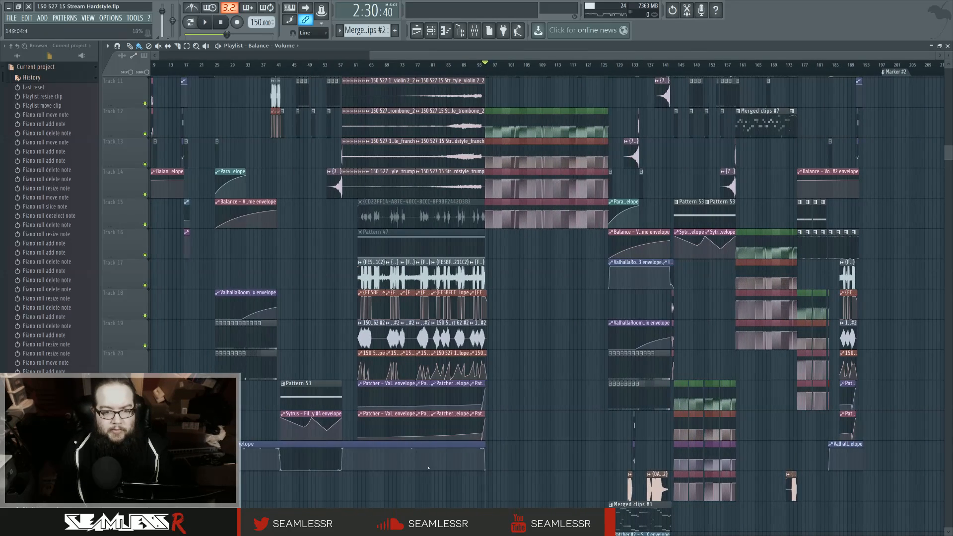
scroll(283, 418, "up", 5)
scroll(282, 419, "down", 6)
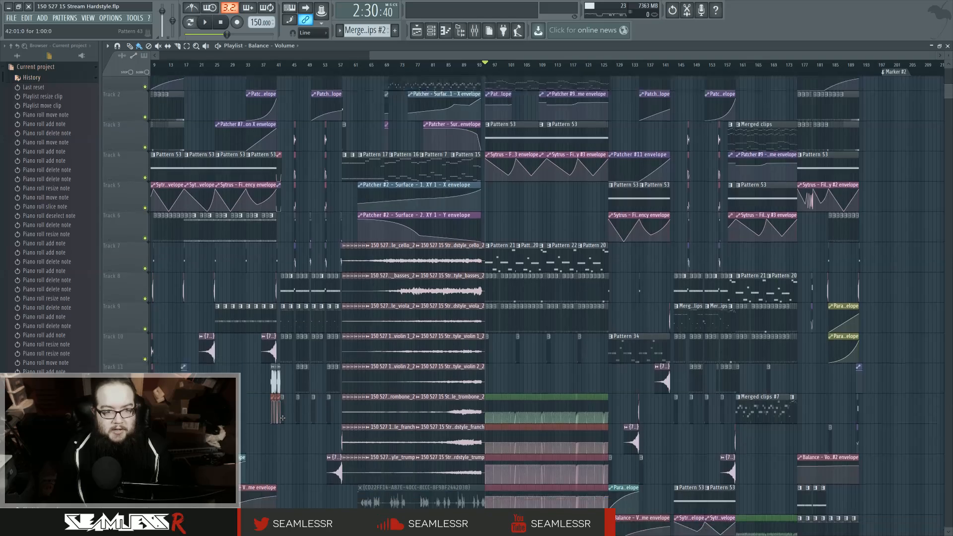
scroll(285, 420, "down", 3)
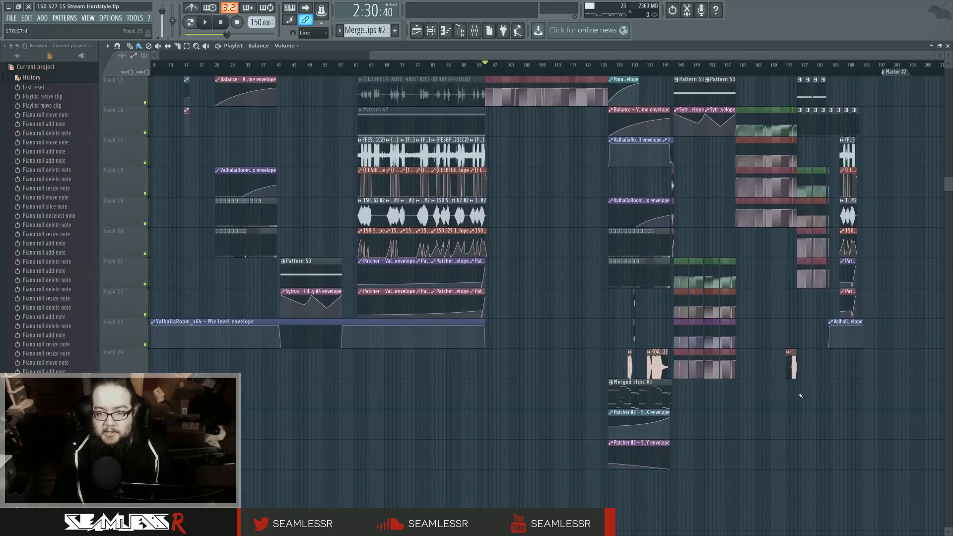
scroll(376, 381, "up", 7)
scroll(281, 385, "up", 4)
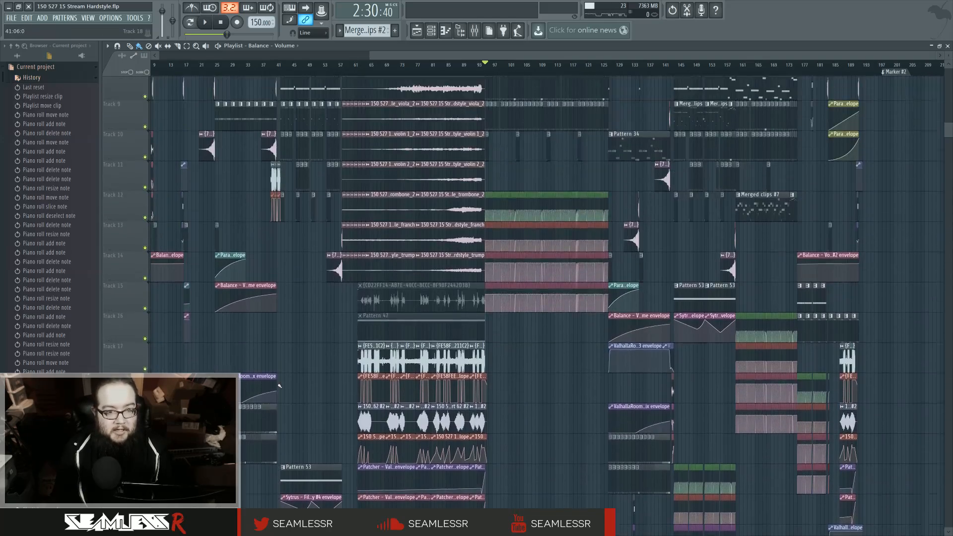
scroll(281, 385, "up", 3)
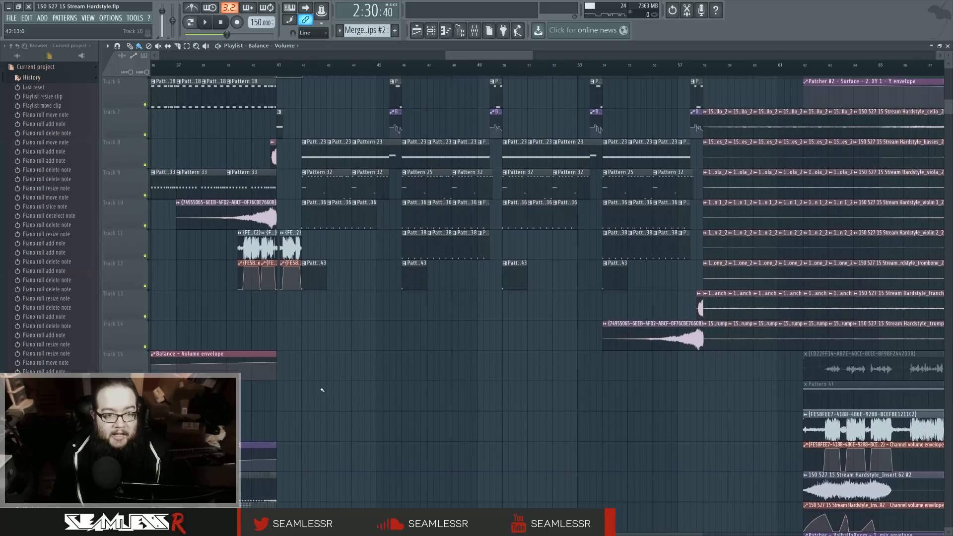
scroll(323, 389, "up", 1)
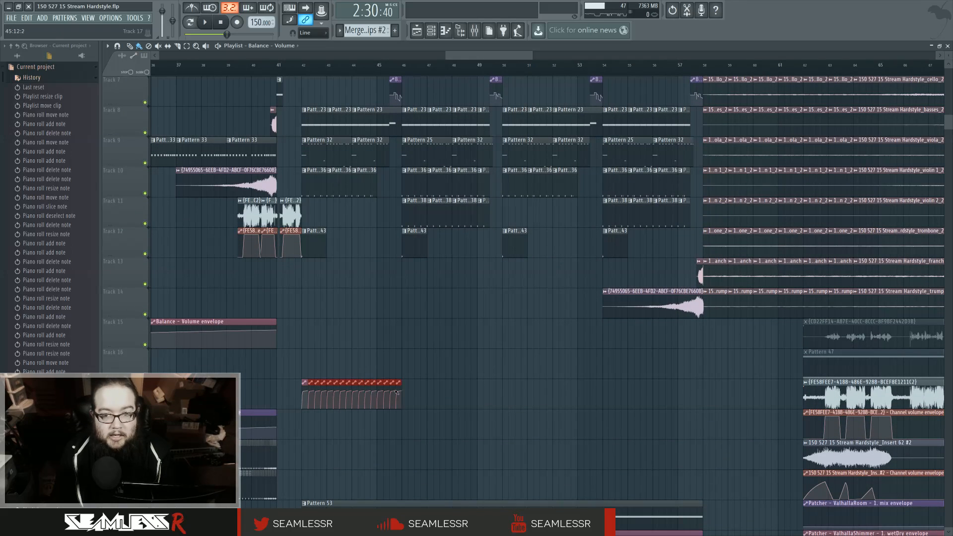
Step: Duplicate the track 17 volume clips through mid-bar 57, clearing the last beat of bars 45 and 53 and the second half of bar 49
left_click_drag(397, 393, 644, 394)
scroll(470, 358, "up", 3)
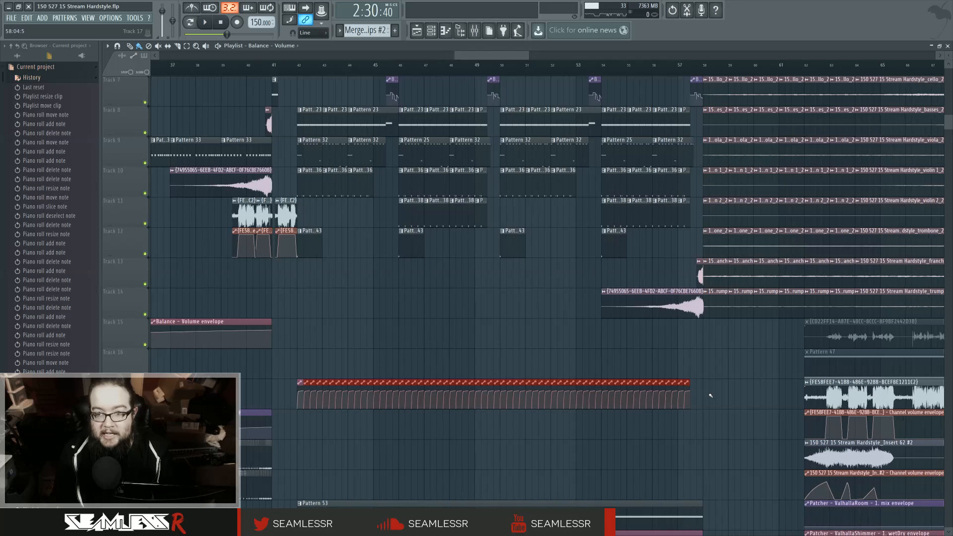
left_click_drag(368, 352, 661, 387)
left_click_drag(310, 354, 484, 426)
scroll(504, 392, "down", 4)
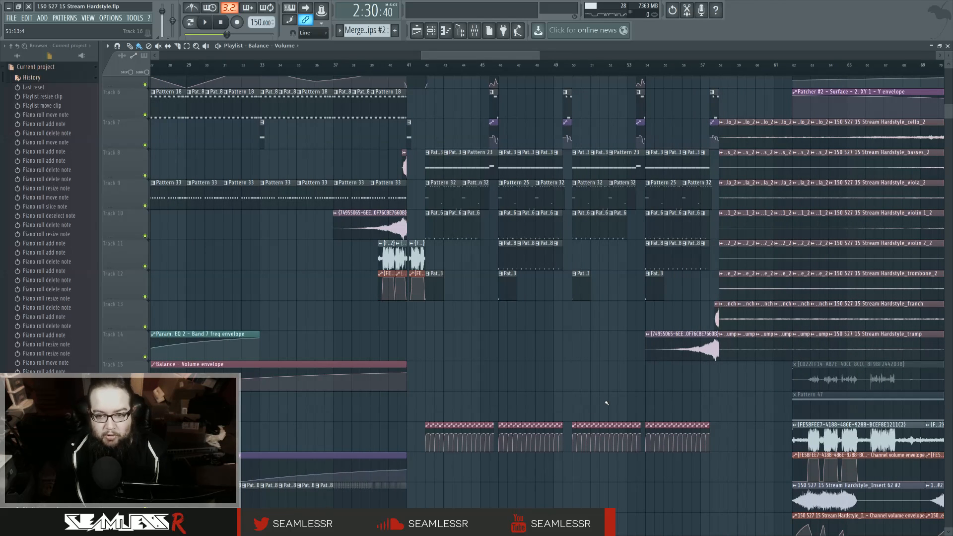
scroll(607, 403, "down", 1)
scroll(612, 402, "down", 3)
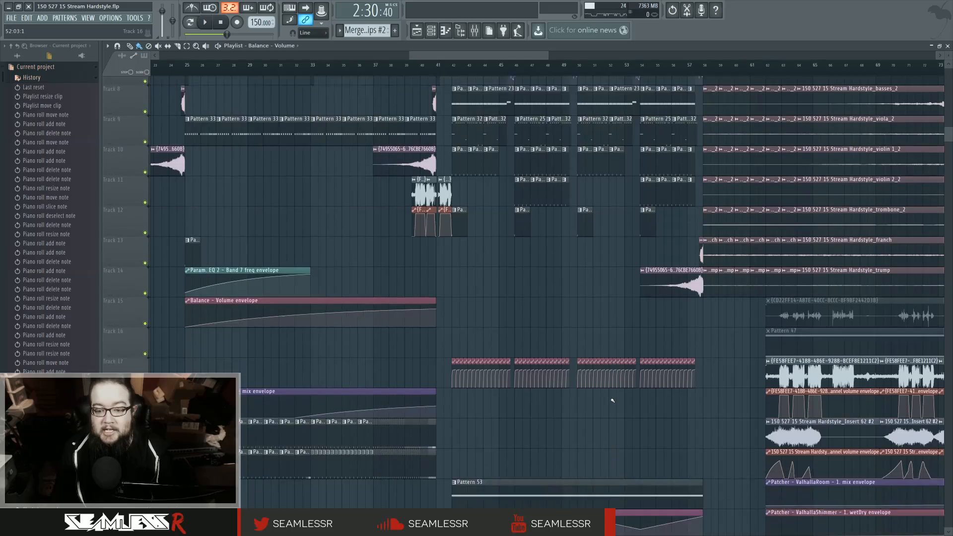
scroll(613, 403, "up", 3)
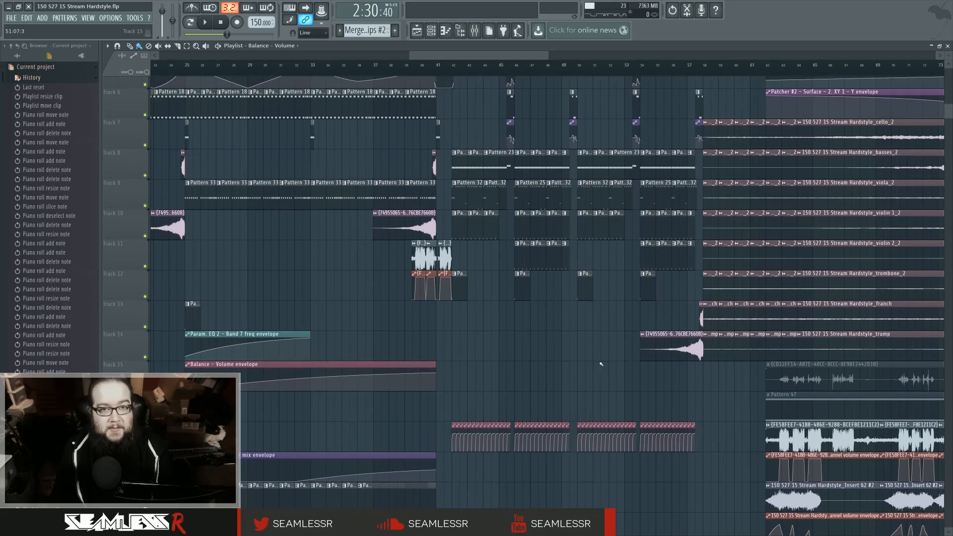
scroll(601, 364, "down", 4)
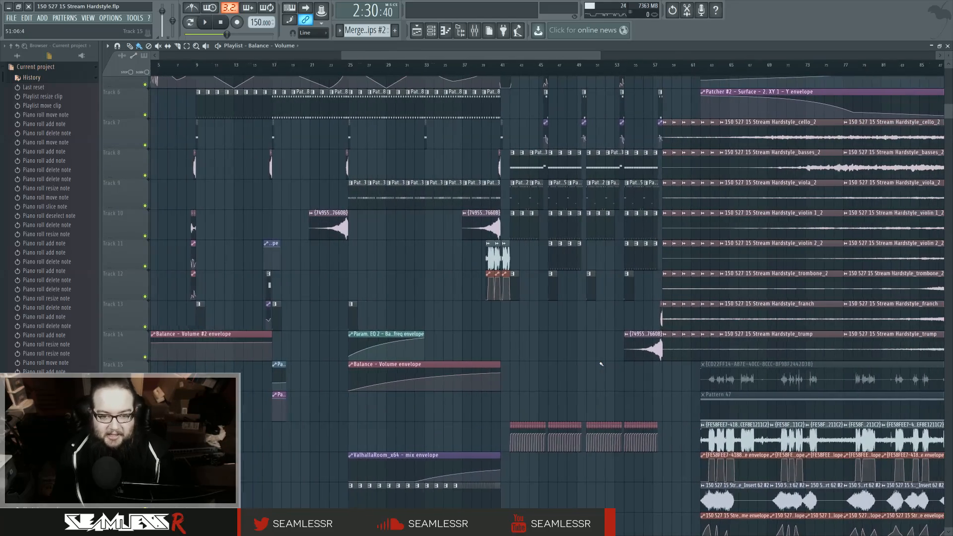
Step: Review the arrangement's sidechain and volume clips from bar 41 to the end, comparing coverage across the sections and tracks
scroll(602, 366, "down", 7)
left_click_drag(602, 365, 454, 369)
scroll(437, 388, "up", 5)
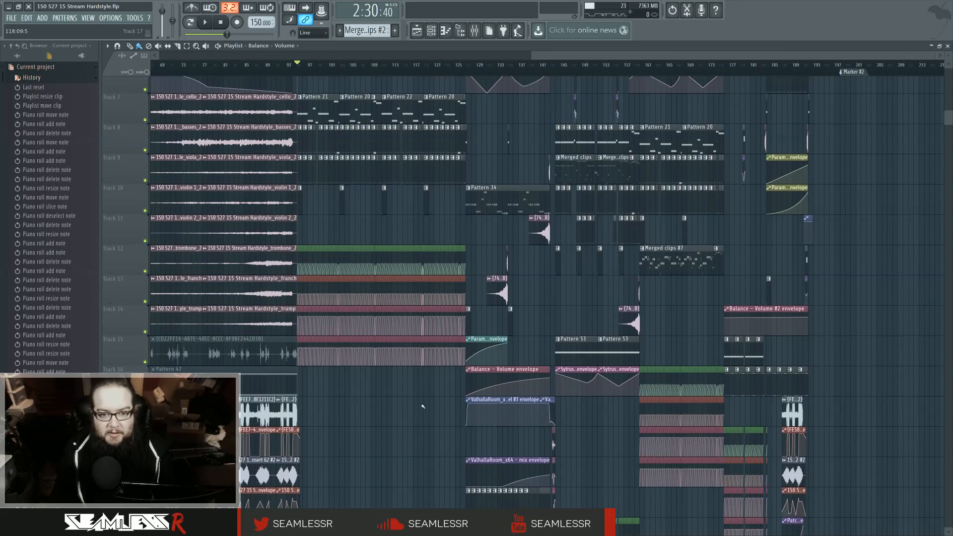
scroll(583, 436, "down", 7)
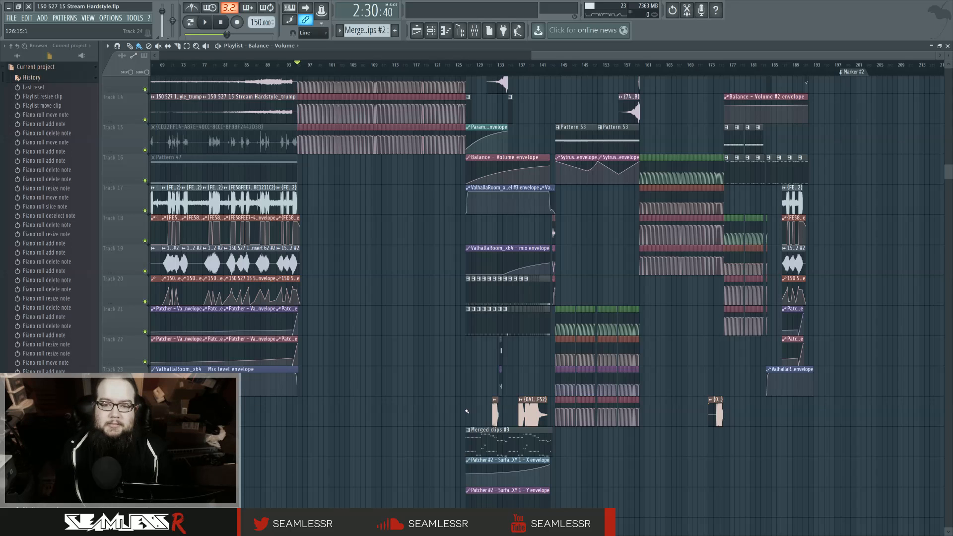
scroll(686, 415, "up", 3)
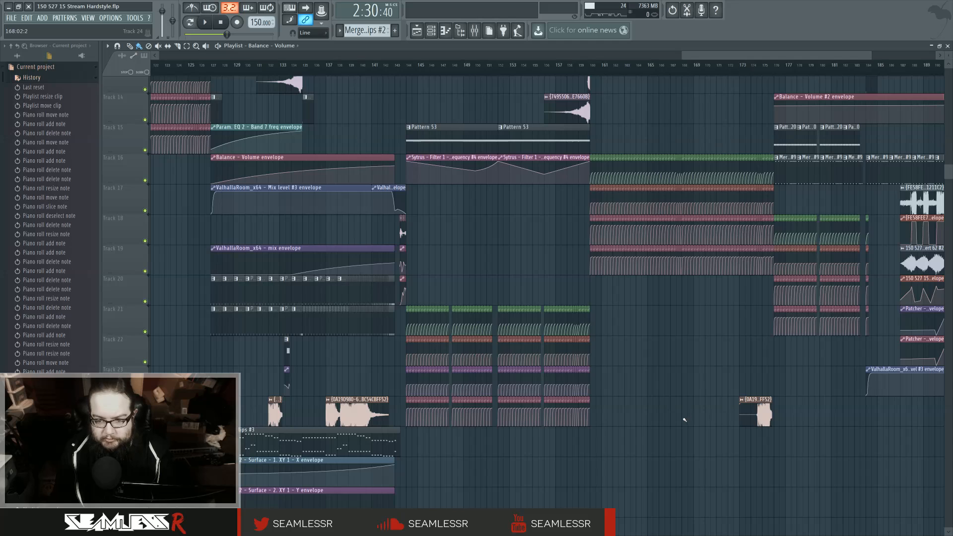
left_click_drag(685, 420, 625, 429)
left_click_drag(623, 378, 561, 466)
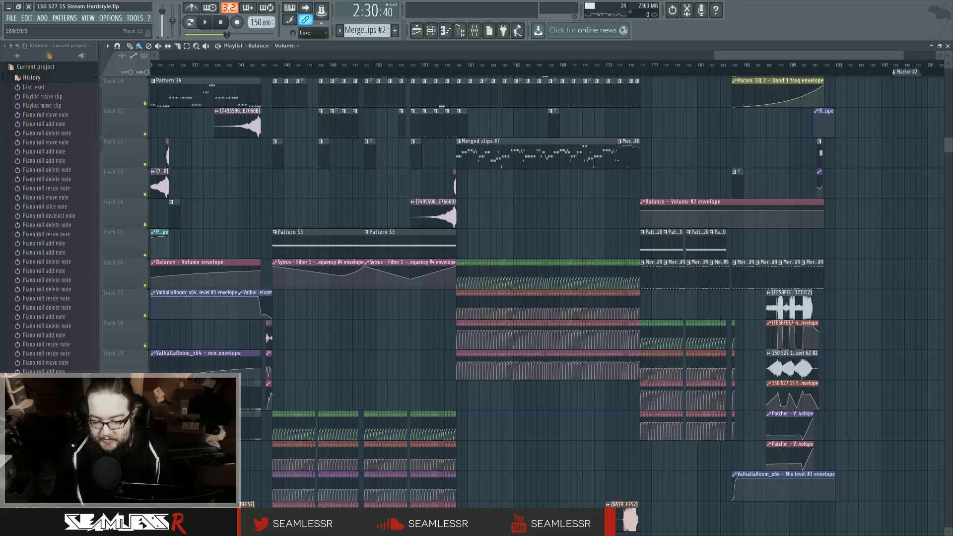
left_click_drag(562, 466, 904, 317)
scroll(573, 461, "down", 5)
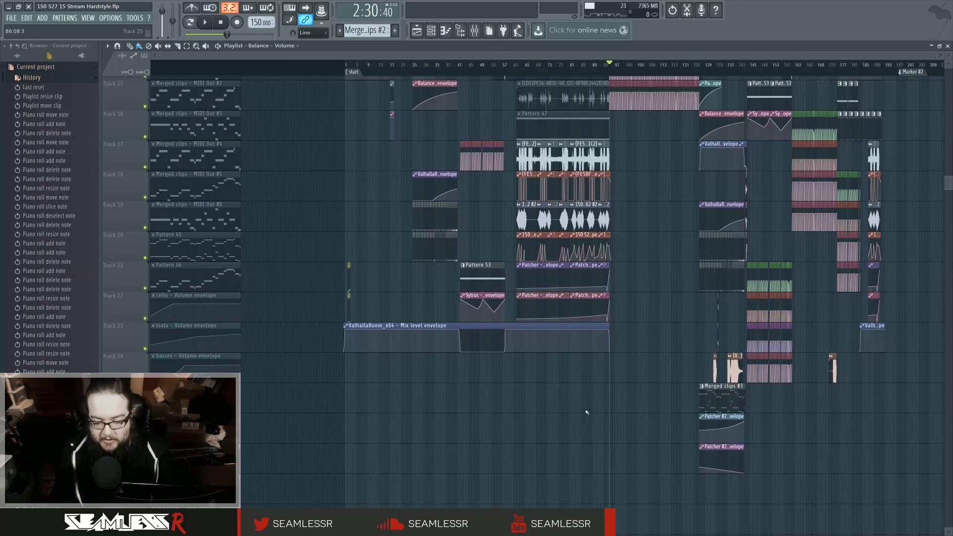
scroll(588, 412, "up", 10)
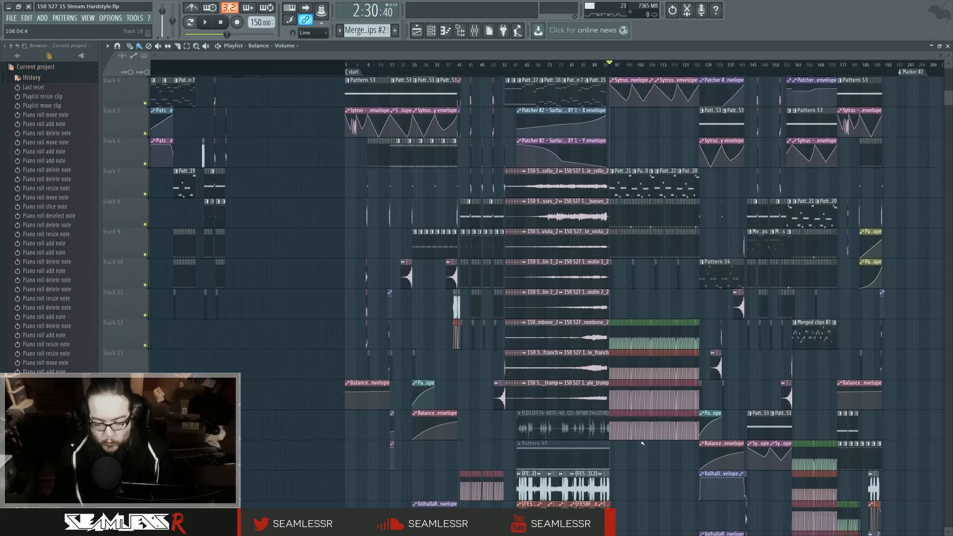
scroll(642, 443, "up", 3)
scroll(642, 443, "up", 5)
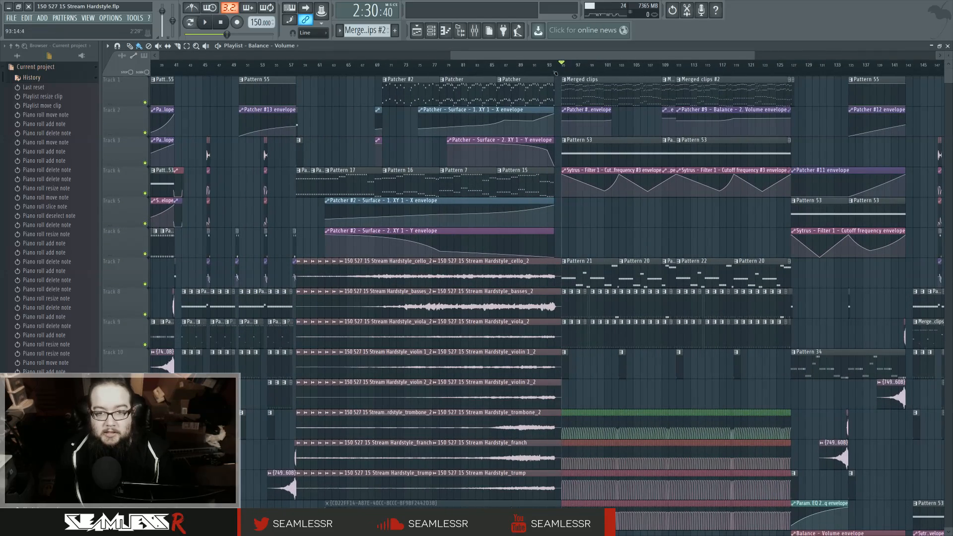
Step: Listen to the transition into the drop at bar 95, inspecting the noise track in the mixer during playback
key("space")
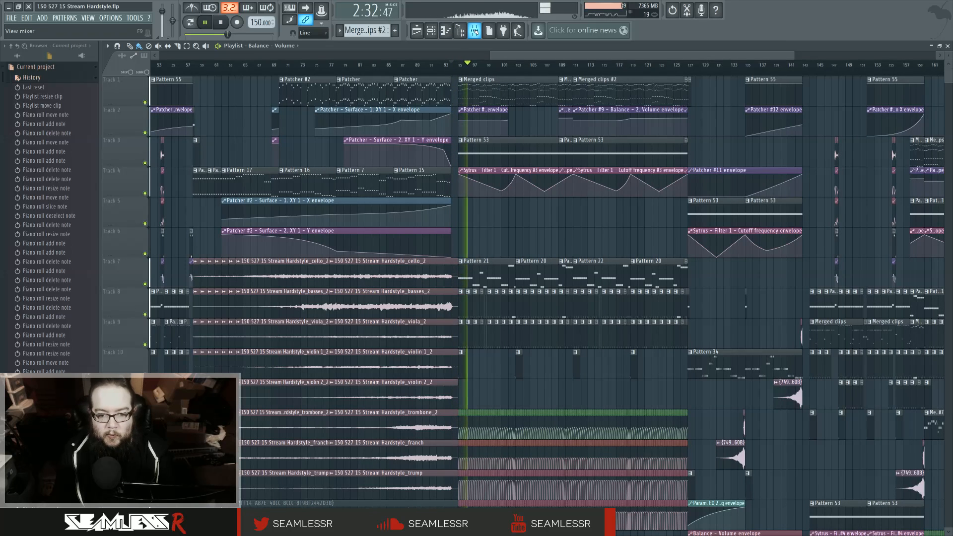
key("space")
left_click(417, 30)
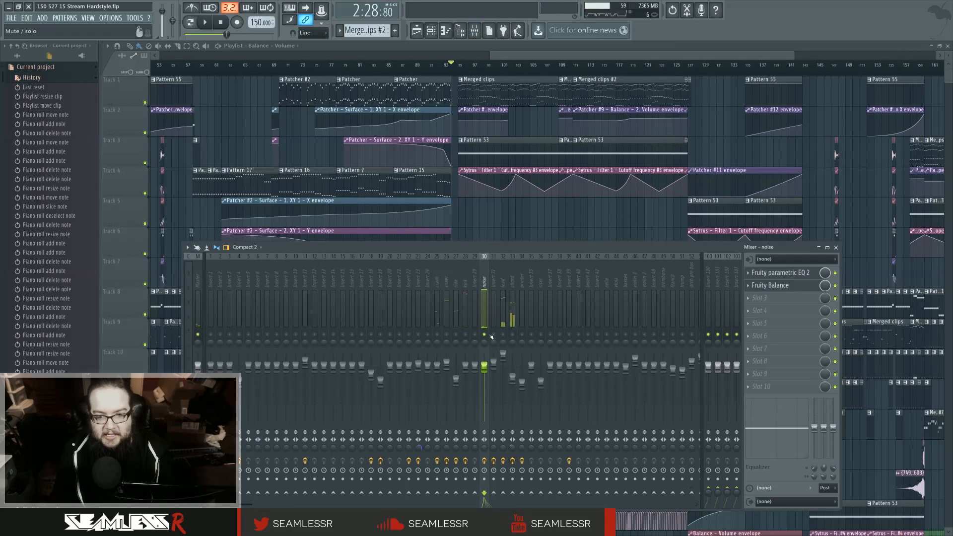
key("space")
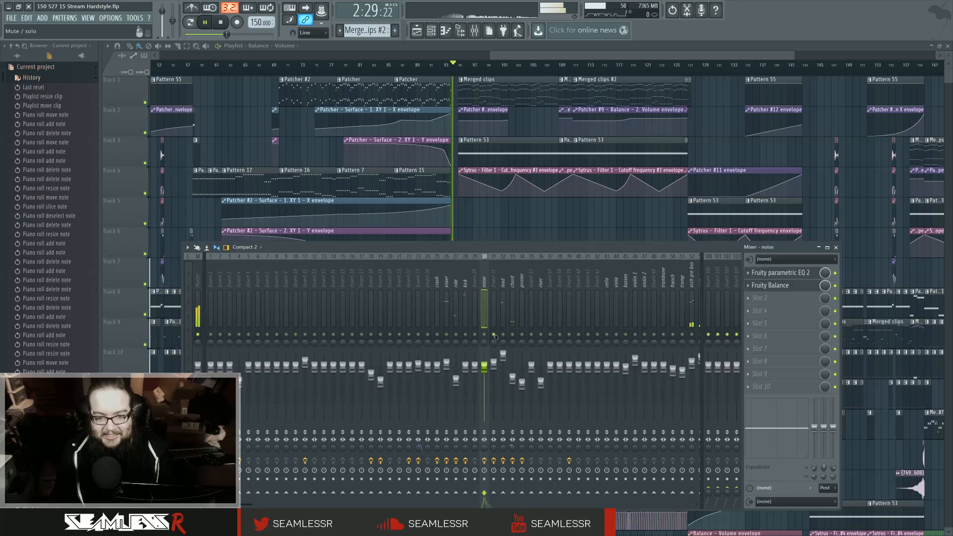
key("F9")
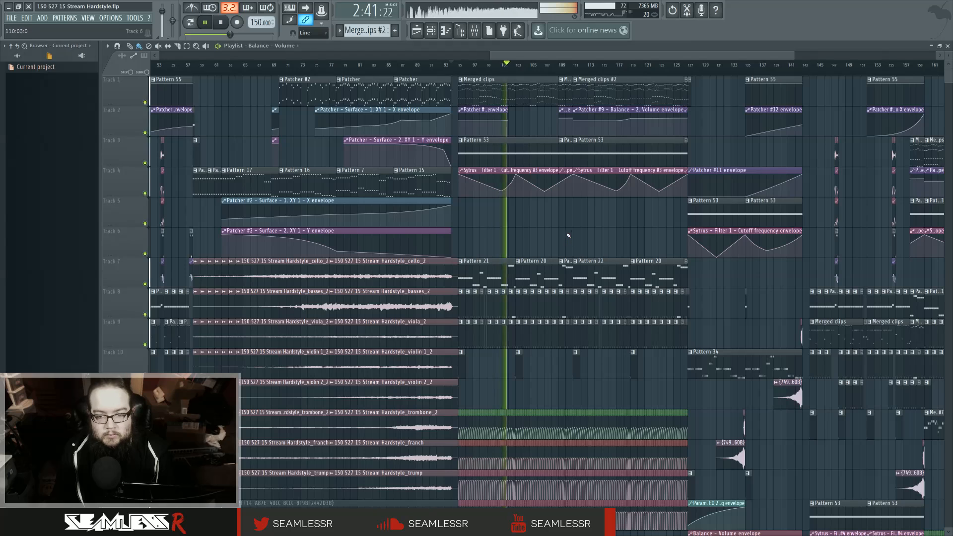
Step: Try raising the second point of the Param. EQ 2 Band 4 clips on track 12 to 25%, and lower it back down
scroll(565, 234, "up", 3)
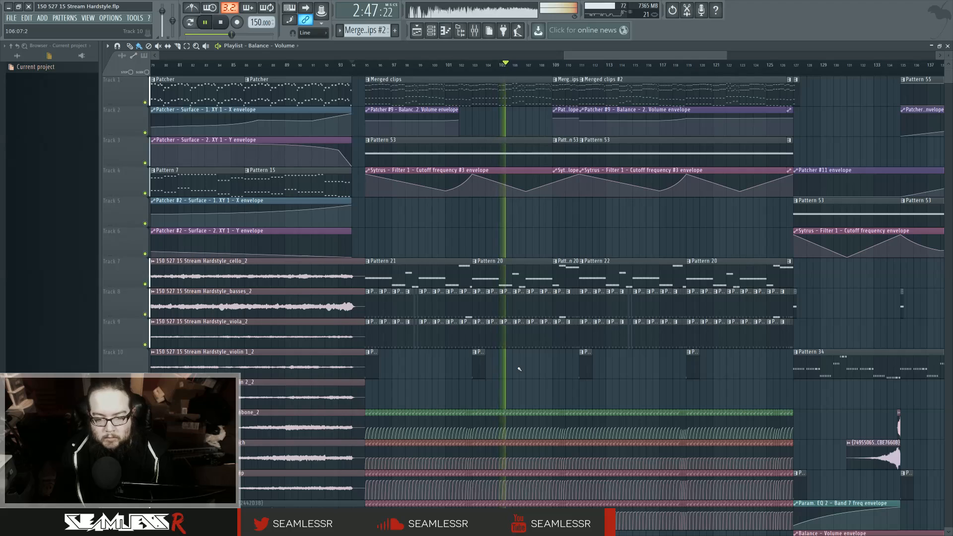
scroll(519, 369, "up", 6)
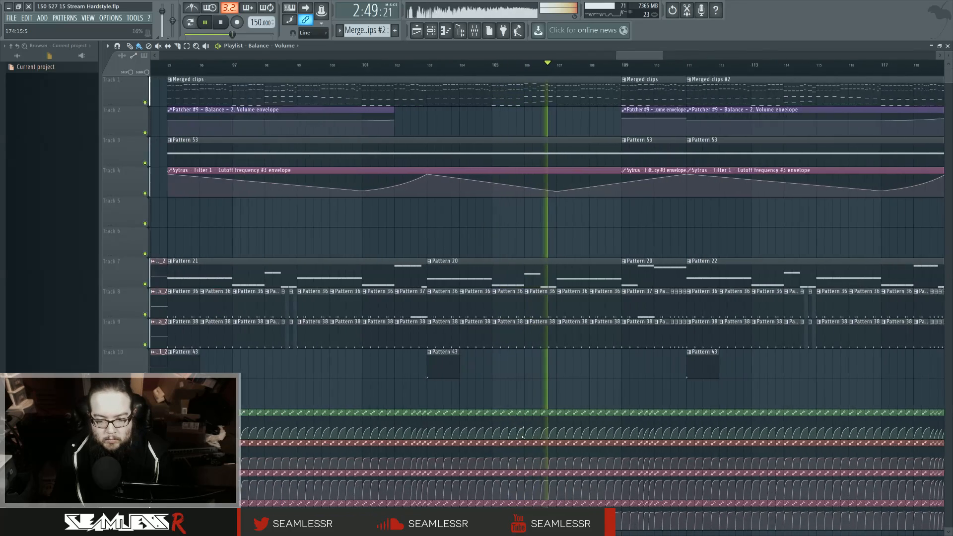
scroll(521, 436, "up", 1)
scroll(521, 436, "down", 3)
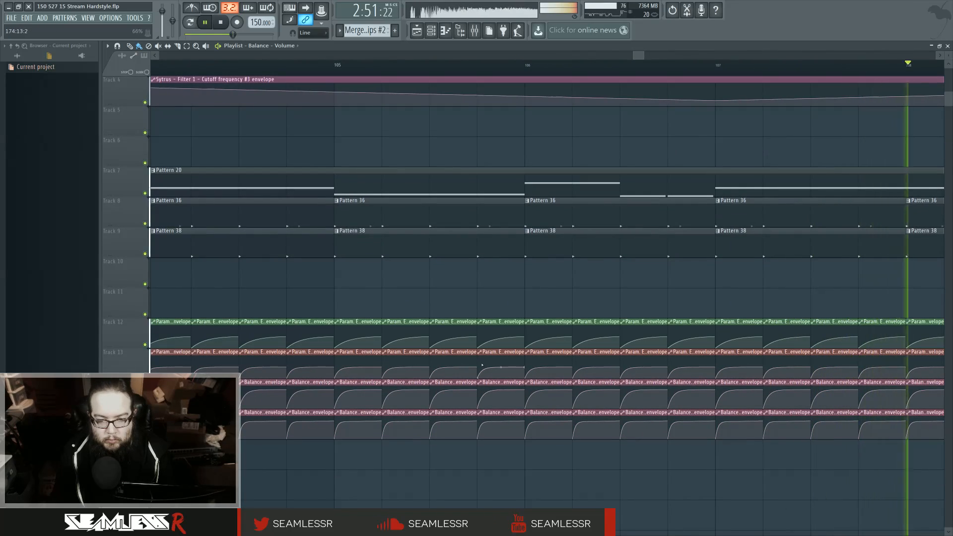
right_click(484, 344)
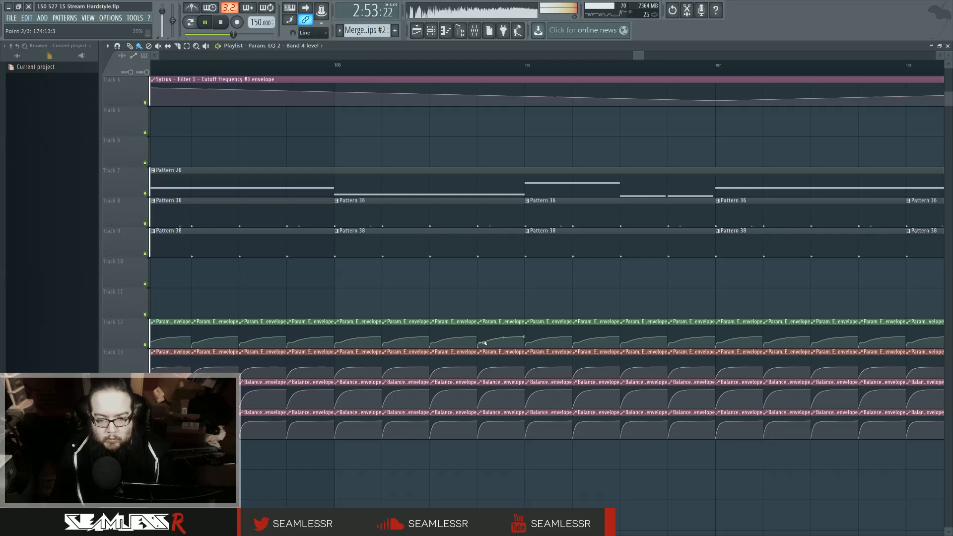
left_click_drag(483, 343, 484, 349)
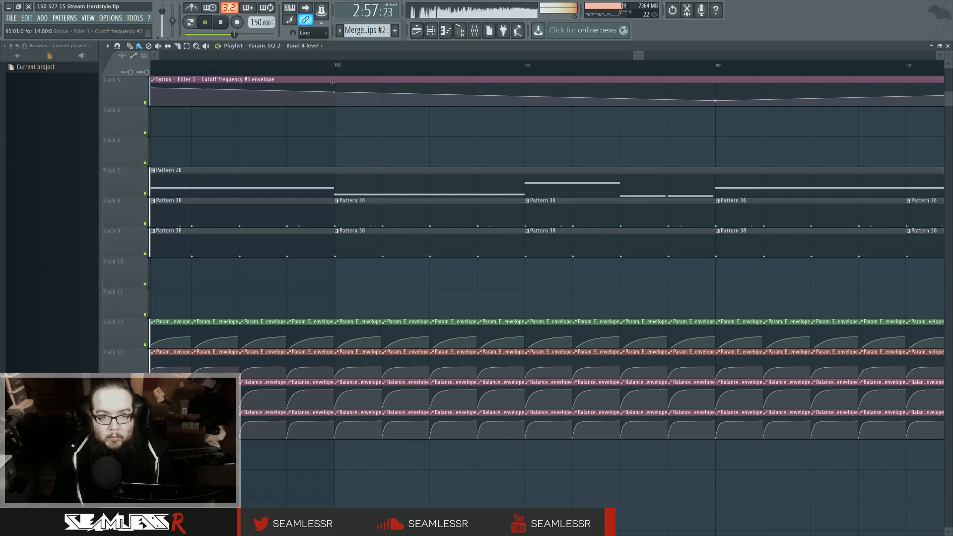
Step: Replay from bar 105 and try a shallower dip in the Balance volume clips on track 14, pulling the point back down
left_click(338, 66)
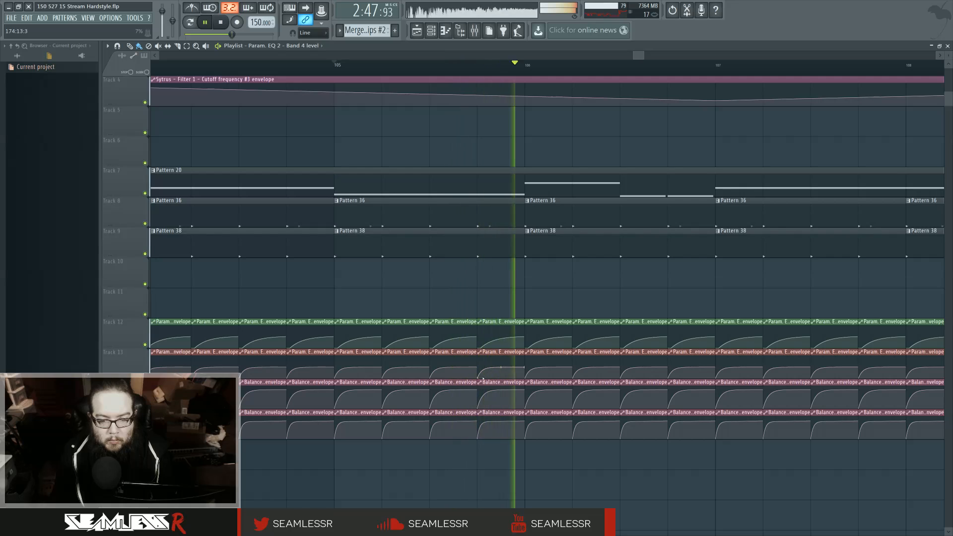
right_click(481, 403)
left_click_drag(481, 403, 480, 411)
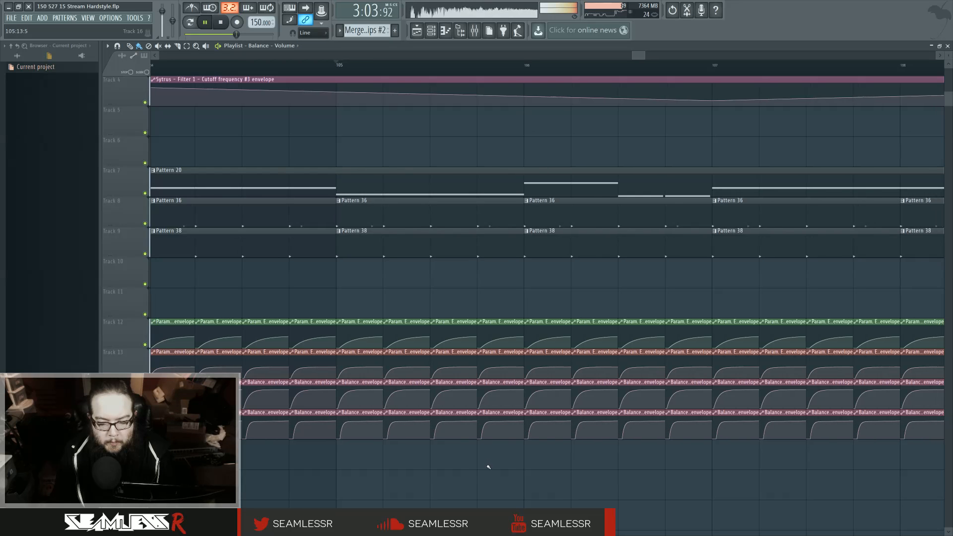
Step: Listen through the rest of the drop while examining the sidechain clips on tracks 12 to 15, including the shorter ones after bar 109
scroll(488, 462, "down", 2)
scroll(489, 467, "down", 5)
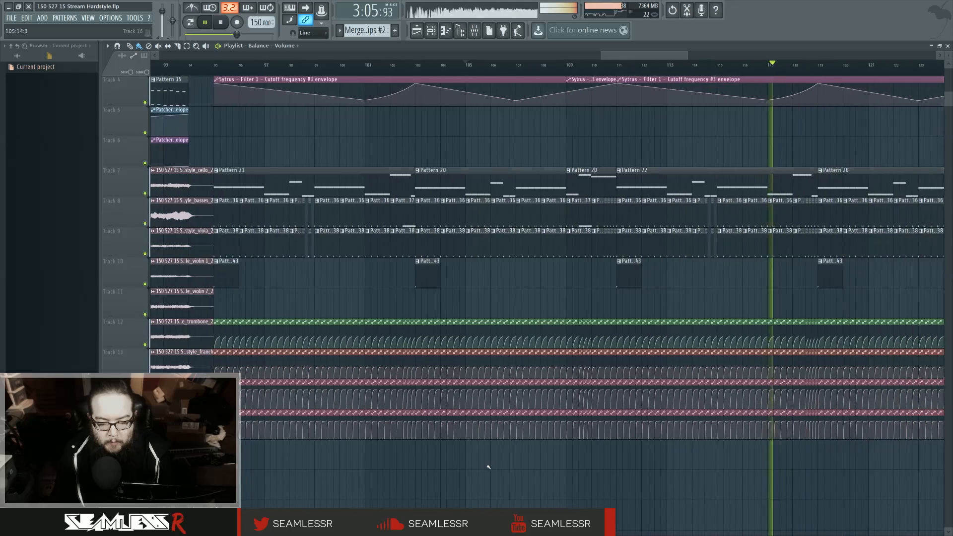
scroll(489, 467, "down", 1)
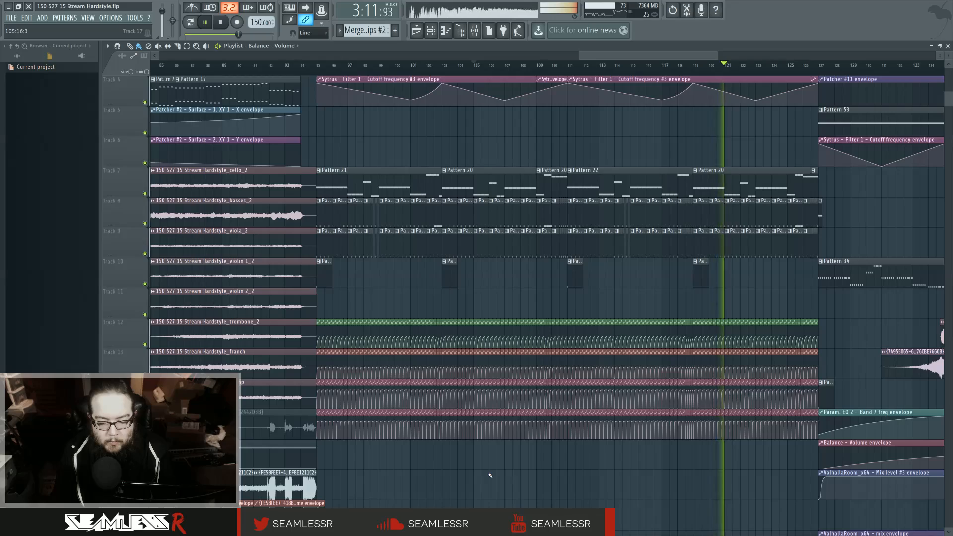
scroll(521, 475, "up", 2)
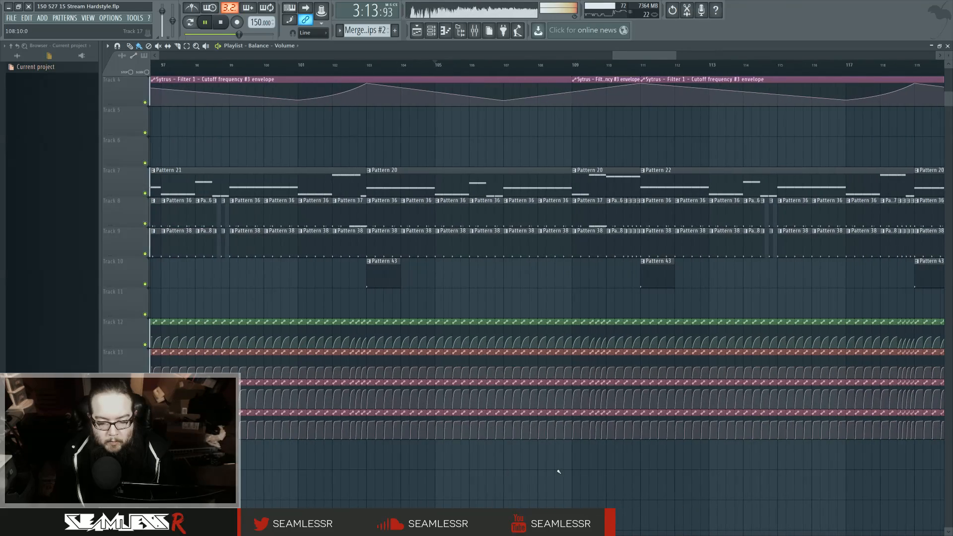
scroll(615, 471, "up", 3)
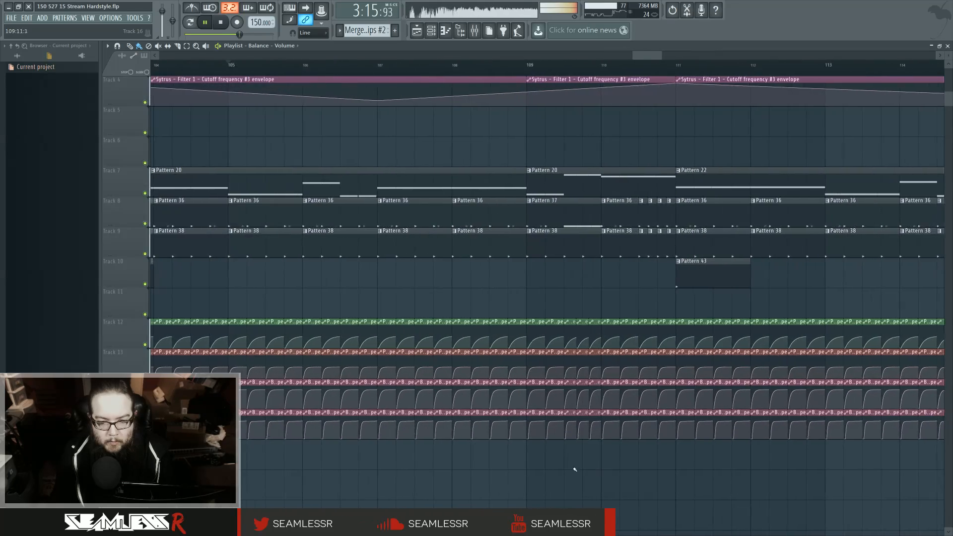
scroll(521, 466, "up", 2)
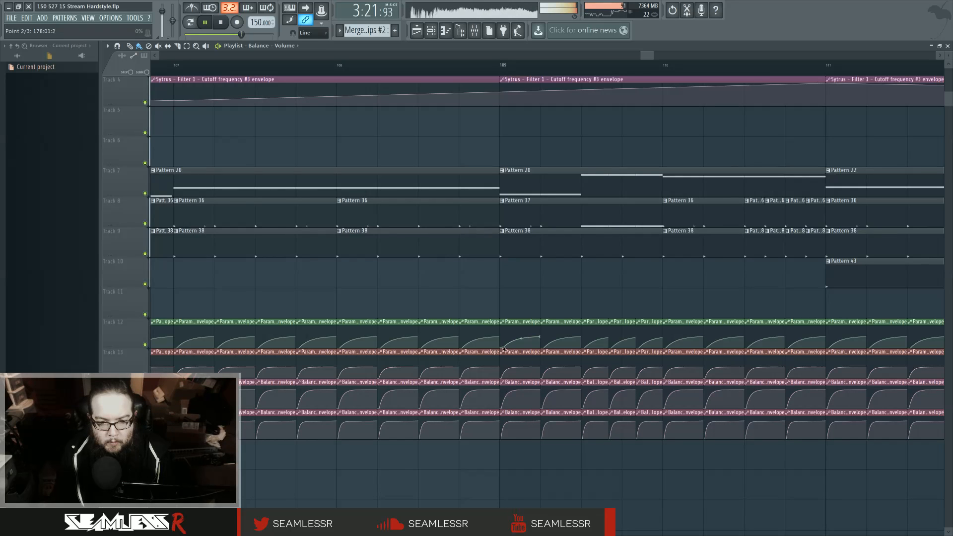
scroll(495, 464, "down", 6)
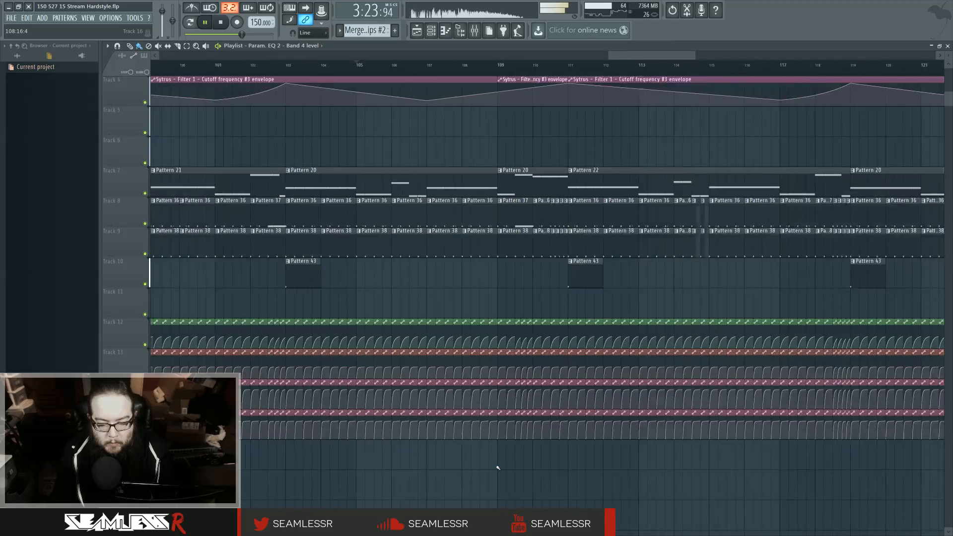
scroll(499, 468, "down", 4)
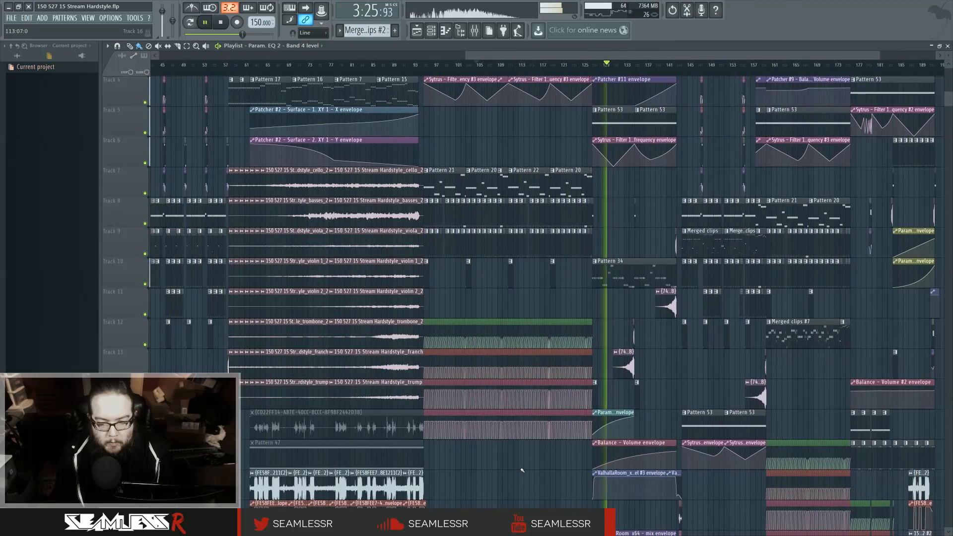
key("space")
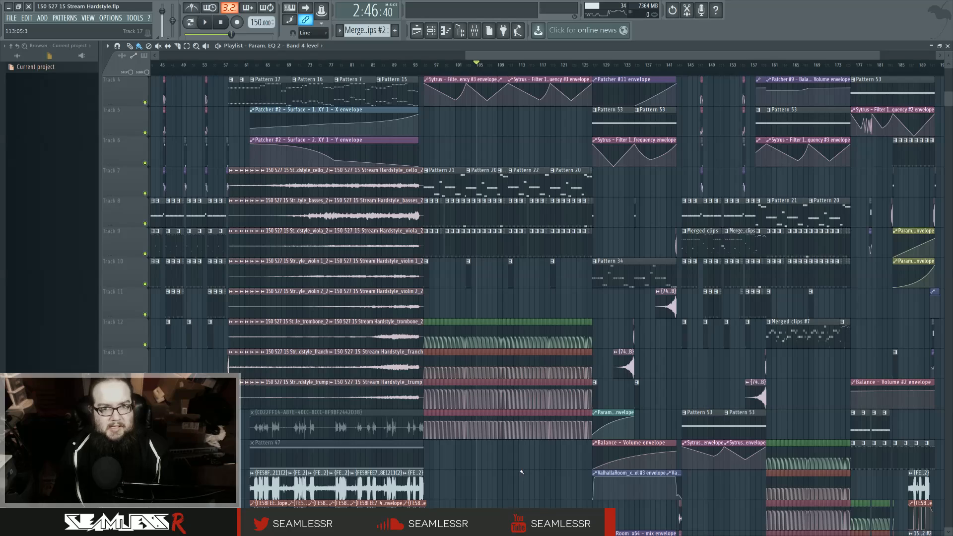
scroll(523, 469, "down", 10)
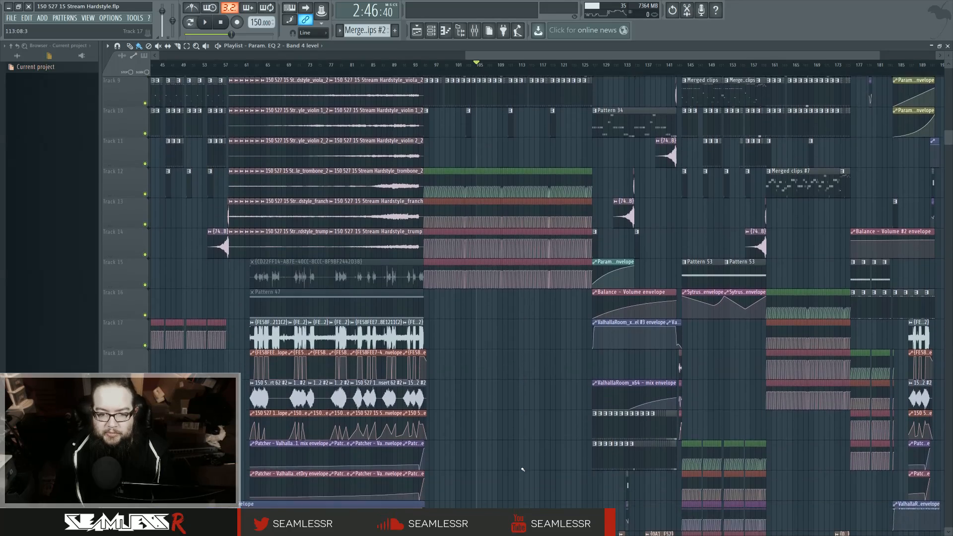
scroll(523, 470, "up", 13)
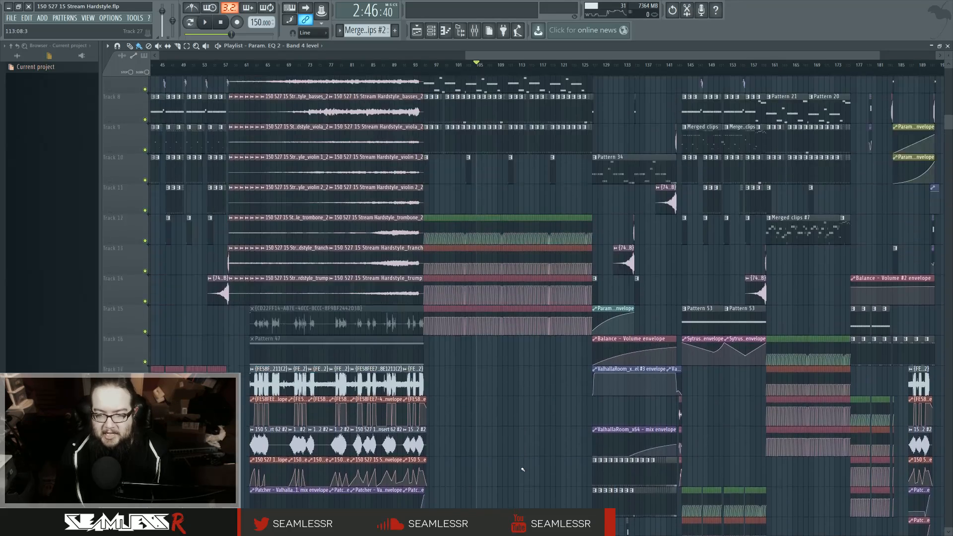
scroll(522, 469, "down", 7)
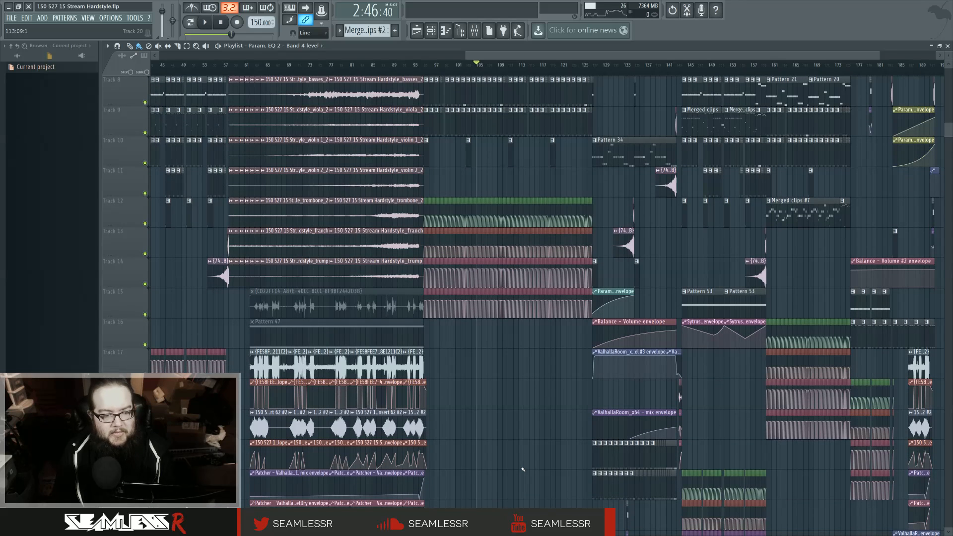
scroll(523, 469, "down", 1)
scroll(517, 474, "up", 5)
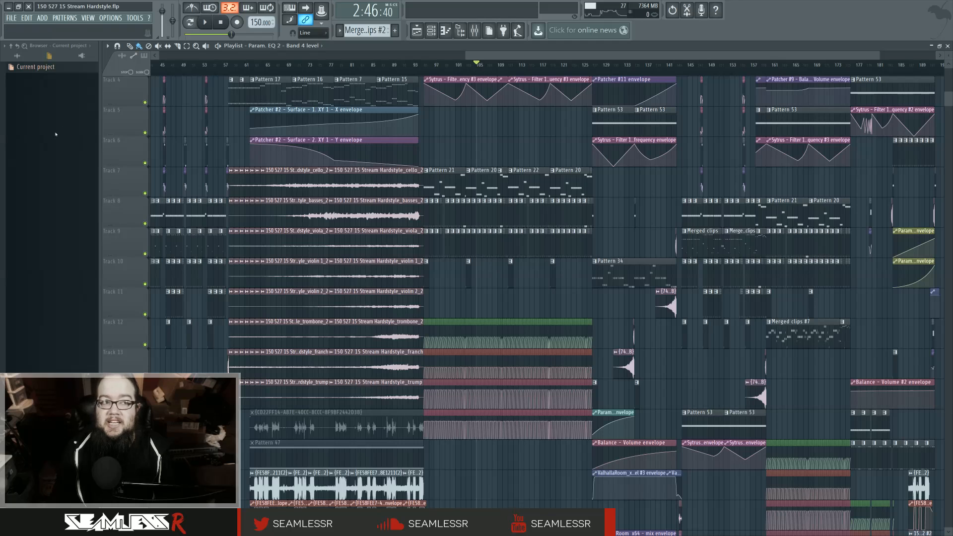
Step: Show all browser folders, look through the Cool stuff demo projects inside Projects, and collapse the Projects folder
left_click(18, 55)
left_click(70, 241)
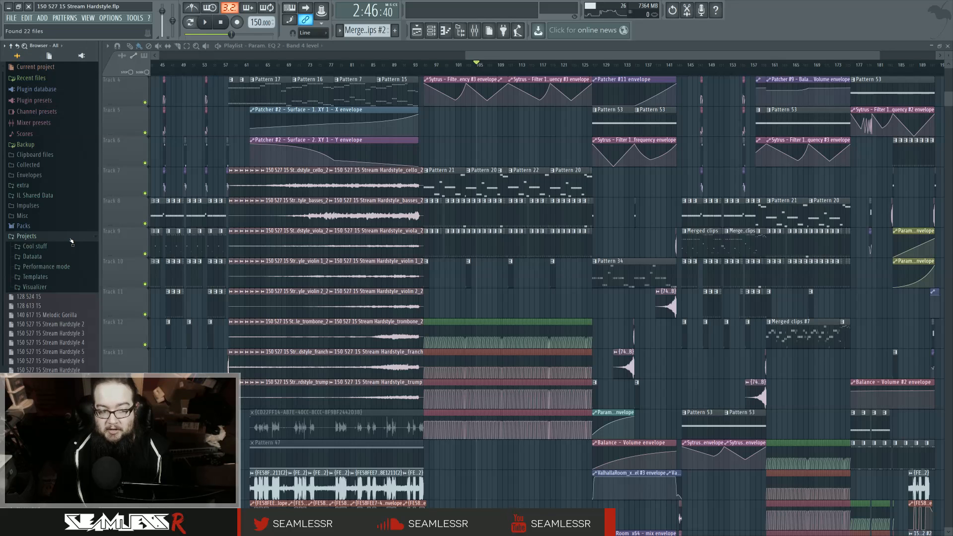
scroll(55, 268, "down", 5)
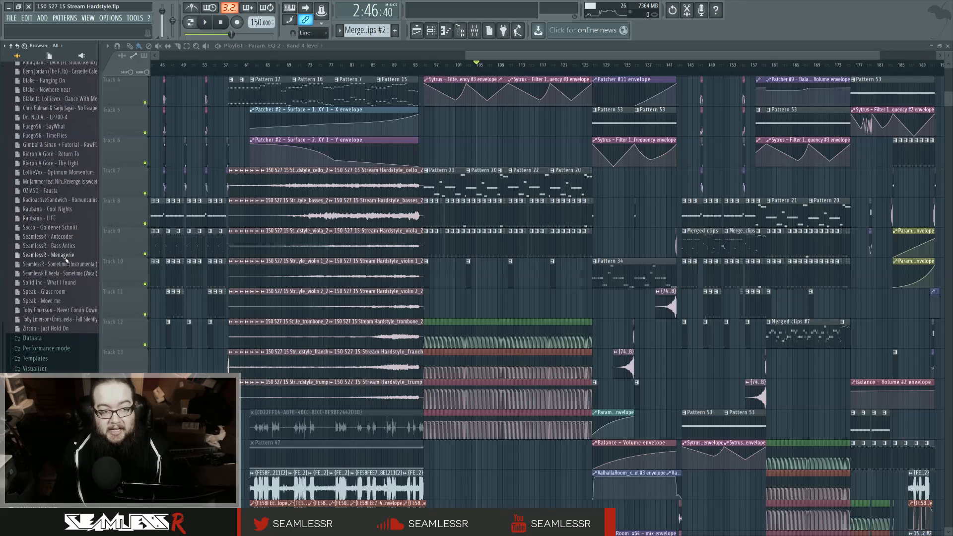
scroll(54, 275, "up", 5)
left_click(27, 235)
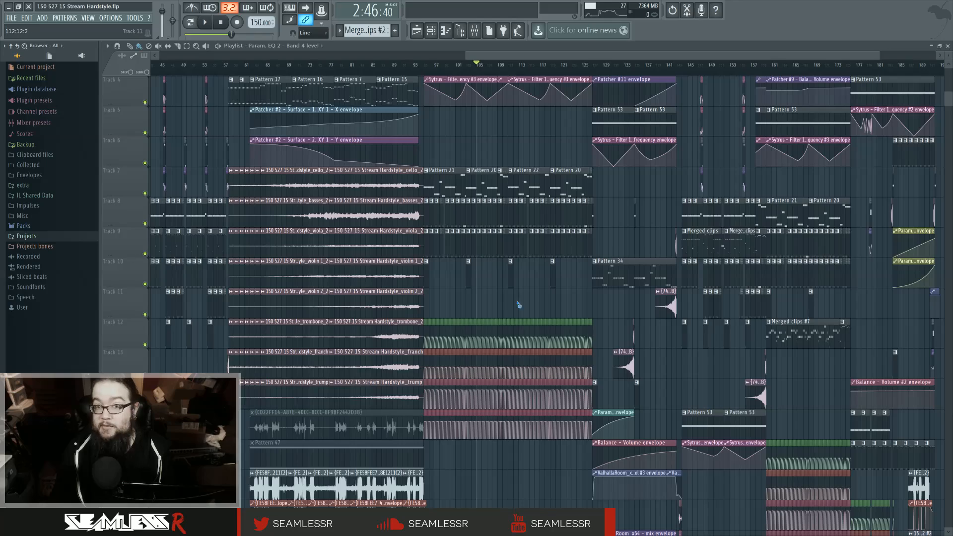
scroll(501, 420, "down", 5)
scroll(501, 420, "down", 1)
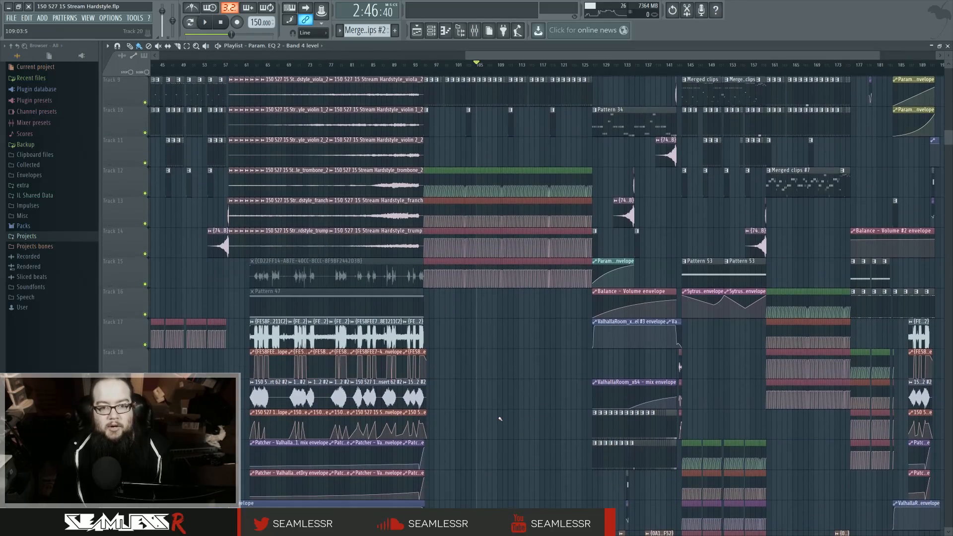
scroll(501, 421, "down", 2)
scroll(517, 437, "down", 3)
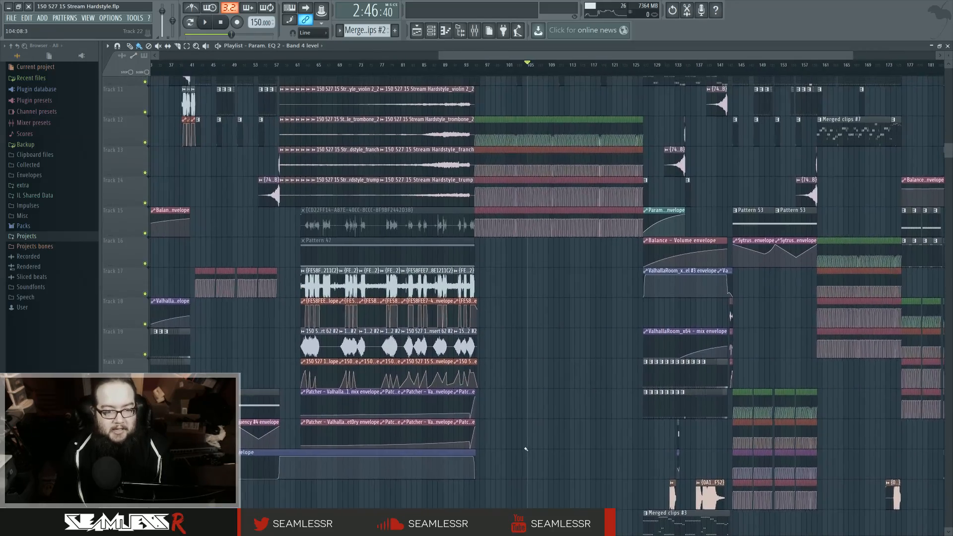
Step: Examine the sidechain automation clips on tracks 12 to 15 under the first drop, together with the surrounding arrangement
scroll(526, 449, "up", 10)
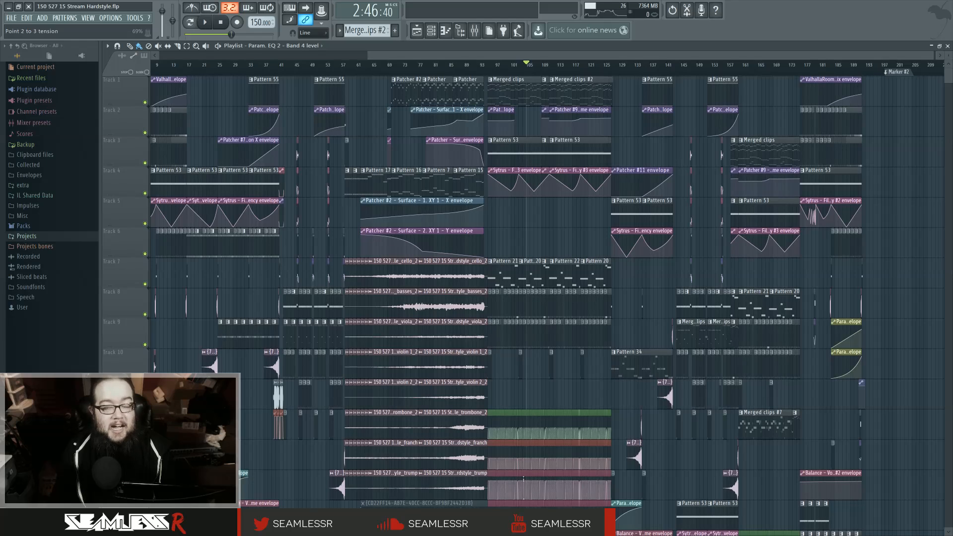
scroll(523, 480, "down", 8)
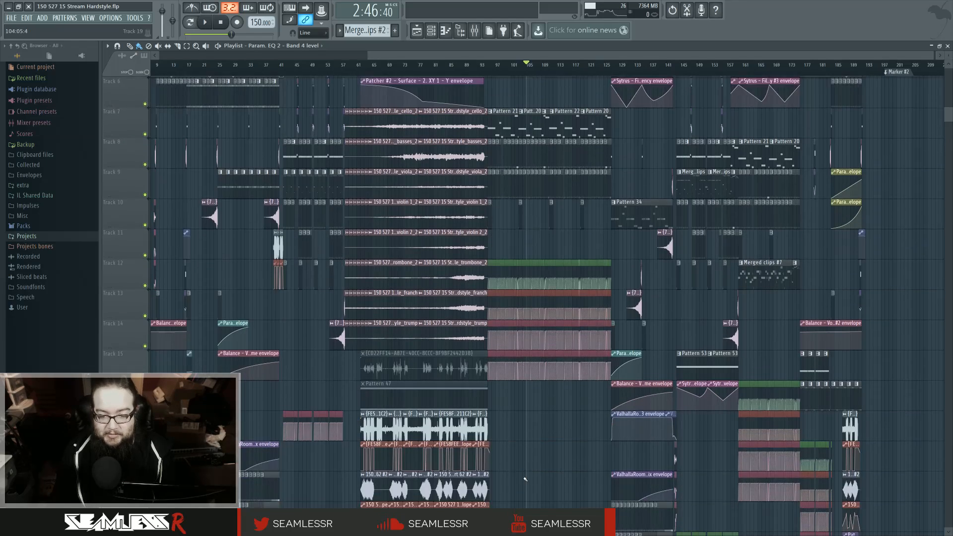
scroll(523, 480, "up", 8)
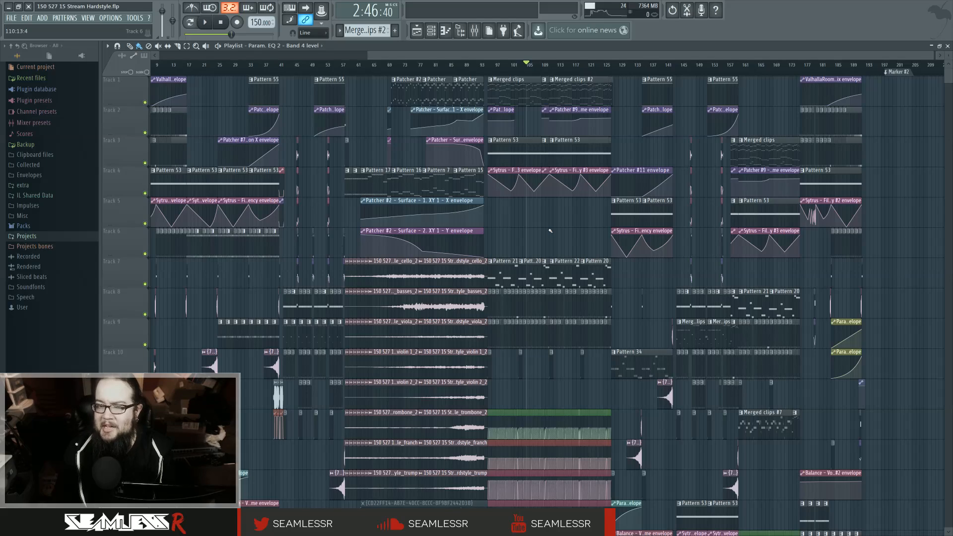
scroll(550, 232, "down", 5)
scroll(531, 354, "up", 5)
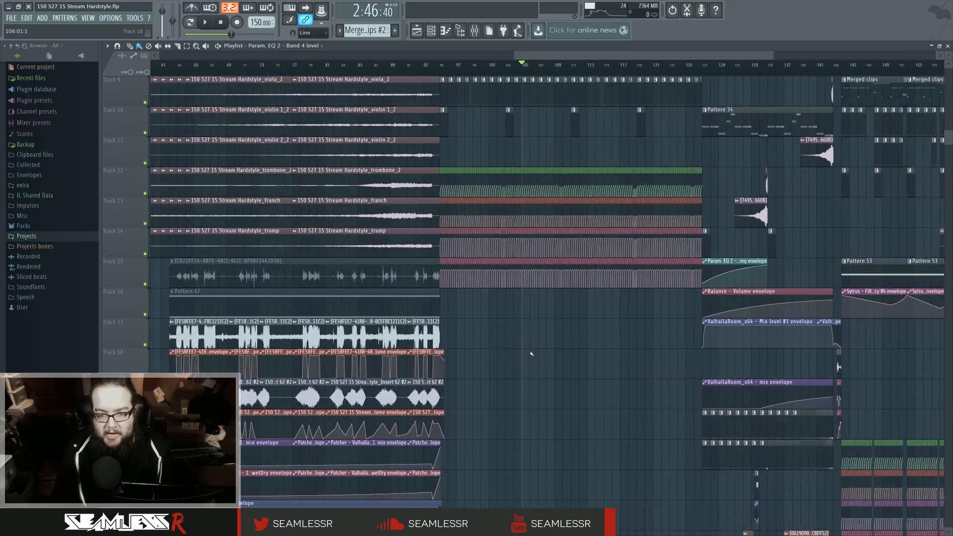
scroll(531, 354, "up", 5)
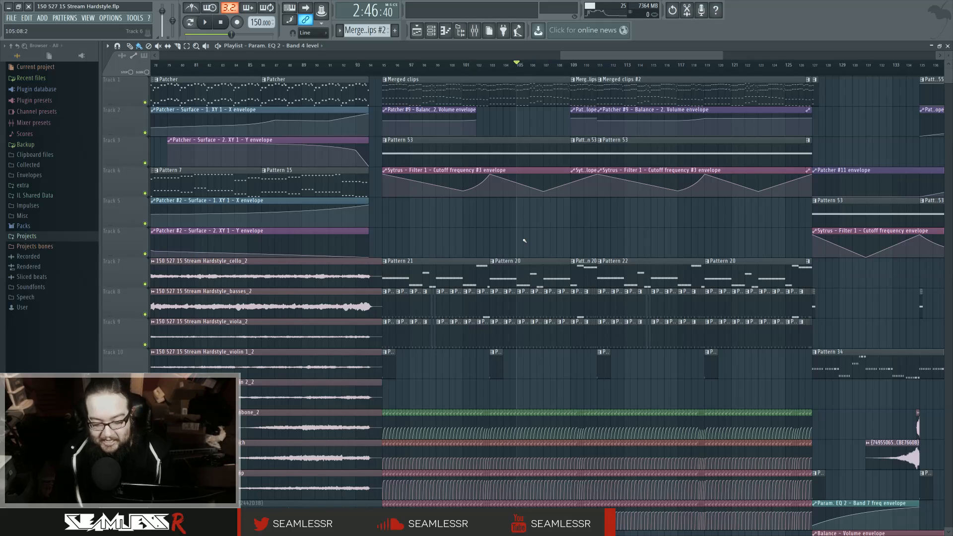
scroll(524, 240, "down", 5)
scroll(525, 241, "down", 3)
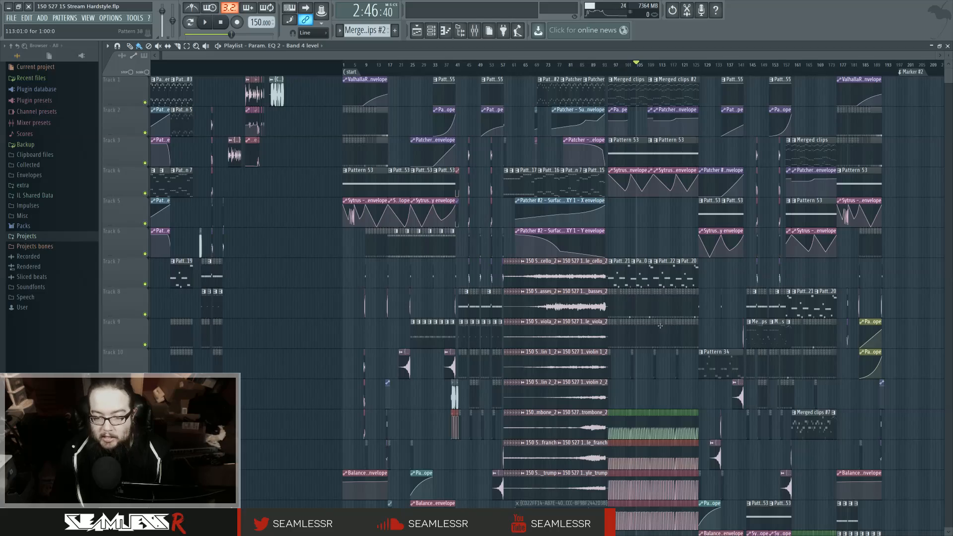
scroll(665, 331, "up", 2)
left_click_drag(670, 348, 477, 373)
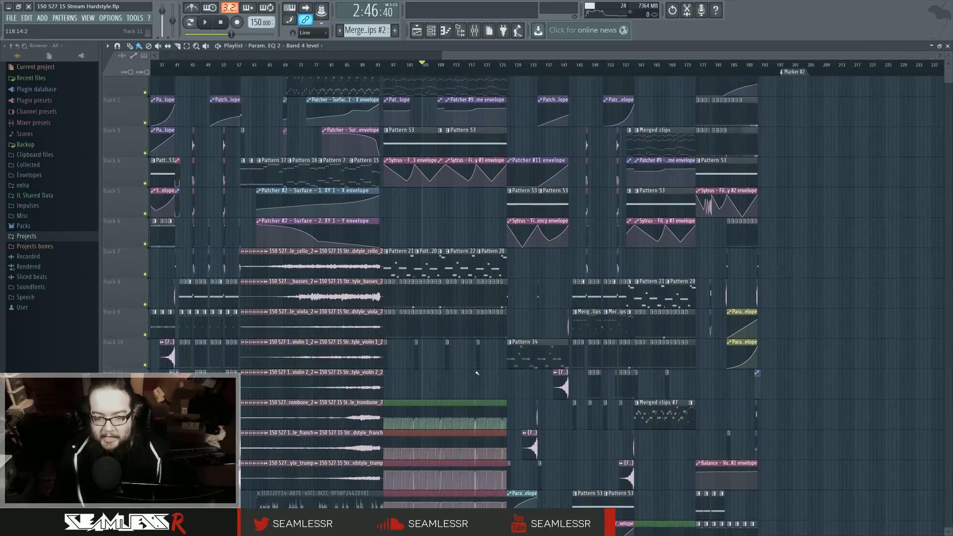
scroll(474, 375, "down", 5)
scroll(440, 399, "up", 3)
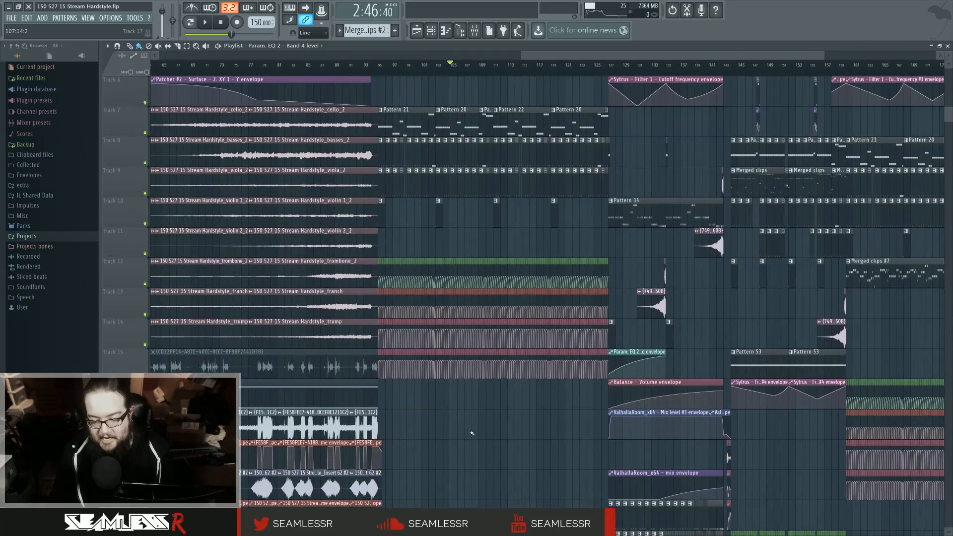
scroll(473, 434, "down", 2)
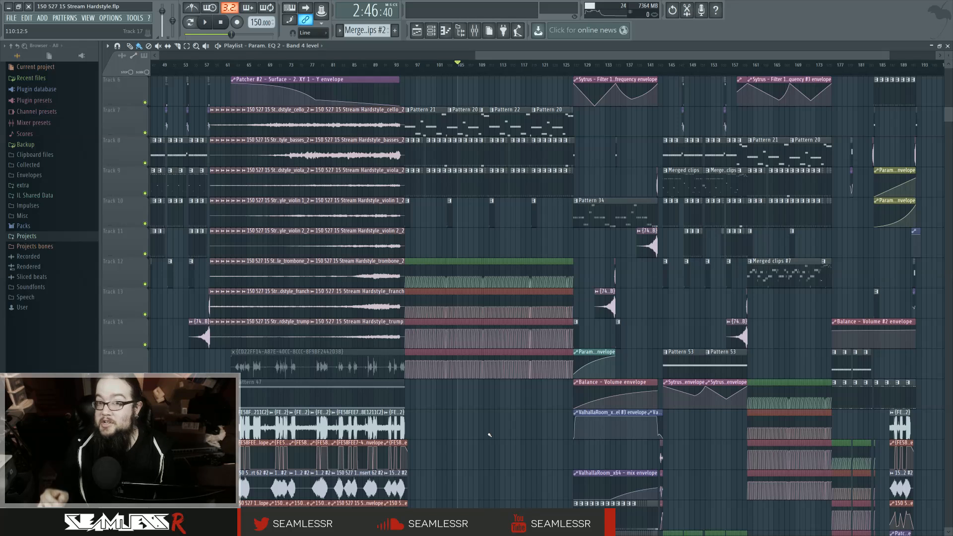
scroll(490, 436, "up", 2)
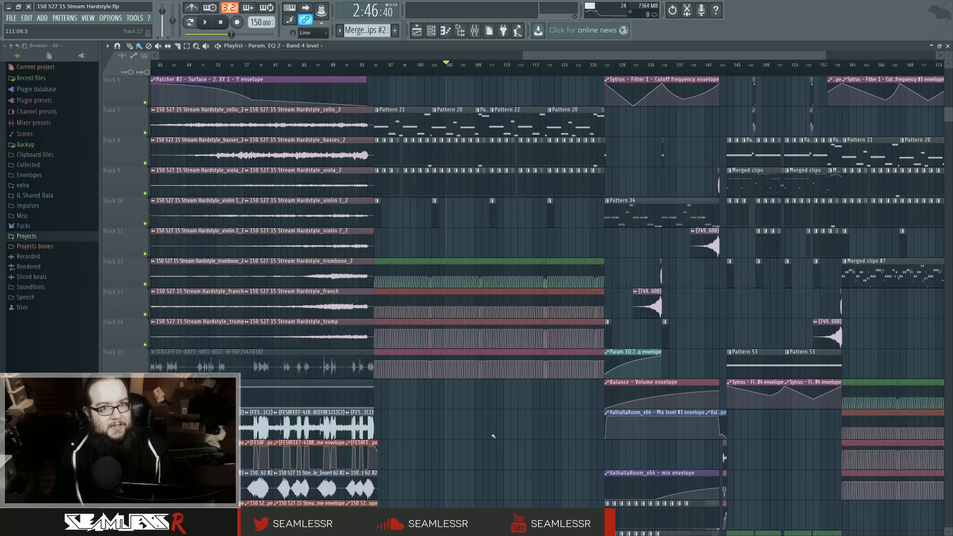
scroll(494, 437, "up", 3)
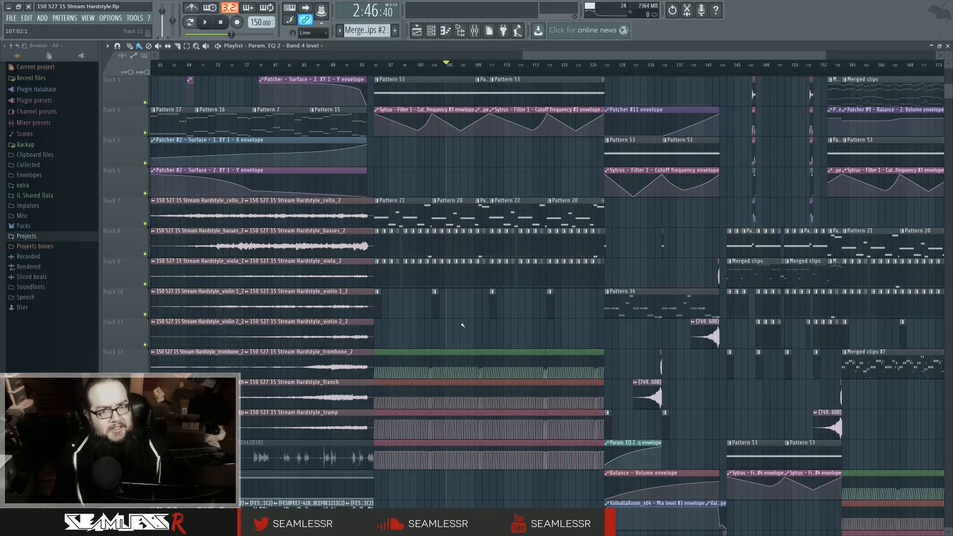
scroll(464, 327, "up", 5)
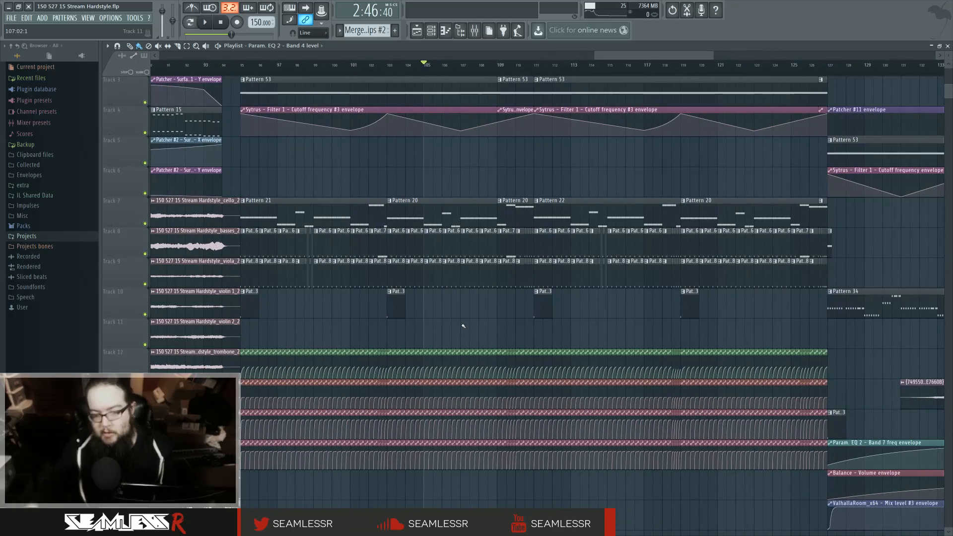
scroll(463, 327, "down", 3)
scroll(463, 326, "down", 3)
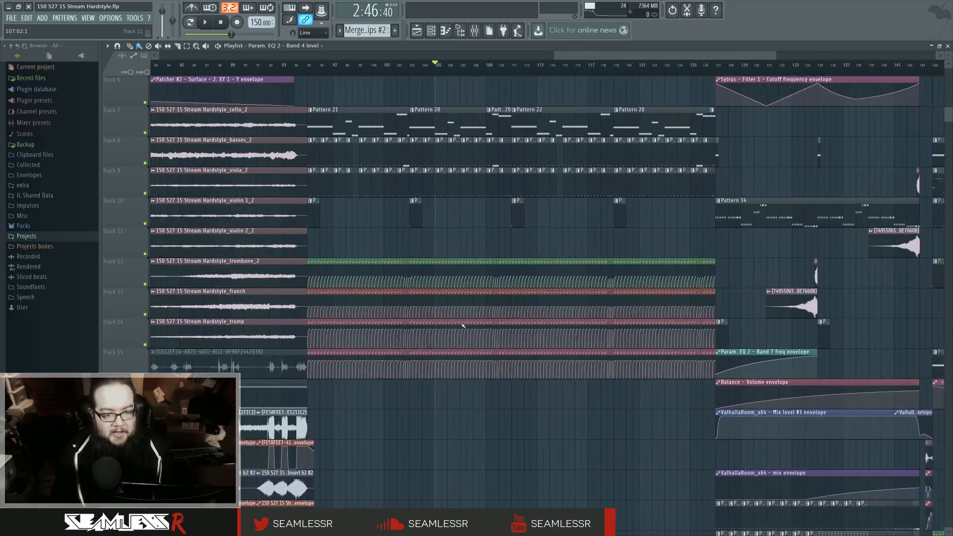
scroll(463, 327, "down", 3)
scroll(626, 390, "up", 4)
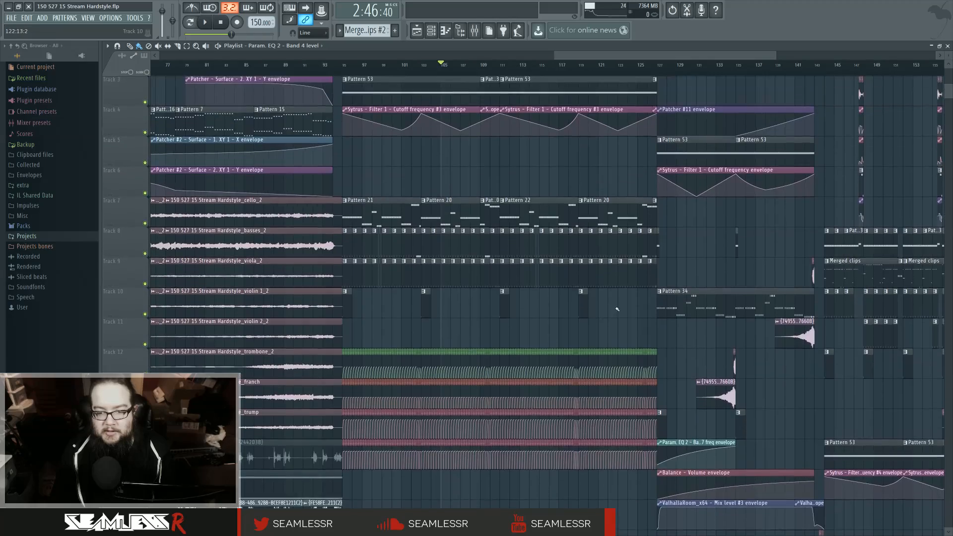
Step: Move the playhead to bar 144 and bring up the repeated automation clips on tracks 21 to 24
left_click_drag(618, 309, 457, 353)
scroll(551, 319, "right", 4)
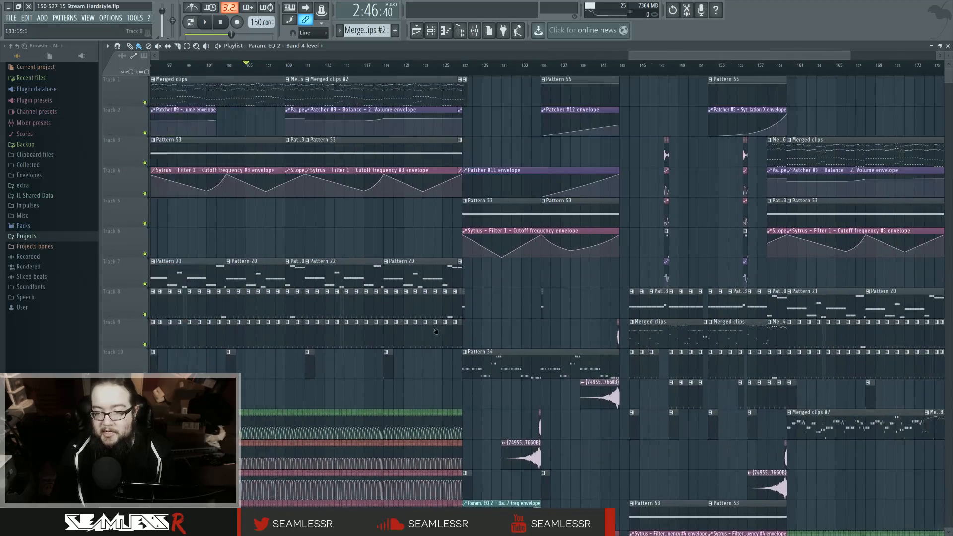
scroll(616, 342, "down", 7)
scroll(615, 343, "down", 3)
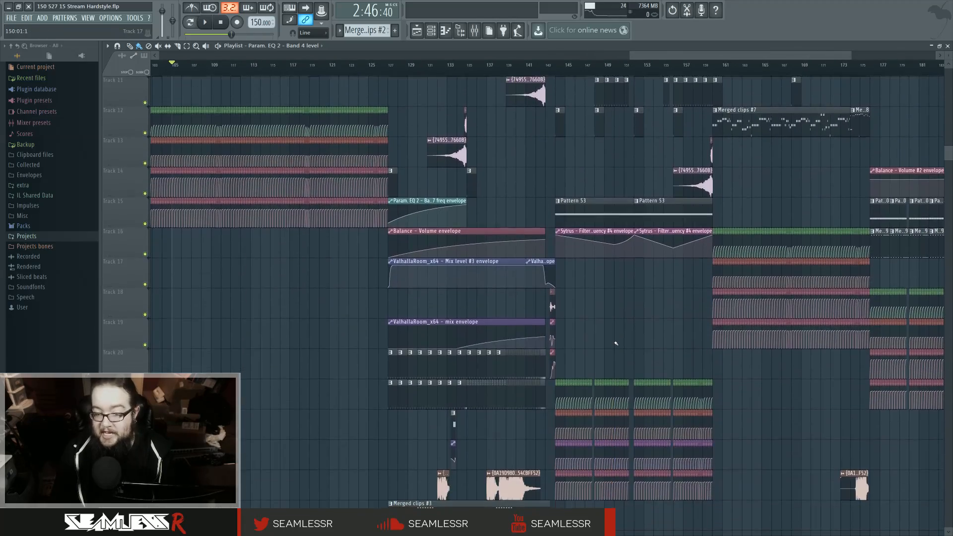
scroll(658, 397, "up", 3)
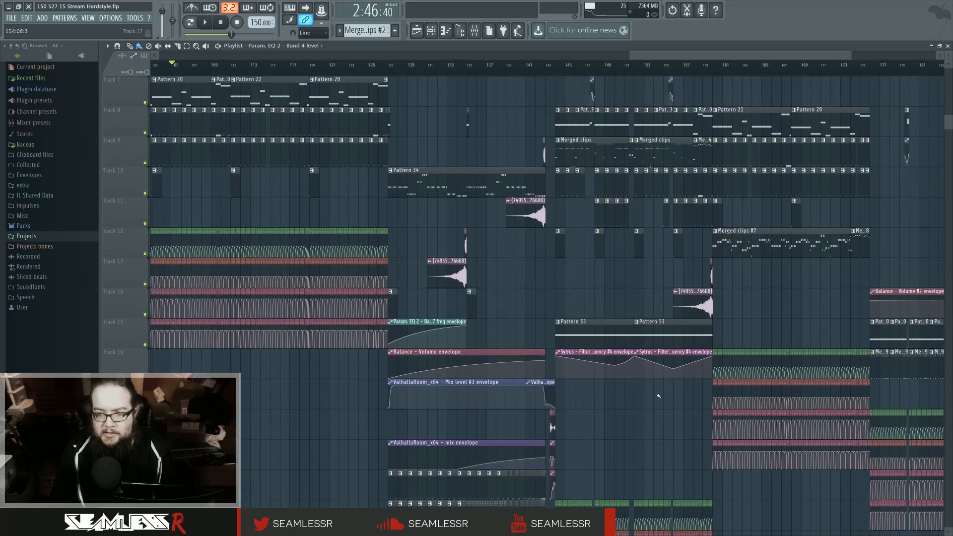
left_click(556, 65)
scroll(582, 290, "up", 1)
scroll(582, 291, "down", 10)
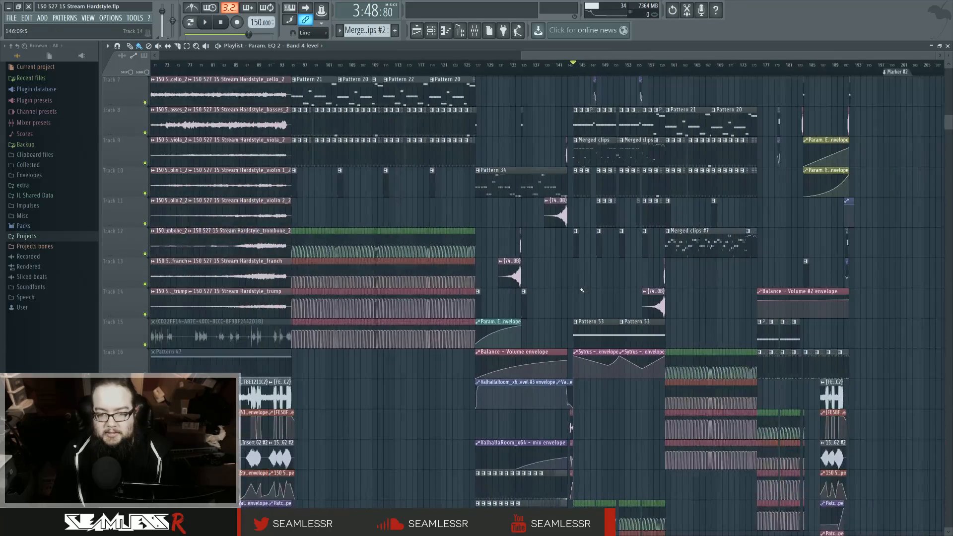
scroll(551, 318, "up", 1)
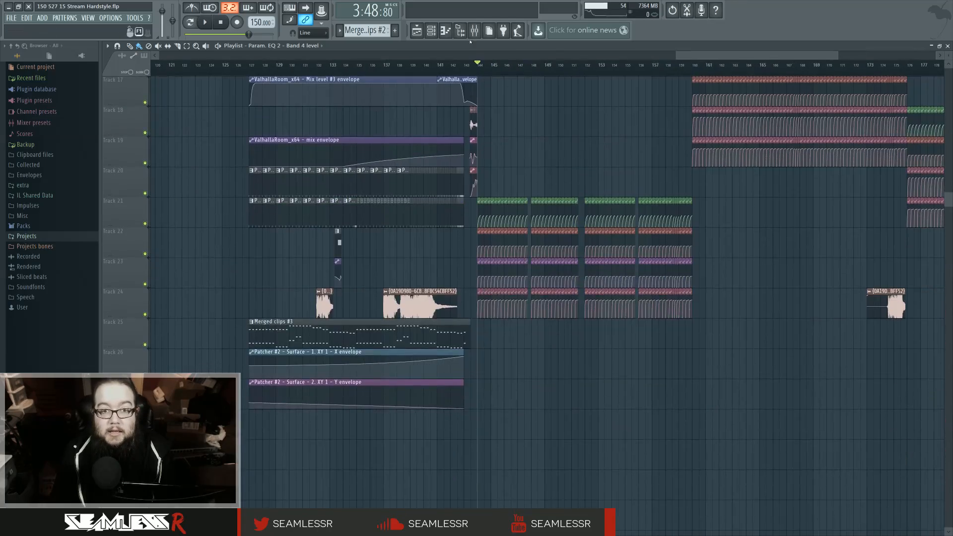
Step: Inspect the Band 6 level of the Fruity parametric EQ 2 on the printer mixer track, and close the plugin and mixer
key("F9")
left_click(517, 278)
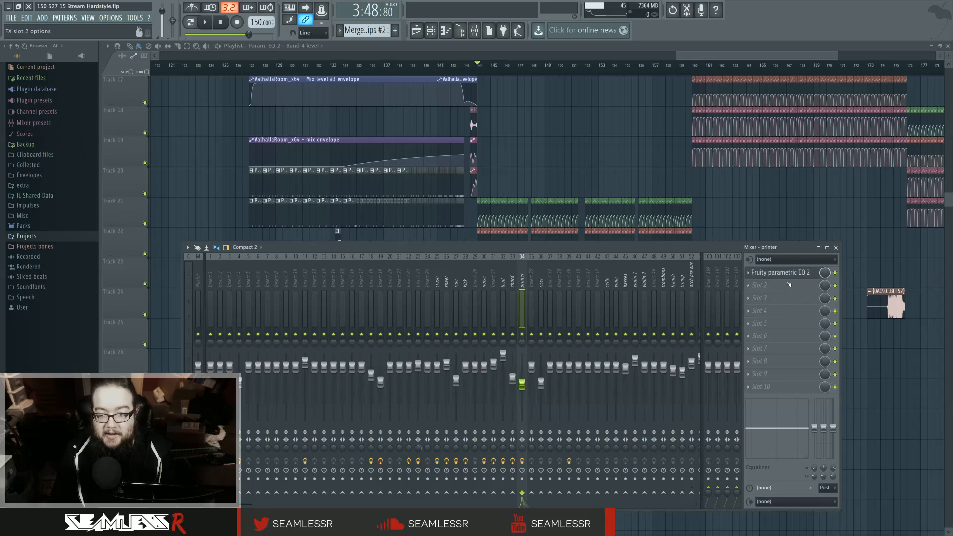
left_click(780, 272)
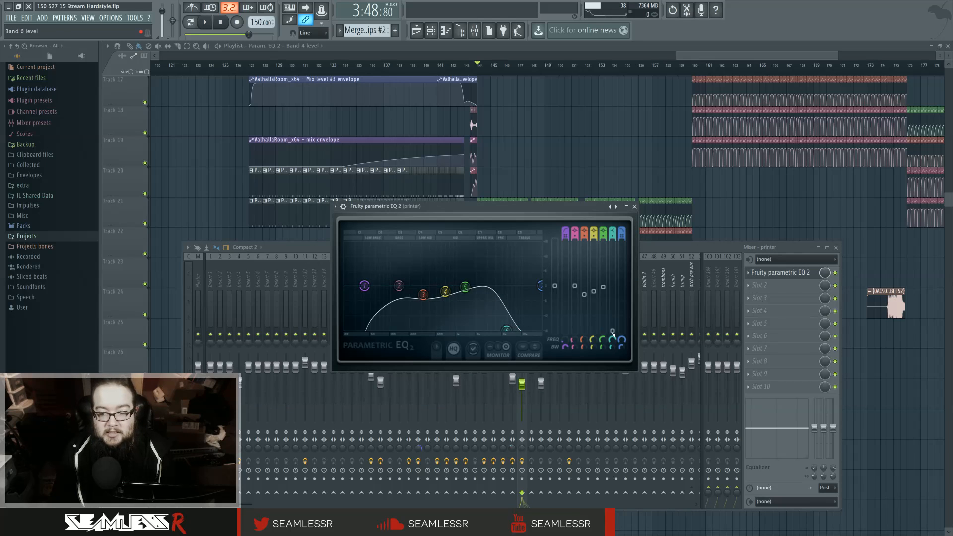
left_click_drag(512, 329, 506, 286)
right_click(518, 159)
scroll(523, 172, "up", 4)
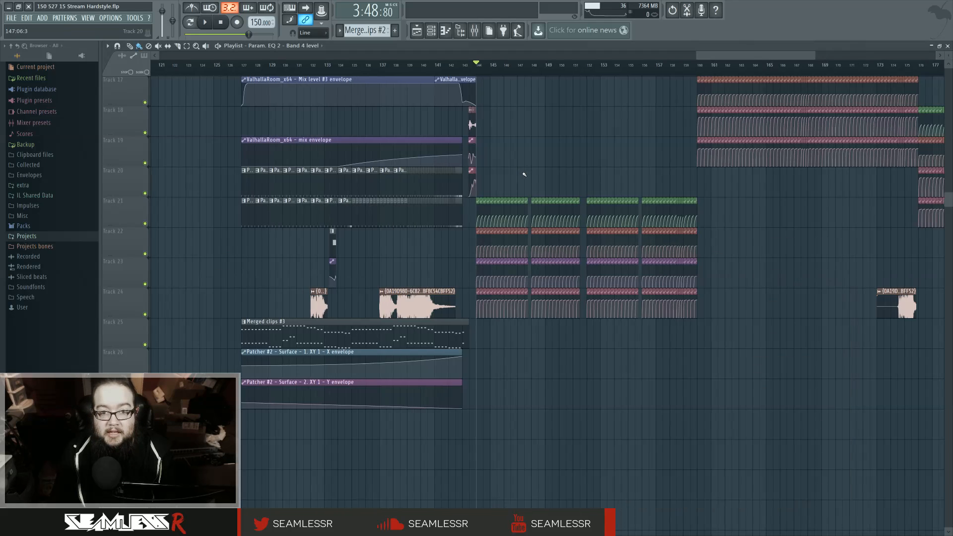
Step: Add a time marker at bar 144 in the playlist and select the first beat of that bar
left_click(431, 73)
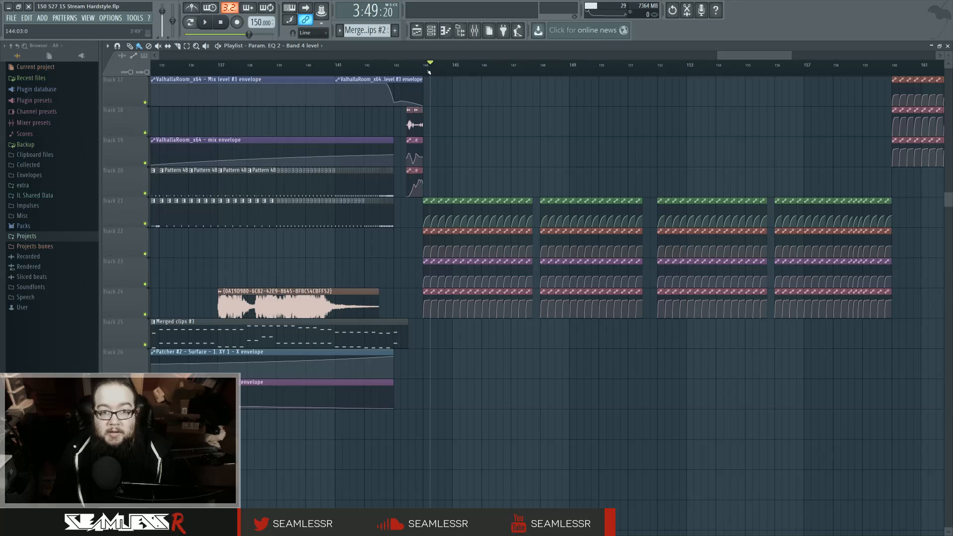
right_click(425, 71)
left_click(432, 77)
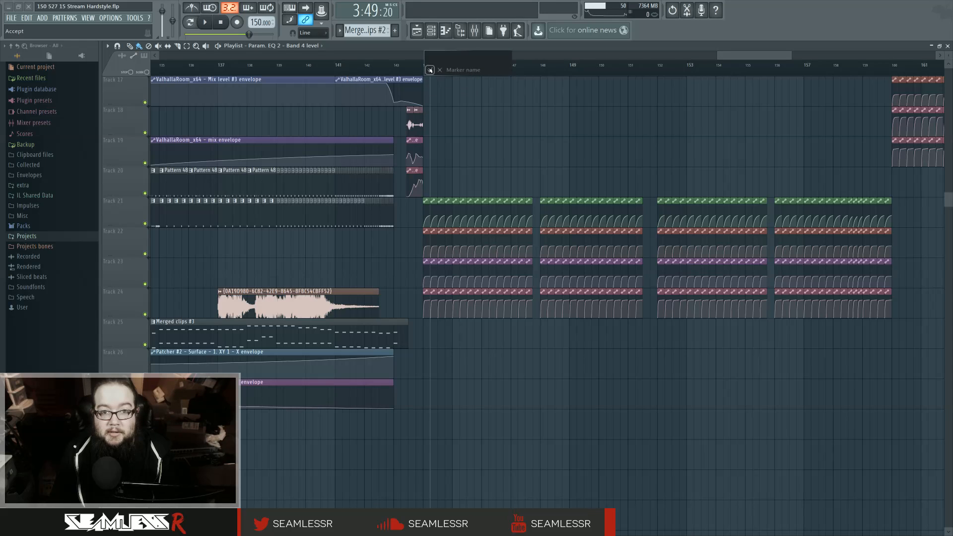
left_click(429, 70)
double_click(428, 70)
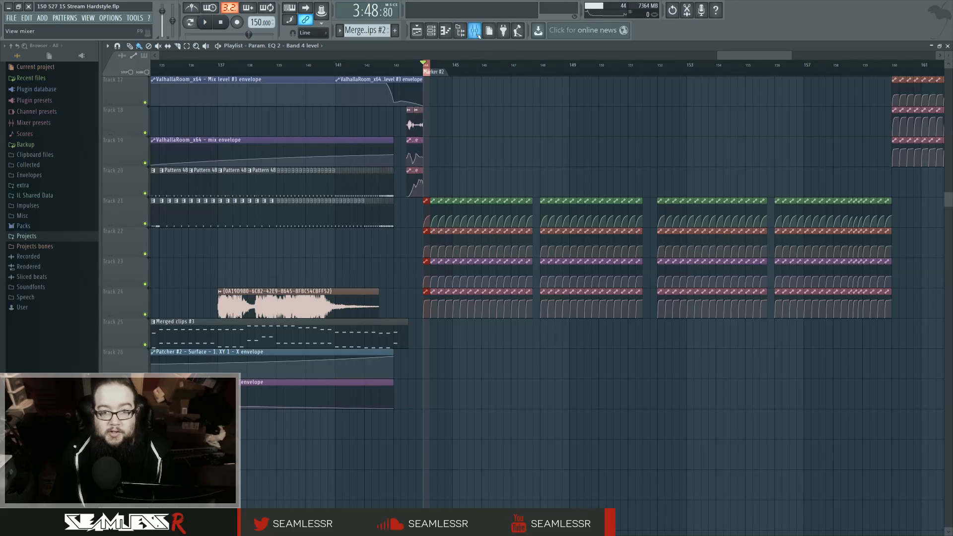
Step: Raise Band 6 of the printer track's Fruity parametric EQ 2 to 0.0 dB and try creating an automation clip for its level
key("F9")
left_click(771, 277)
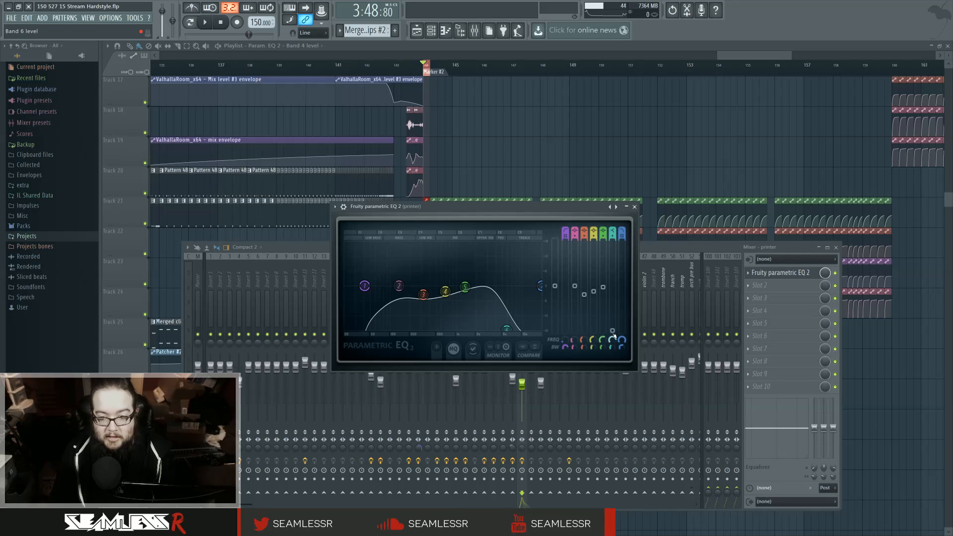
left_click_drag(506, 329, 507, 286)
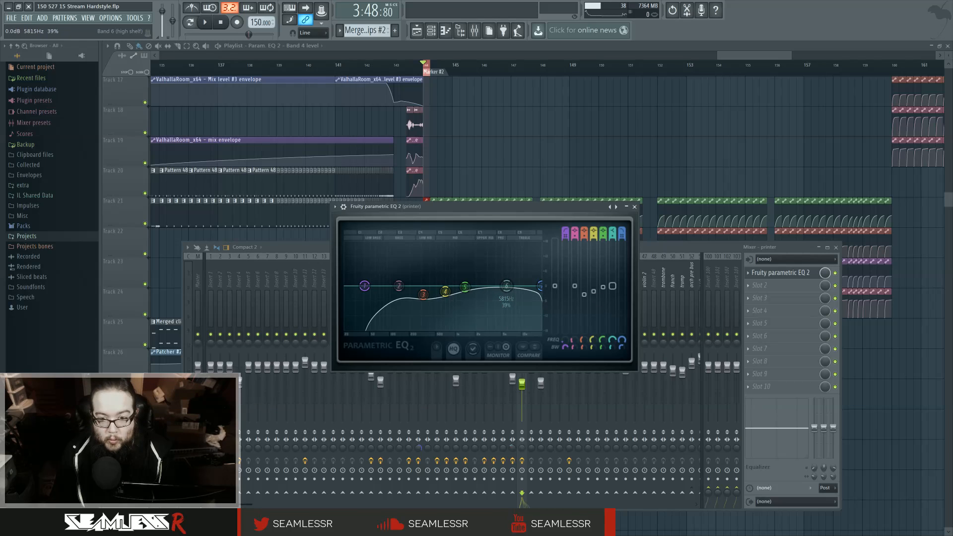
right_click(614, 288)
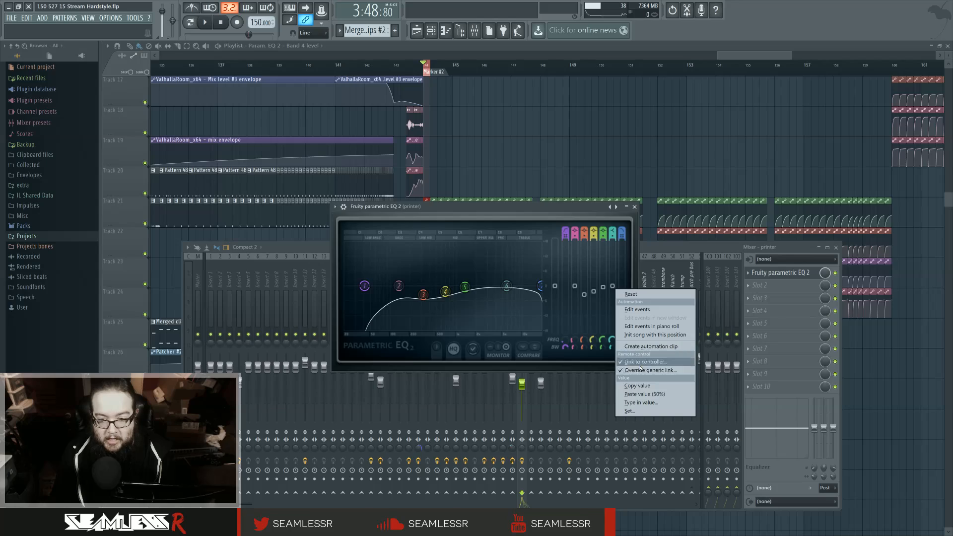
left_click(642, 347)
Step: Locate the Param. EQ 2 Band 6 level clips on track 23 at bar 144
scroll(476, 340, "up", 6)
scroll(475, 341, "up", 6)
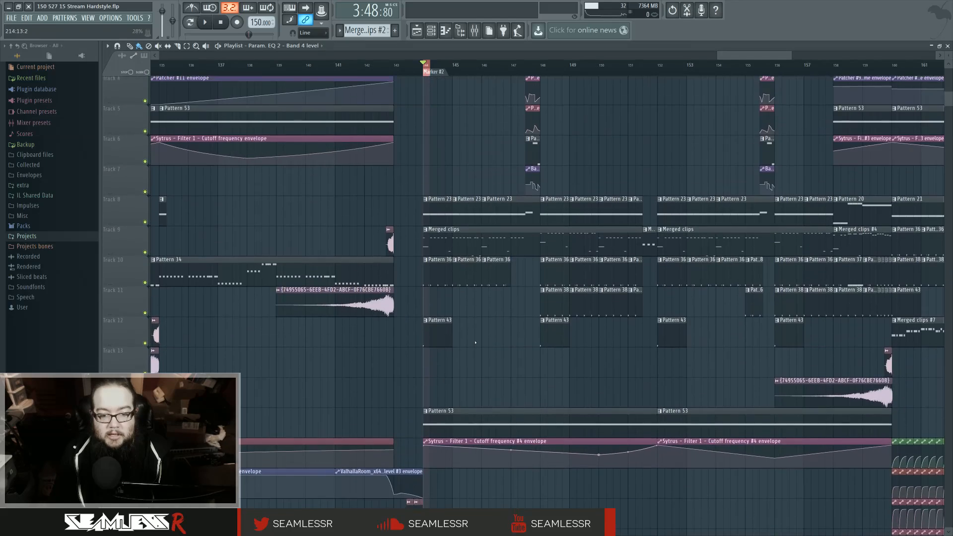
scroll(477, 343, "down", 11)
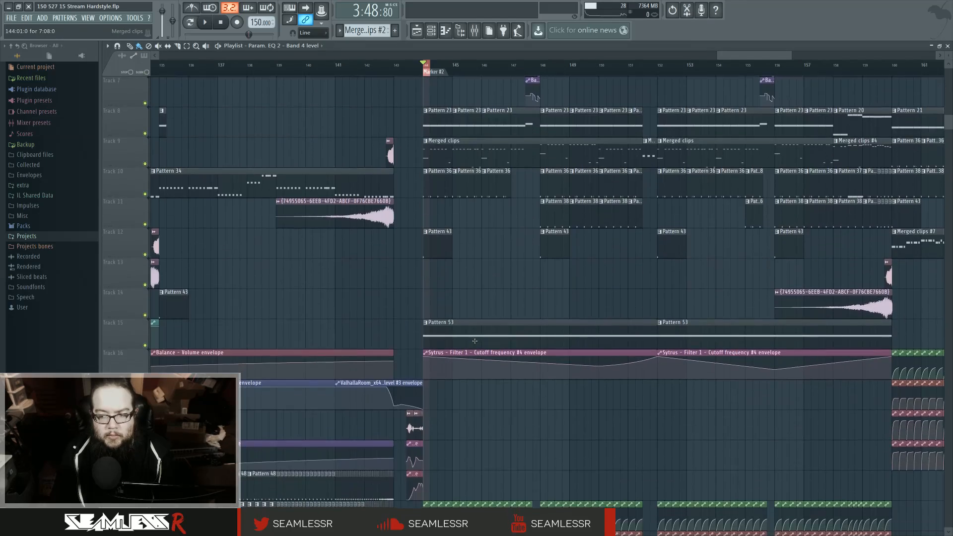
scroll(477, 342, "up", 10)
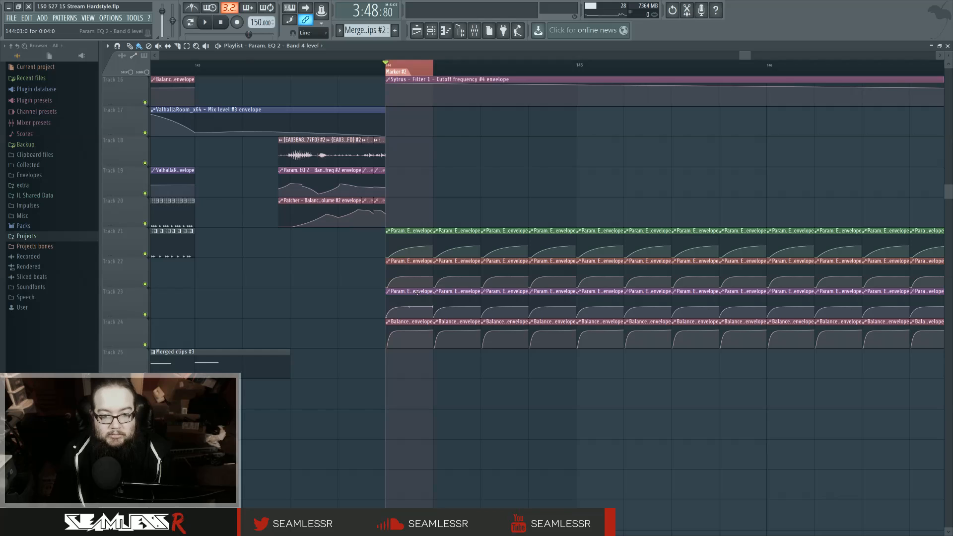
Step: Play the selected beat with the printer track's Fruity parametric EQ 2 open, close the plugin, and clear the time selection
left_click(475, 31)
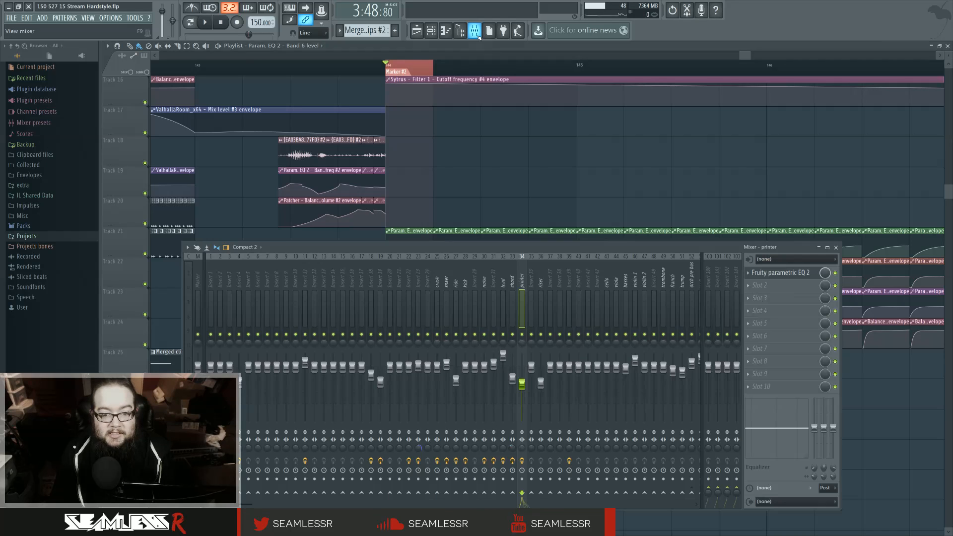
left_click(762, 272)
key("space")
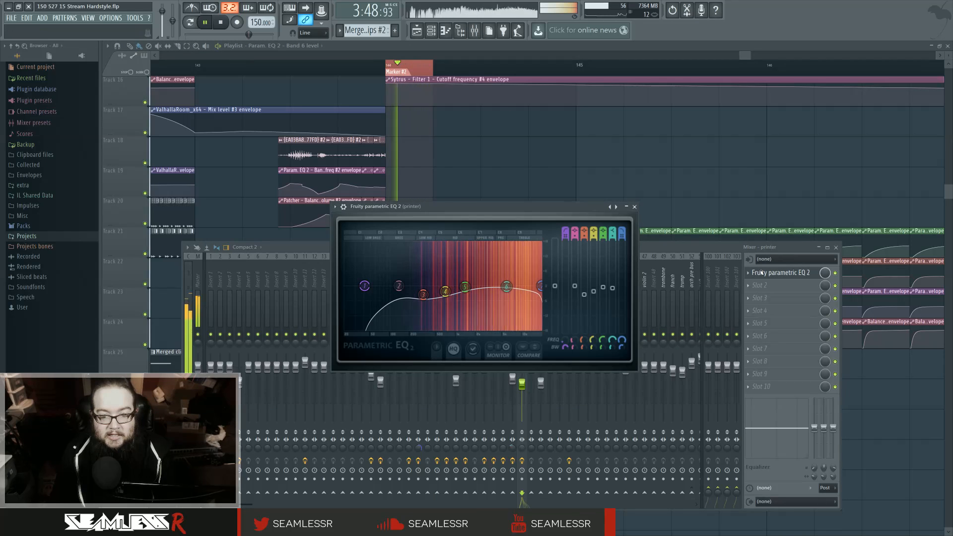
key("space")
right_click(576, 162)
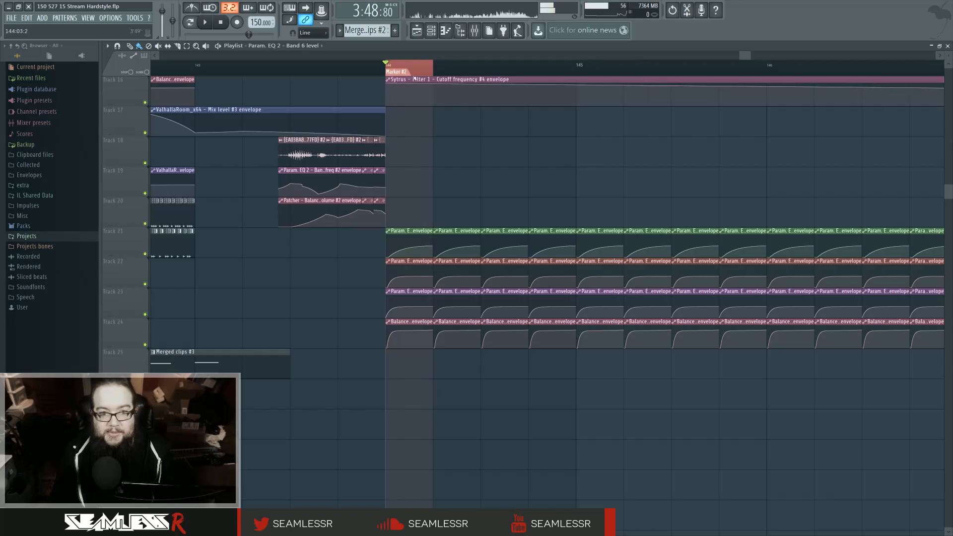
left_click(419, 112, "ctrl")
scroll(405, 301, "down", 10)
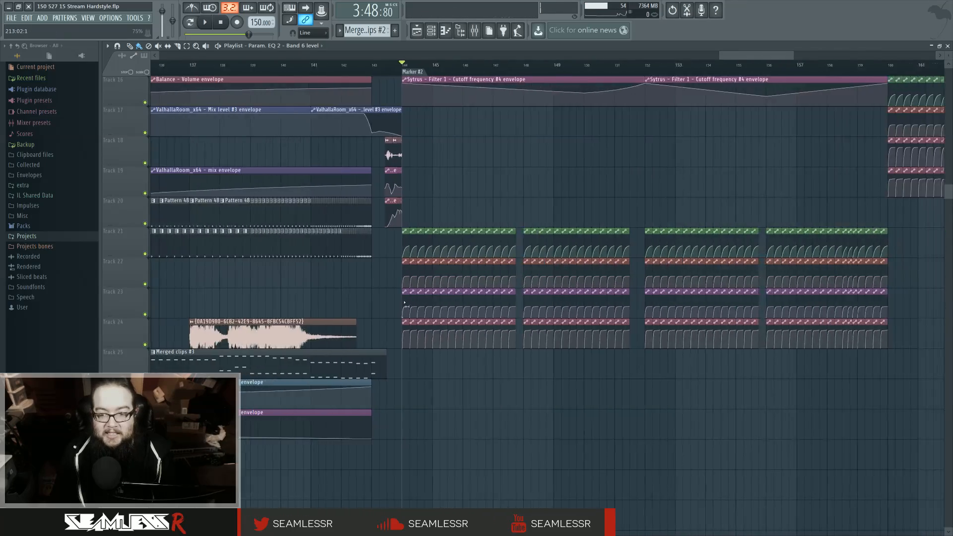
Step: Paint Param. EQ 2 Band 6 level clips along track 20 from bar 160 to bar 176, leaving the faster ducking beats empty
scroll(405, 302, "down", 1)
scroll(762, 302, "up", 6)
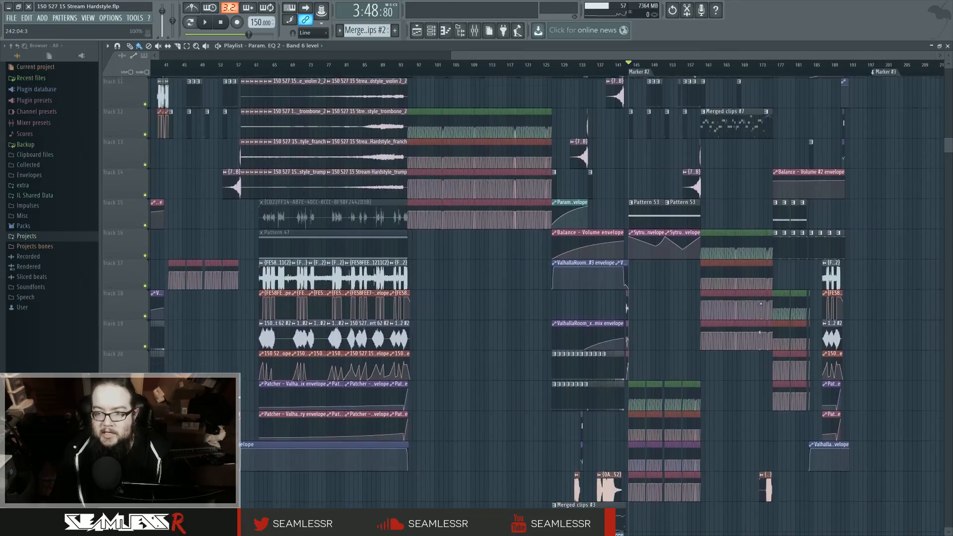
scroll(767, 325, "up", 5)
scroll(434, 398, "down", 3)
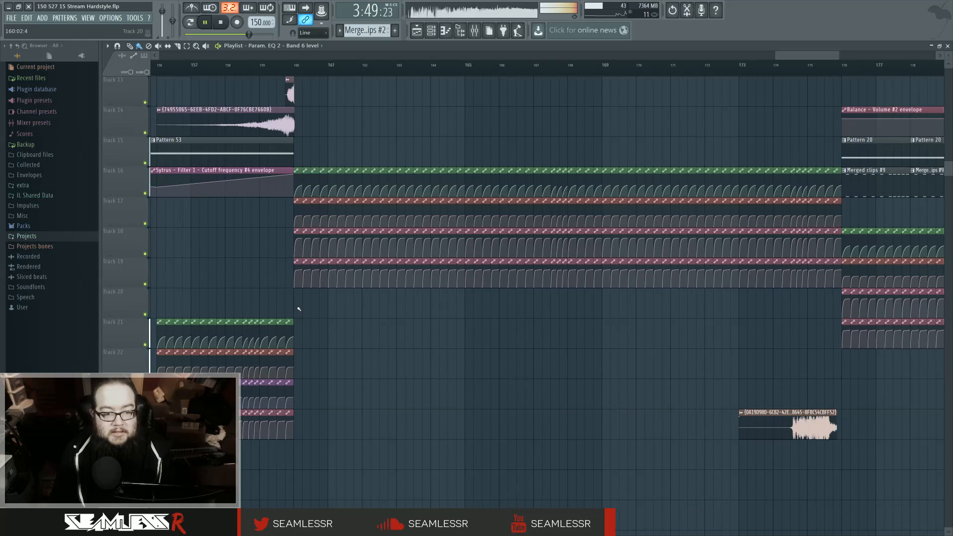
left_click_drag(296, 305, 327, 307)
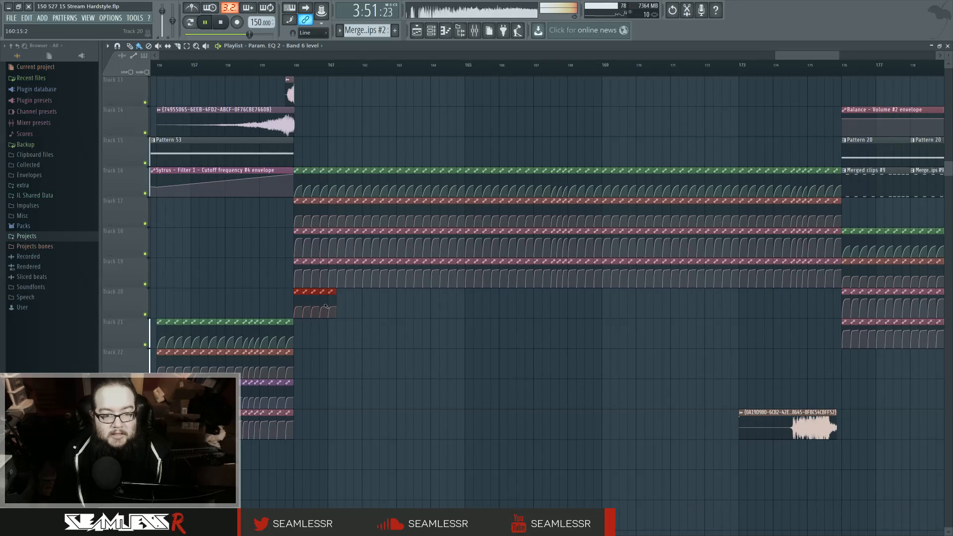
left_click_drag(398, 308, 770, 307)
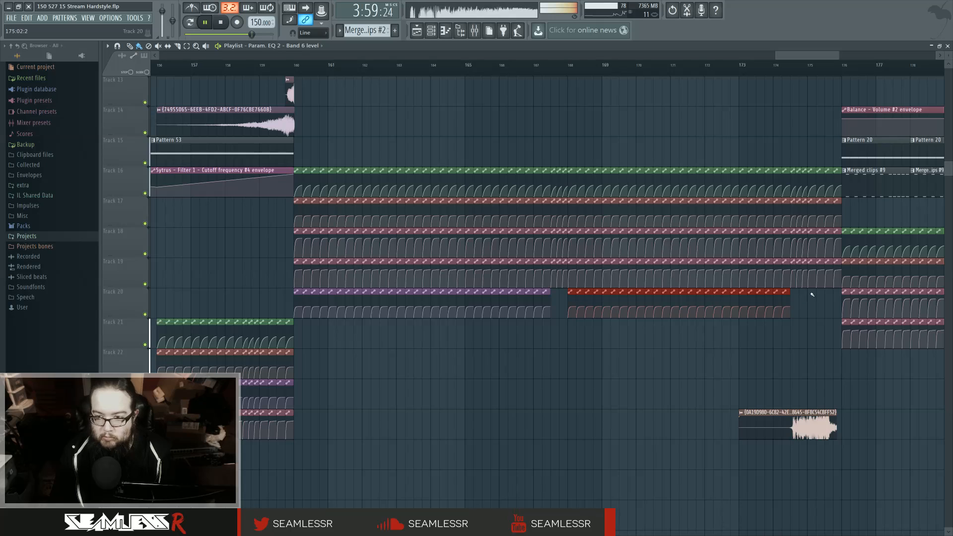
left_click_drag(810, 300, 833, 301)
Step: Fill the gap before bar 168 on track 20 with three shortened Band 6 level clips matching the ducking rhythm above
scroll(576, 352, "up", 5)
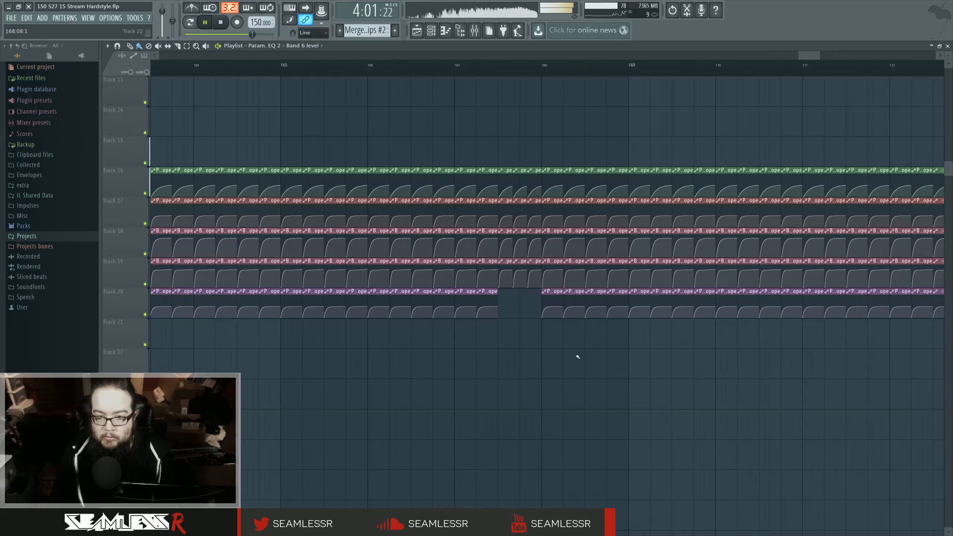
left_click(426, 334)
key("space")
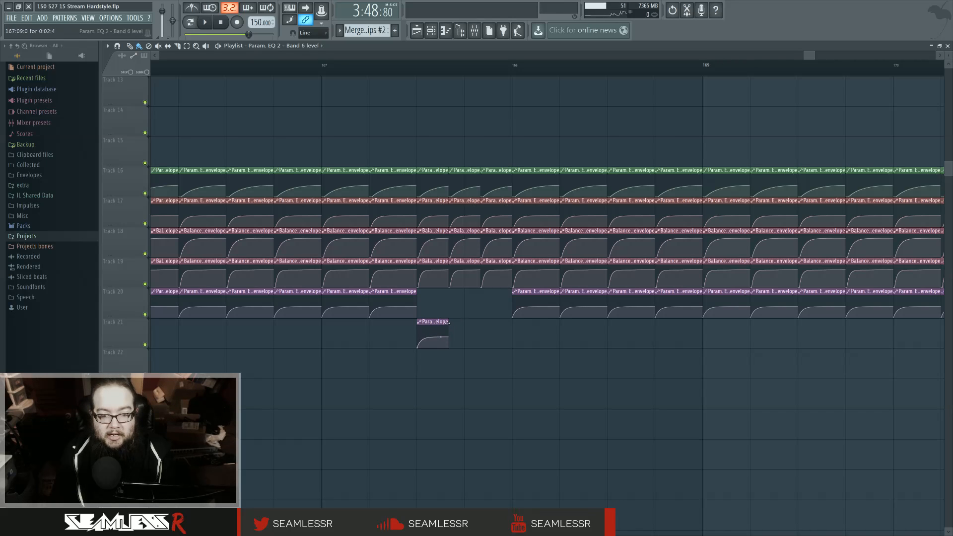
left_click_drag(449, 323, 511, 324)
mouse_move(530, 378)
left_mouse_down()
mouse_move(447, 348)
mouse_move(464, 303)
left_mouse_up()
left_click(454, 340)
scroll(538, 347, "down", 2)
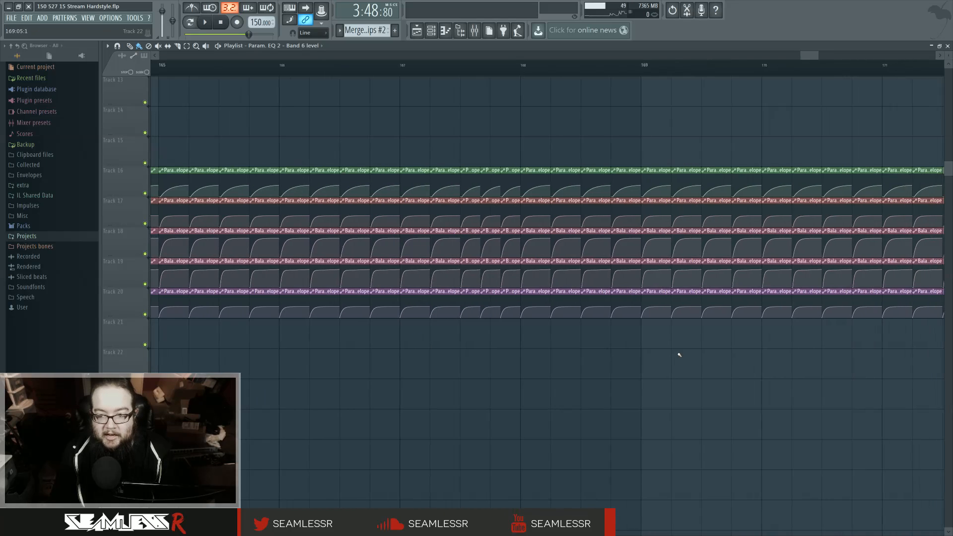
Step: Paste and repeat the shortened Band 6 level clip three times, filling the track 20 gap before bar 175
scroll(516, 355, "right", 7)
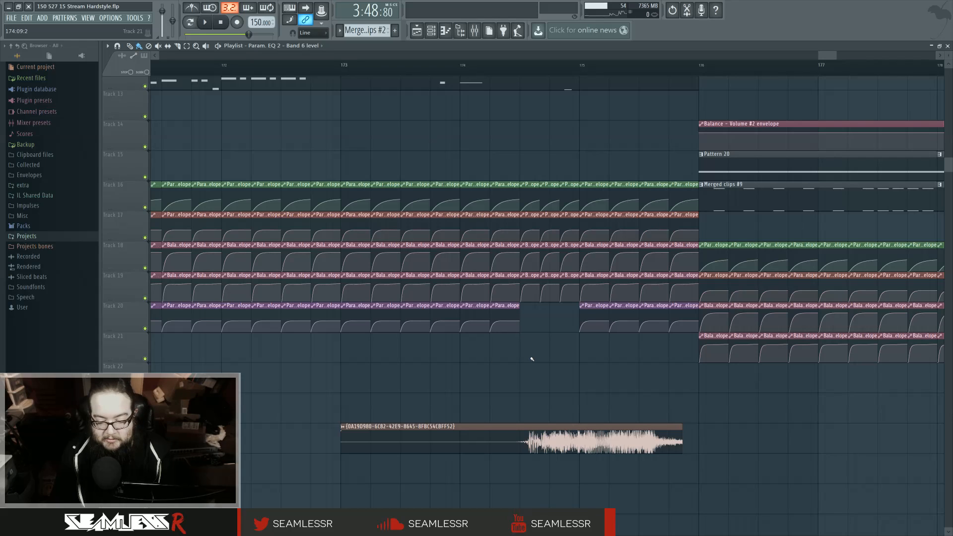
key("ctrl+v")
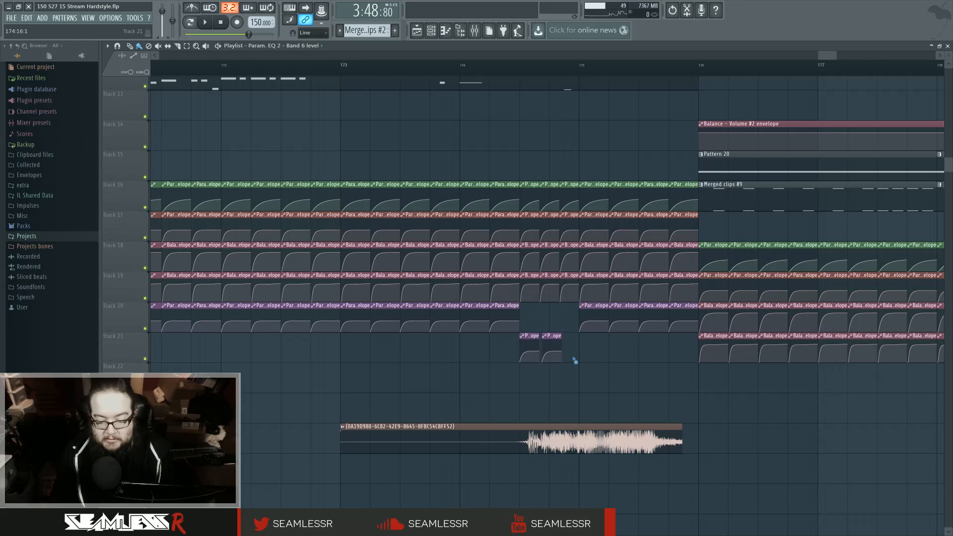
scroll(609, 367, "up", 3)
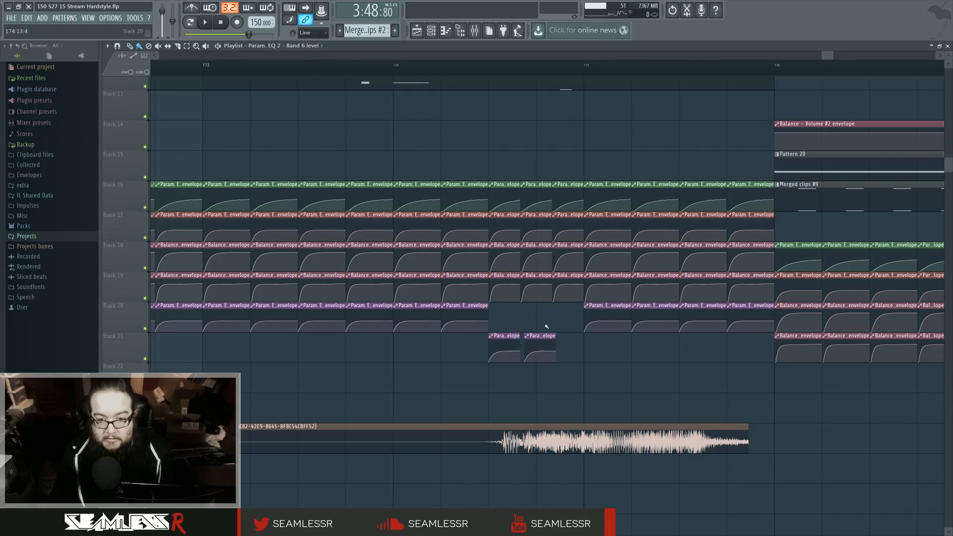
right_click(531, 342)
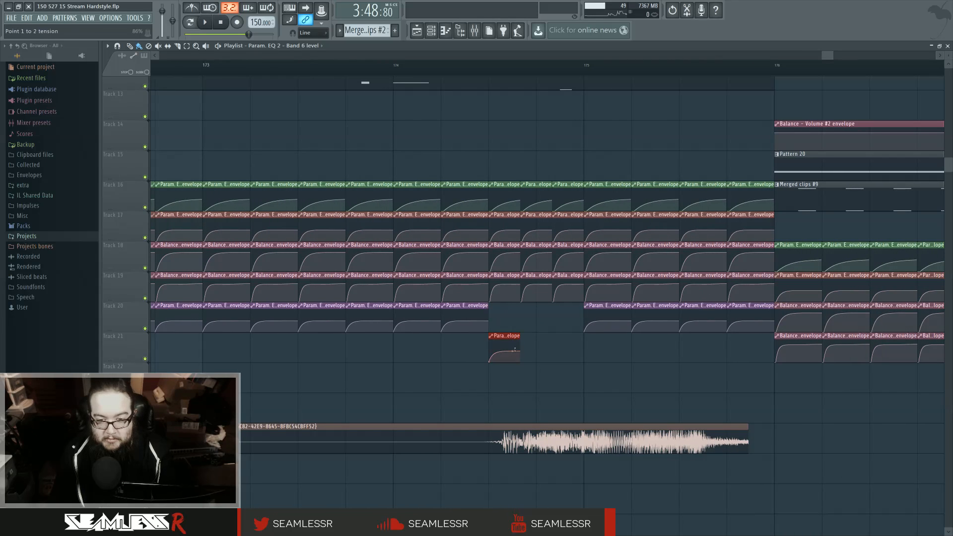
key("ctrl+b")
key("ctrl+b")
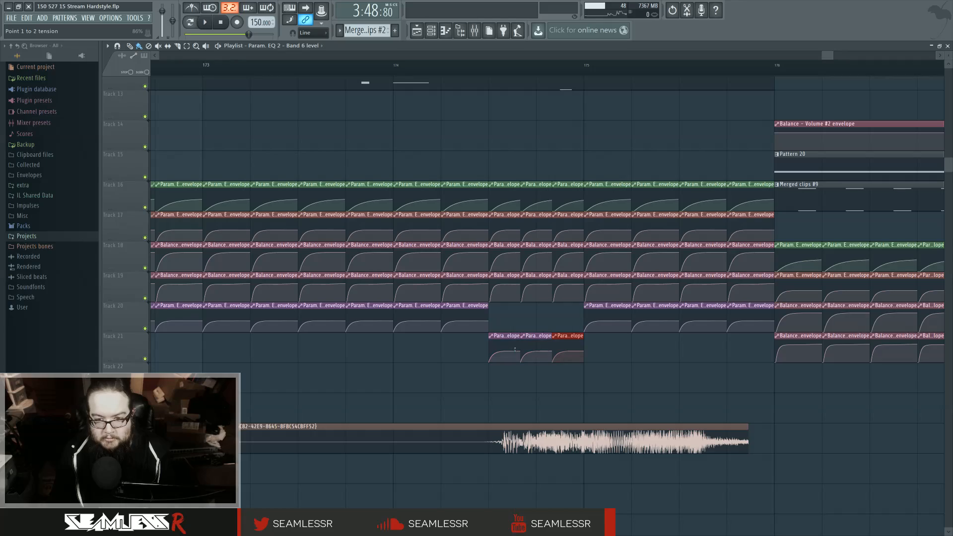
left_click_drag(509, 340, 511, 311)
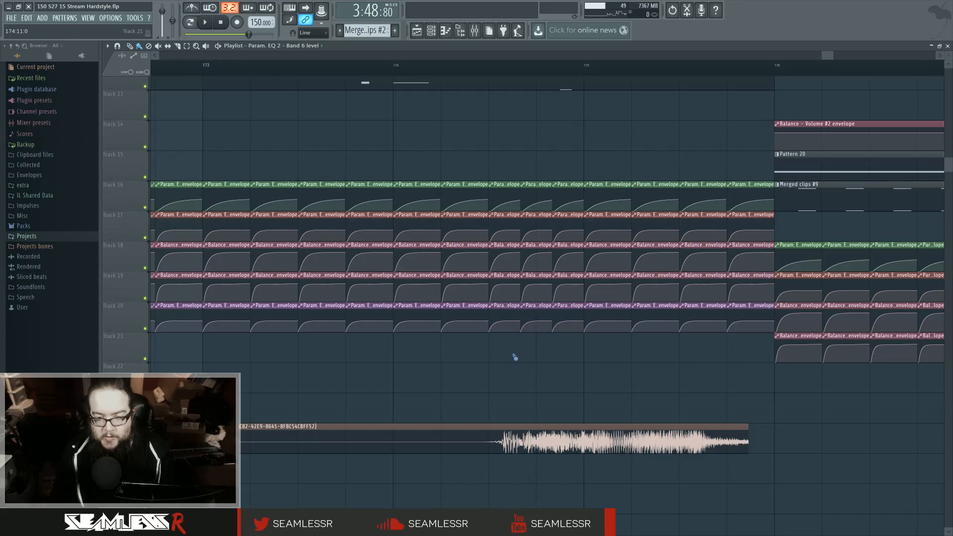
Step: Add Band 6 level clips on track 22 from bar 176 to bar 184, matching the rhythm and breaks of the ducking clips above
scroll(514, 358, "down", 3)
scroll(514, 358, "down", 8)
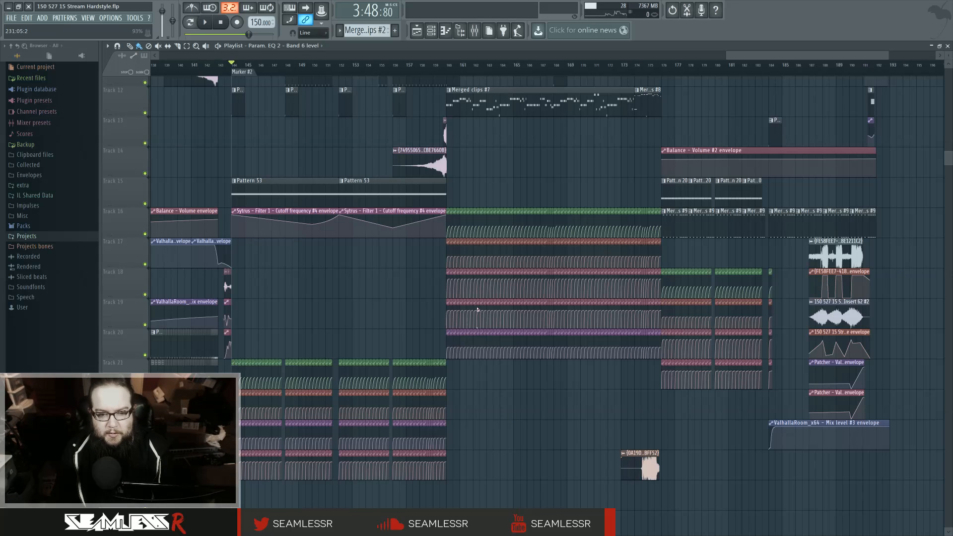
scroll(507, 442, "up", 3)
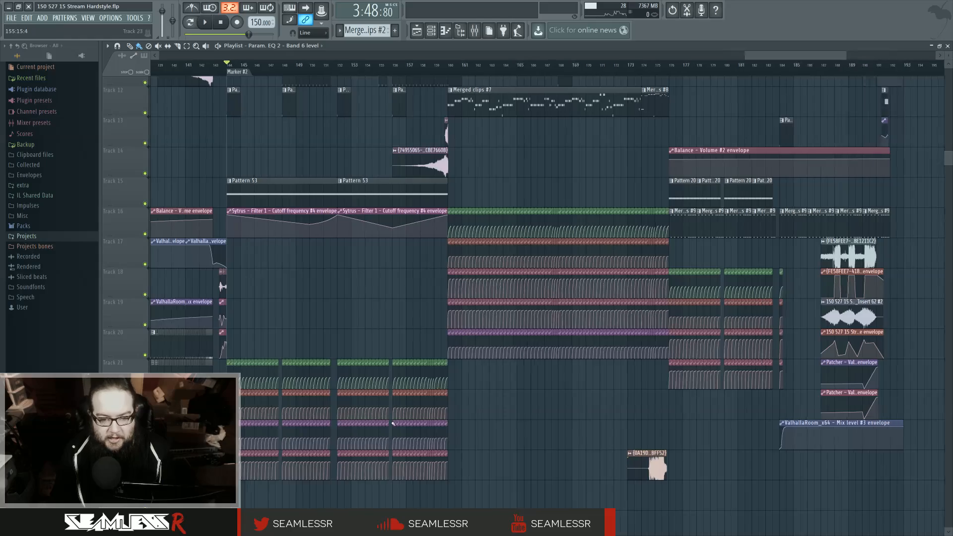
scroll(507, 442, "up", 5)
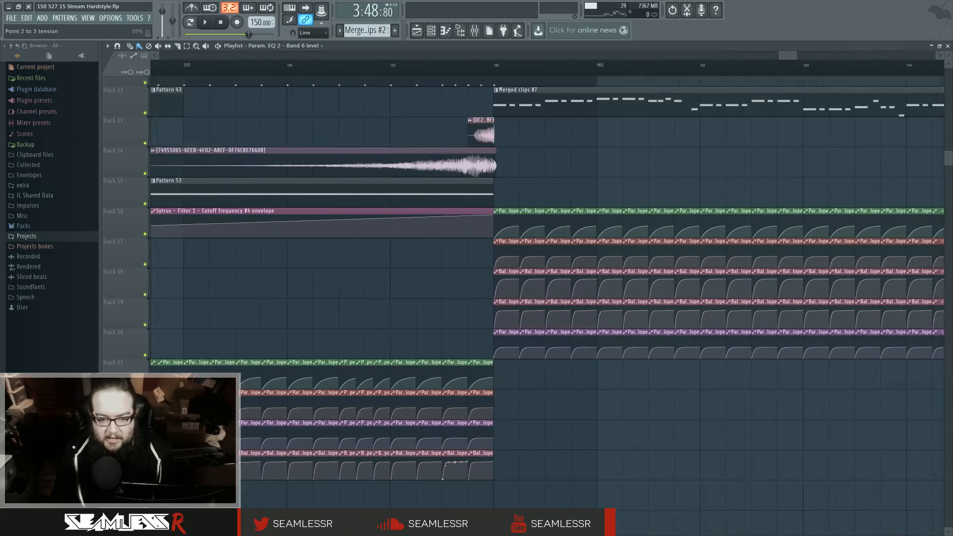
scroll(510, 302, "down", 8)
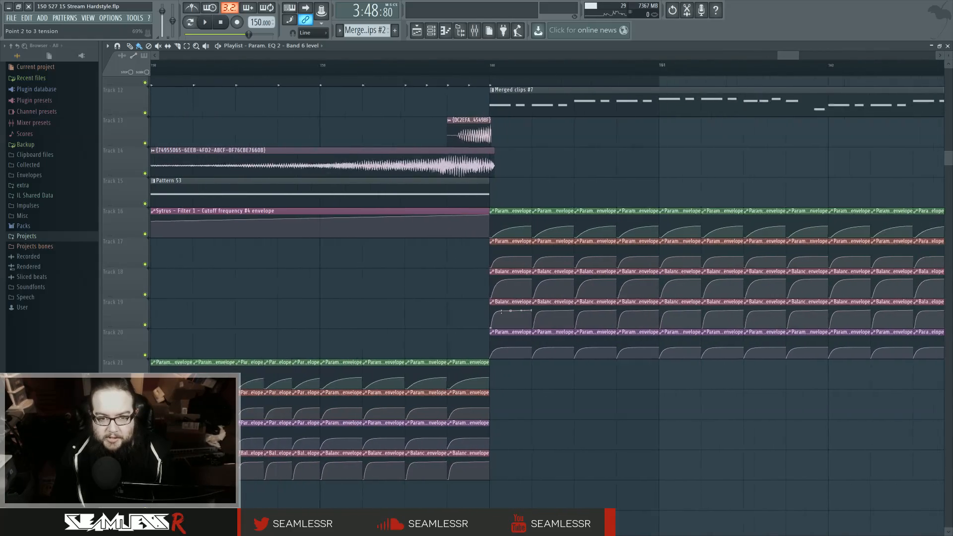
scroll(384, 301, "down", 1)
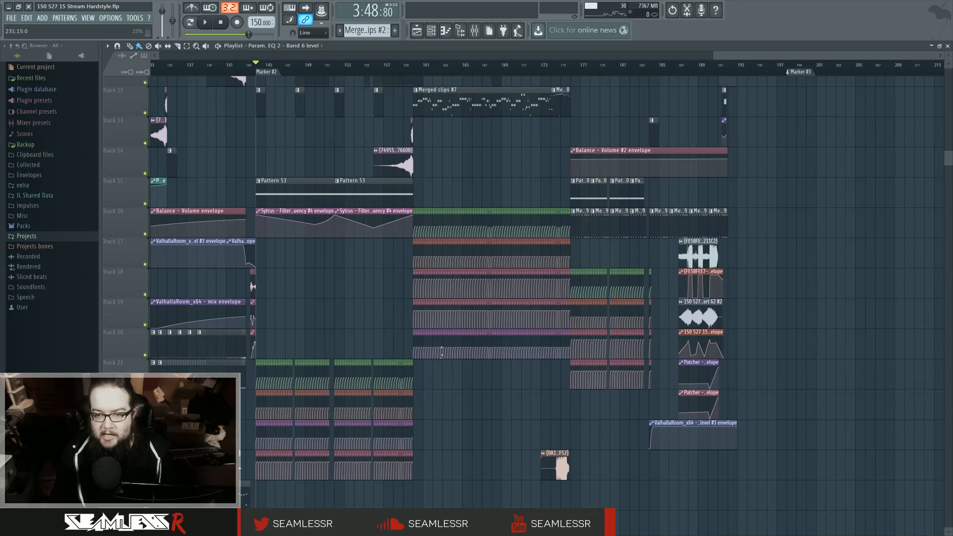
scroll(548, 399, "up", 6)
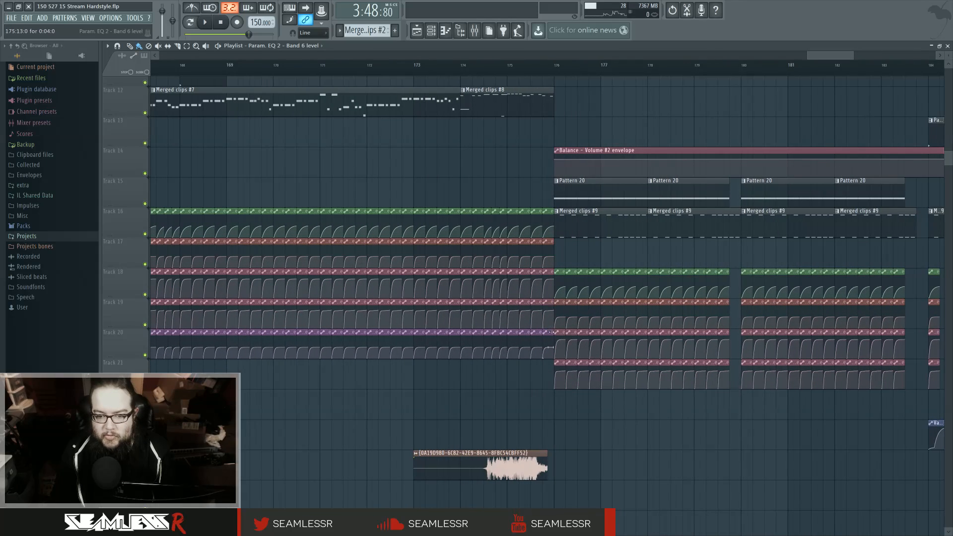
mouse_move(557, 402)
left_mouse_down()
mouse_move(910, 401)
mouse_move(635, 416)
mouse_move(610, 445)
left_mouse_up()
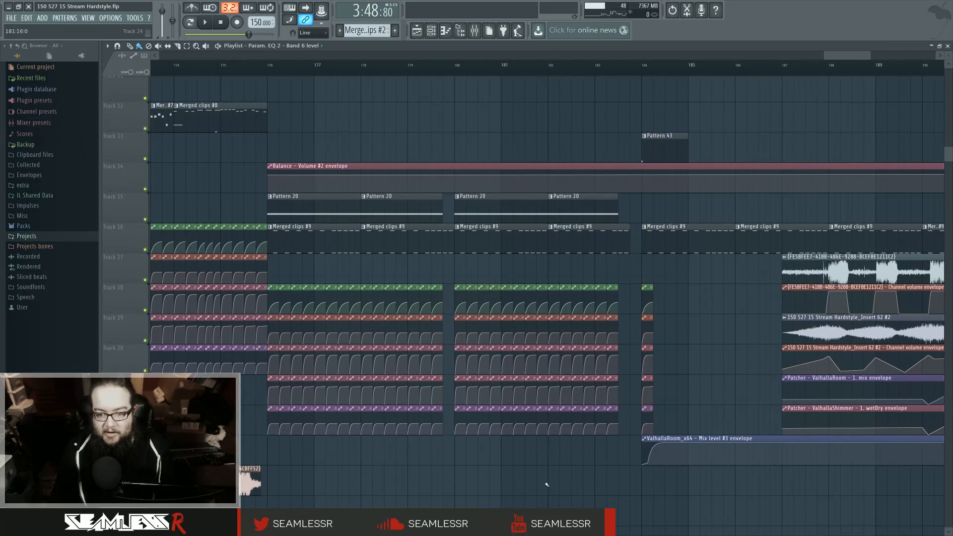
Step: Review the layout of the ducking clips across the sections from bar 144 to bar 184
scroll(546, 485, "down", 3)
scroll(547, 485, "down", 2)
scroll(532, 428, "down", 3)
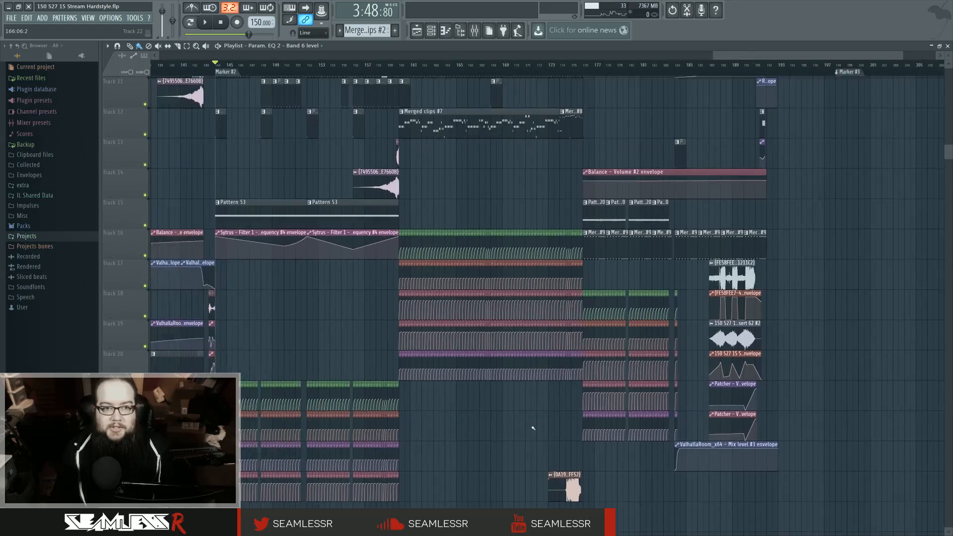
scroll(532, 428, "up", 3)
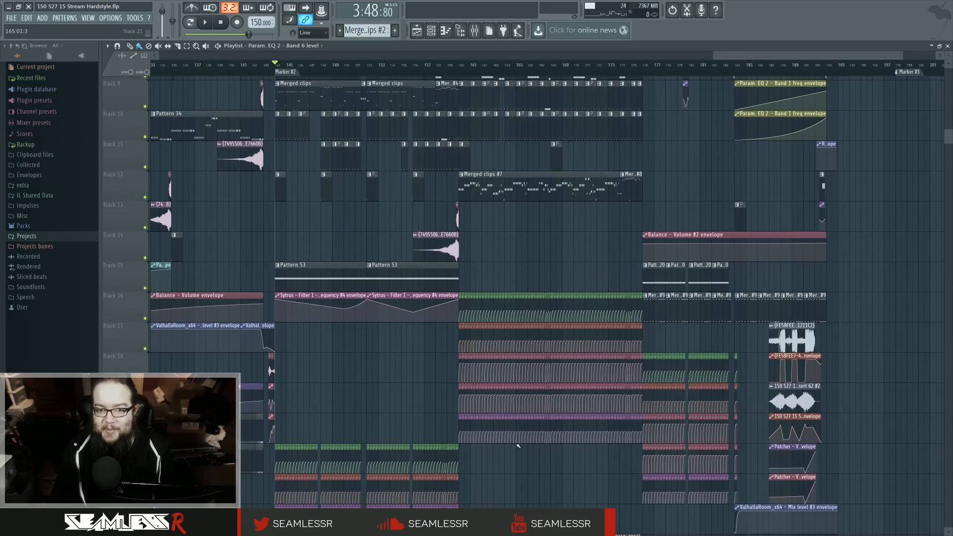
scroll(518, 446, "down", 2)
left_click_drag(518, 443, 527, 446)
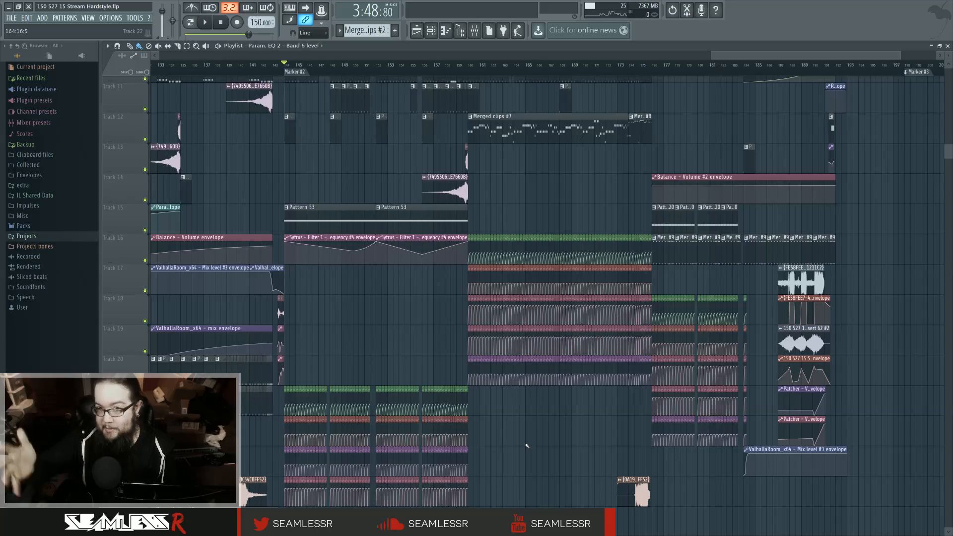
left_click_drag(528, 446, 611, 449)
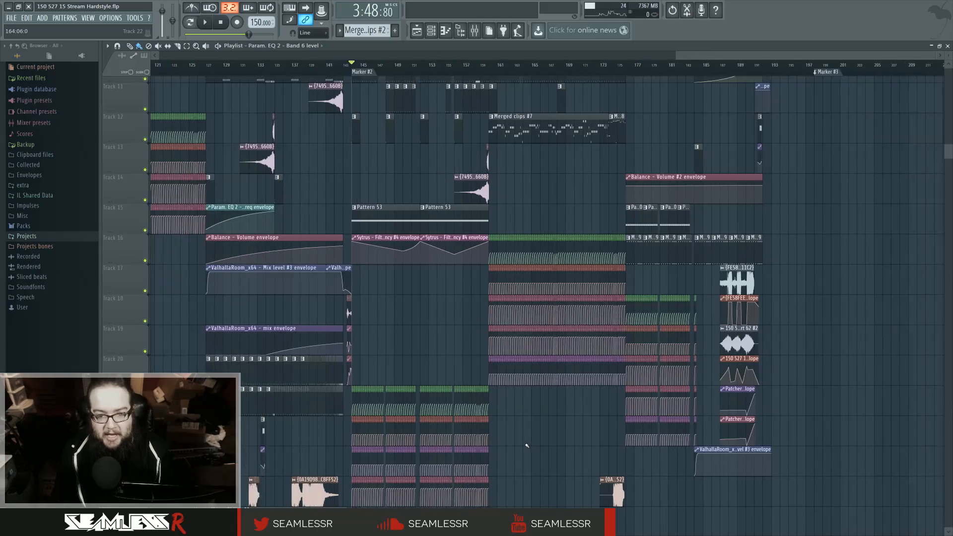
Step: Locate the earlier section with the repeated ducking clips on track 17 between bars 42 and 57
left_click_drag(408, 284, 665, 121)
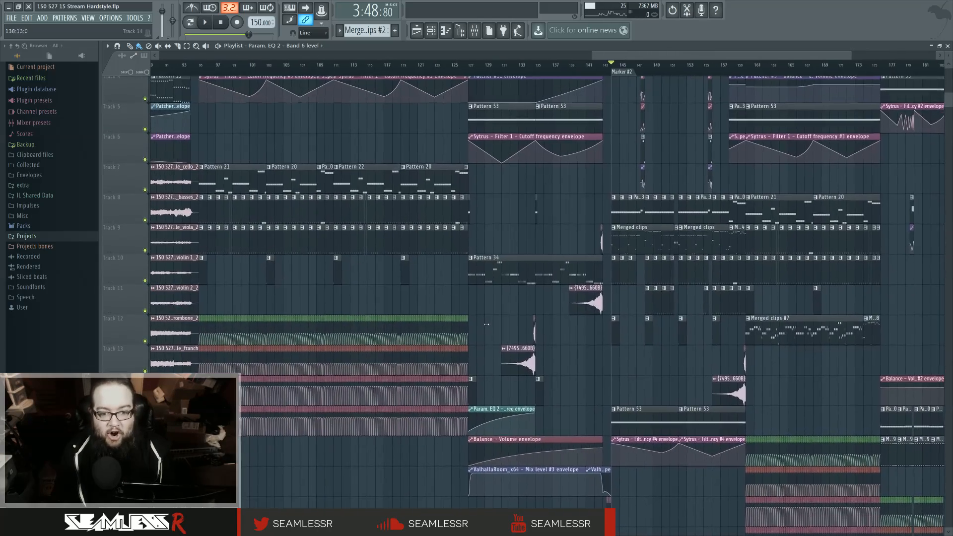
left_click_drag(298, 149, 611, 343)
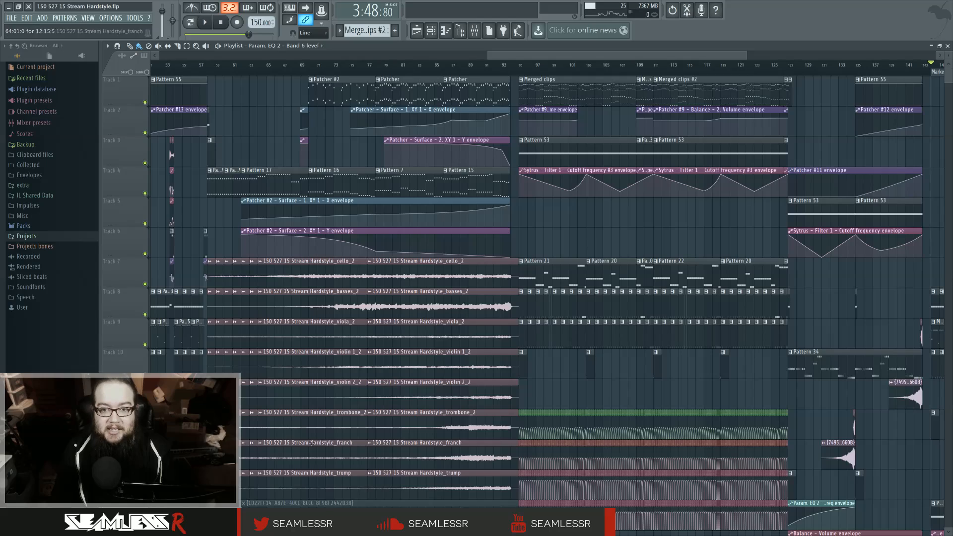
left_click_drag(451, 398, 773, 400)
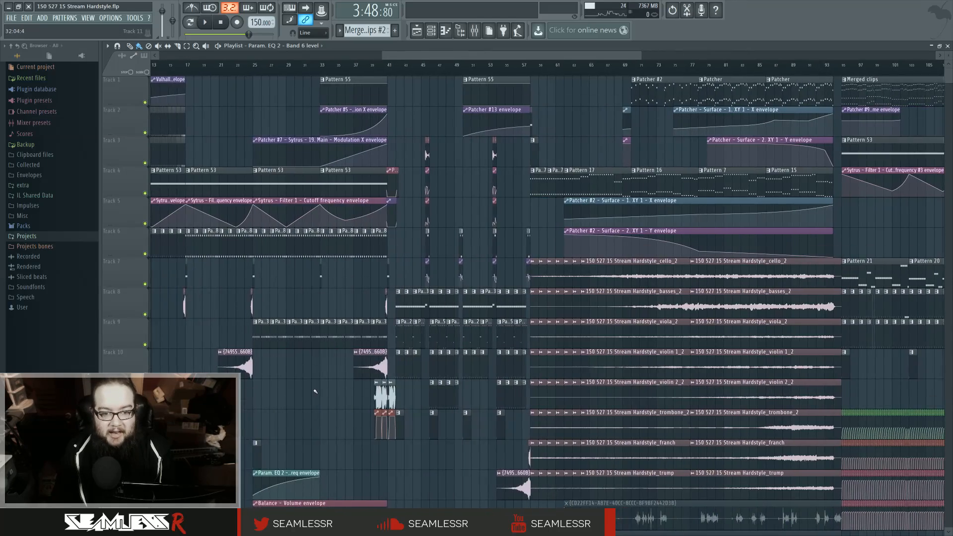
scroll(315, 391, "down", 5)
scroll(315, 391, "down", 3)
scroll(315, 391, "up", 3)
scroll(427, 382, "up", 5)
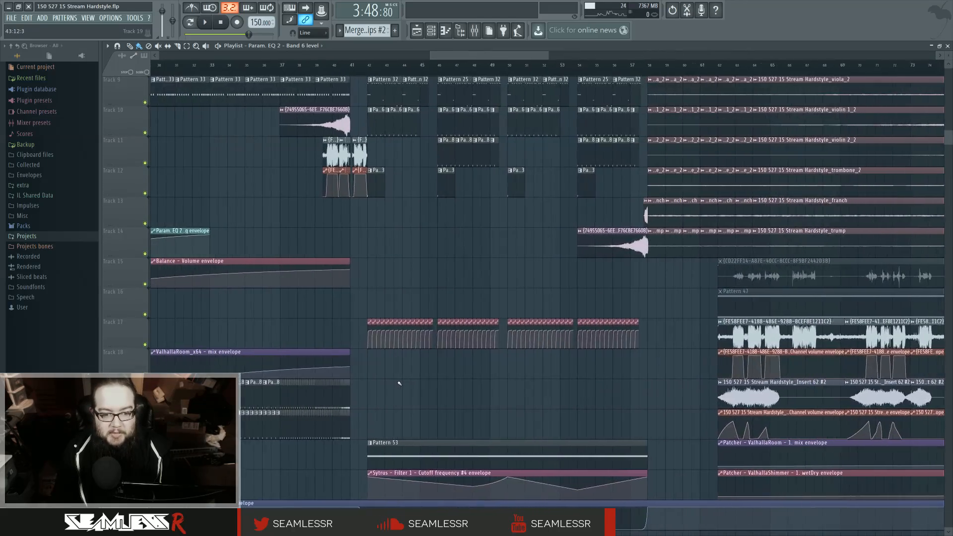
Step: Place Param. EQ 2 Band 6 level automation clips on Track 18, matching the Track 17 clips from bar 42 to bar 57
left_click_drag(369, 364, 738, 368)
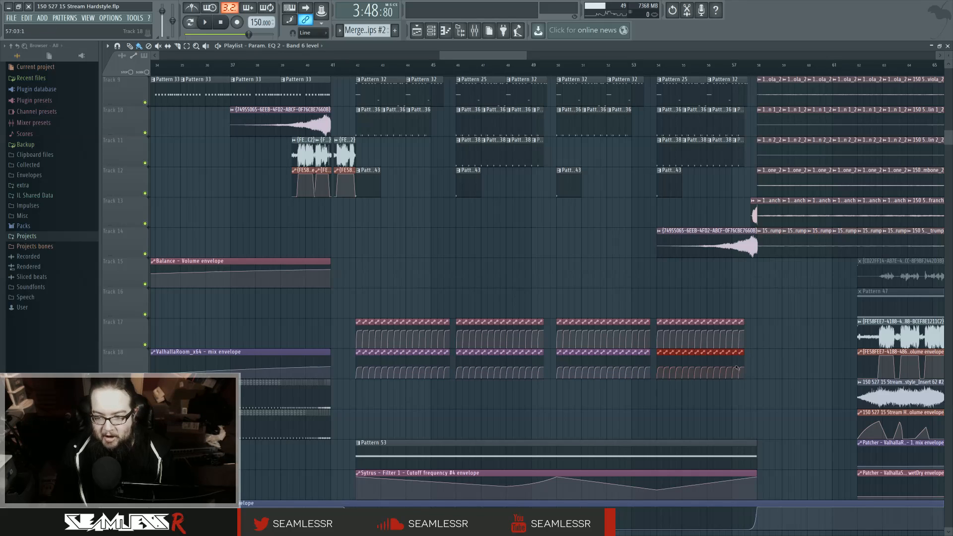
scroll(549, 400, "up", 6)
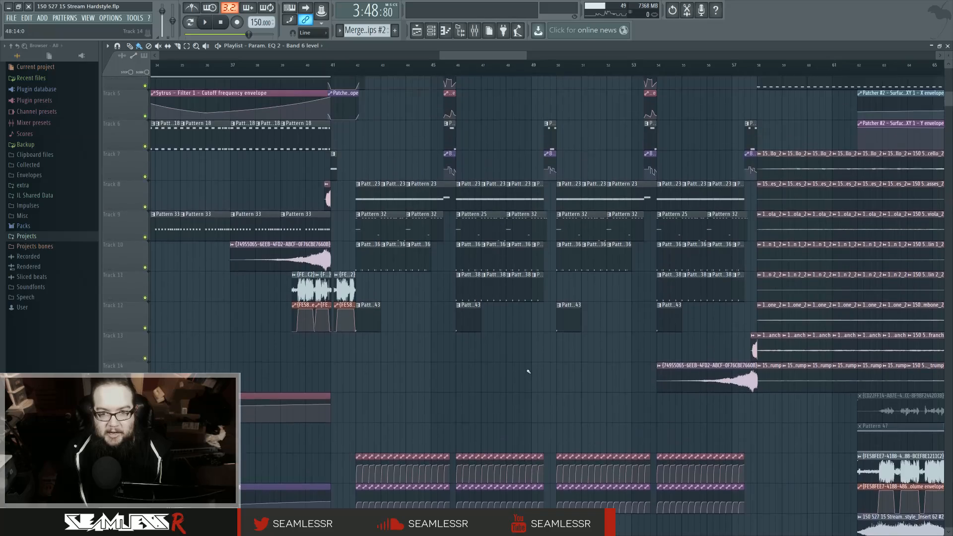
scroll(533, 407, "up", 2)
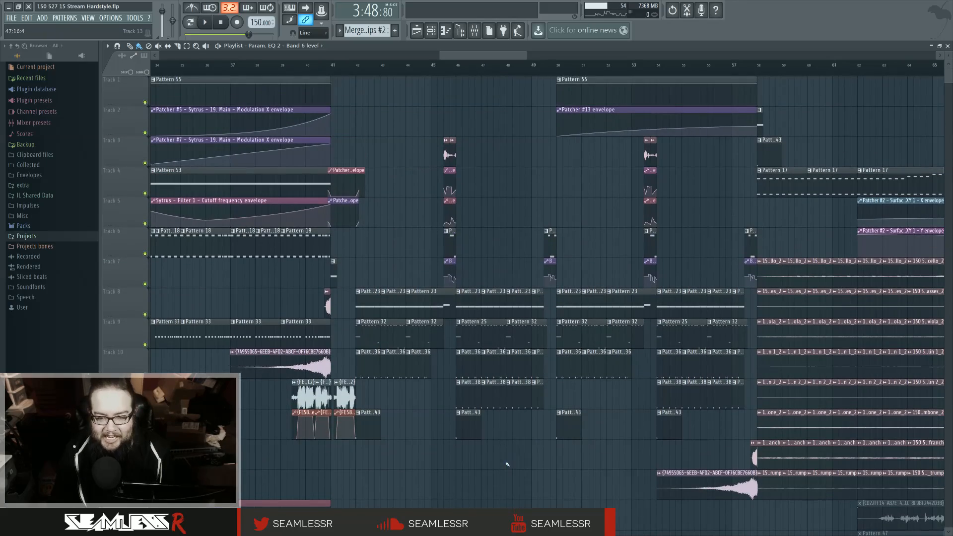
Step: Review all tracks of the arrangement from the start up to about bar 105
scroll(508, 464, "down", 6)
scroll(491, 440, "down", 4)
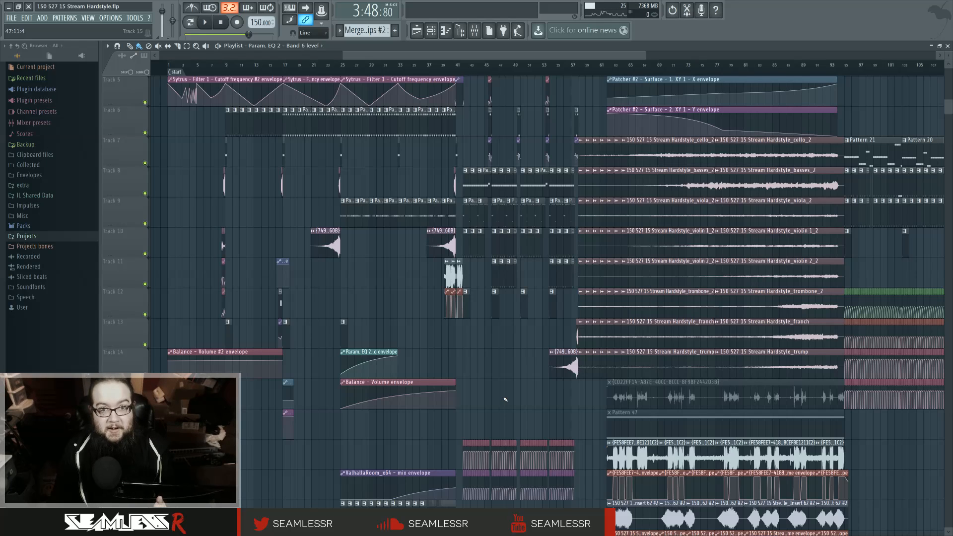
scroll(505, 400, "up", 4)
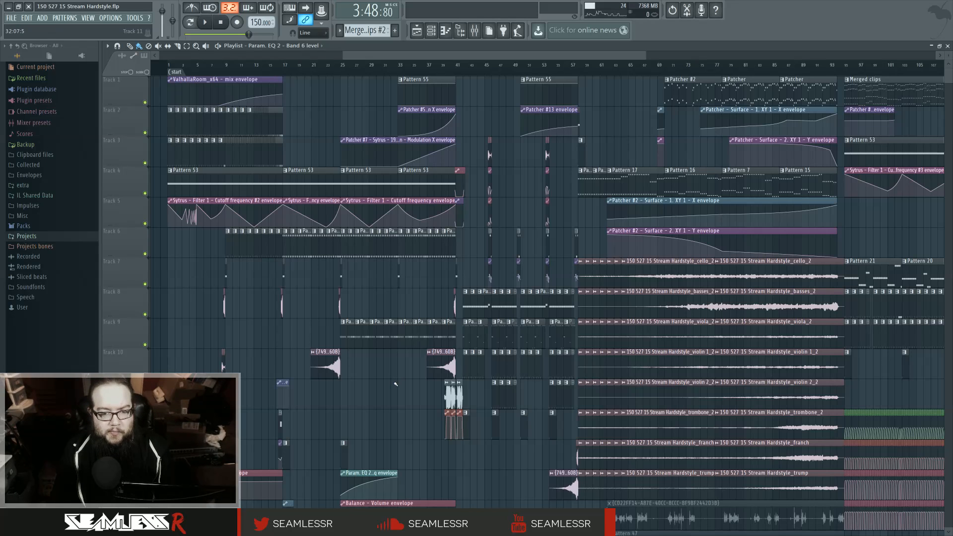
scroll(396, 384, "down", 11)
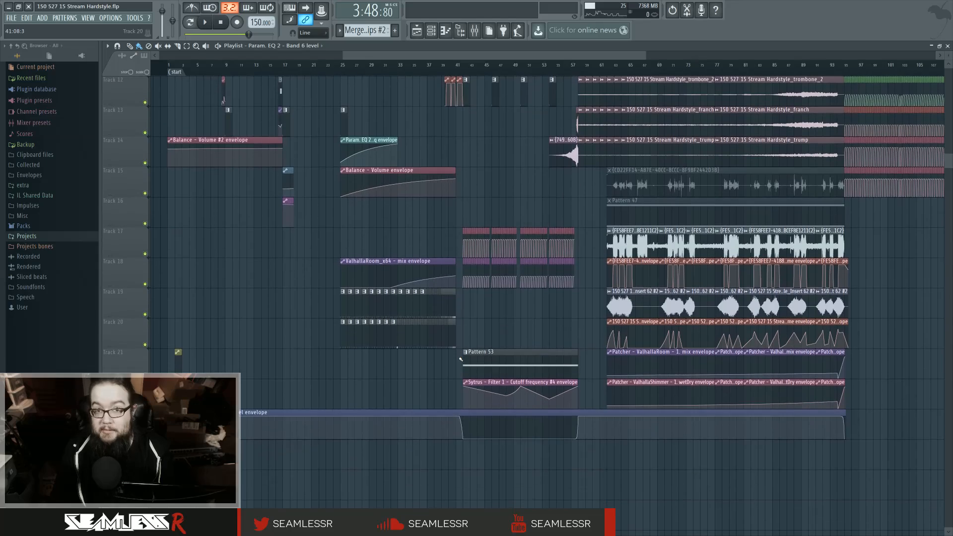
scroll(459, 361, "up", 11)
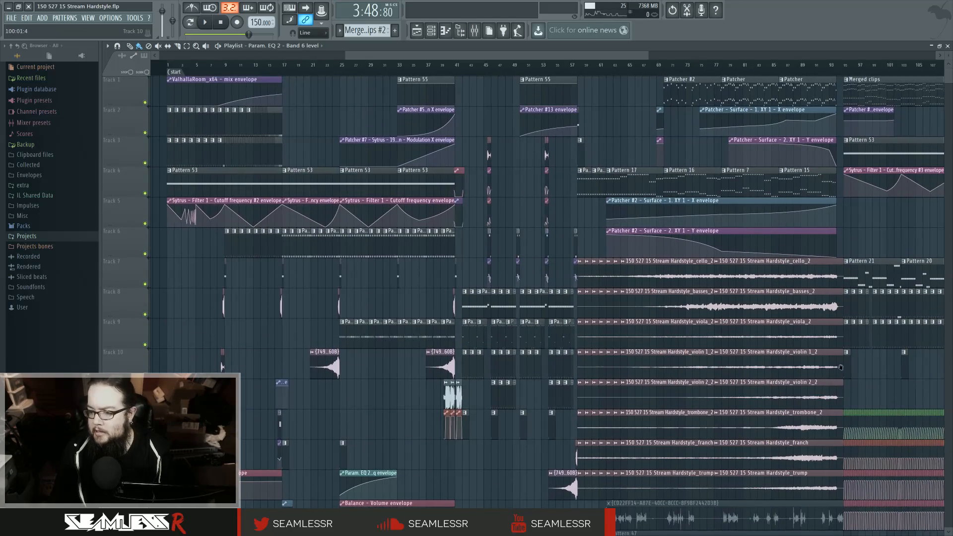
Step: Play the arrangement from bar 94 and examine the repeated envelope clips on Tracks 12 to 15
left_click_drag(841, 367, 507, 403)
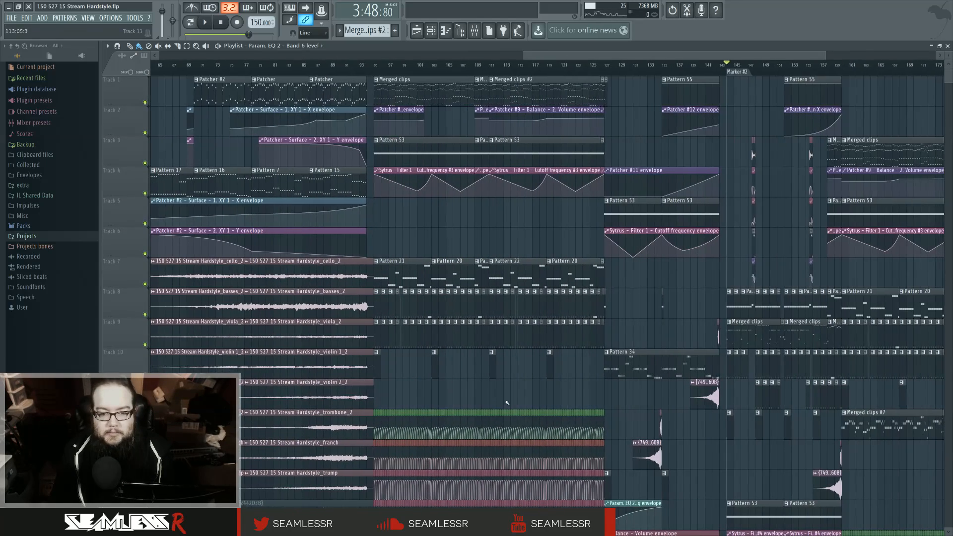
left_click(375, 65)
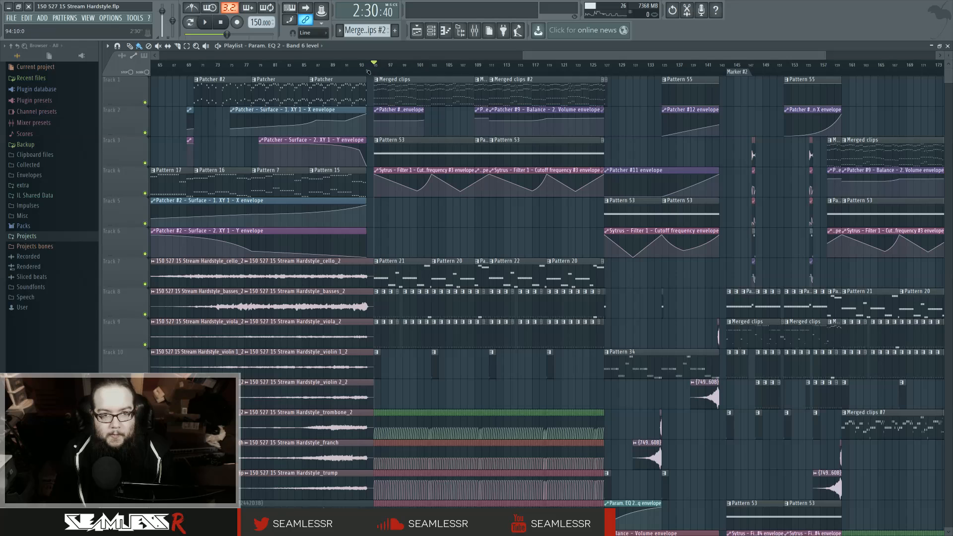
left_click(368, 72)
key("space")
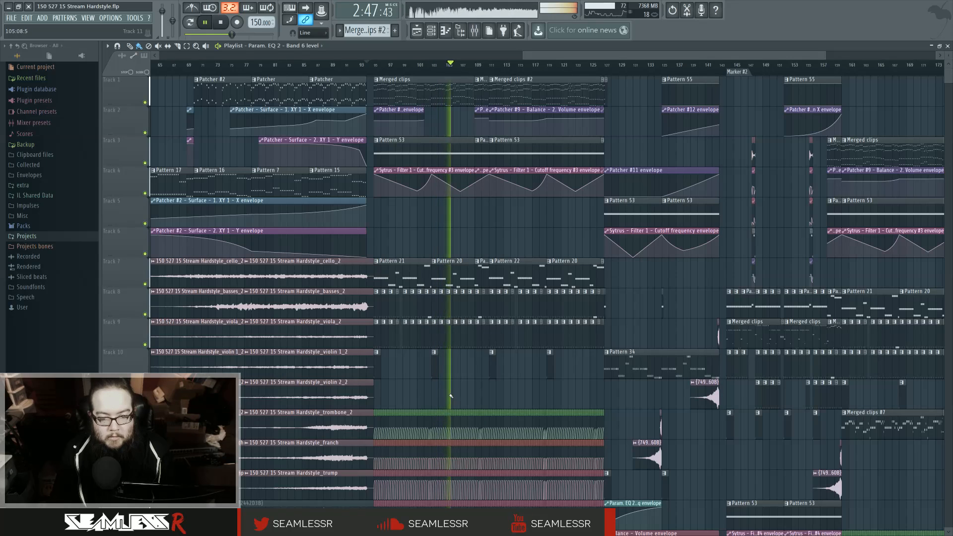
scroll(453, 394, "down", 5)
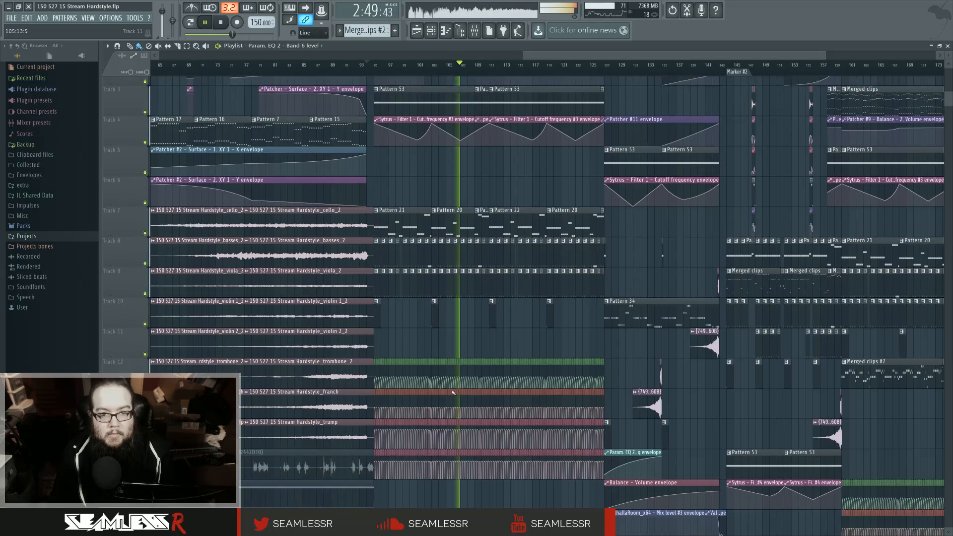
scroll(468, 414, "up", 3)
scroll(470, 415, "up", 2)
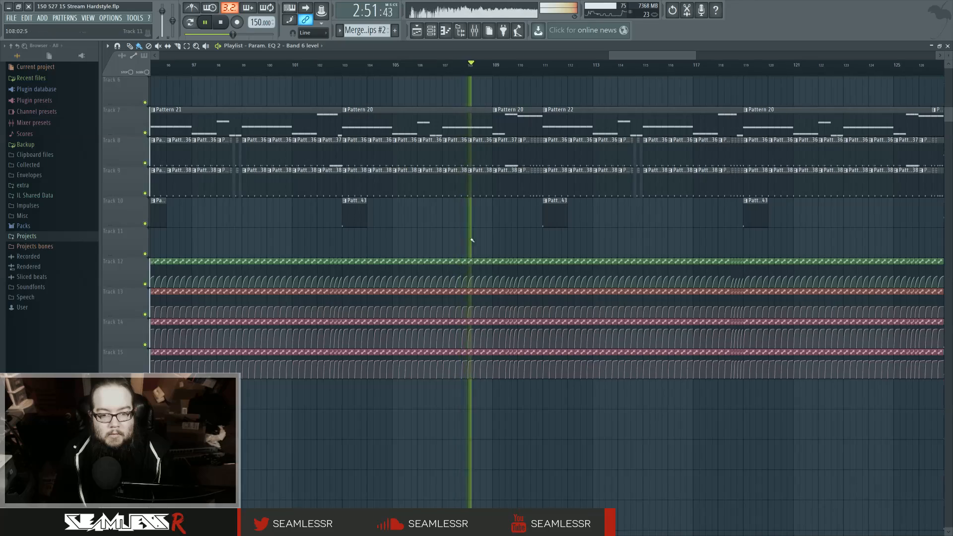
scroll(482, 229, "down", 2)
scroll(472, 231, "up", 5)
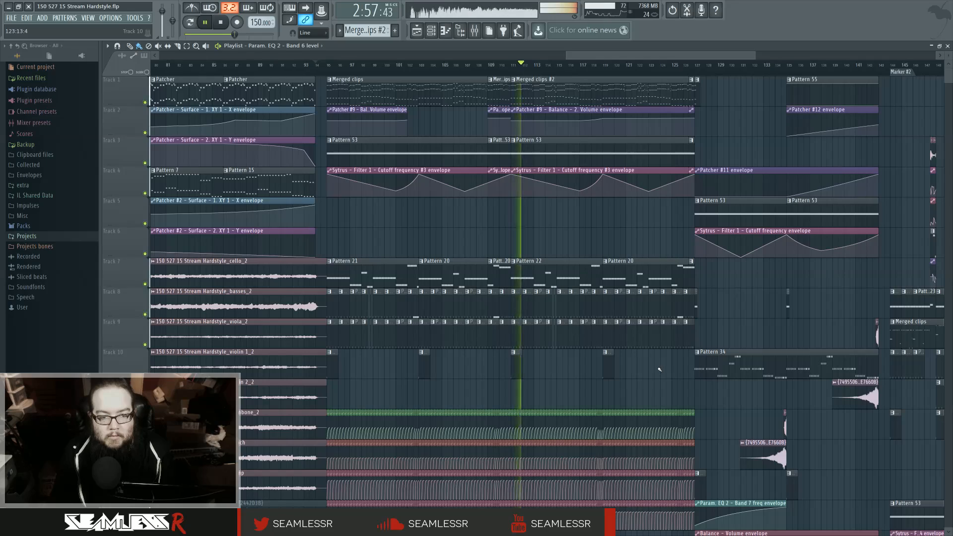
key("space")
Step: Play the arrangement from bar 156 and examine the tracks leading into the section at bar 160
left_click_drag(674, 375, 206, 367)
left_click_drag(855, 465, 676, 355)
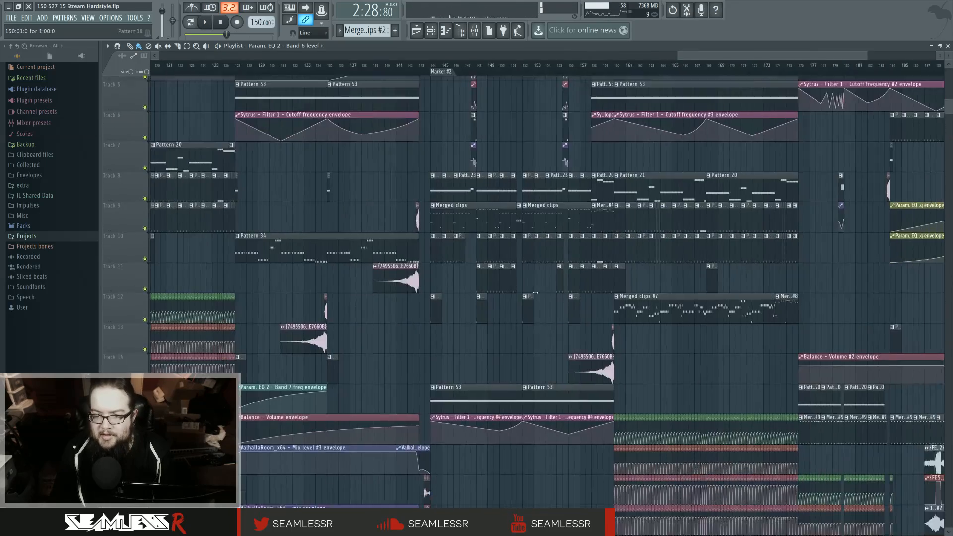
scroll(673, 356, "up", 3)
left_click(474, 65)
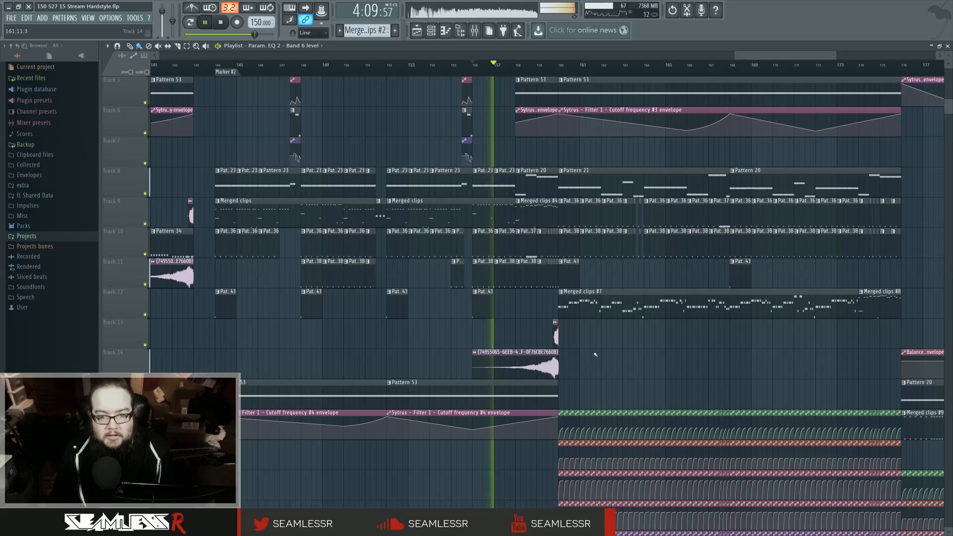
scroll(596, 355, "up", 1)
scroll(596, 355, "up", 2)
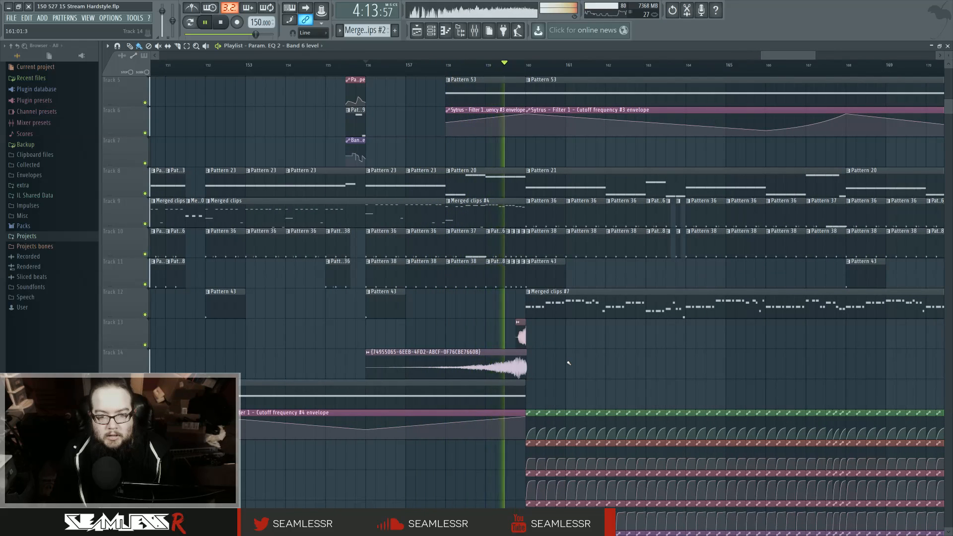
scroll(569, 363, "down", 10)
key("space")
Step: Mute the Pattern 55 and Patcher #5 Modulation X envelope clips at bar 152 and play back from there
scroll(497, 399, "up", 15)
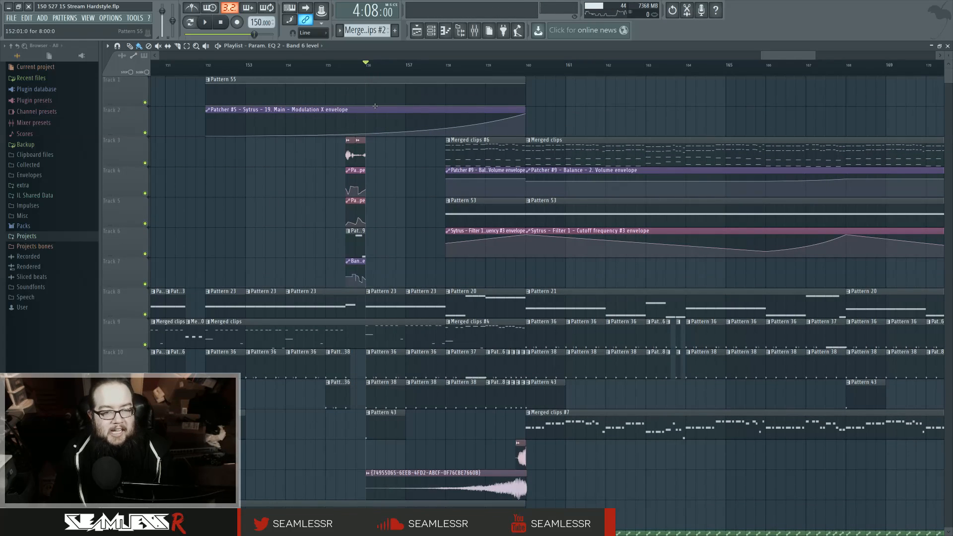
right_click(391, 135, "alt")
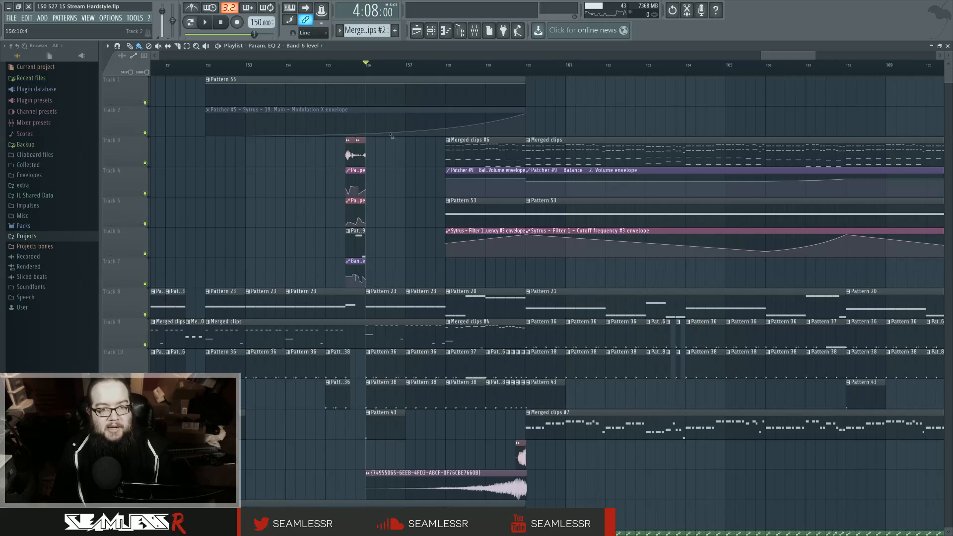
right_click(387, 97, "alt")
left_click(207, 74)
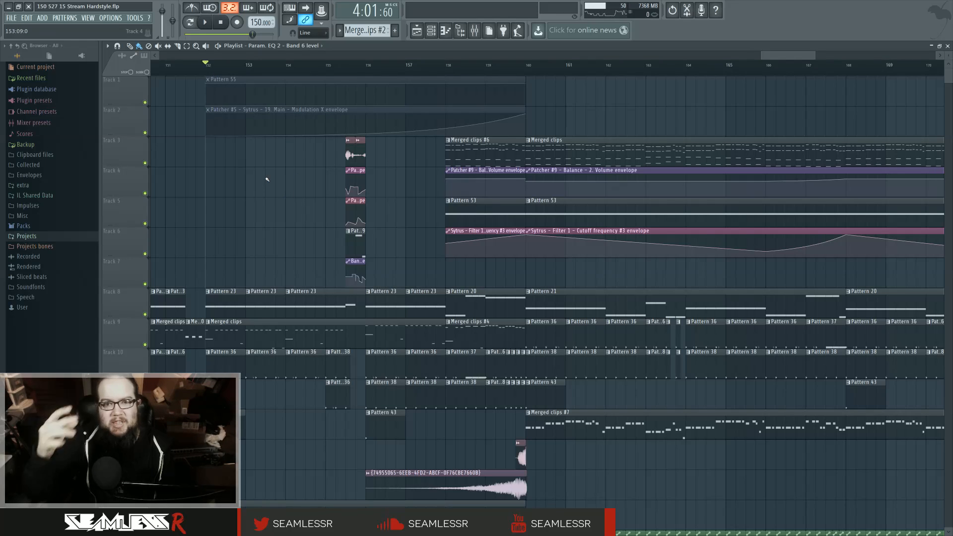
key("space")
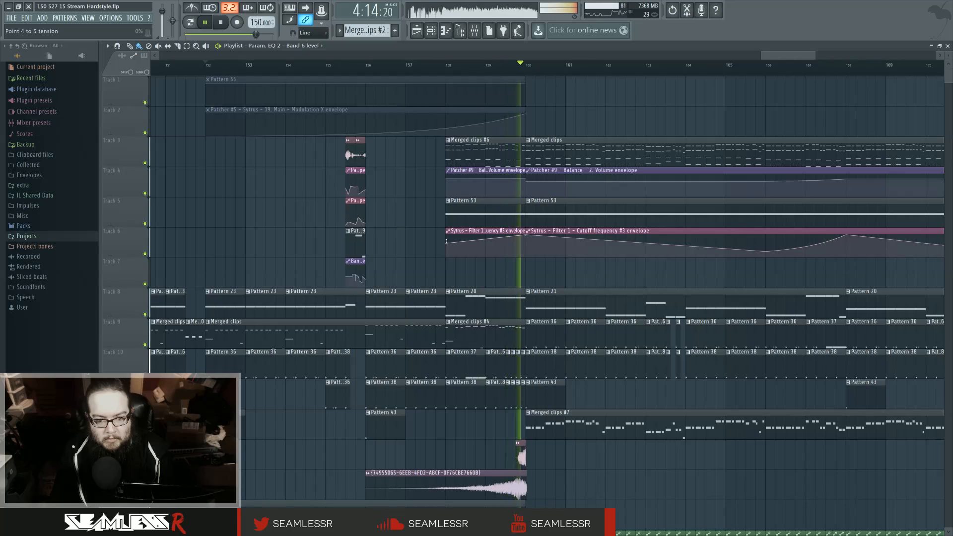
key("space")
Step: Lower the volume of the riser sample on Track 14 that leads up to bar 160
scroll(472, 284, "down", 3)
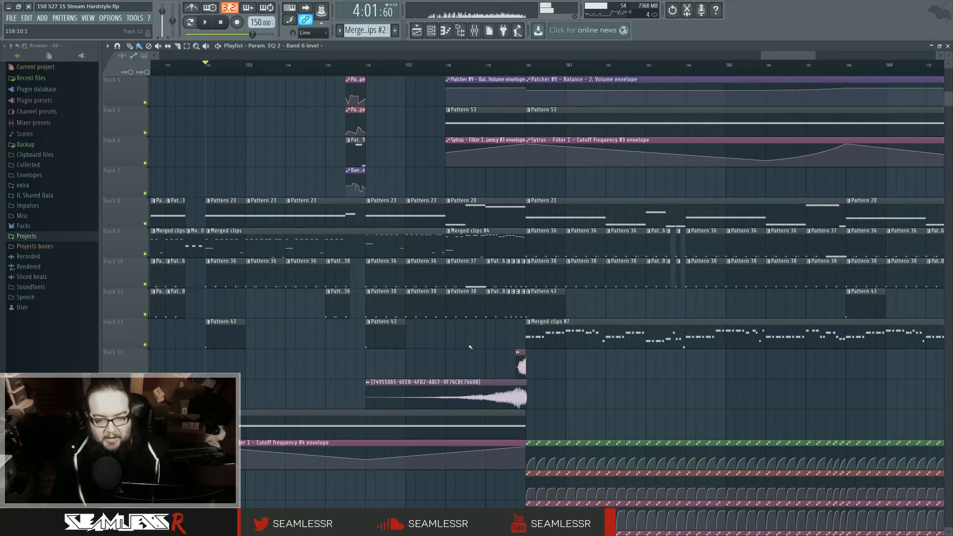
left_click(495, 383)
key("Escape")
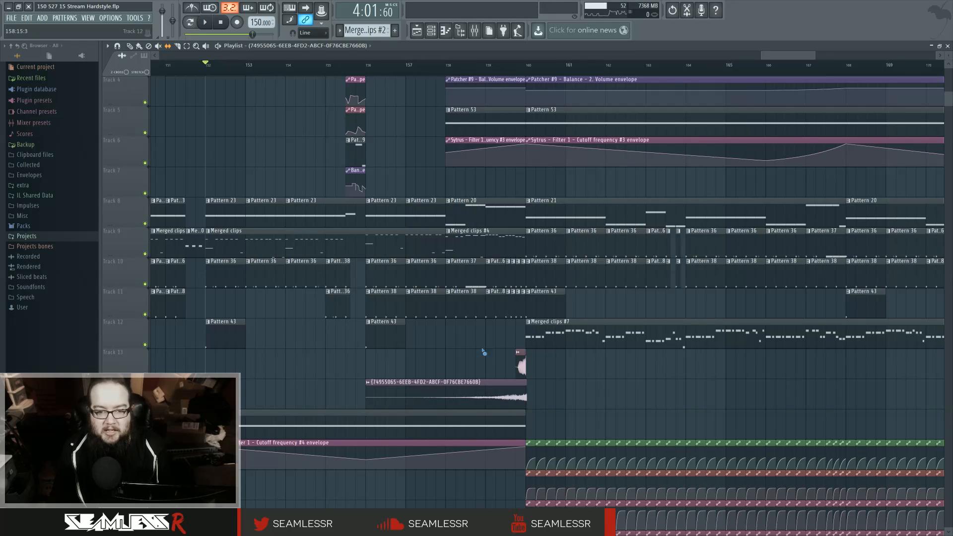
Step: Play the build-up from bar 156 and check how its layered clips sound together
left_click(368, 70)
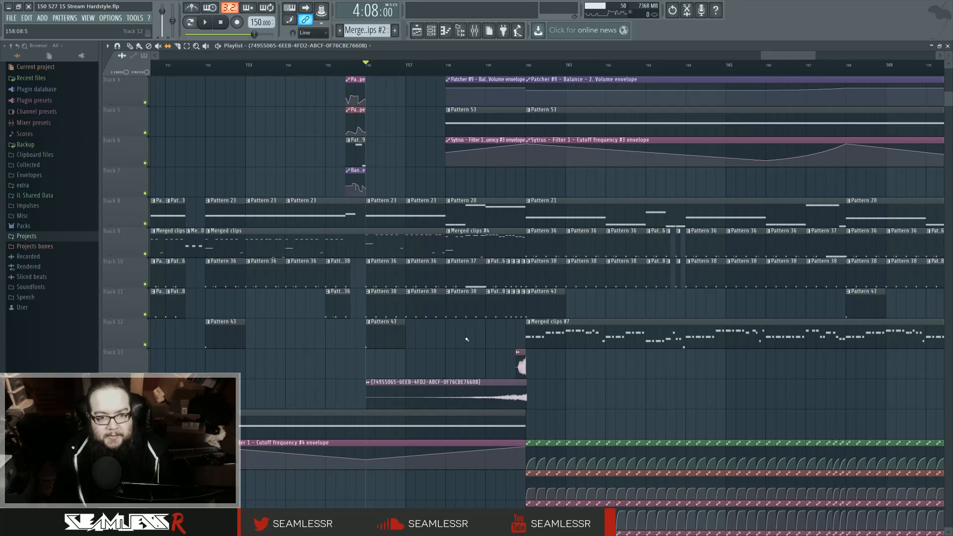
key("space")
scroll(455, 297, "up", 3)
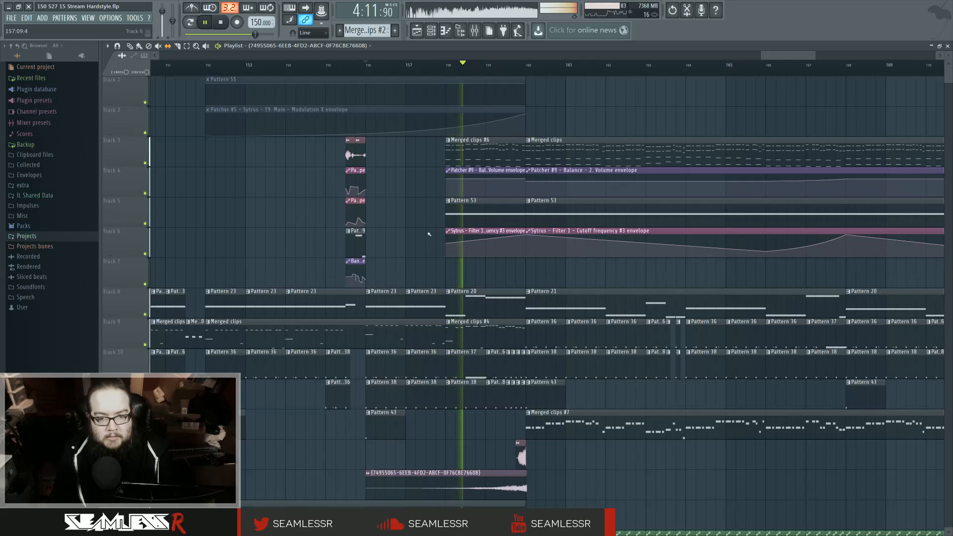
scroll(430, 234, "down", 4)
scroll(431, 221, "up", 3)
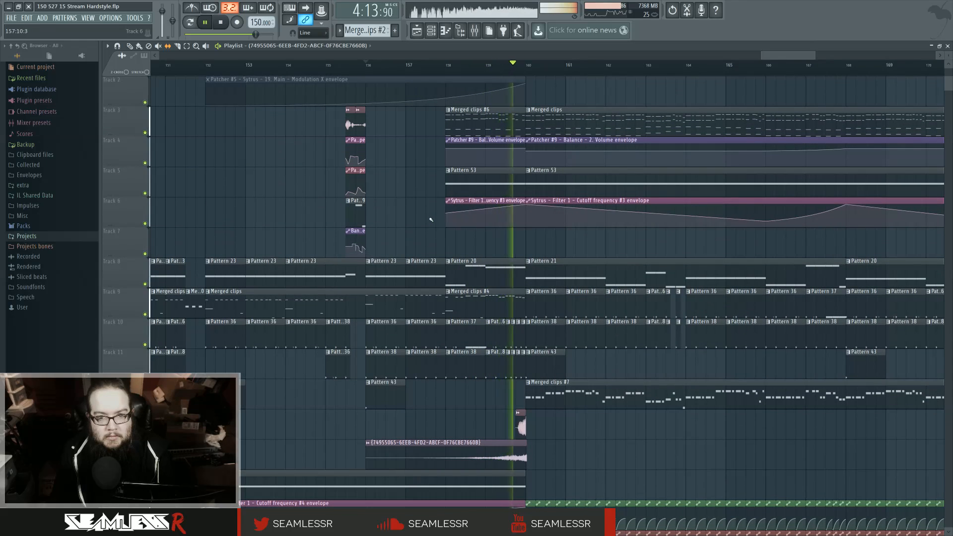
key("space")
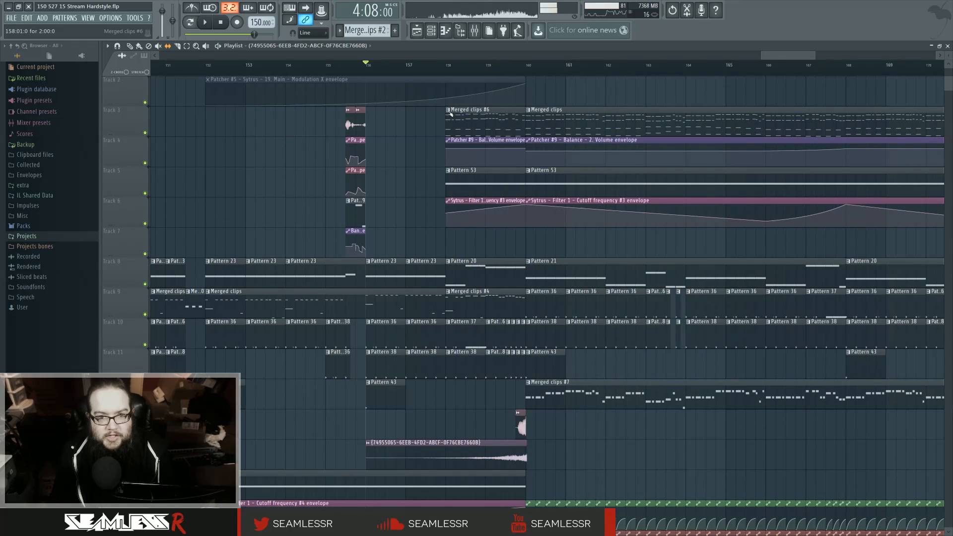
Step: Audition the Merged clips #6 pattern from Track 3 on its own and delete all of its Patcher #2 notes
left_click(450, 112)
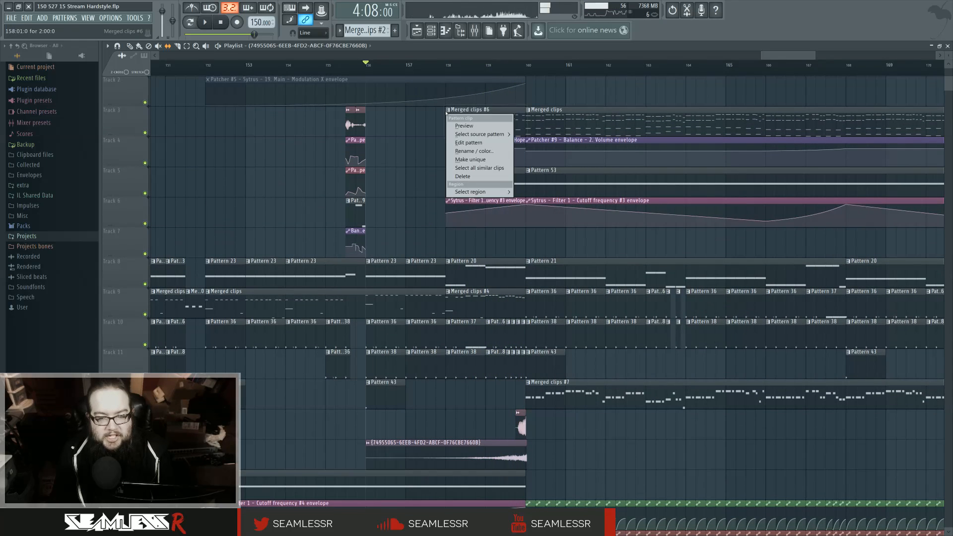
left_click(472, 160)
left_click(587, 304)
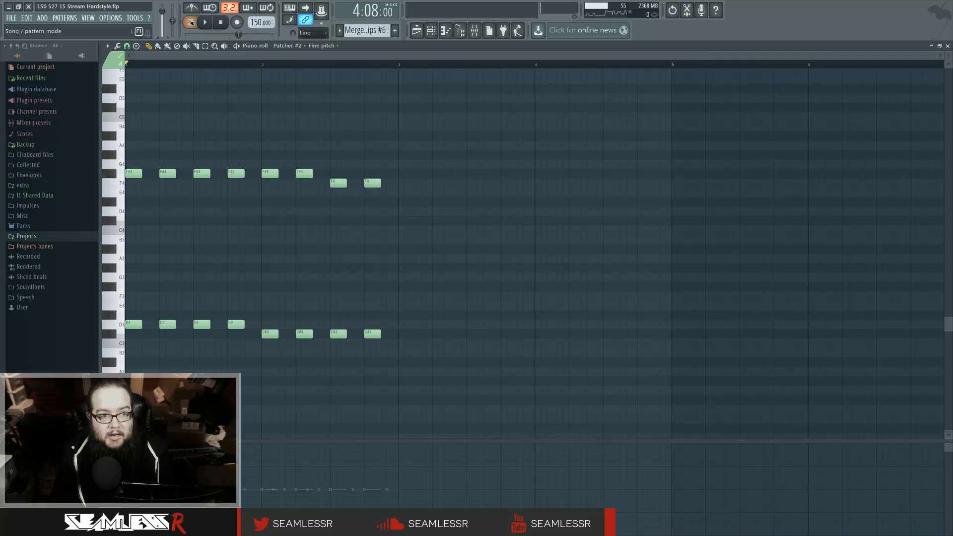
key("space")
scroll(340, 184, "up", 6)
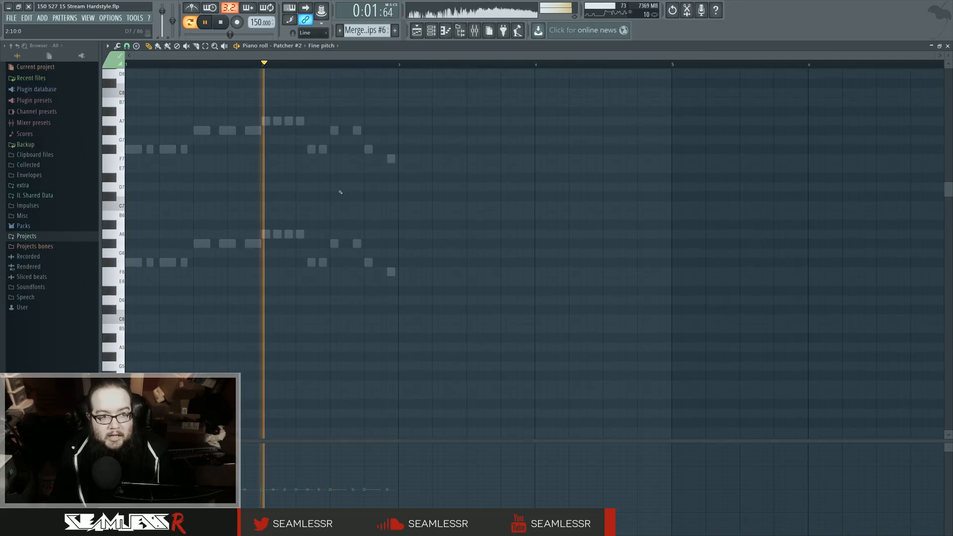
scroll(338, 189, "down", 6)
key("space")
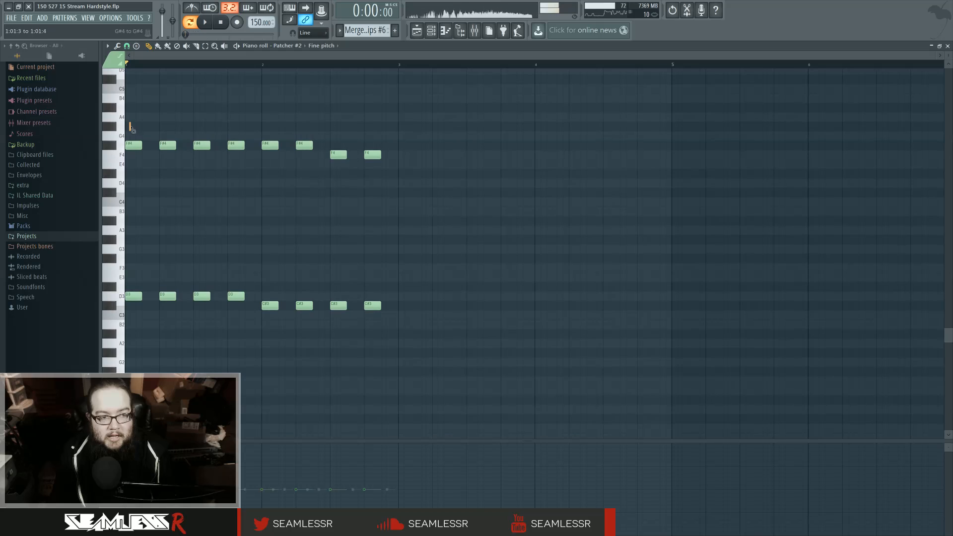
left_click_drag(128, 122, 421, 339)
key("Delete")
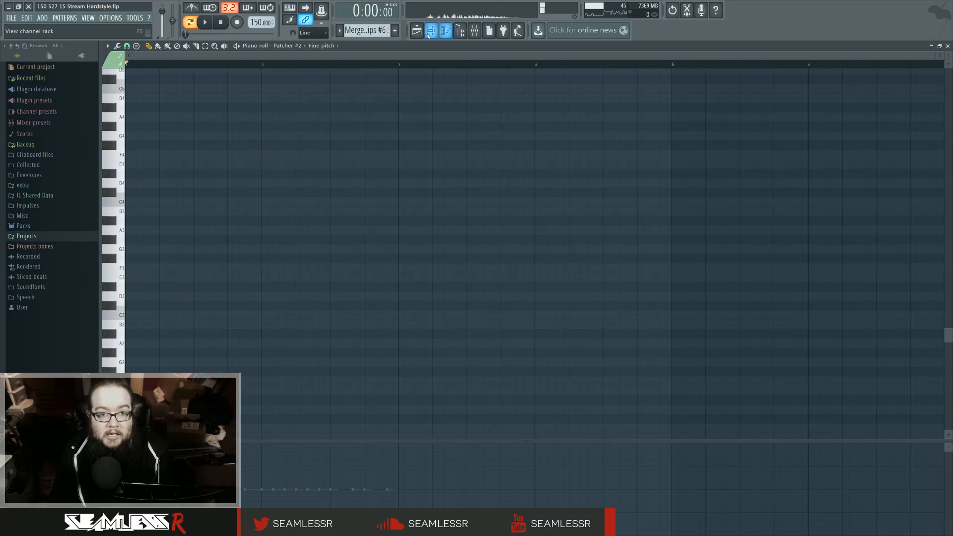
Step: Return to the playlist, play the transition from just before bar 158 and examine the tracks beneath it
key("F5")
left_click(440, 66)
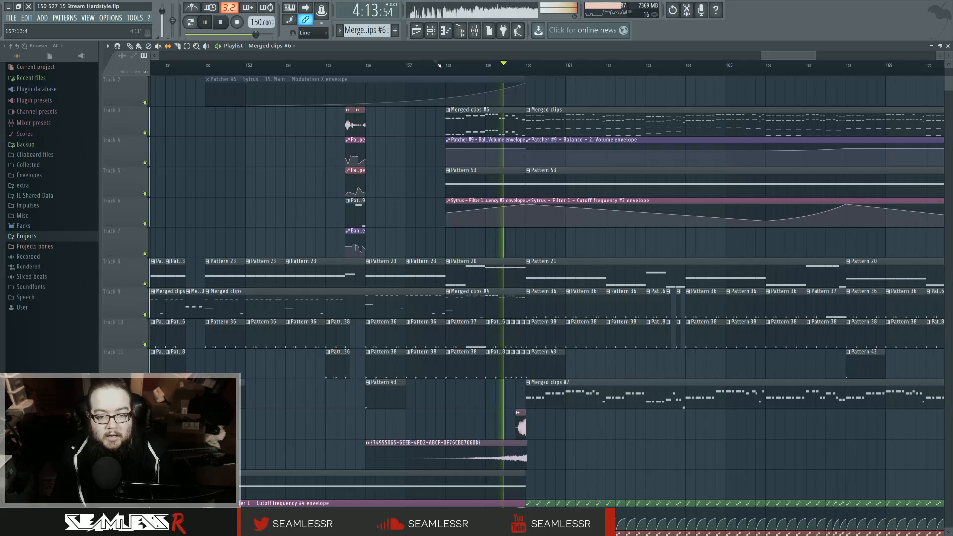
left_click(438, 65)
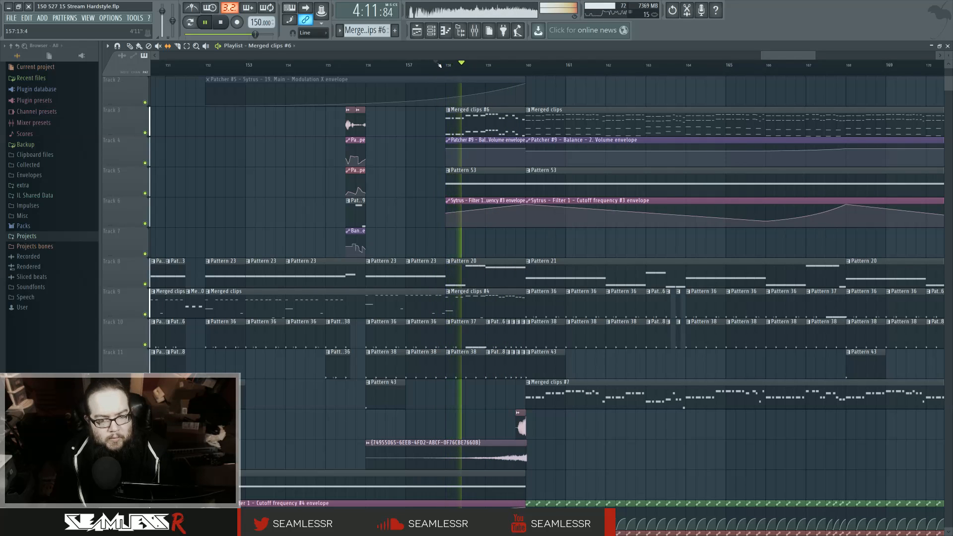
key("space")
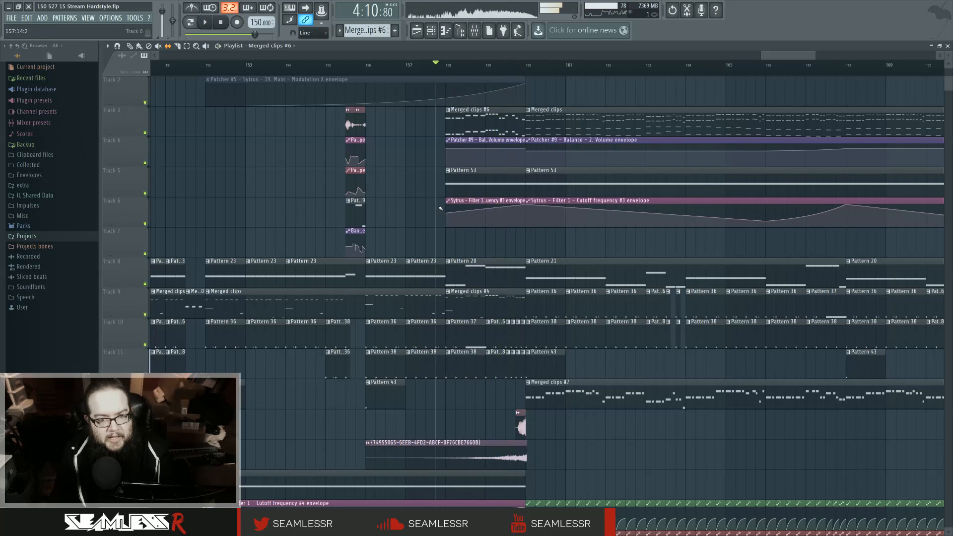
scroll(440, 229, "down", 6)
scroll(440, 228, "down", 3)
scroll(457, 292, "up", 10)
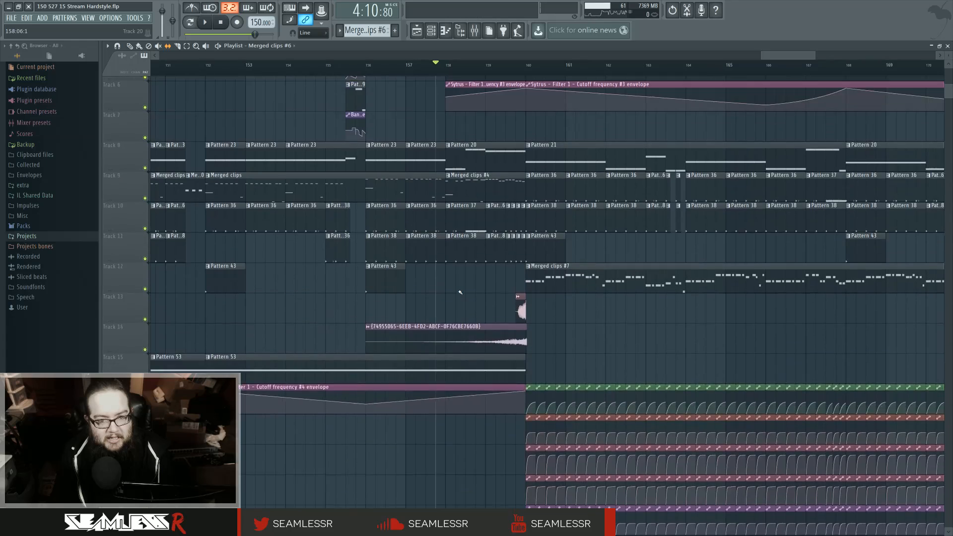
Step: Solo Track 10 and play it from just before bar 158, restore all tracks and play the passage again in full
right_click(145, 314)
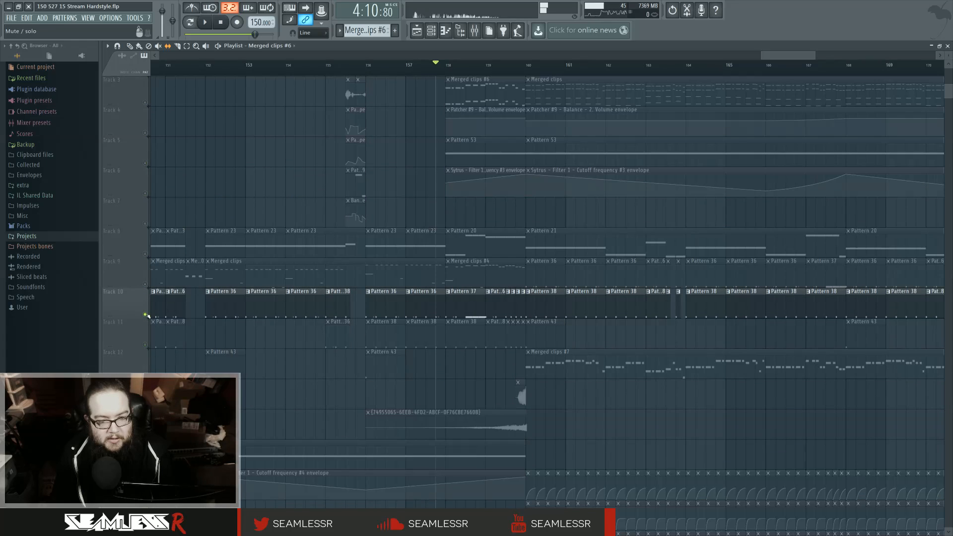
key("space")
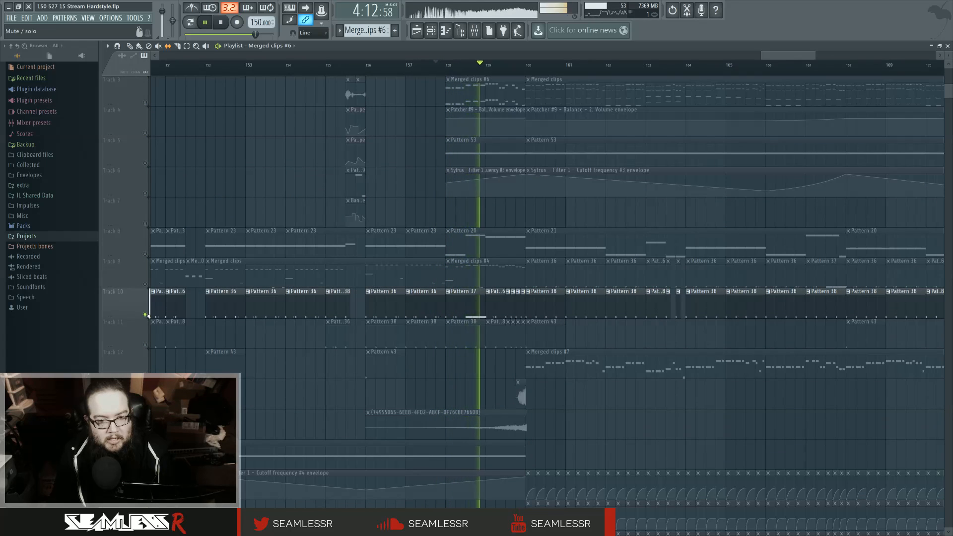
key("space")
key("space")
right_click(145, 314)
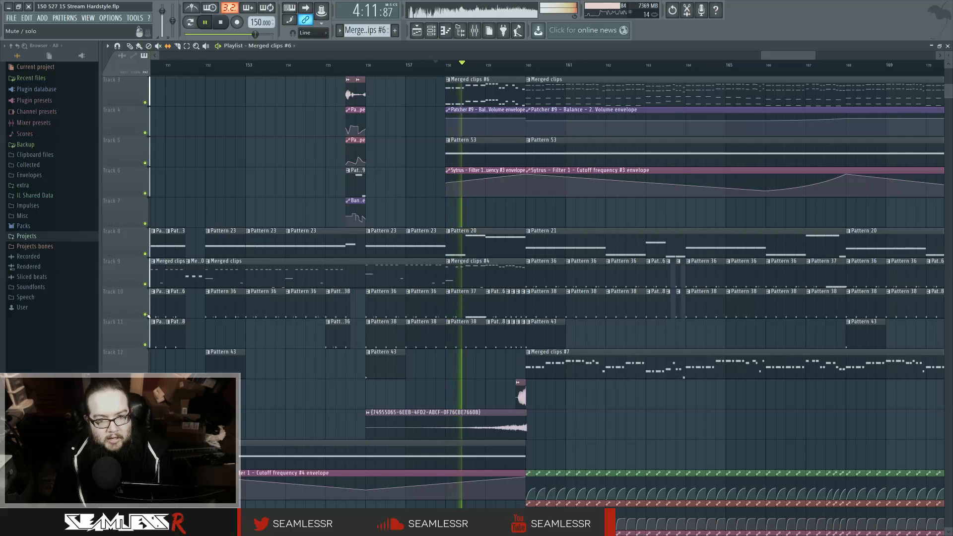
key("space")
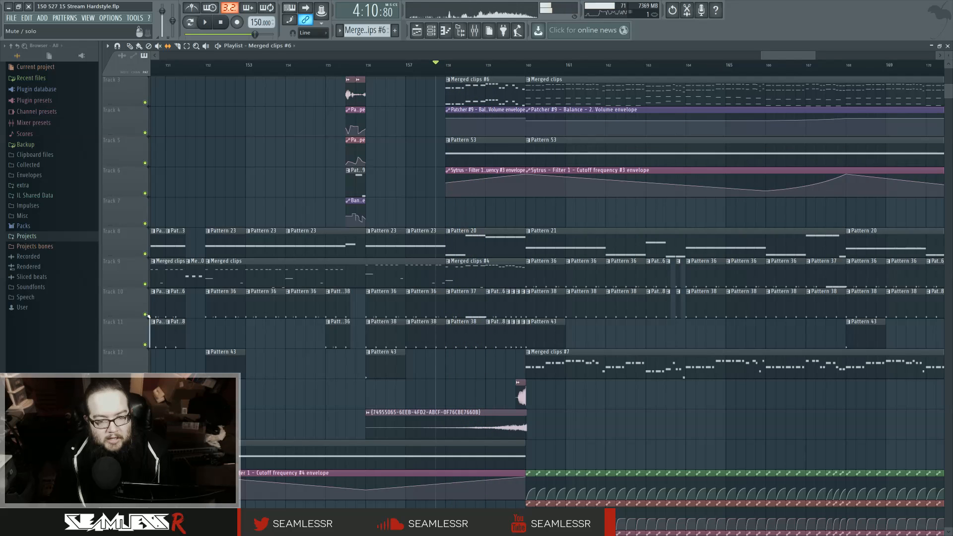
Step: Mute Track 3, play the passage from just before bar 158 without it, and unmute the track
left_click(145, 102)
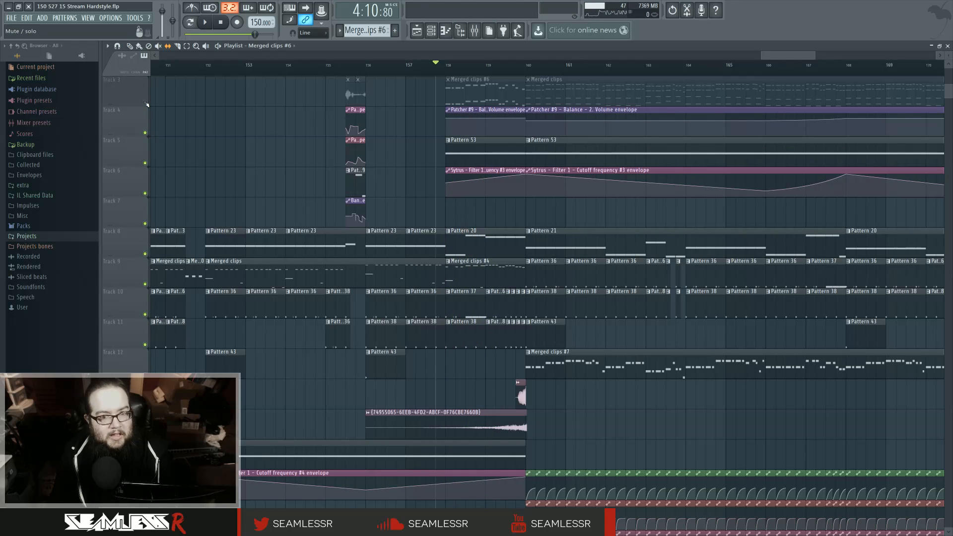
key("space")
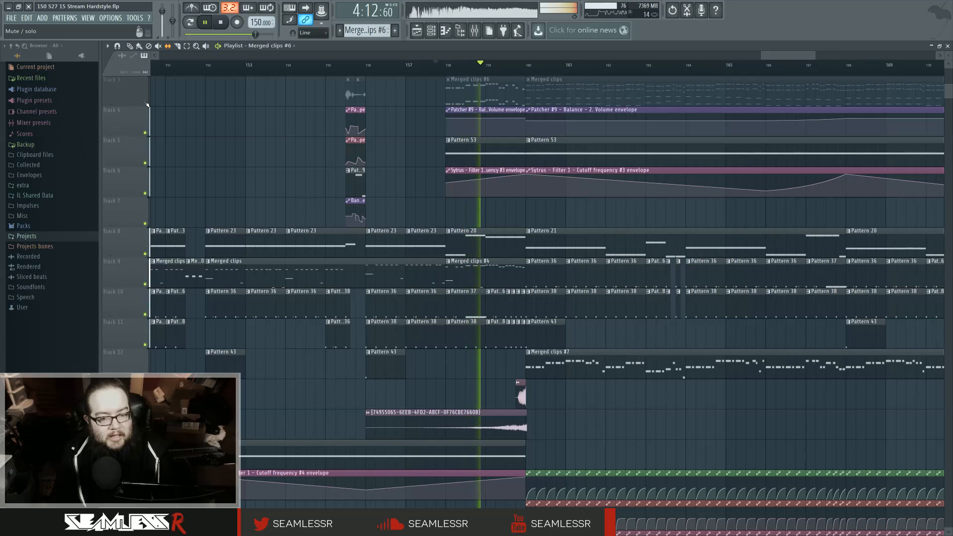
key("space")
left_click(145, 103)
Step: Delete the Pattern 53 and Sytrus cutoff envelope clips between bars 158 and 160 on Tracks 5 and 6, and play the transition
scroll(364, 175, "down", 2)
scroll(368, 178, "down", 1)
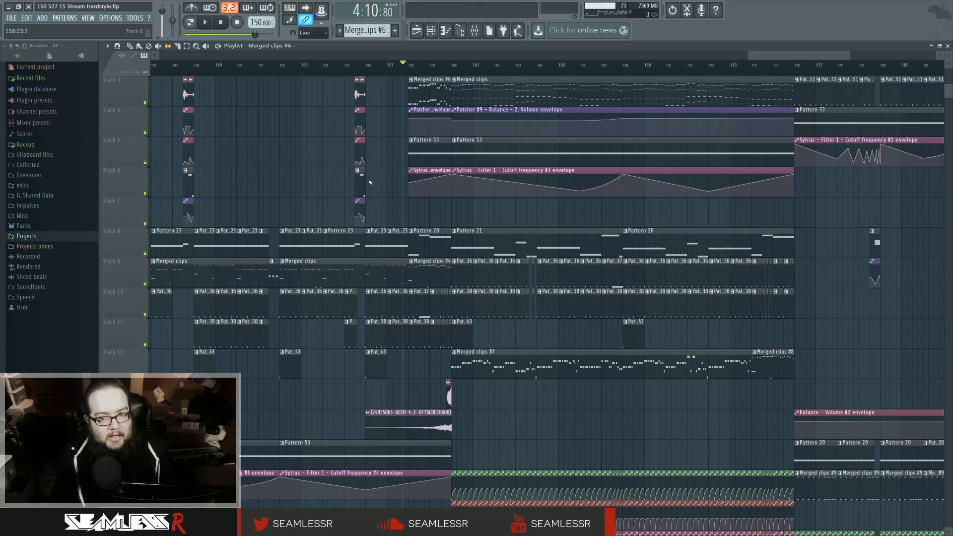
right_click(422, 149)
right_click(424, 184)
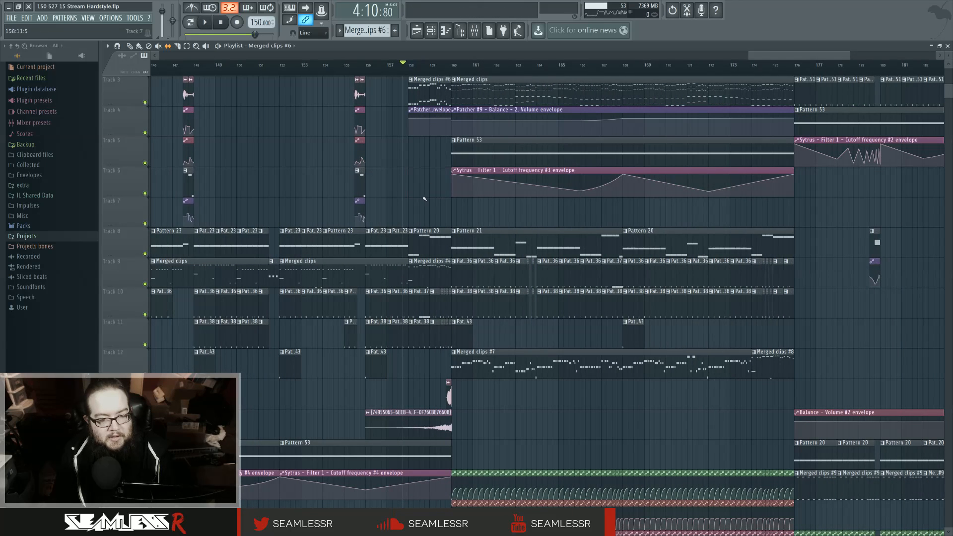
key("space")
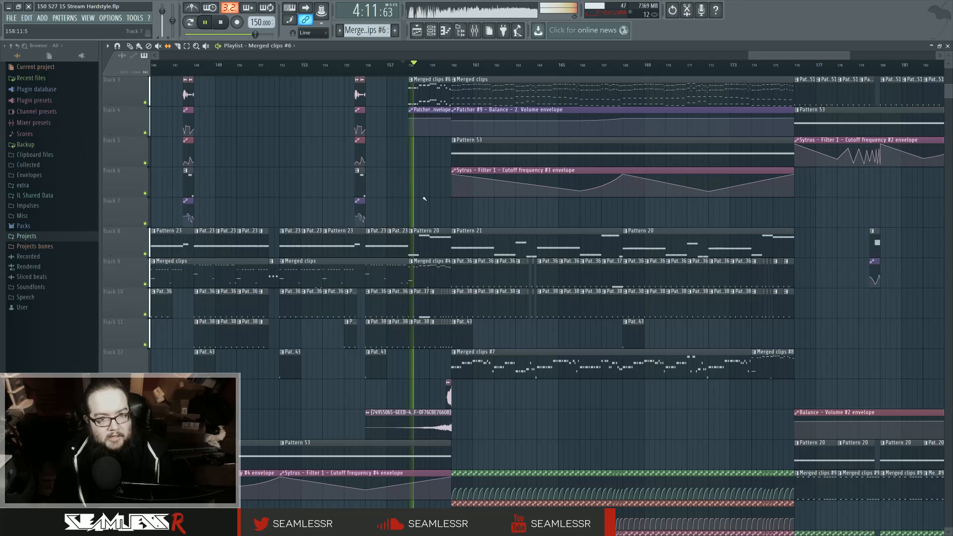
key("space")
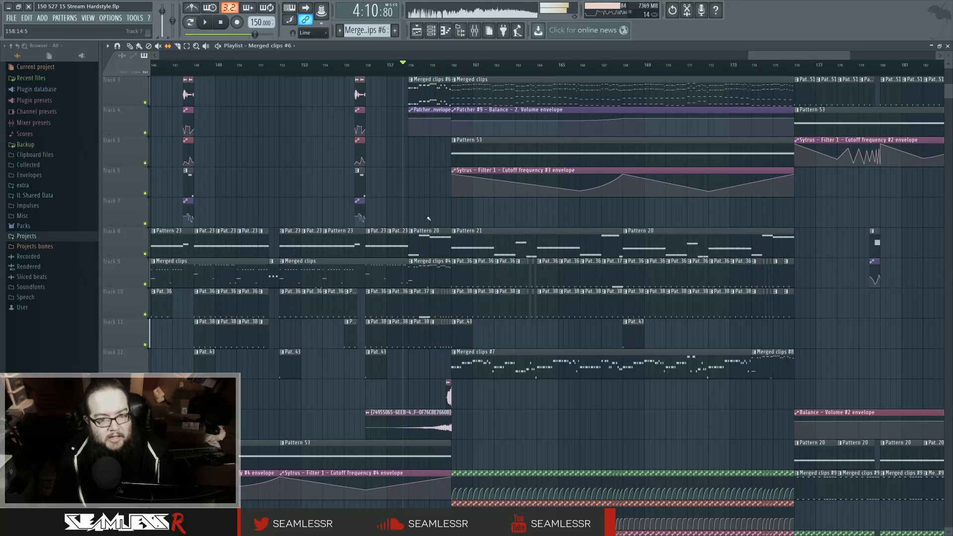
Step: Fill the second half of bar 158 on Track 11 with three Pattern 38 clips, each 0:02:4 long, and play the result
scroll(427, 208, "up", 2)
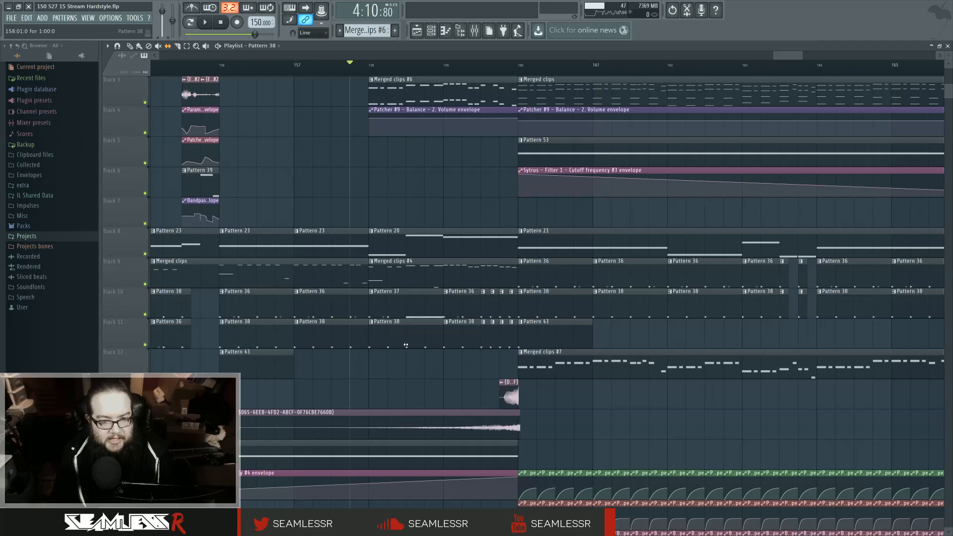
scroll(406, 345, "up", 2)
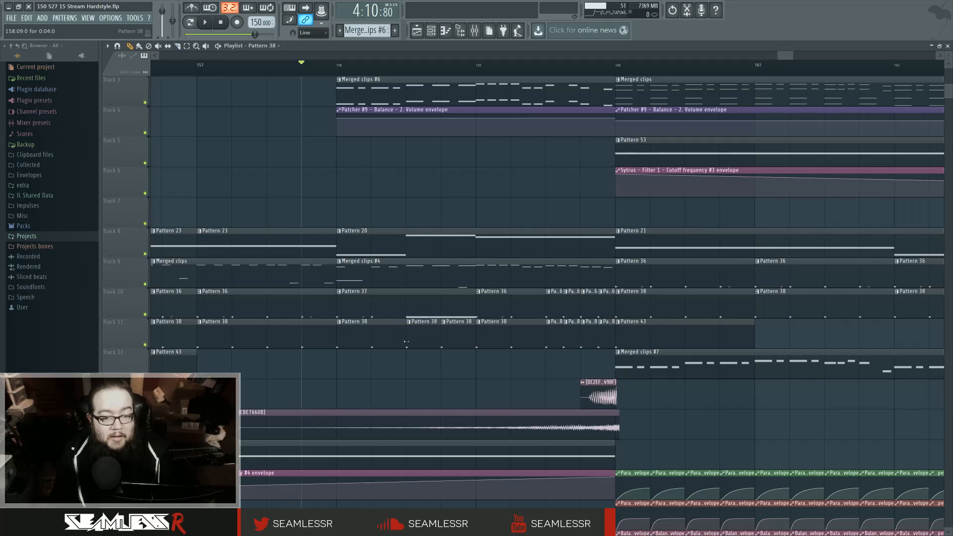
right_click(442, 329)
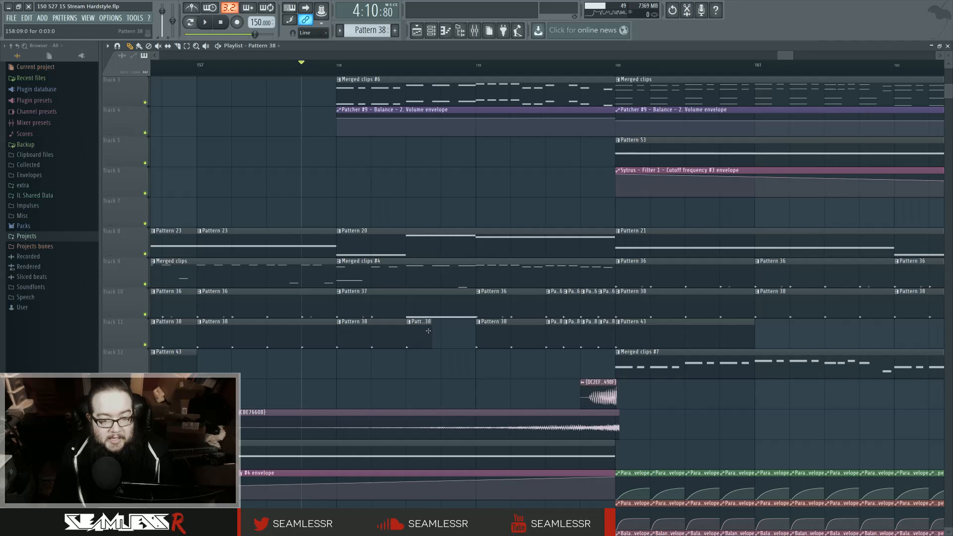
scroll(428, 331, "up", 1)
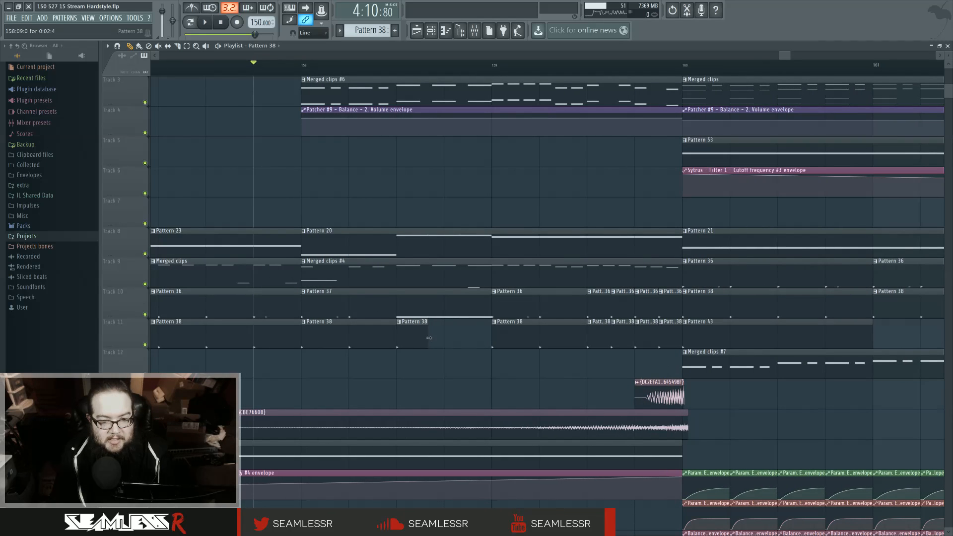
left_click(430, 337)
left_click(466, 358)
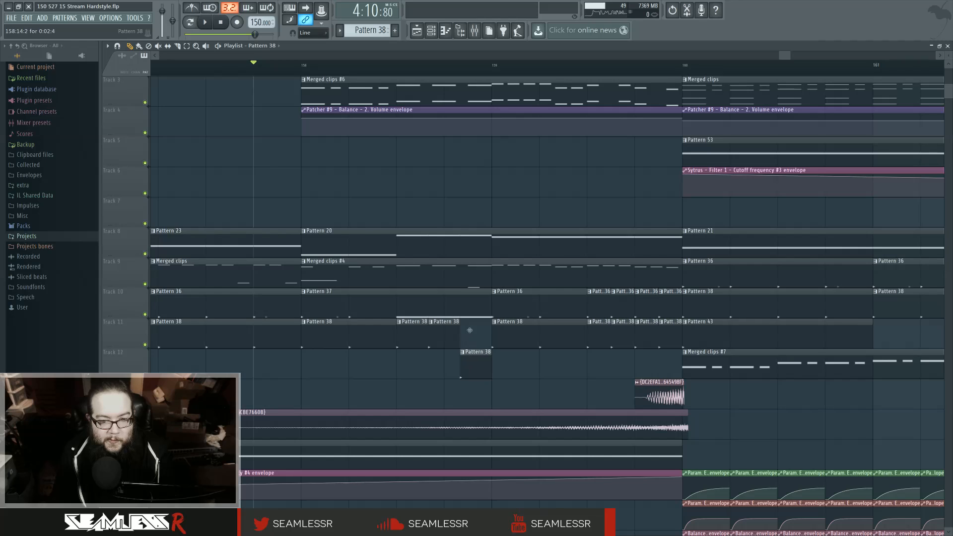
left_click_drag(470, 331, 471, 327)
key("space")
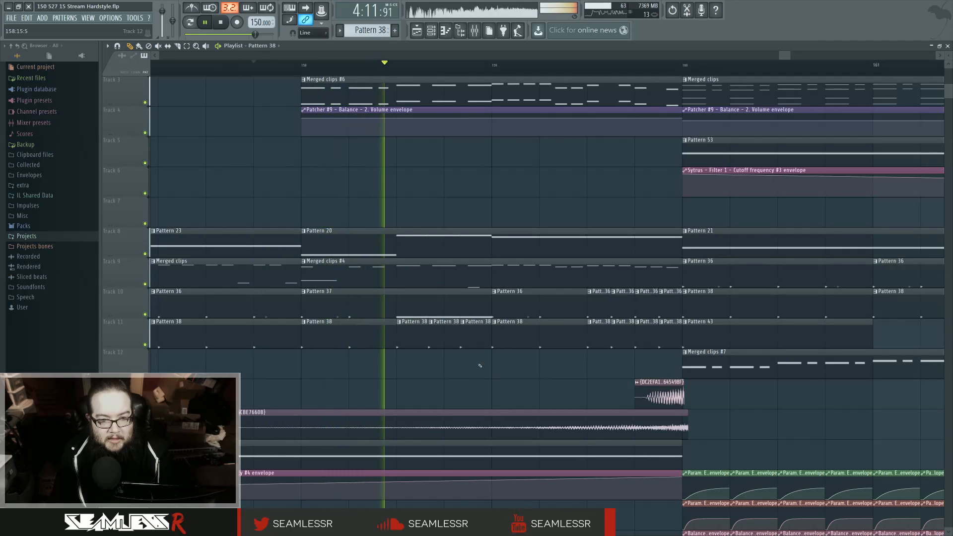
key("space")
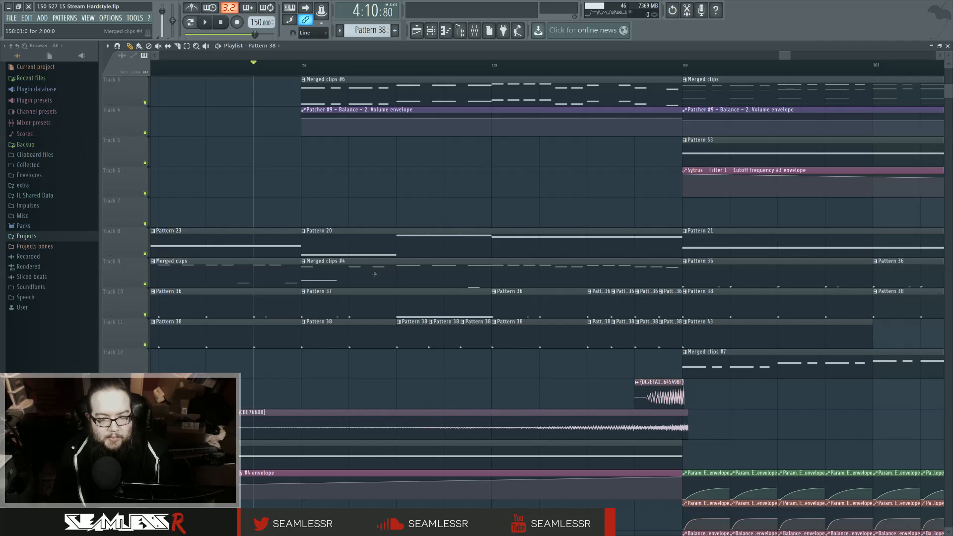
left_click(304, 263)
left_click(329, 311)
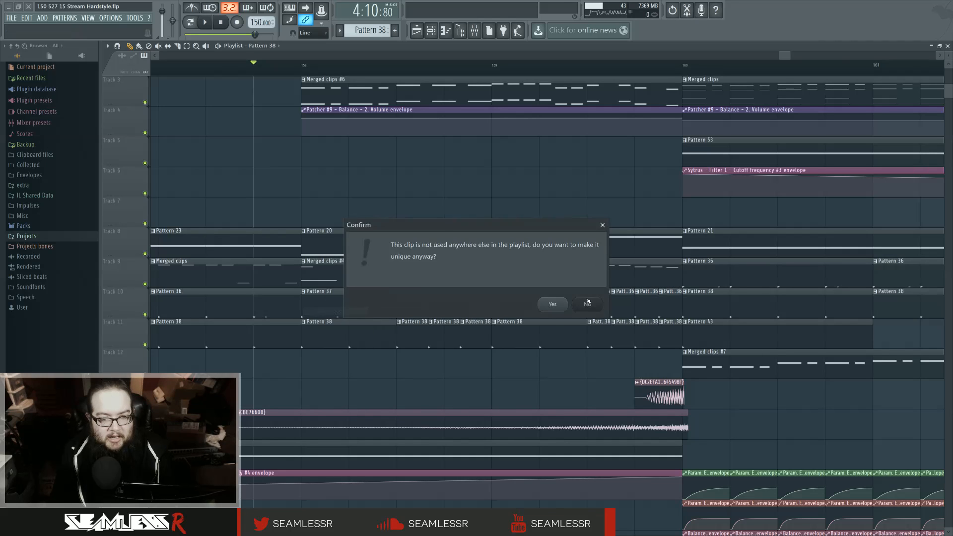
left_click(588, 303)
Step: Open the Patcher #7 notes of Merged clips #4, delete the low F#2 note late in bar 1 and audition the pattern
double_click(499, 264)
left_click(204, 22)
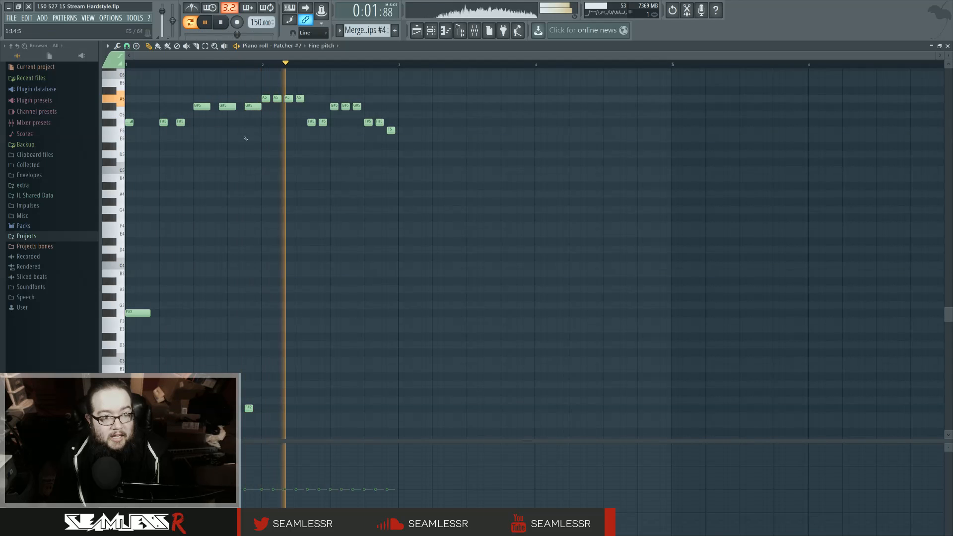
key("space")
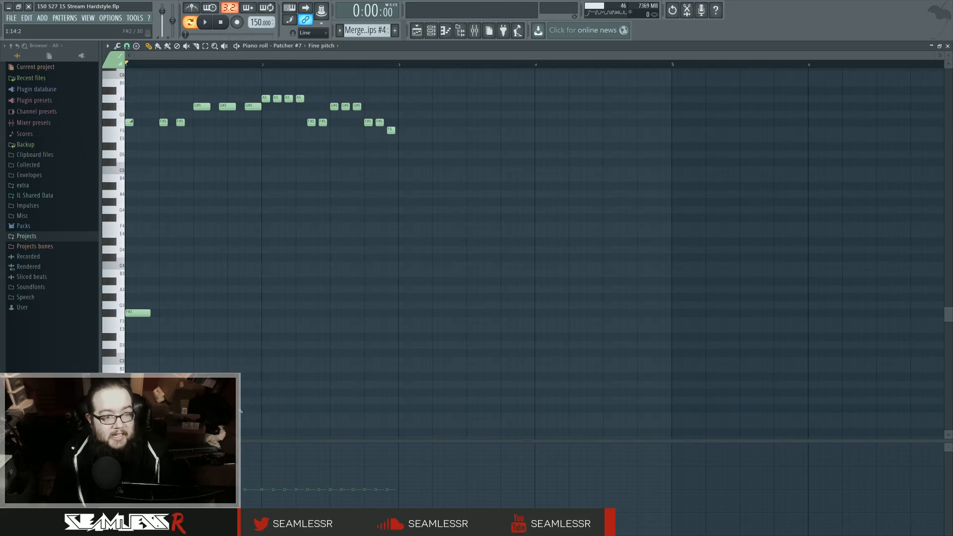
scroll(241, 411, "up", 2)
key("space")
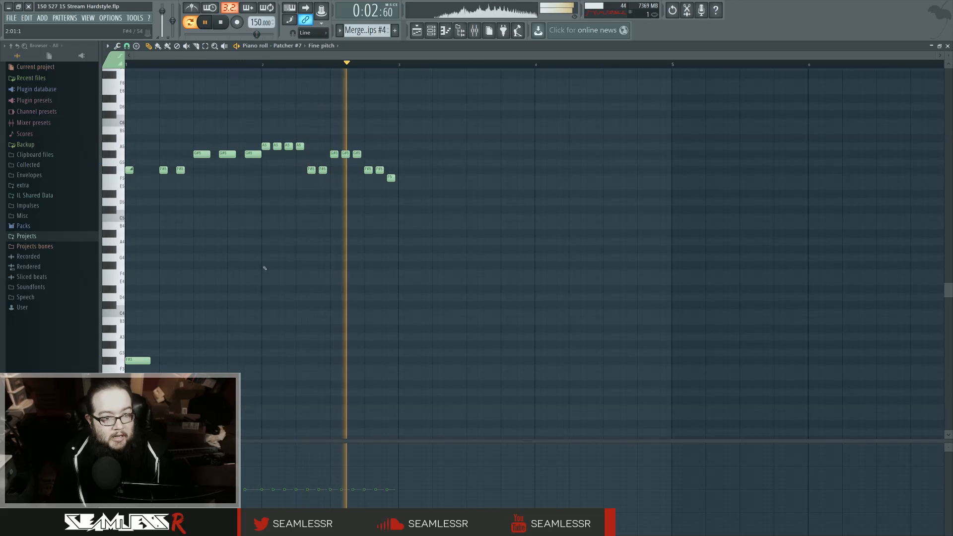
key("space")
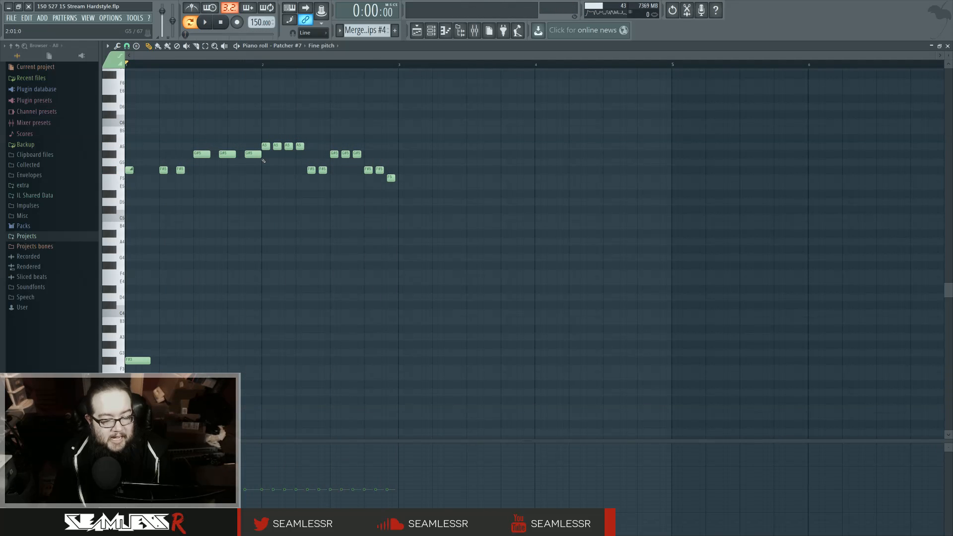
Step: Return to the playlist and play the build-up around bar 158 with all layers
left_click(418, 31)
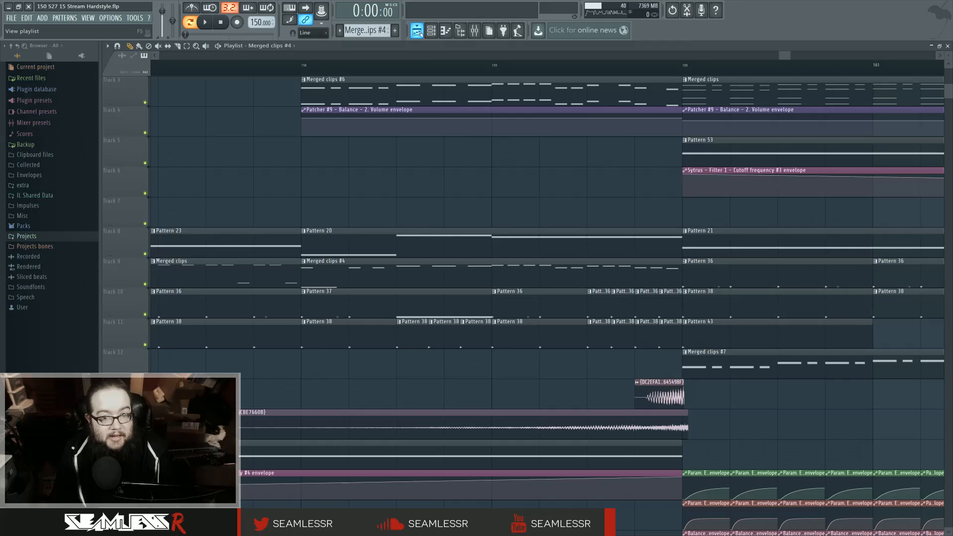
key("space")
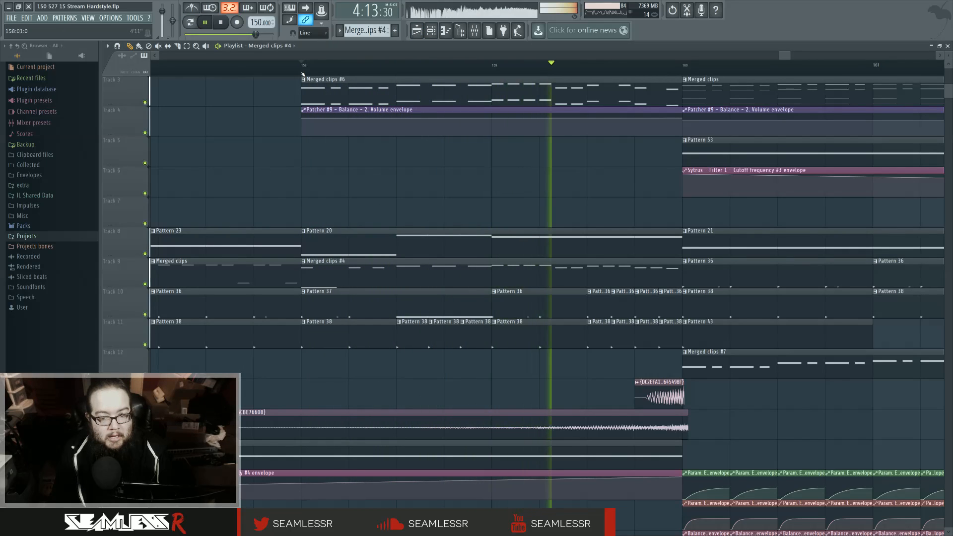
key("space")
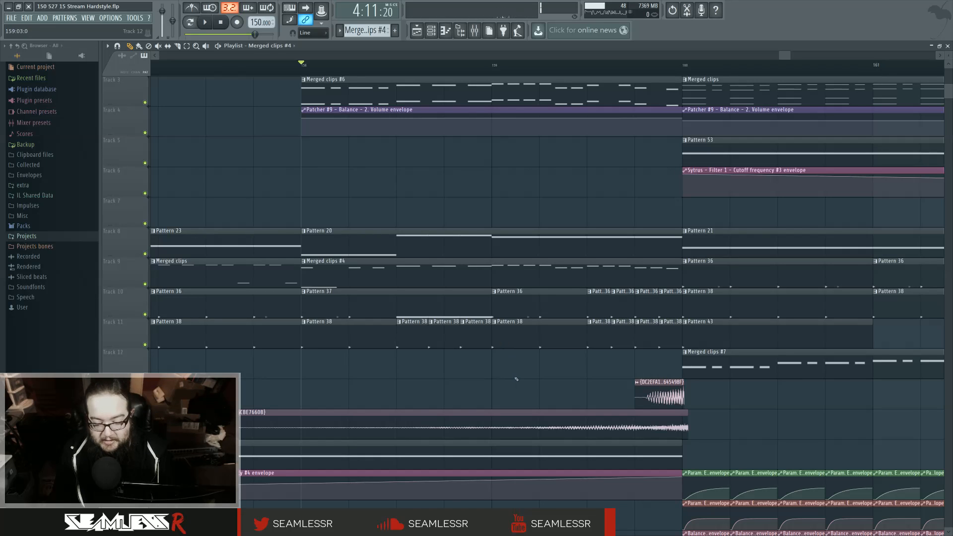
Step: Examine the whole arrangement from the start marker to Marker #3, including the lower tracks
scroll(517, 377, "down", 5)
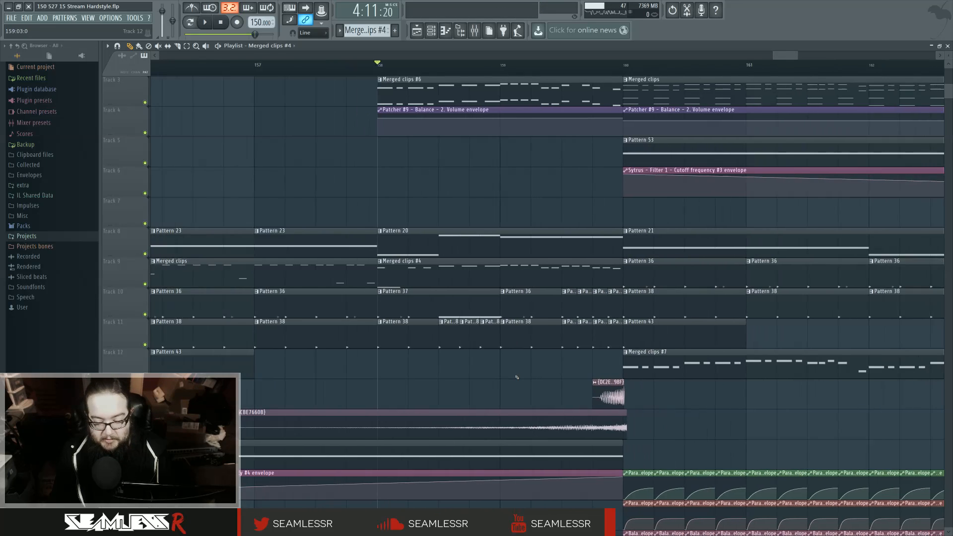
scroll(517, 377, "down", 5)
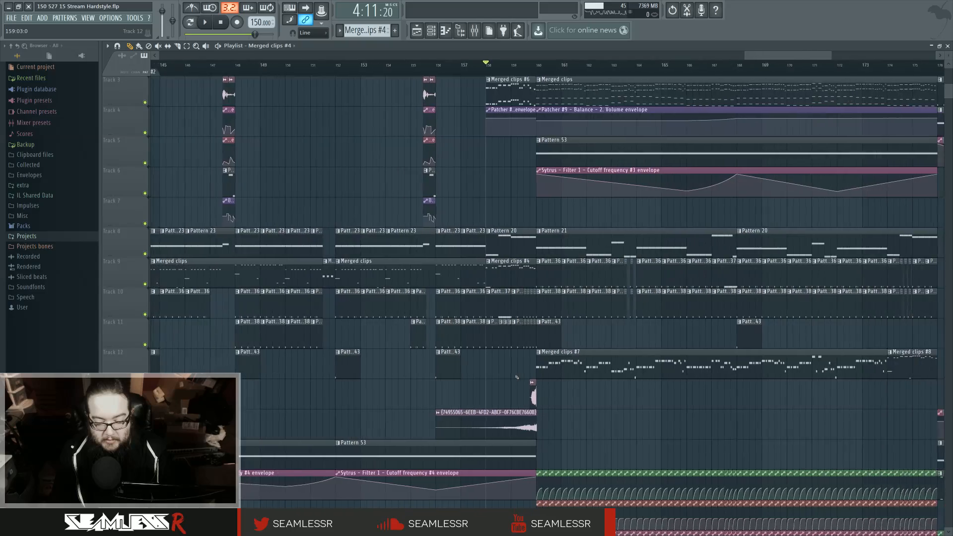
scroll(517, 377, "down", 3)
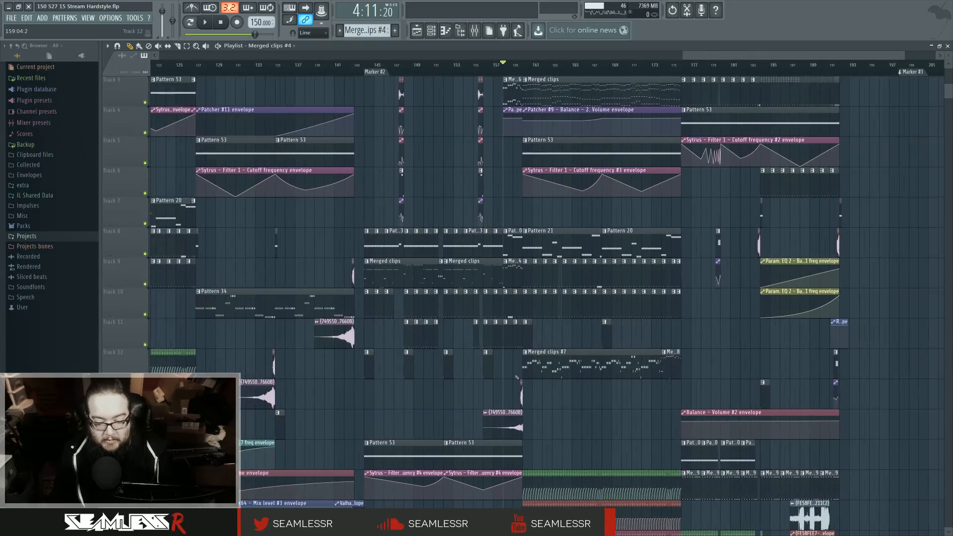
scroll(517, 378, "up", 5)
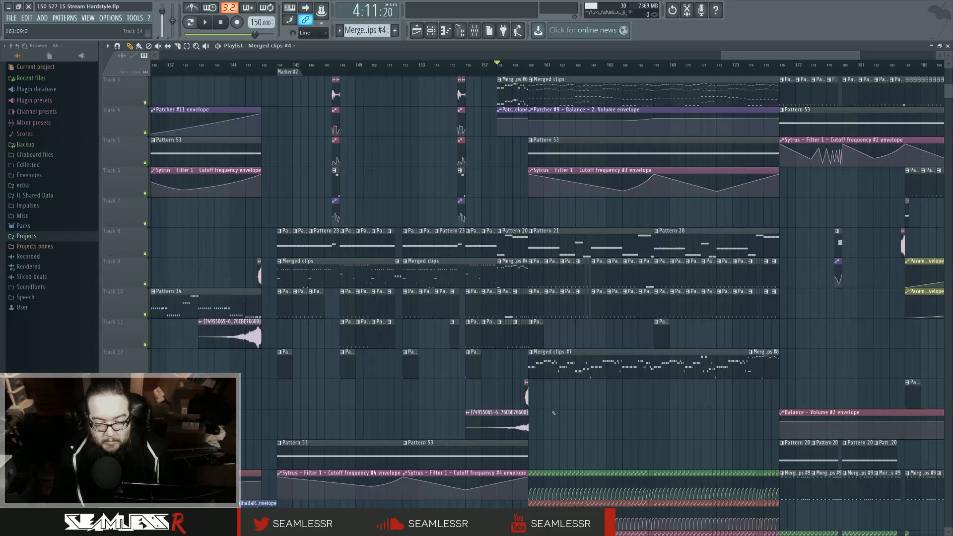
scroll(566, 404, "down", 6)
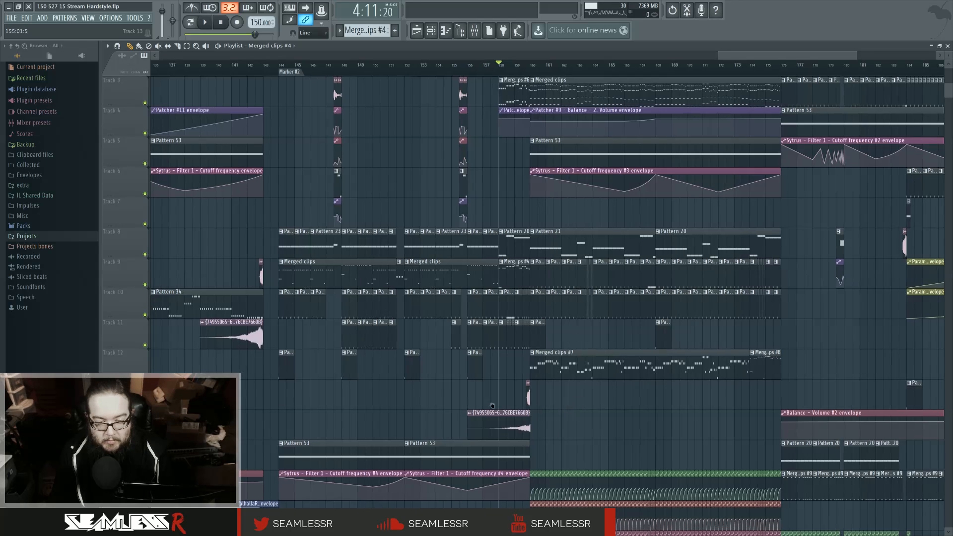
scroll(592, 406, "down", 5)
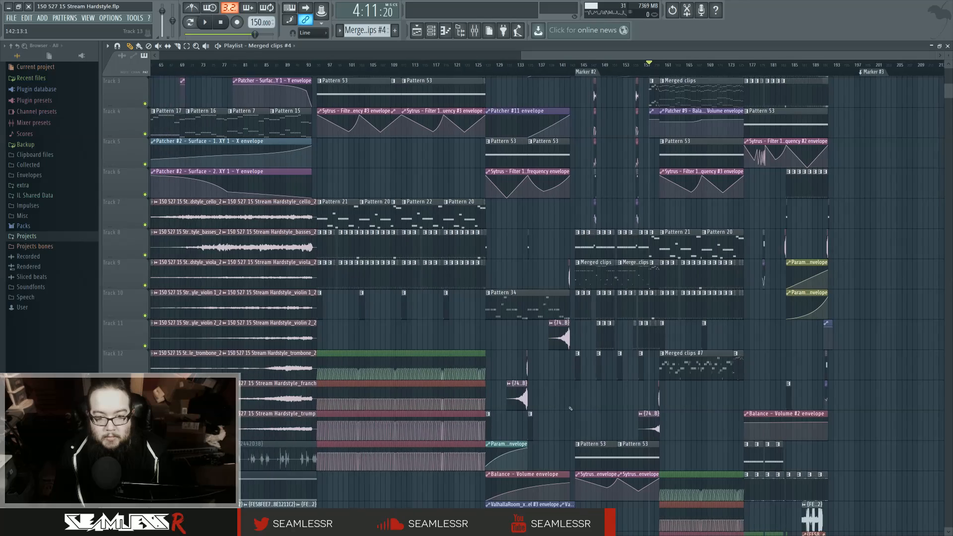
scroll(533, 402, "up", 2)
scroll(533, 402, "down", 4)
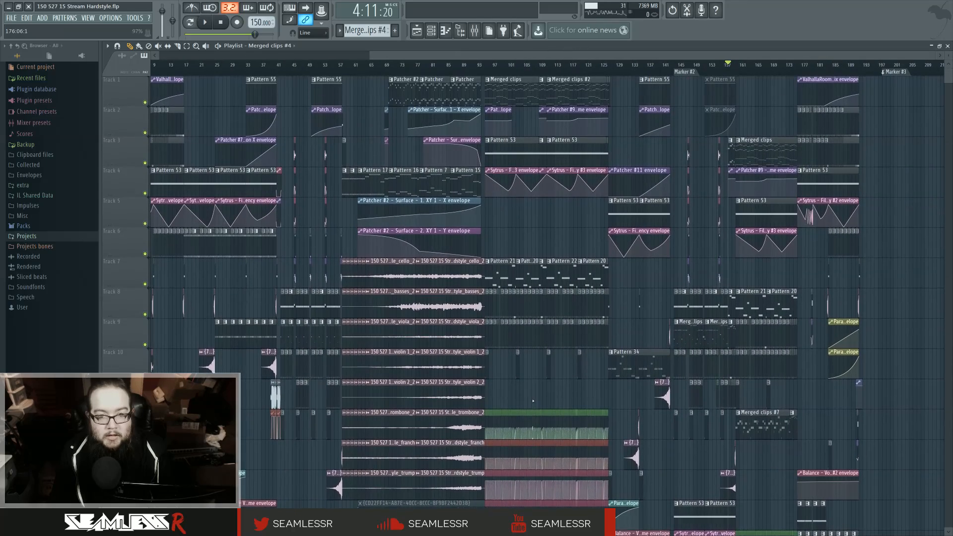
scroll(552, 396, "right", 1)
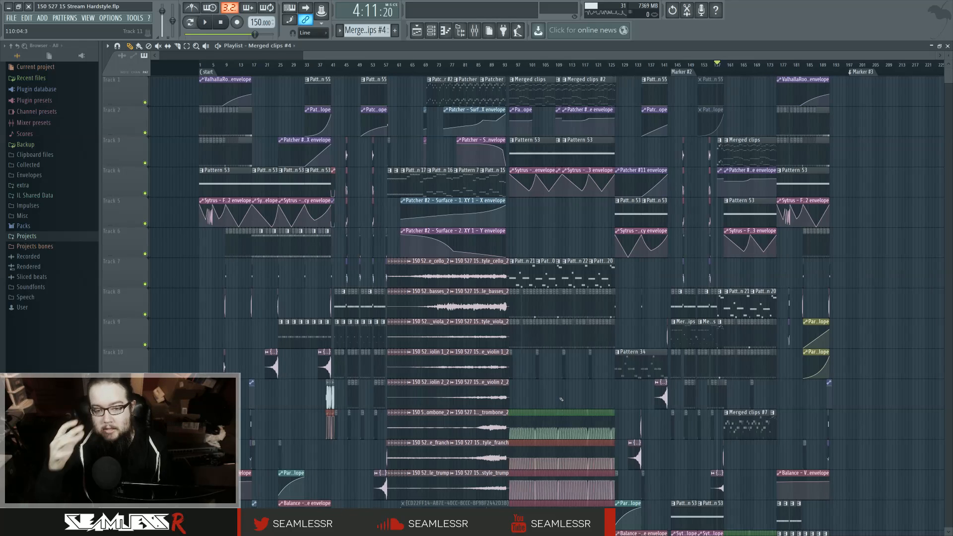
scroll(561, 398, "left", 1)
scroll(574, 403, "right", 2)
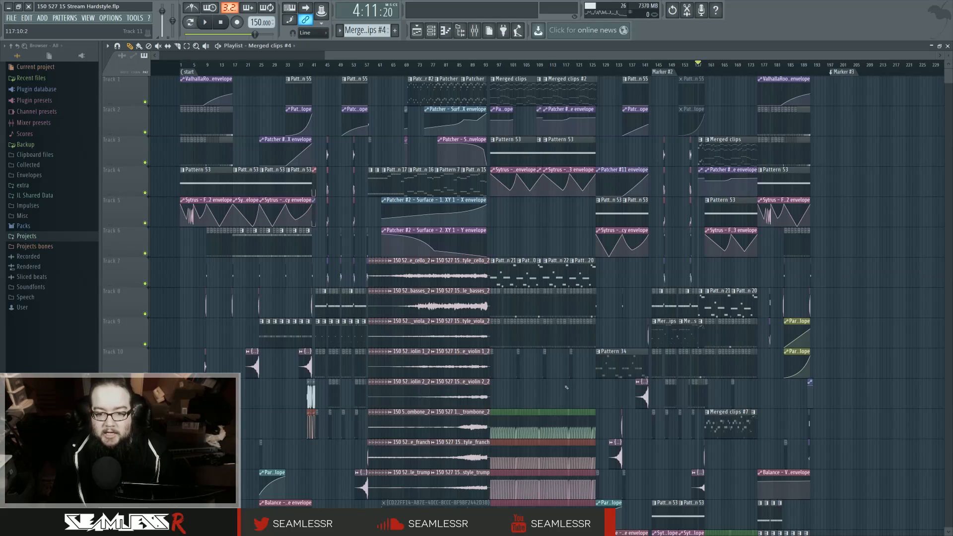
scroll(566, 386, "down", 6)
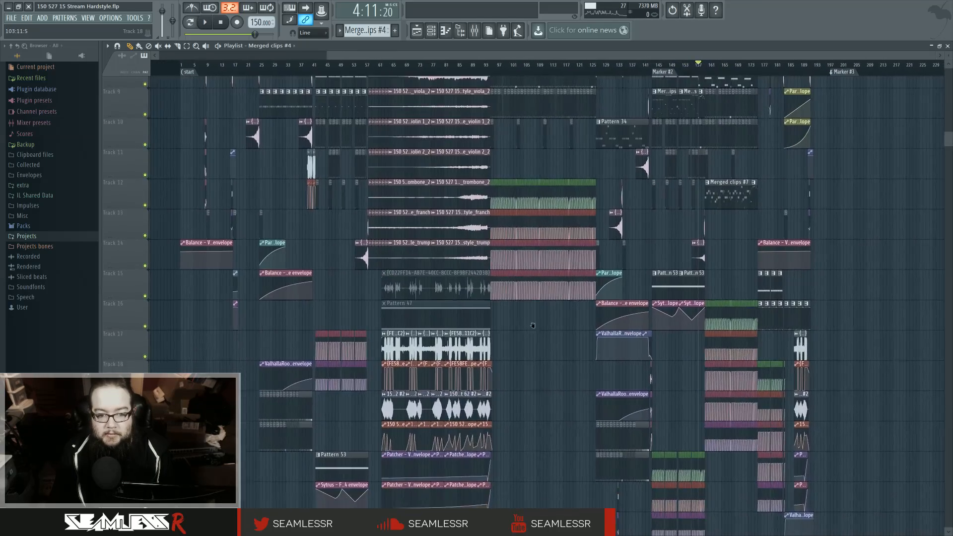
Step: Move the audio clip at bar 173 from Track 24 down to Track 26
left_click_drag(532, 326, 549, 262)
left_click_drag(541, 392, 447, 278)
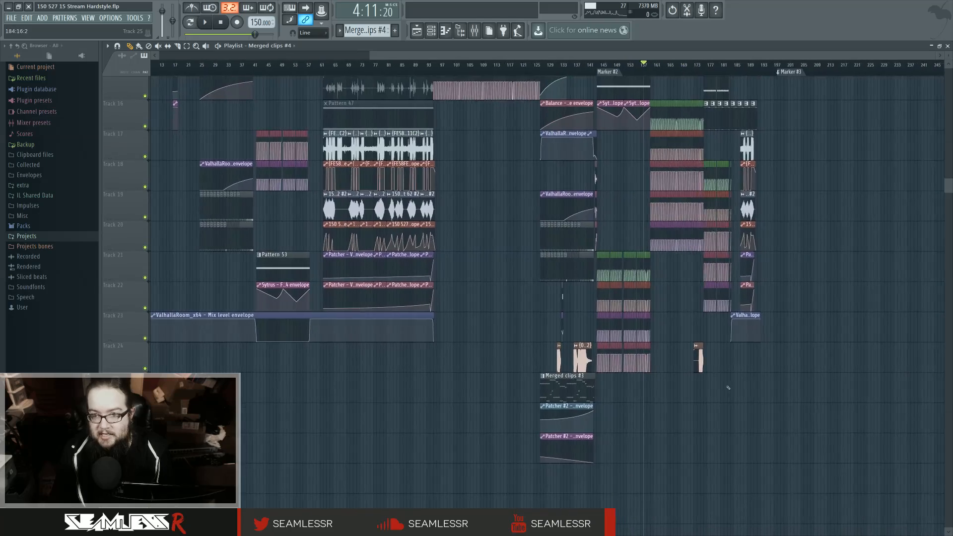
scroll(728, 388, "up", 4)
left_click_drag(722, 347, 585, 394)
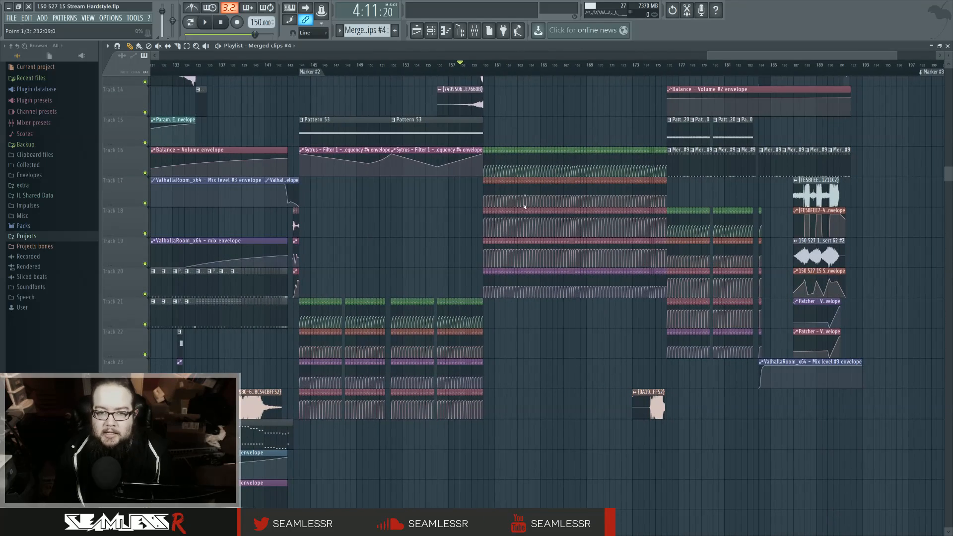
left_click_drag(486, 144, 668, 300)
scroll(547, 303, "up", 1)
scroll(547, 303, "up", 3)
key("ctrl+d")
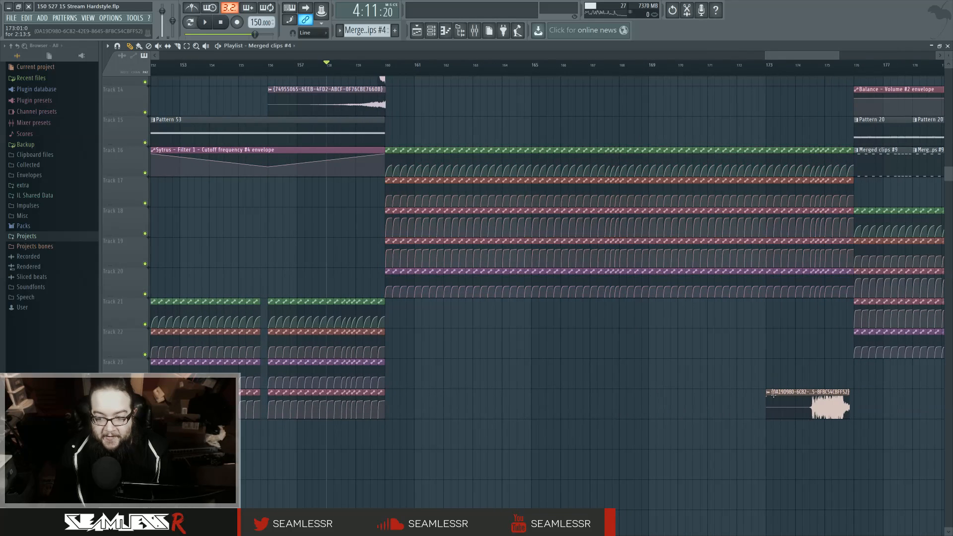
left_click_drag(775, 403, 776, 452)
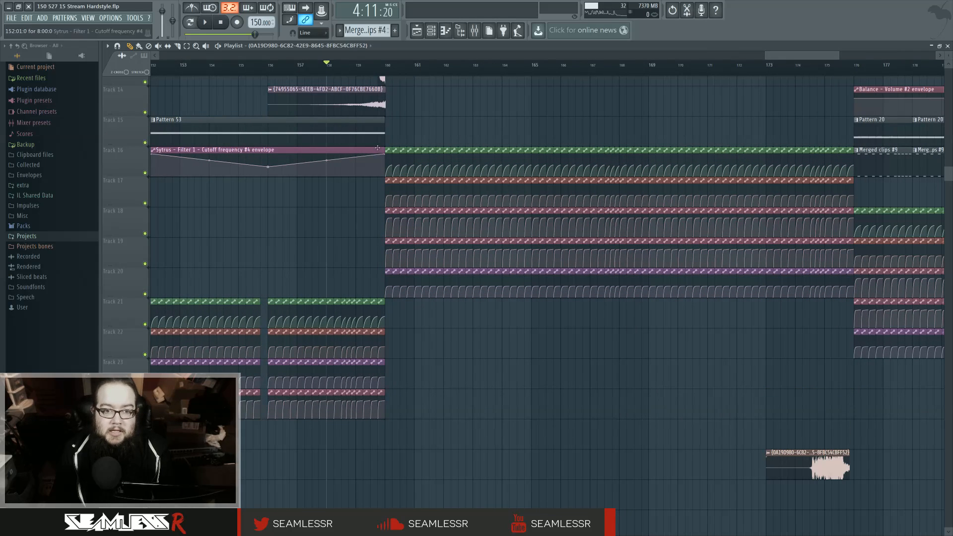
Step: Move the five rows of automation clips between bars 160 and 176 from Tracks 16–20 down to Tracks 21–25
left_click_drag(391, 143, 853, 329)
scroll(420, 154, "up", 3)
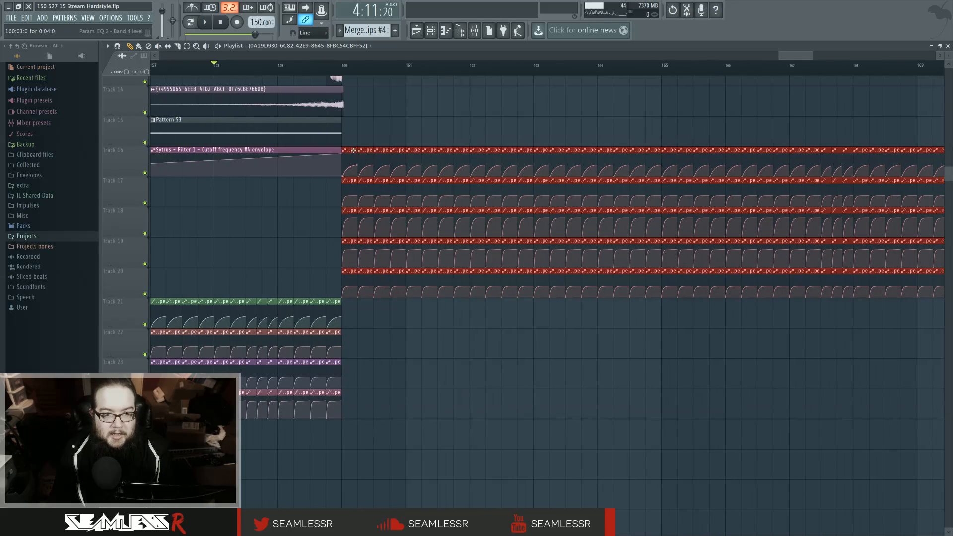
left_click_drag(353, 154, 353, 302)
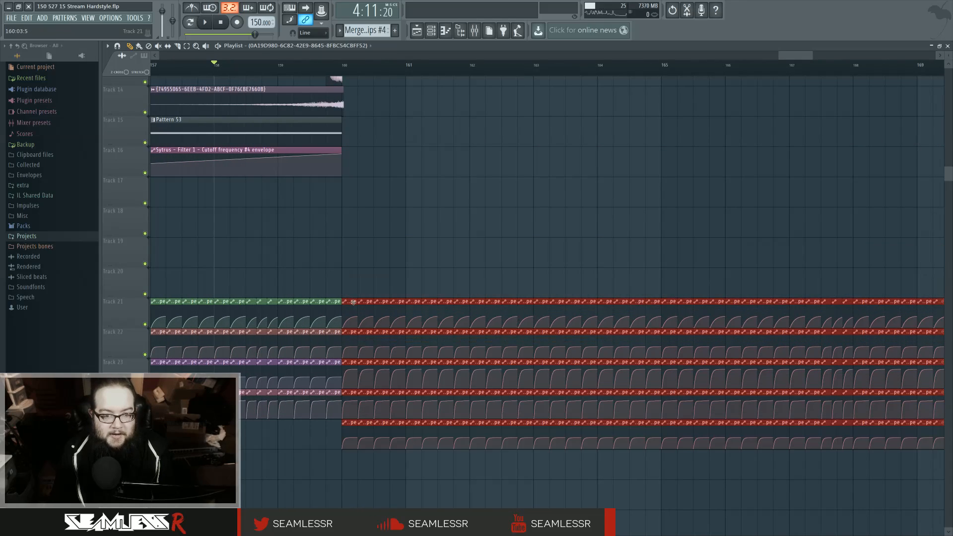
left_click(362, 271)
scroll(489, 237, "down", 5)
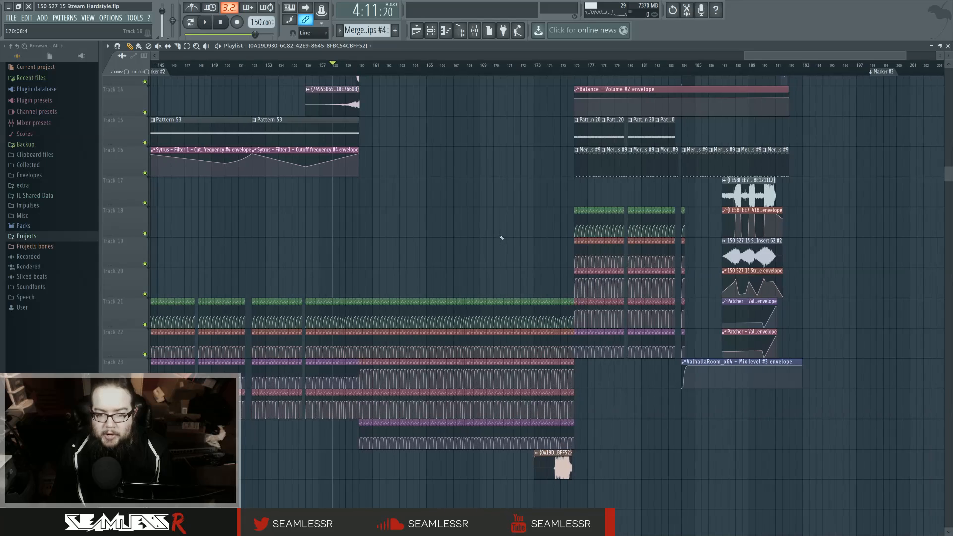
Step: Play the arrangement from around bar 158, stop it, and restart playback from the beginning of the song
left_click_drag(578, 204, 689, 356)
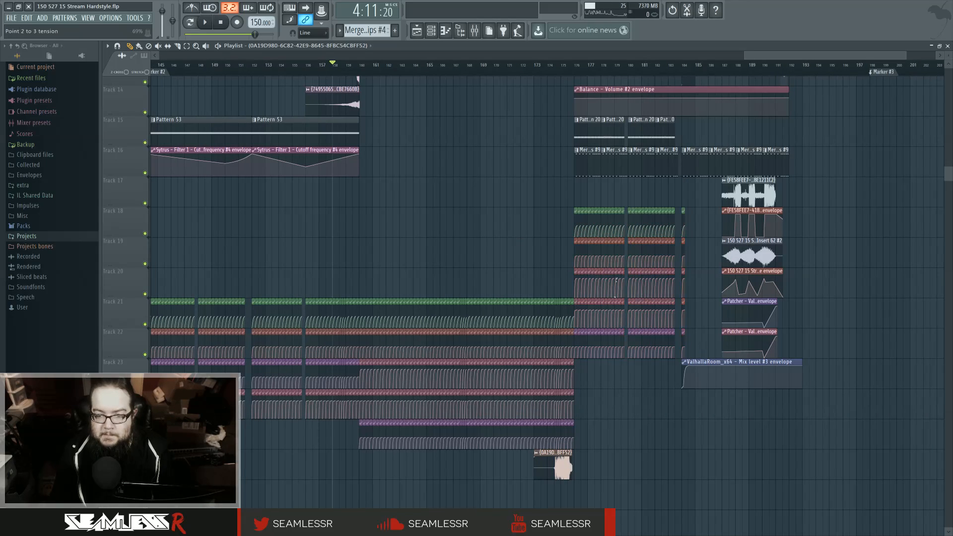
scroll(558, 395, "down", 5)
scroll(557, 395, "up", 3)
scroll(557, 395, "up", 3)
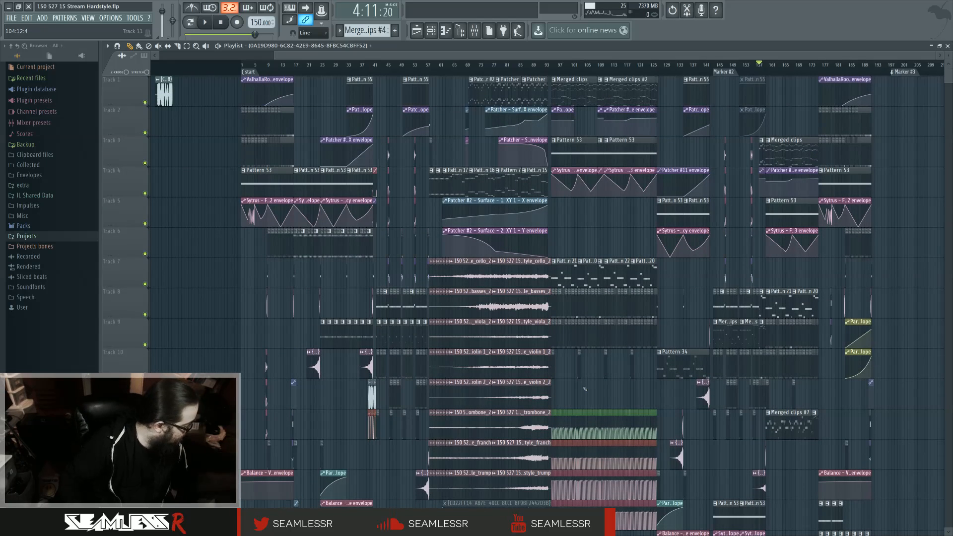
key("space")
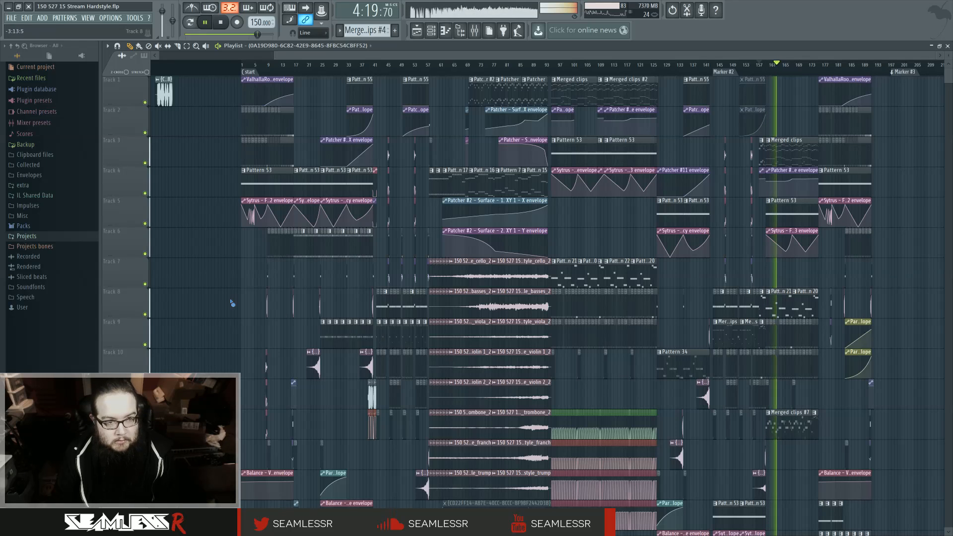
left_click(221, 23)
key("space")
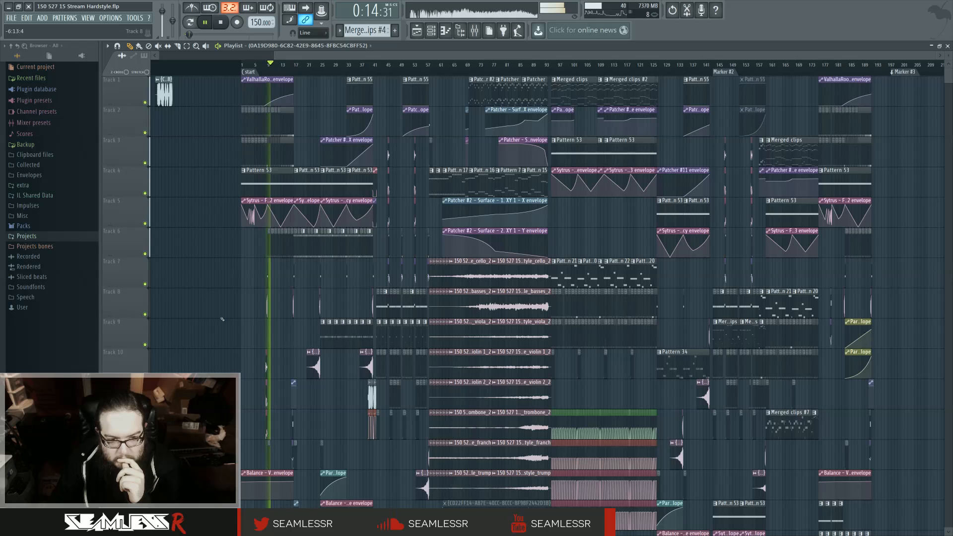
Step: Follow the intro and first build-up across the upper and lower tracks while the song plays
scroll(222, 320, "down", 4)
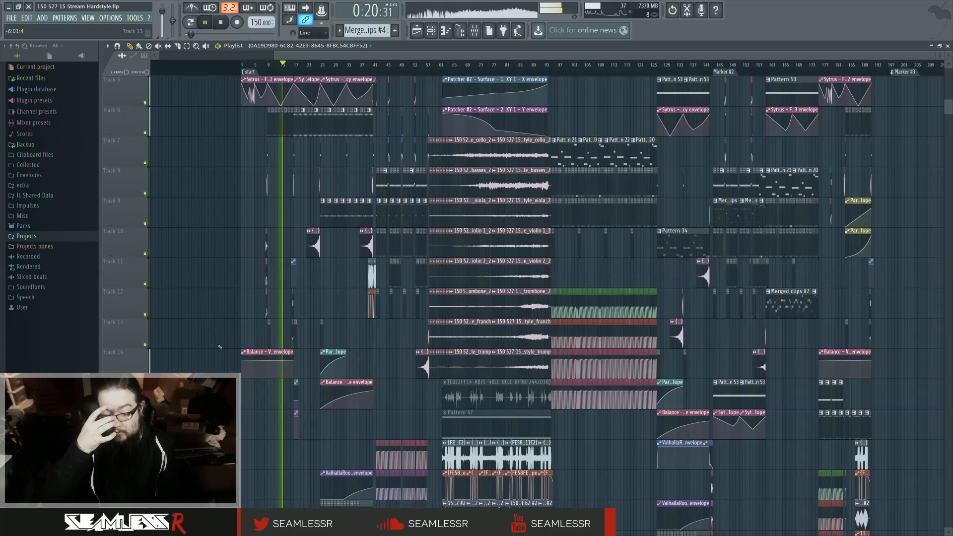
scroll(221, 347, "up", 4)
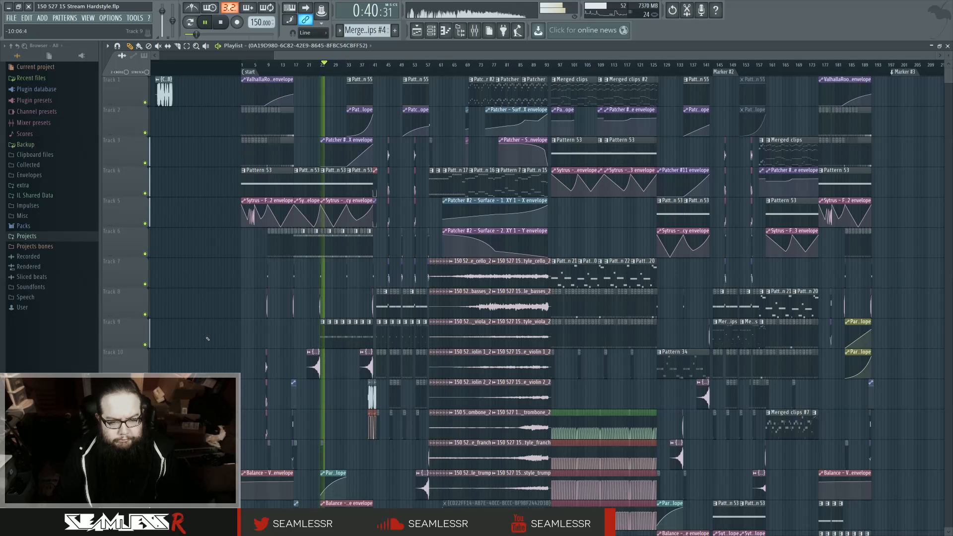
scroll(207, 339, "down", 5)
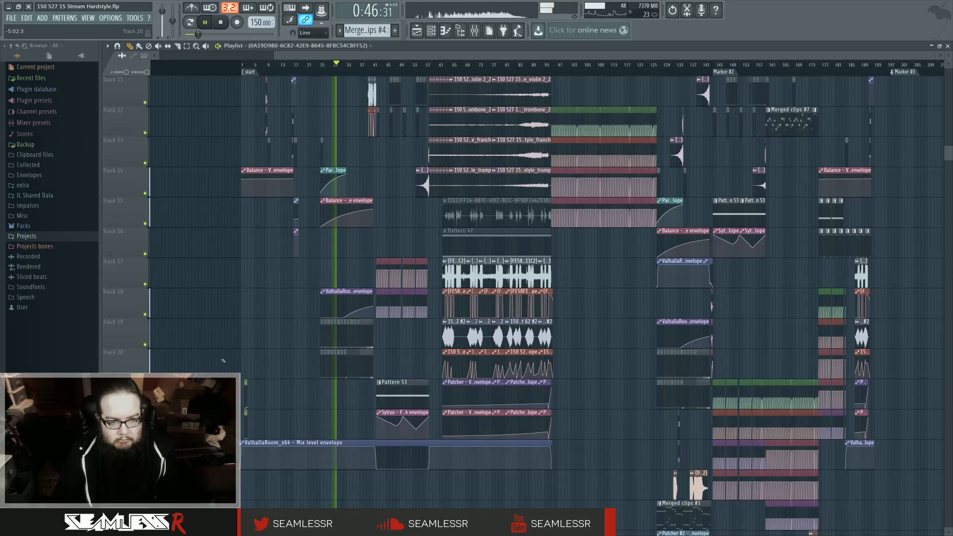
scroll(223, 361, "up", 5)
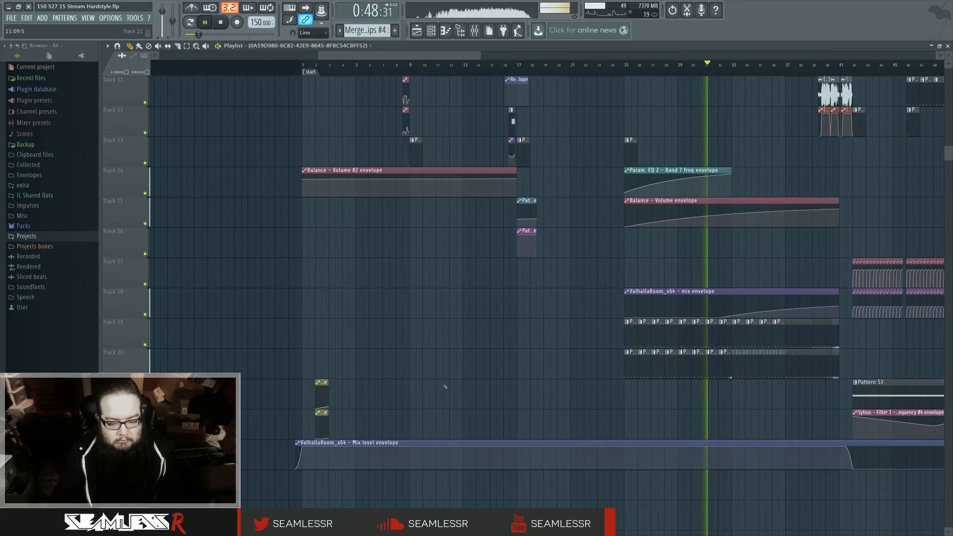
scroll(445, 387, "down", 5)
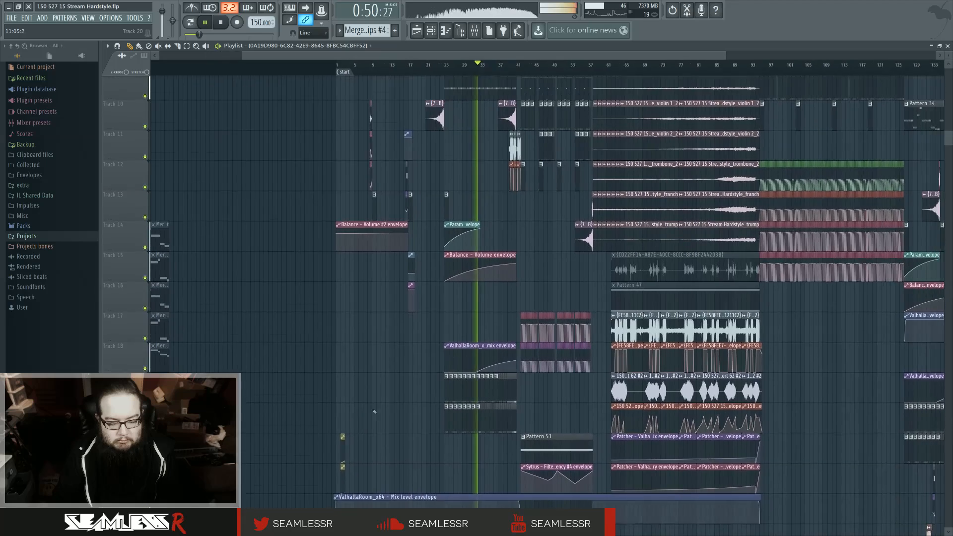
scroll(374, 411, "up", 4)
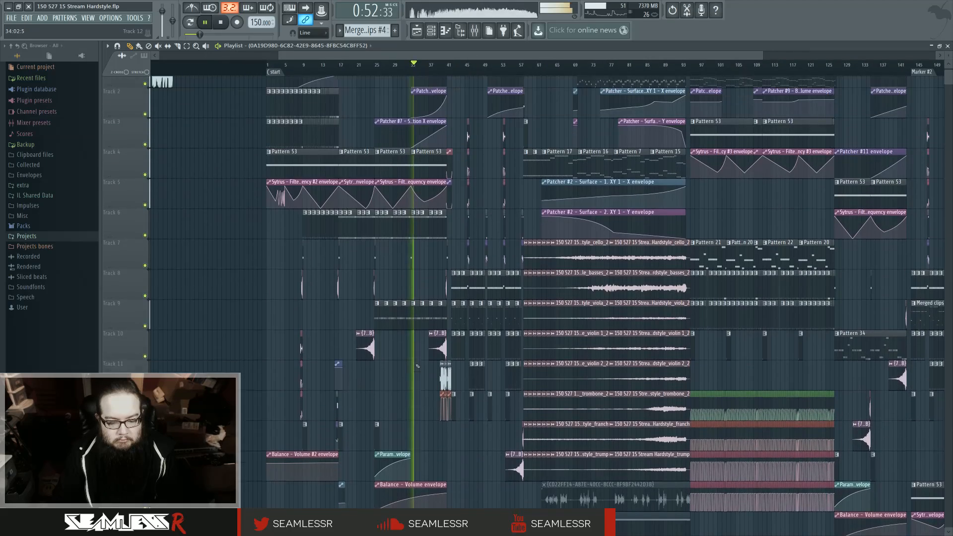
scroll(415, 377, "up", 1)
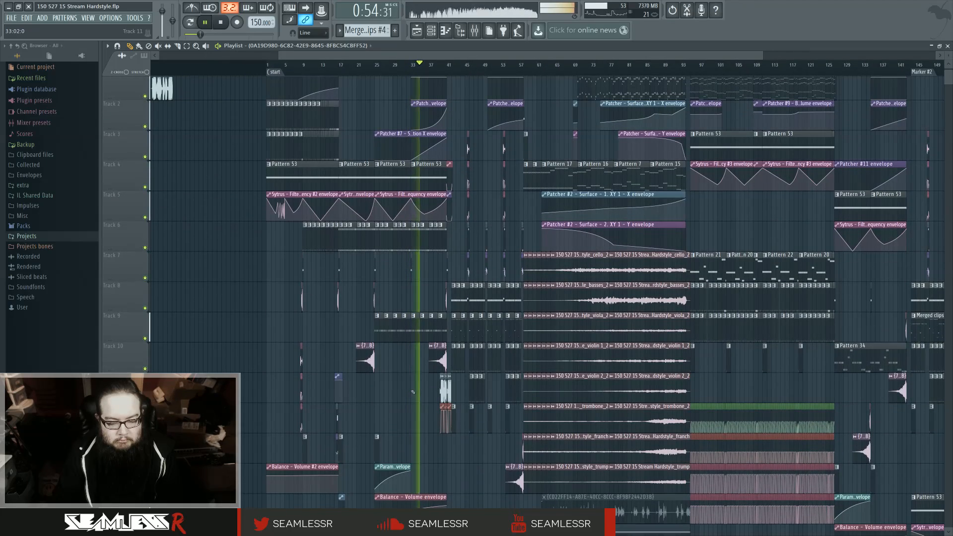
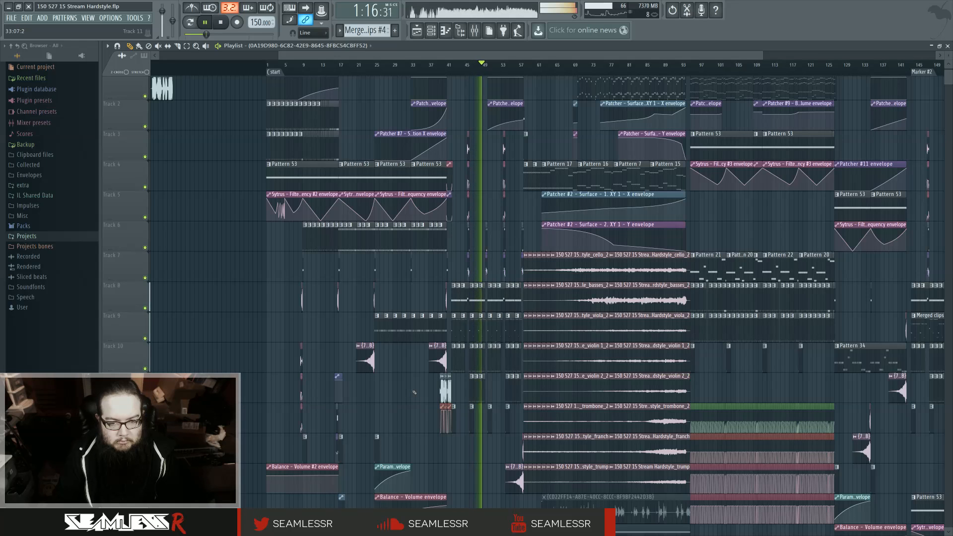
Step: Inspect the Fruity parametric EQ 2 on the printer mixer track during playback and return to the playlist
left_click(474, 31)
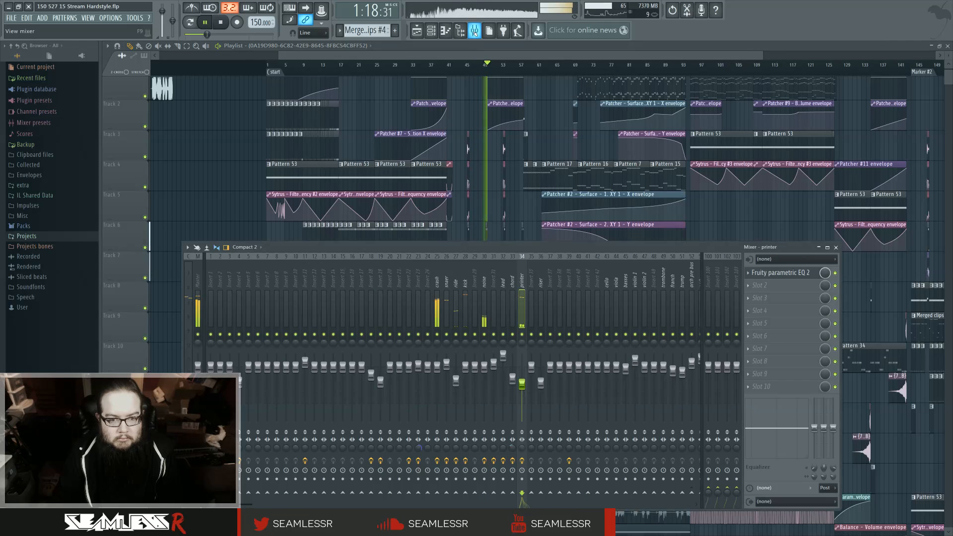
left_click(781, 273)
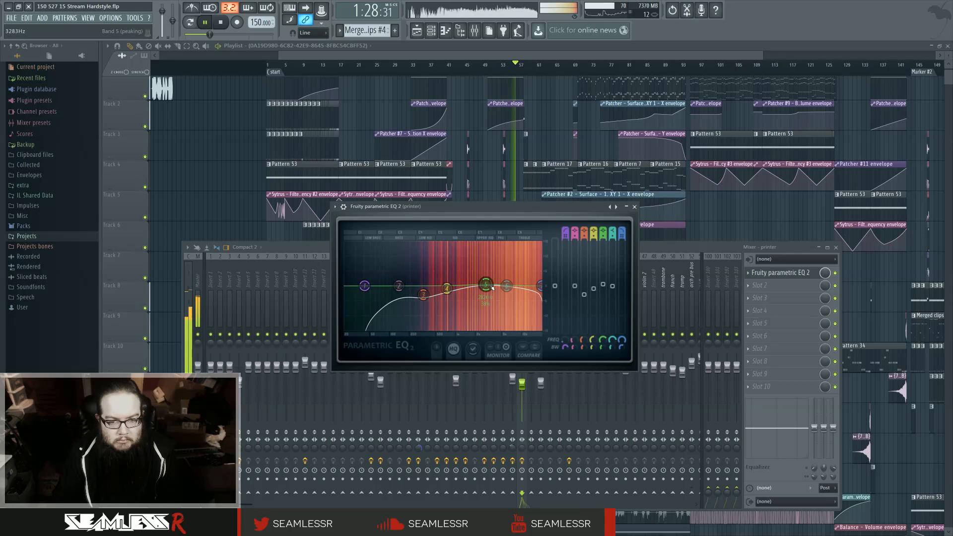
left_click(646, 251)
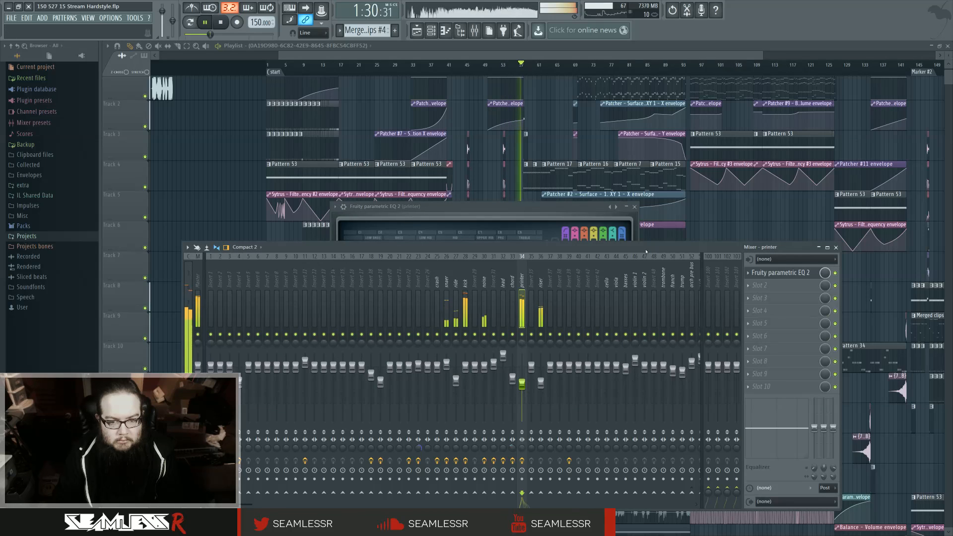
left_click(245, 224)
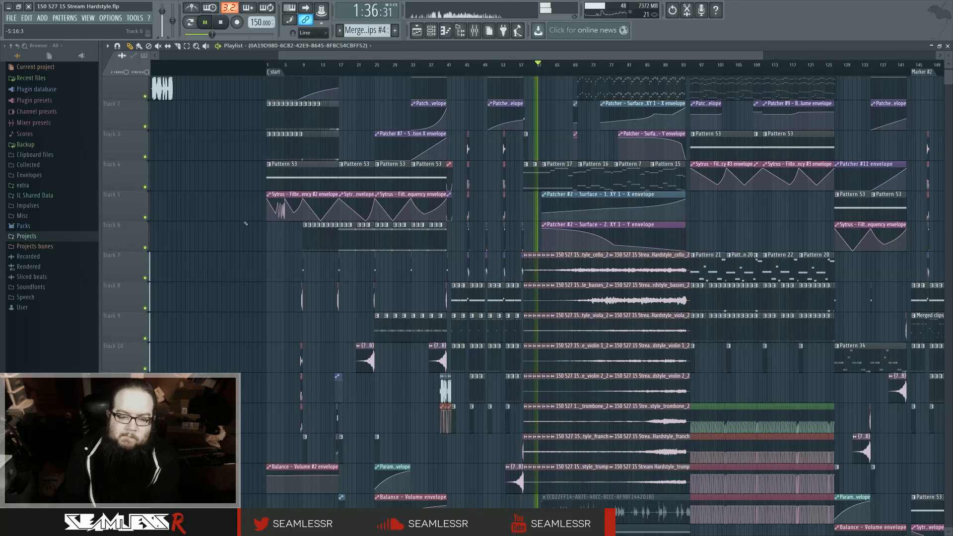
Step: Replay the transition around bars 39 to 42 several times, focusing on the audio clips on Track 11
left_click(440, 65)
scroll(439, 69, "up", 6)
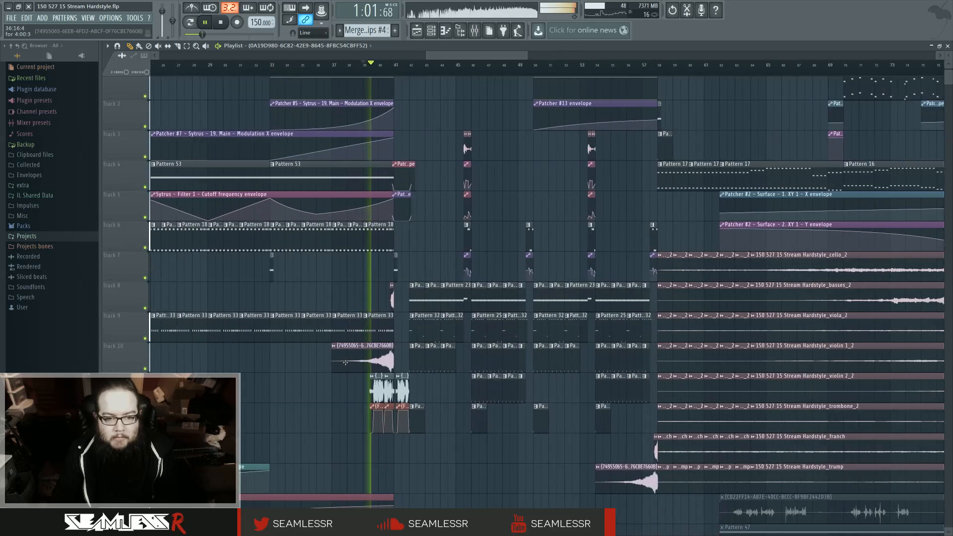
scroll(357, 405, "up", 3)
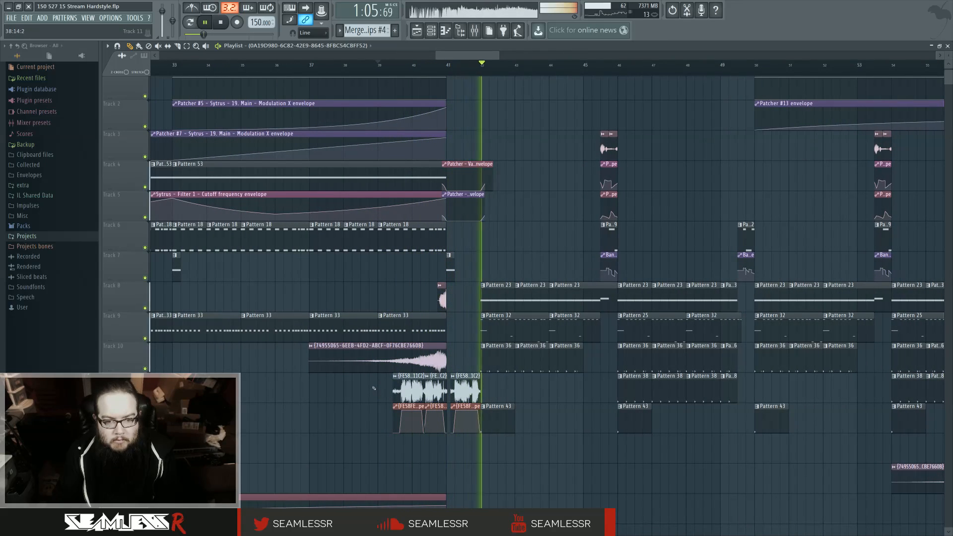
key("space")
key("space")
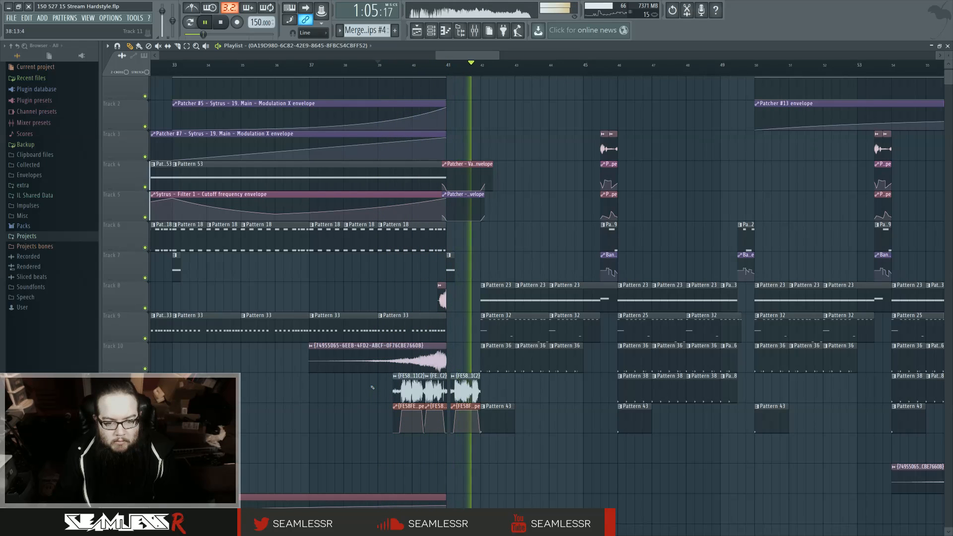
key("space")
key("space")
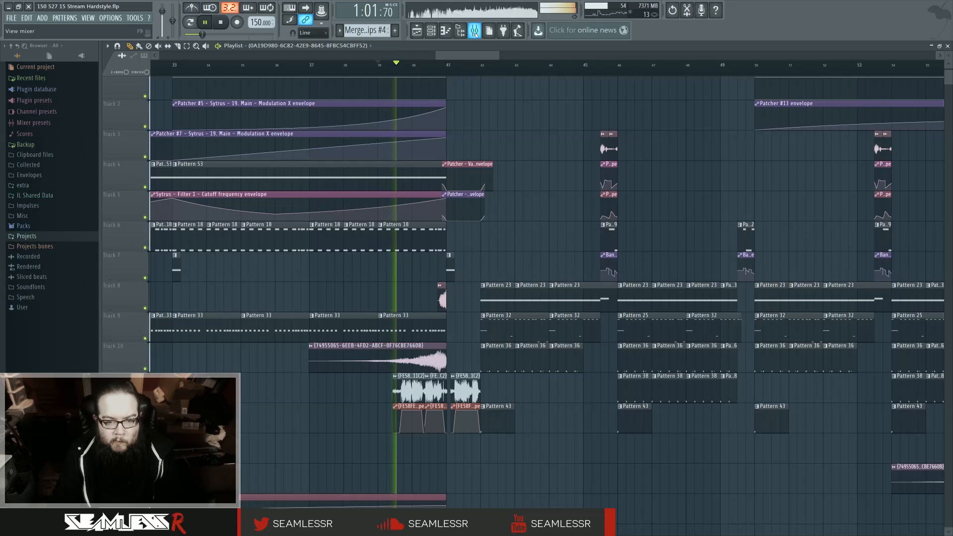
Step: Check the mixer briefly and replay the build-up from bar 33 and again from about bar 37
left_click(475, 30)
key("F9")
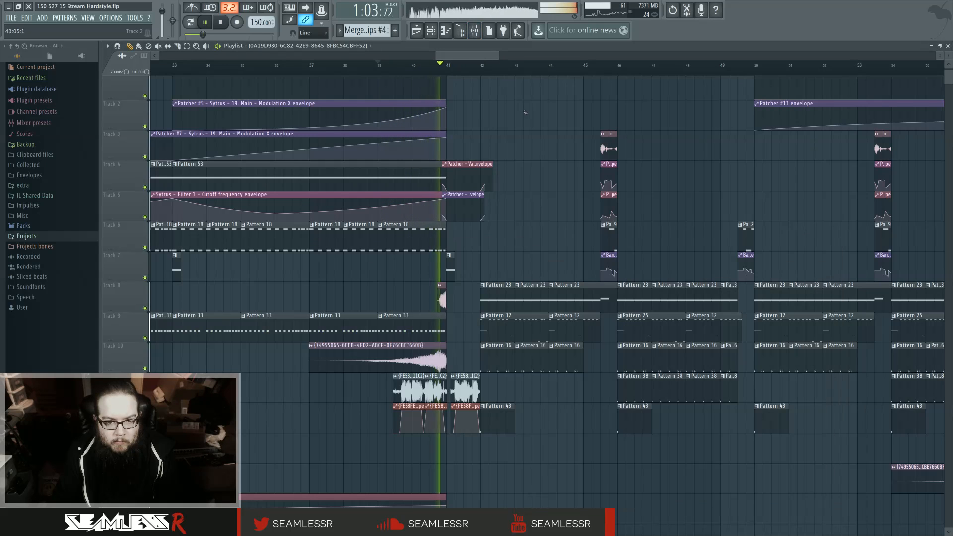
left_click(173, 64)
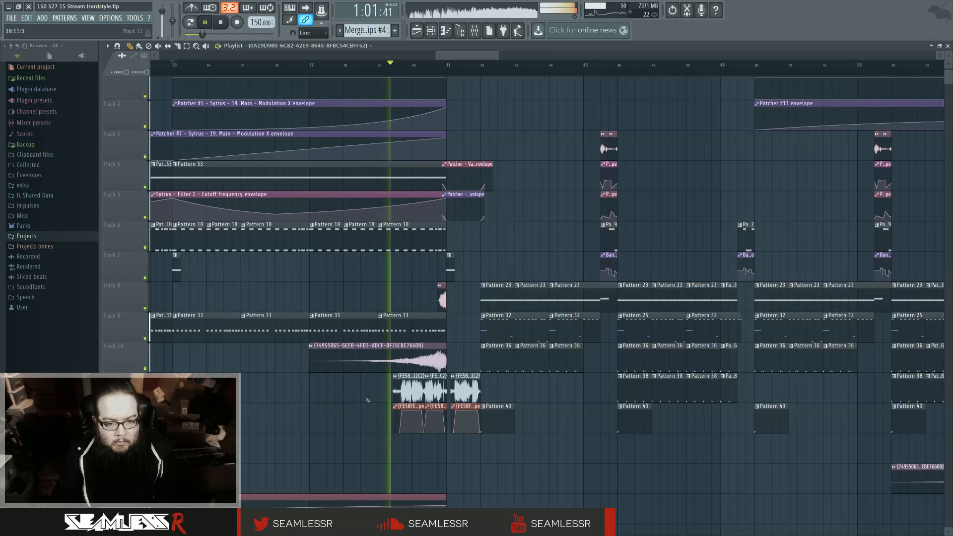
scroll(363, 401, "up", 1)
left_click(285, 67)
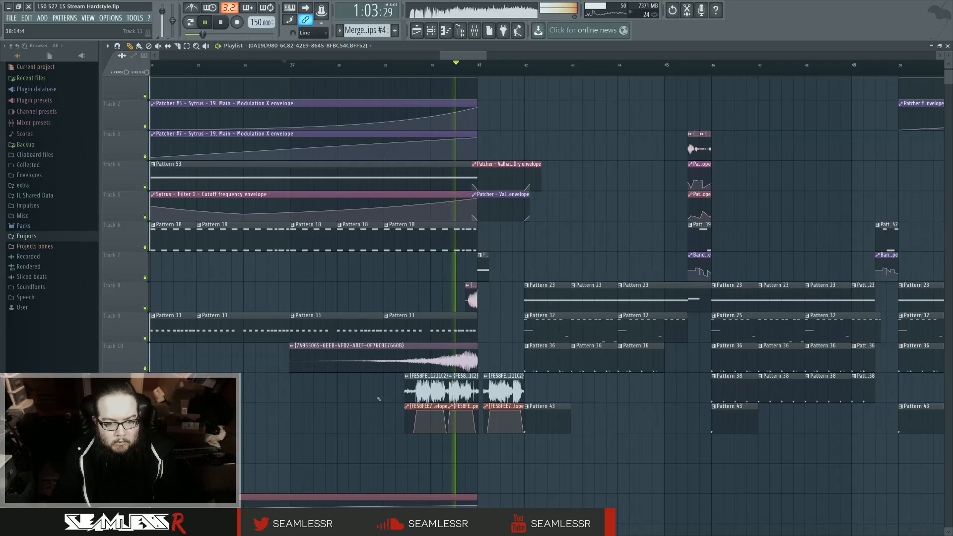
Step: Move the first two audio clips before bar 41 on Track 11, with their Track 12 envelopes, earlier to about bars 37.8 and 39.5
left_click(424, 397)
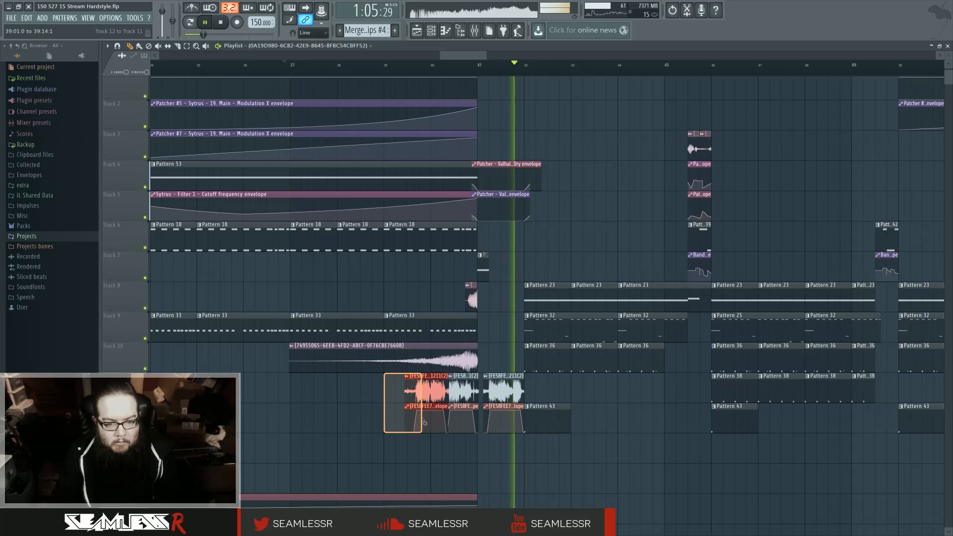
left_click_drag(424, 397, 347, 397)
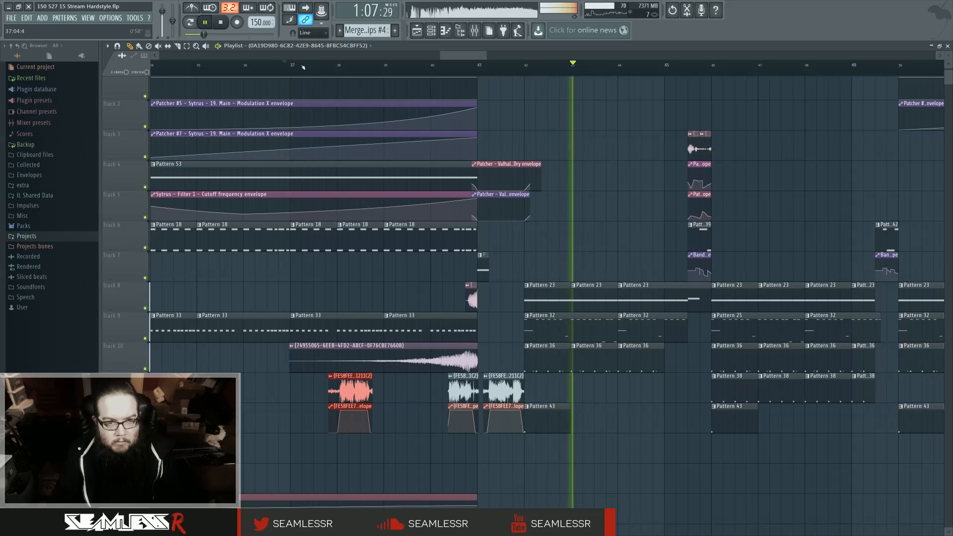
left_click_drag(463, 401, 422, 400)
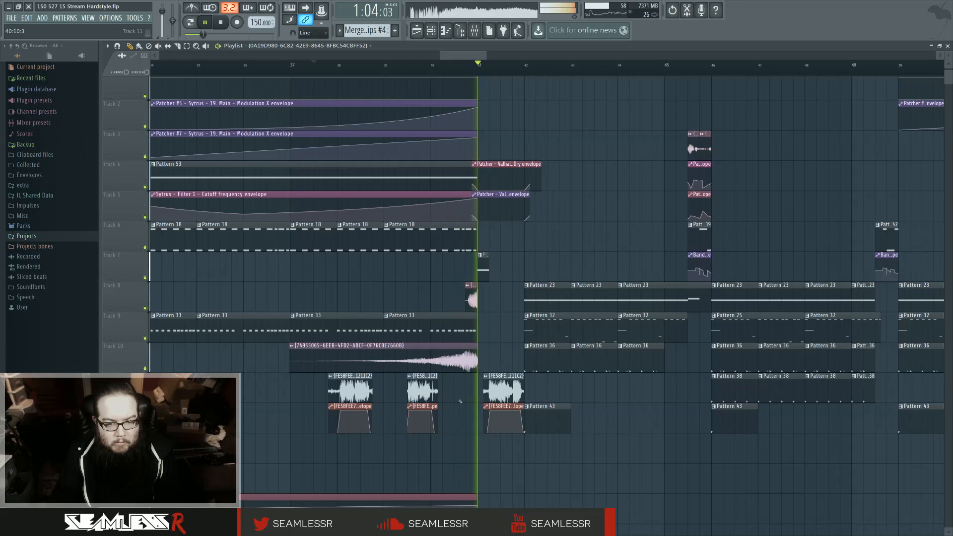
Step: Replay from bar 36 and shift both clip-and-envelope pairs further back, starting around mid bar 37 and at bar 39
left_click(243, 64)
left_click_drag(361, 395, 373, 411)
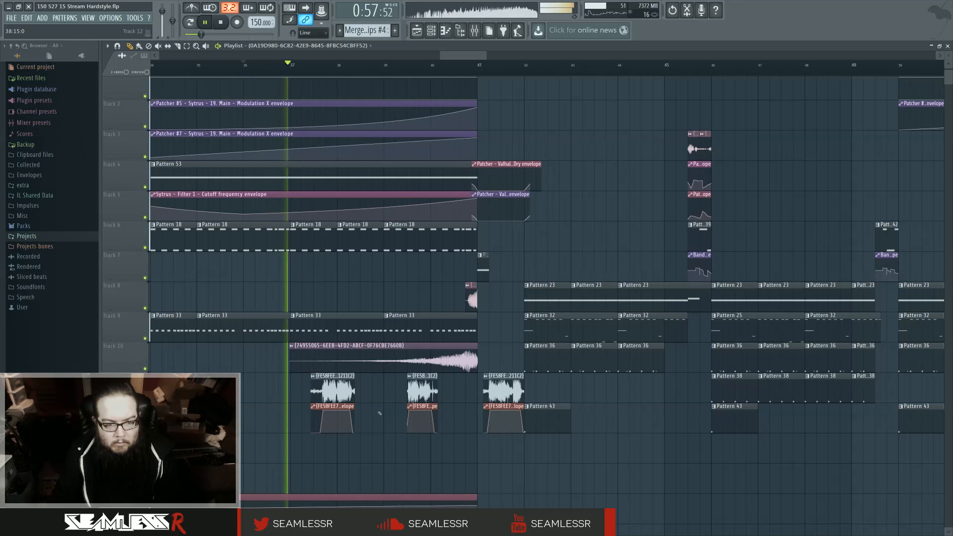
mouse_move(420, 397)
left_mouse_down()
mouse_move(397, 398)
mouse_move(404, 405)
left_mouse_up()
scroll(404, 405, "up", 2)
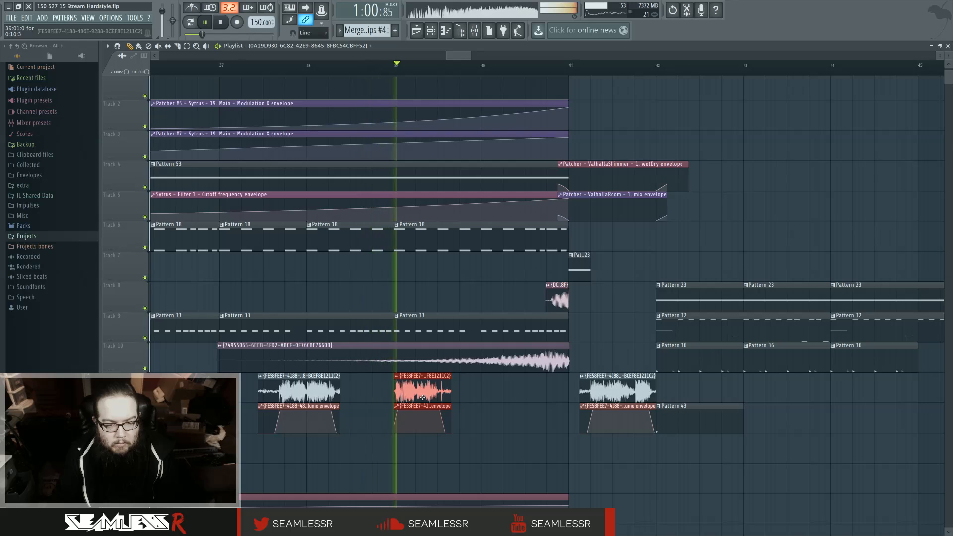
Step: Nudge the second clip-and-envelope pair on Tracks 11 and 12 earlier to about bar 38.9 and replay from about bar 38.4
left_click_drag(429, 399, 423, 399)
key("space")
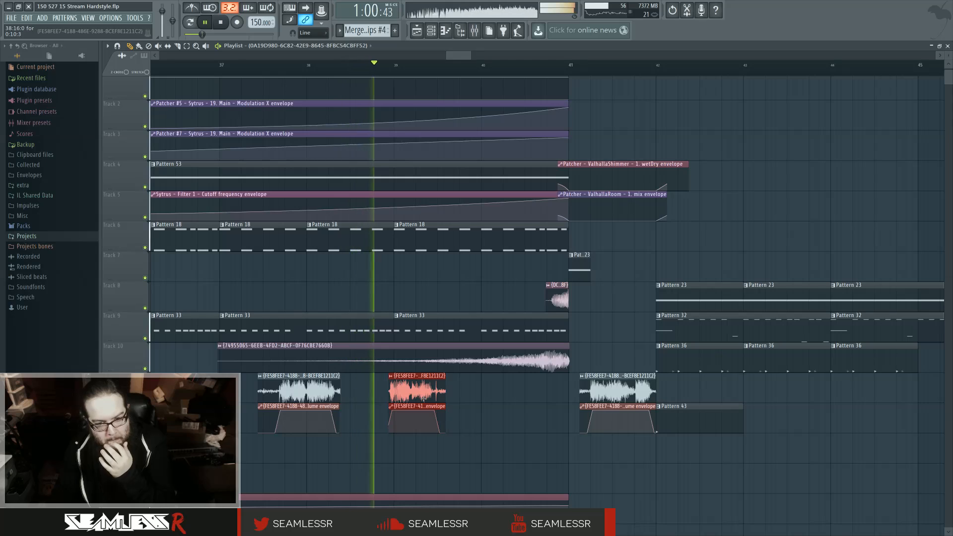
left_click_drag(423, 399, 421, 397)
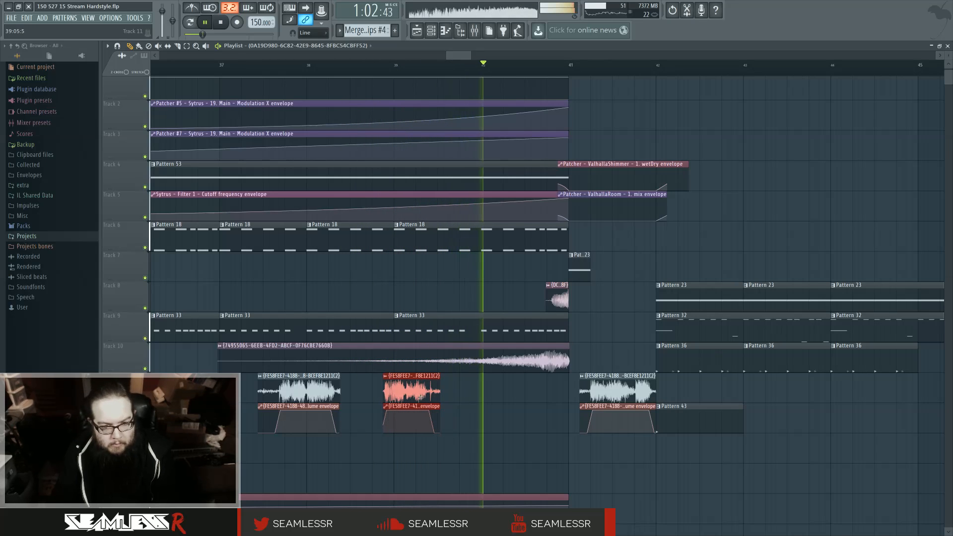
left_click(340, 64)
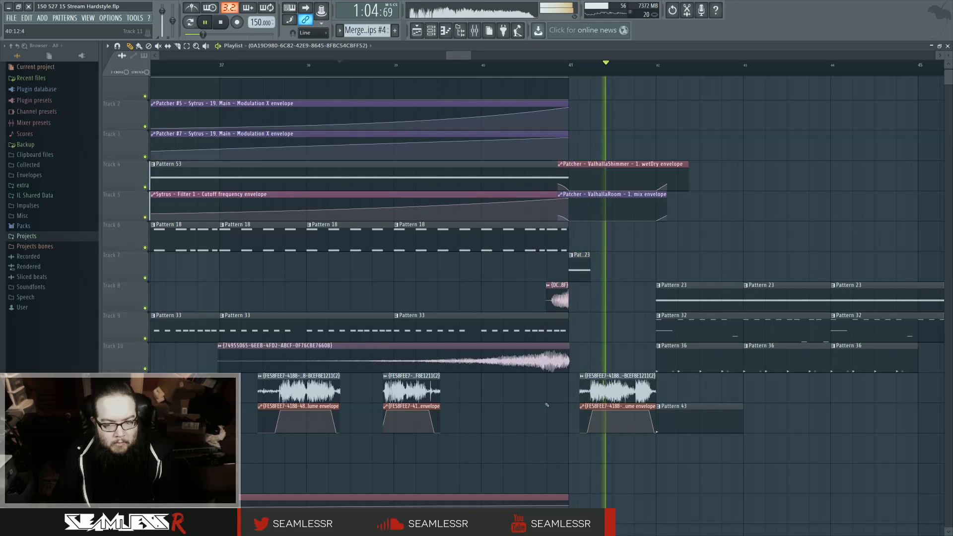
Step: Review the drop between bars 41 and 57 across all tracks while the song plays
scroll(555, 416, "down", 8)
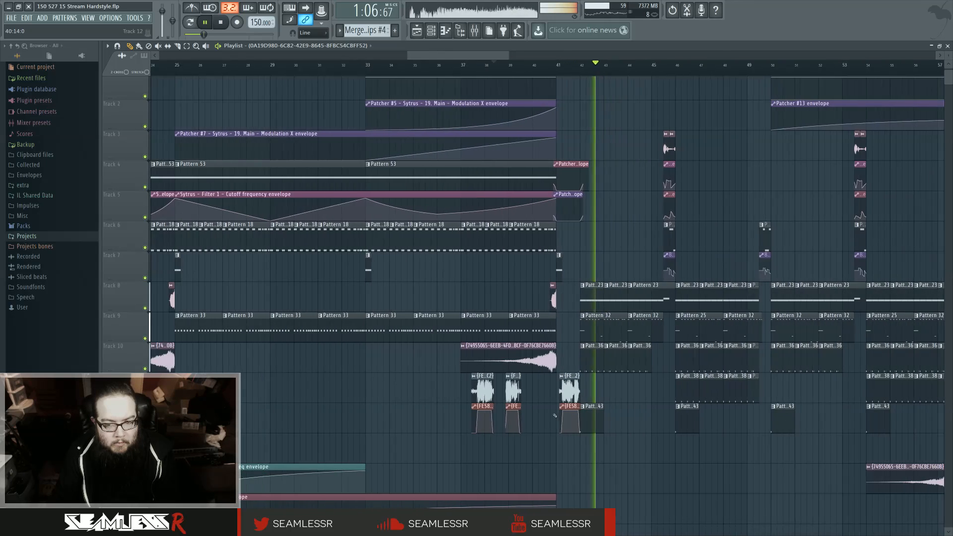
scroll(568, 459, "down", 3)
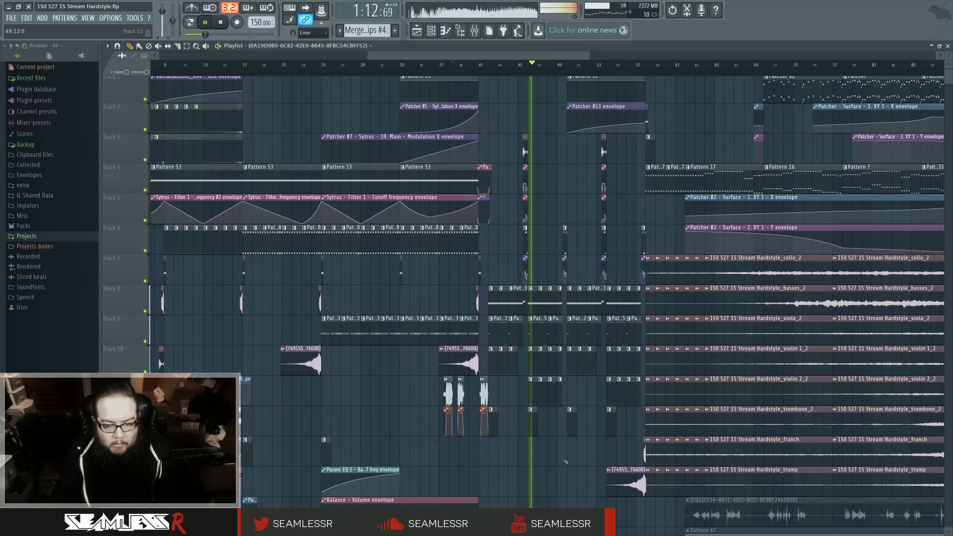
scroll(547, 463, "down", 4)
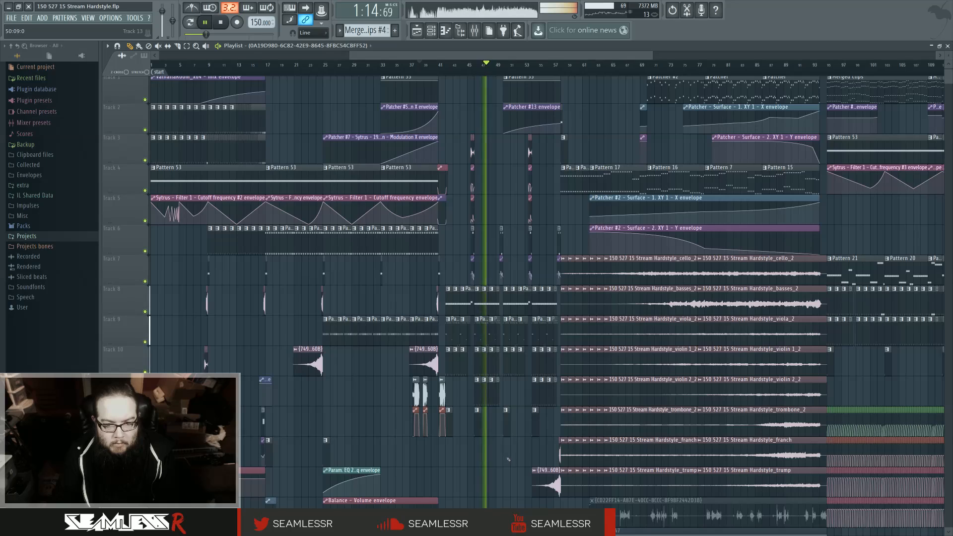
scroll(486, 461, "right", 2)
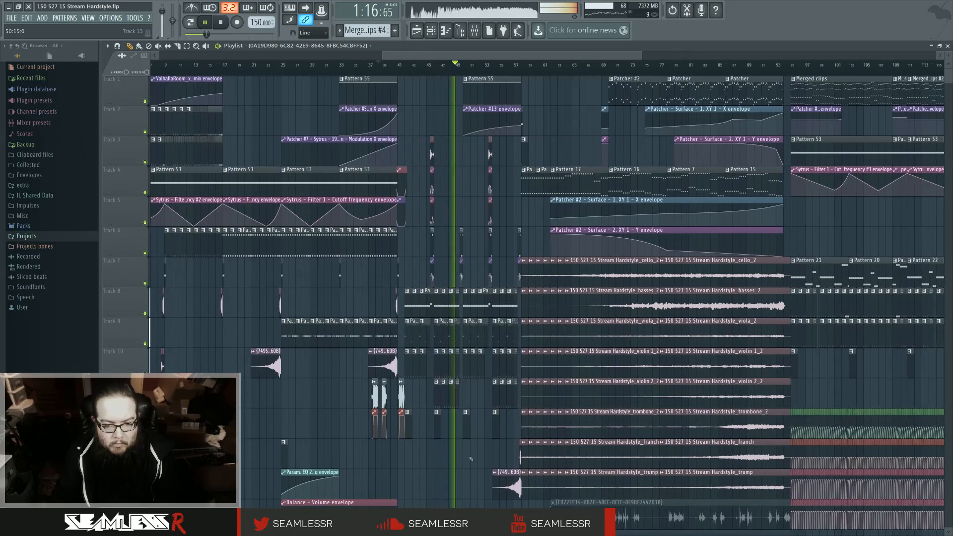
scroll(472, 457, "up", 3)
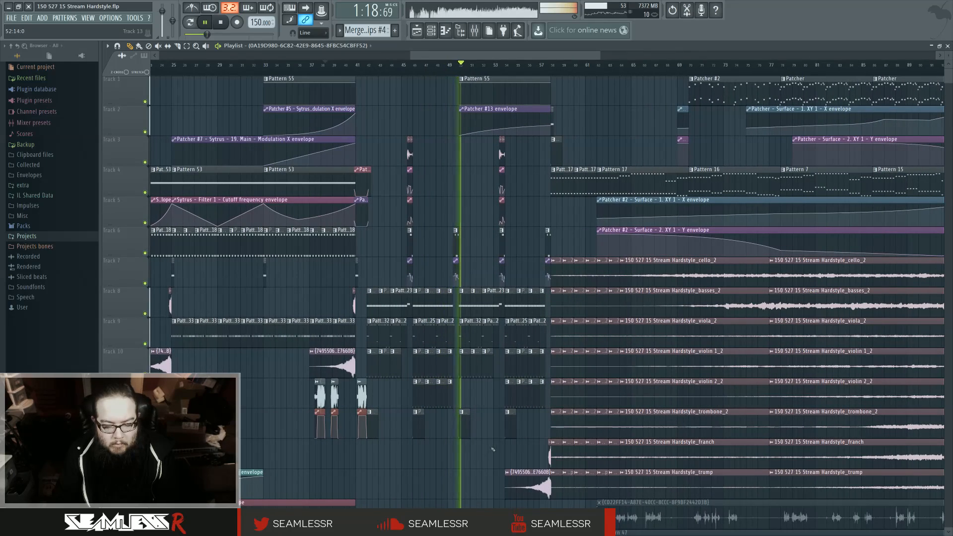
scroll(466, 452, "right", 2)
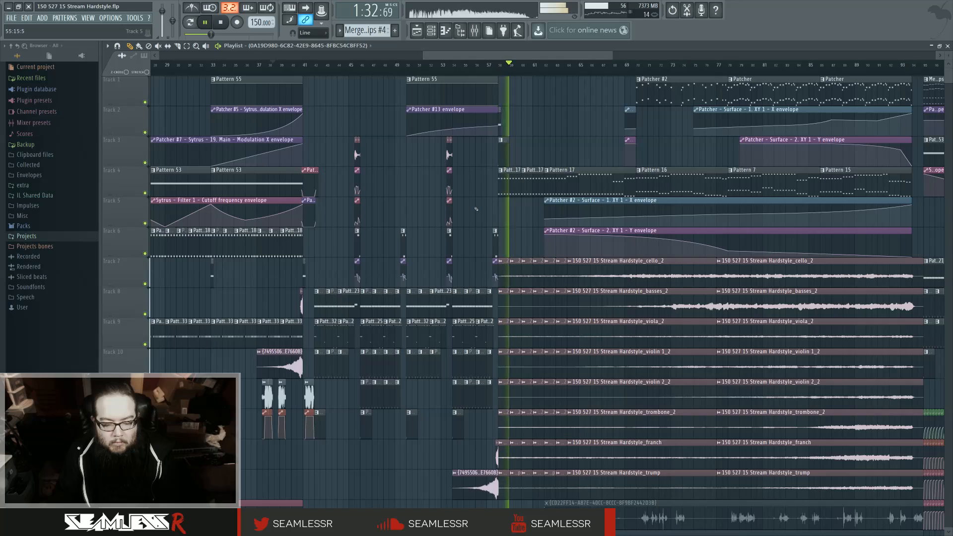
Step: Listen through the orchestral section from bar 57 to the next drop at bar 95, examining its string, brass, vocal and envelope tracks
scroll(523, 241, "down", 11)
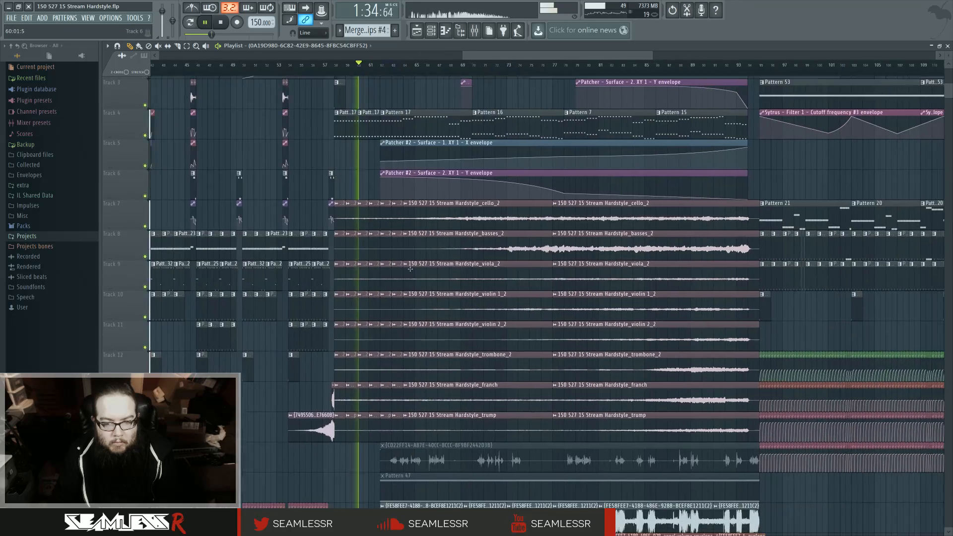
scroll(425, 291, "up", 3)
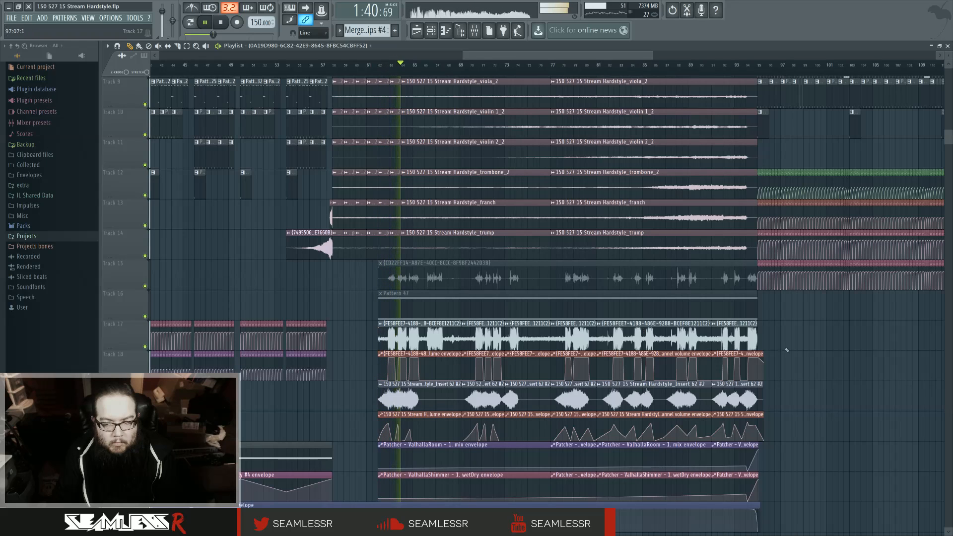
scroll(815, 385, "up", 5)
scroll(815, 385, "up", 3)
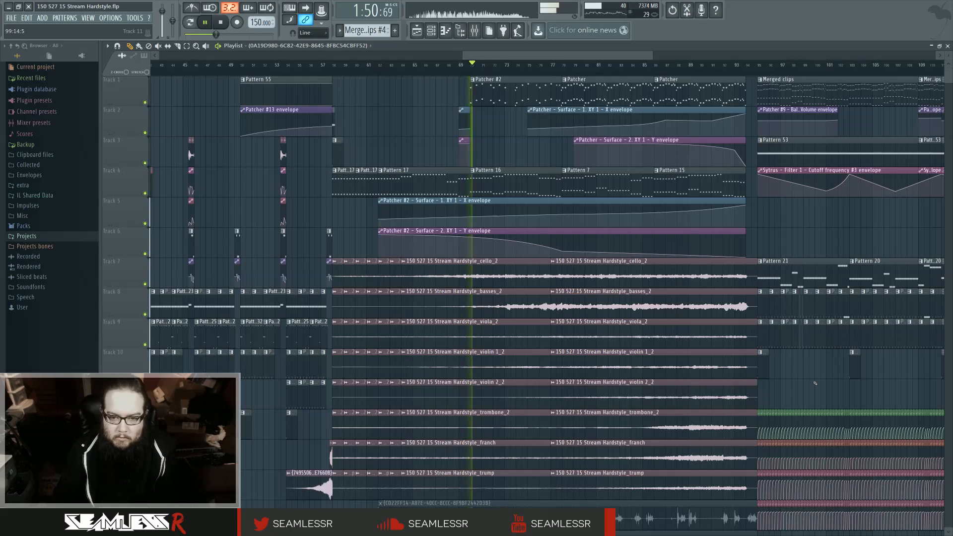
scroll(815, 384, "down", 5)
scroll(816, 384, "down", 1)
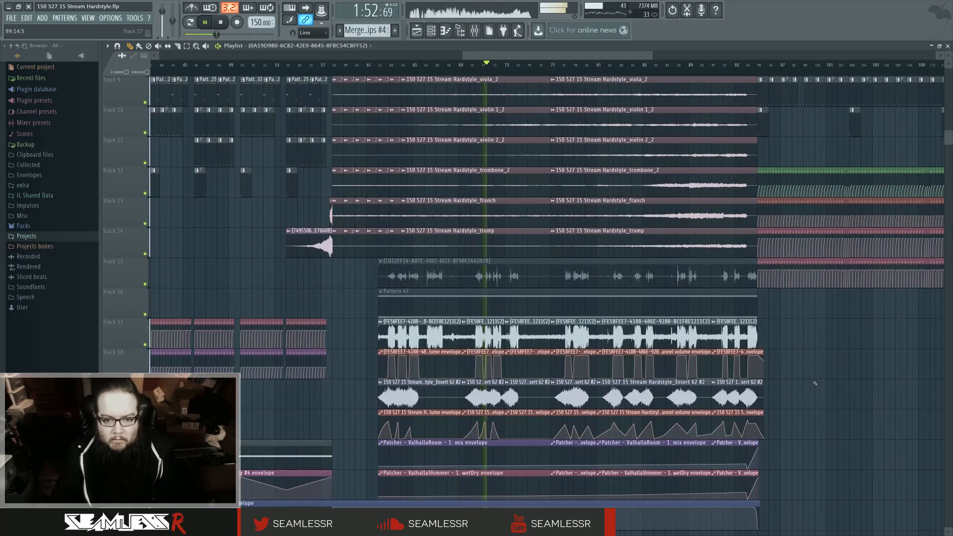
scroll(815, 384, "up", 3)
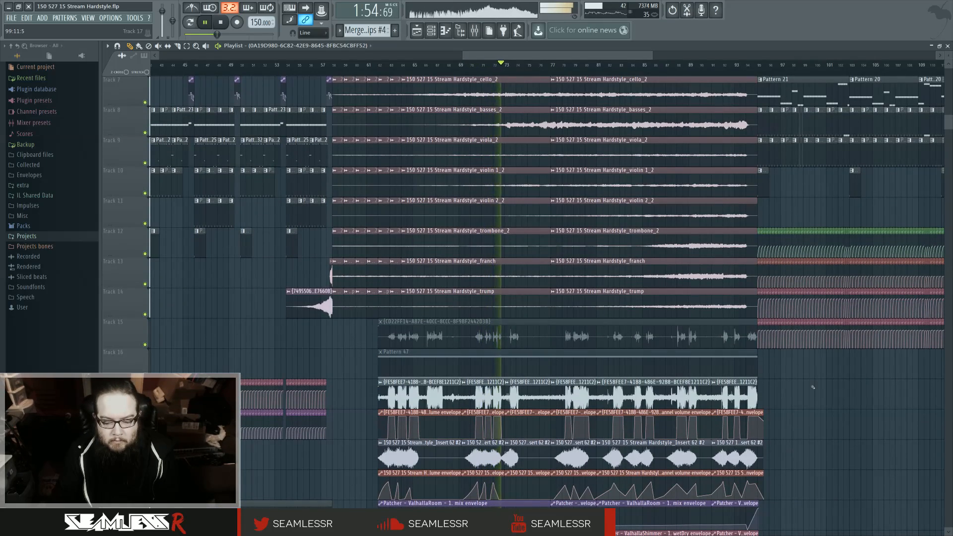
scroll(812, 409, "down", 2)
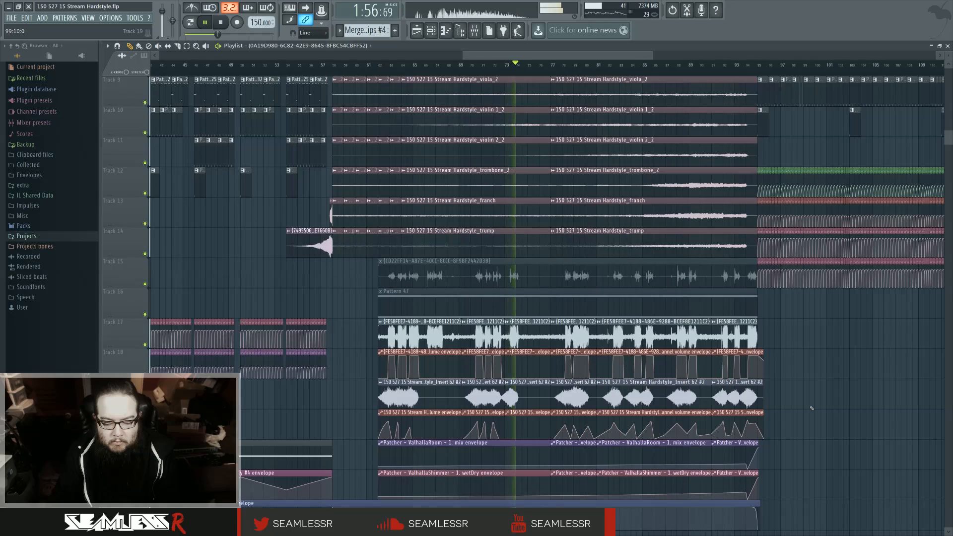
scroll(812, 408, "down", 1)
left_click_drag(821, 400, 743, 412)
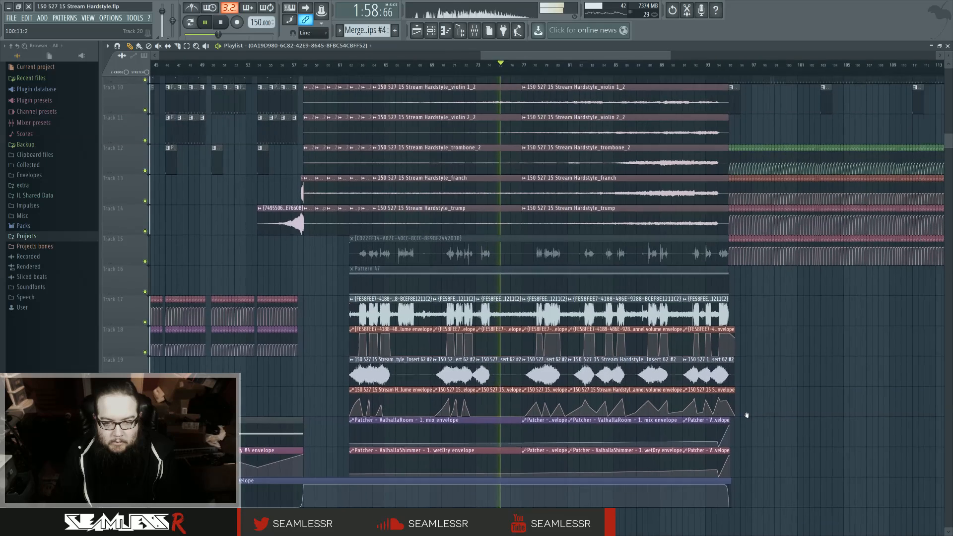
scroll(755, 421, "up", 1)
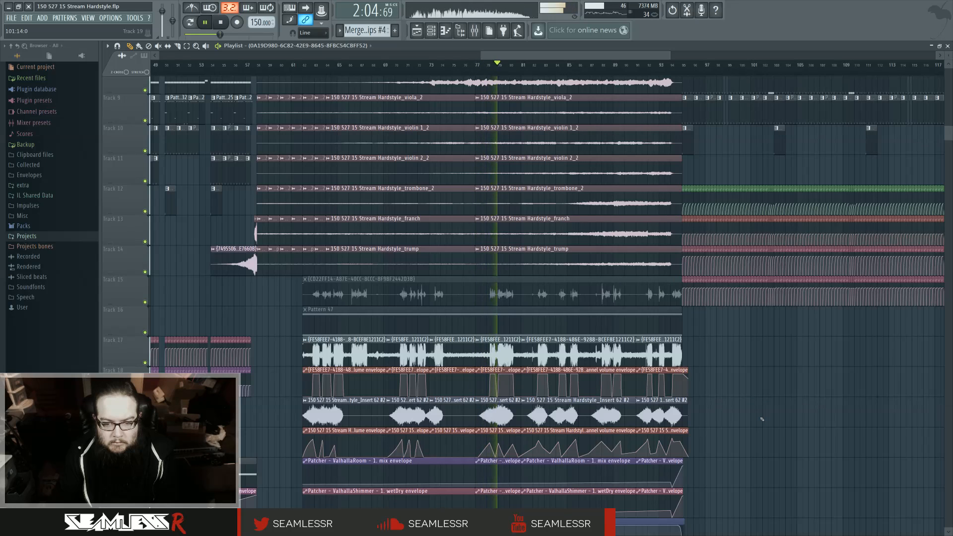
scroll(762, 419, "up", 8)
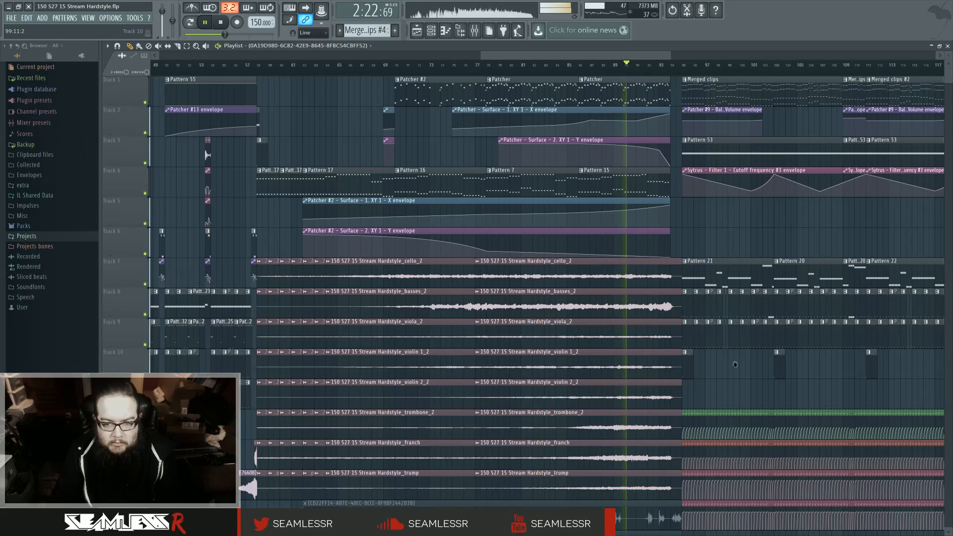
left_click_drag(735, 364, 502, 334)
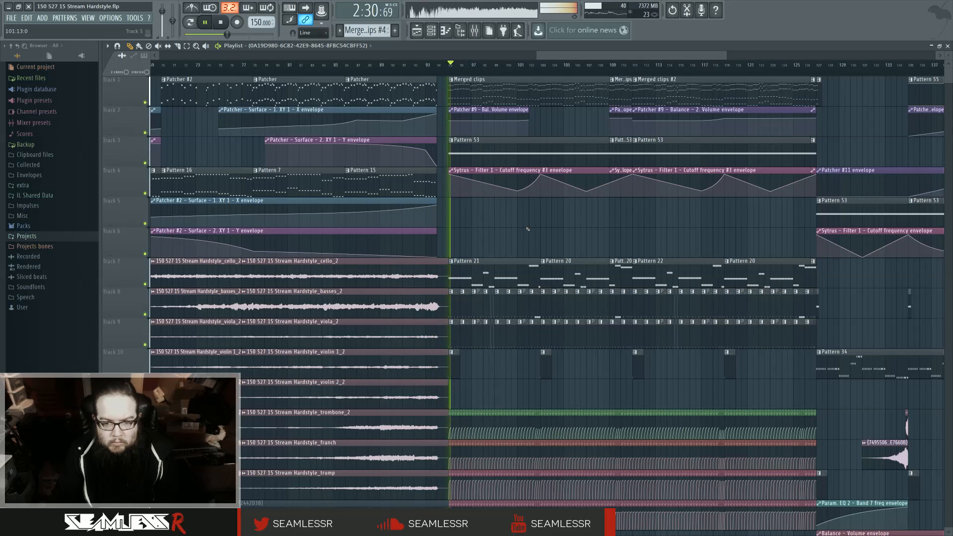
Step: Check the kick channel's spectrum in its Fruity Parametric EQ 2 during the drop, then close the plugin
key("F9")
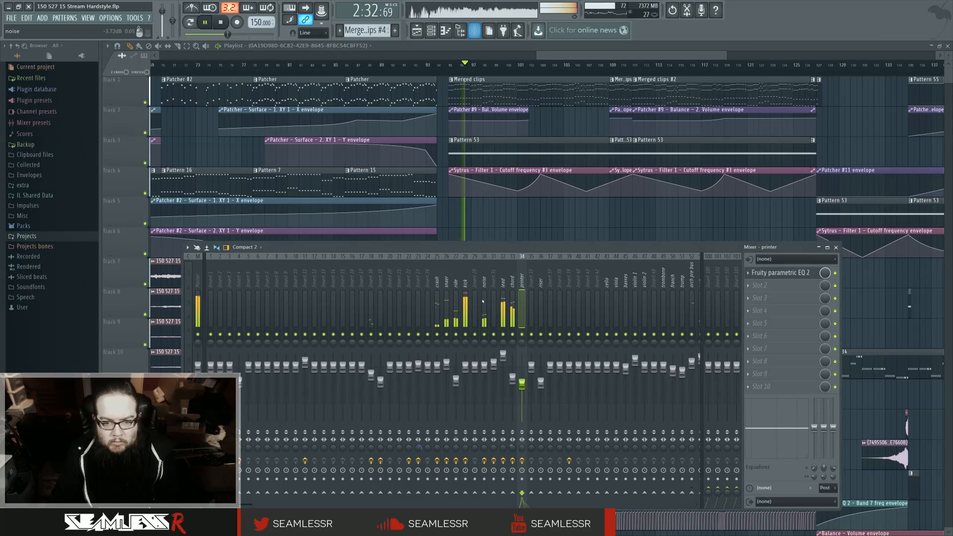
left_click(465, 275)
left_click(765, 298)
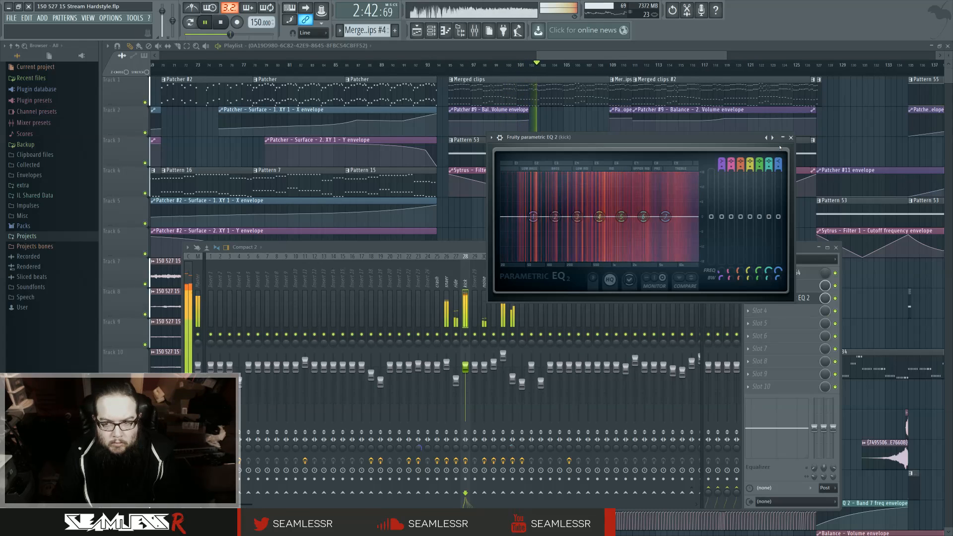
left_click(791, 138)
Step: Open Maximus on the master channel and examine the low band's compression during playback
scroll(212, 271, "down", 1)
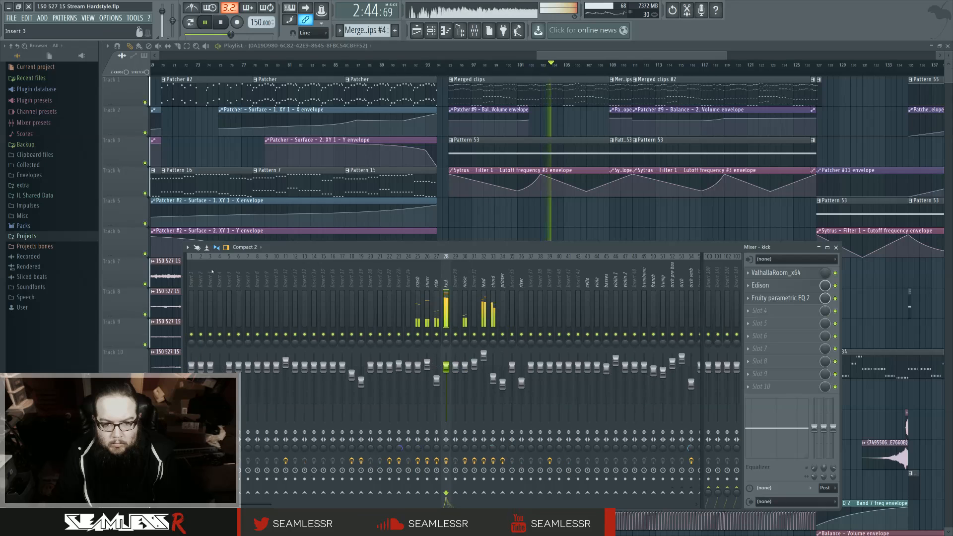
left_click(189, 270)
scroll(192, 271, "up", 1)
left_click(196, 272)
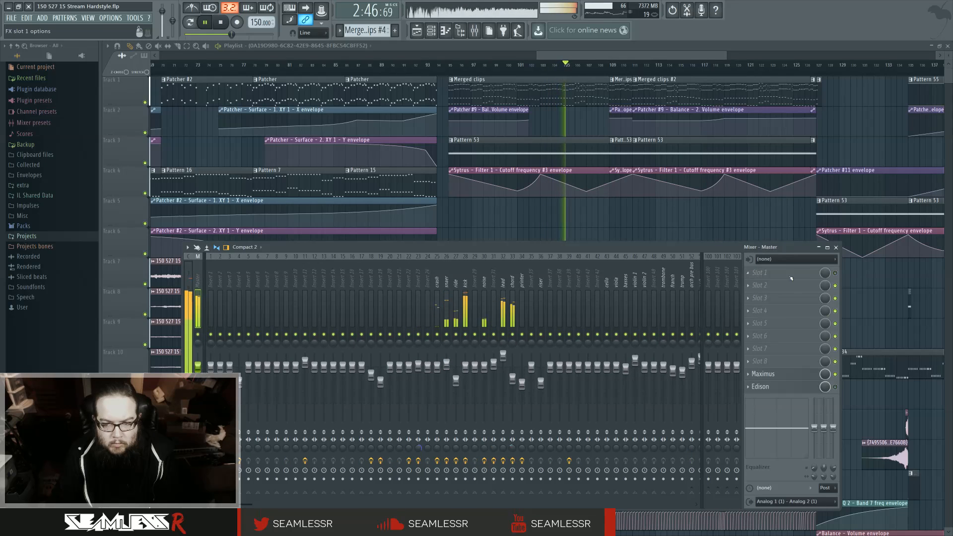
left_click(773, 374)
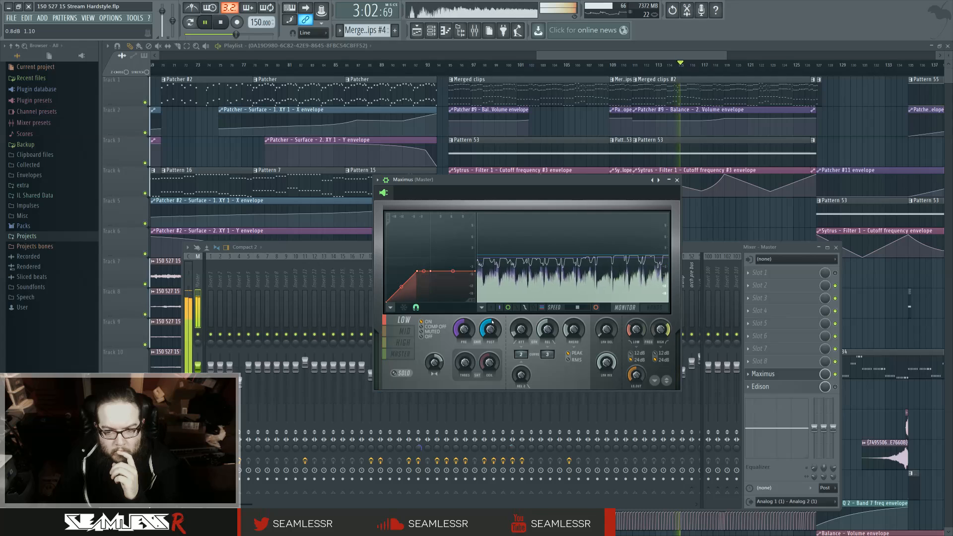
Step: Compare the mid, high, low and master bands in Maximus, checking their level graphs, lookahead delay and stereo separation
left_click(413, 332)
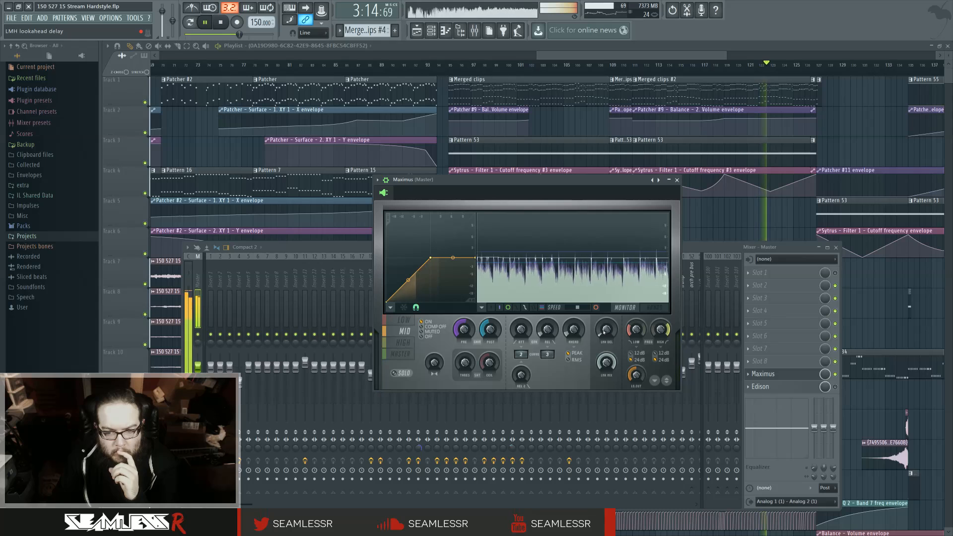
left_click_drag(605, 332, 602, 335)
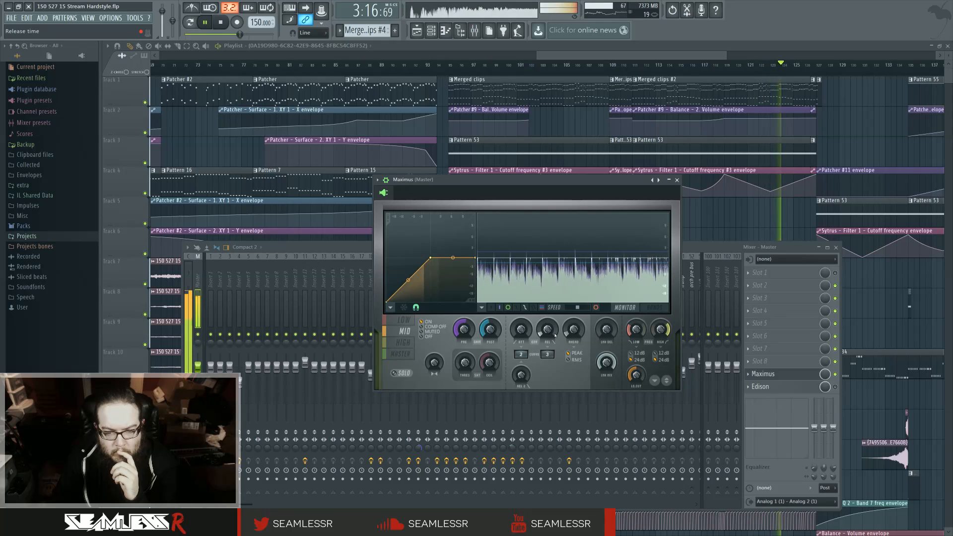
left_click(405, 343)
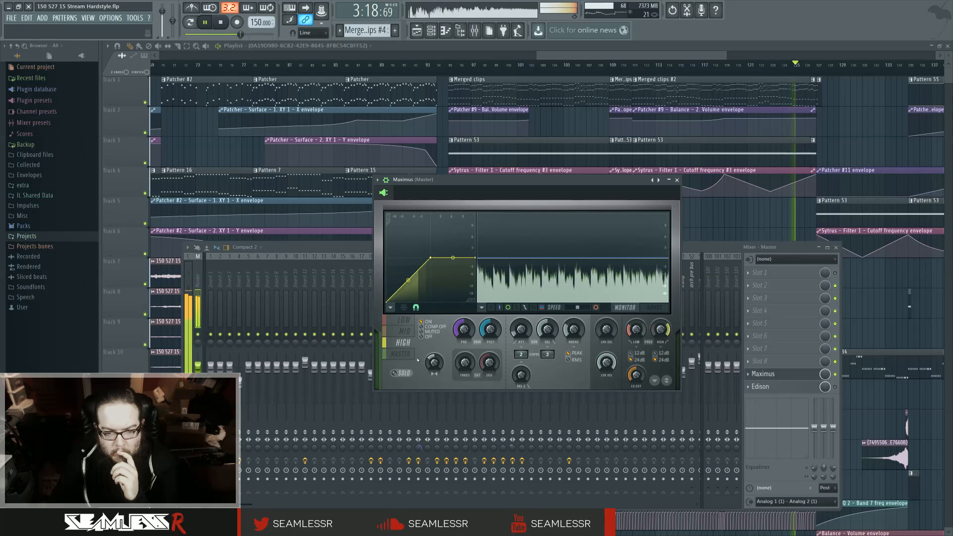
left_click(404, 320)
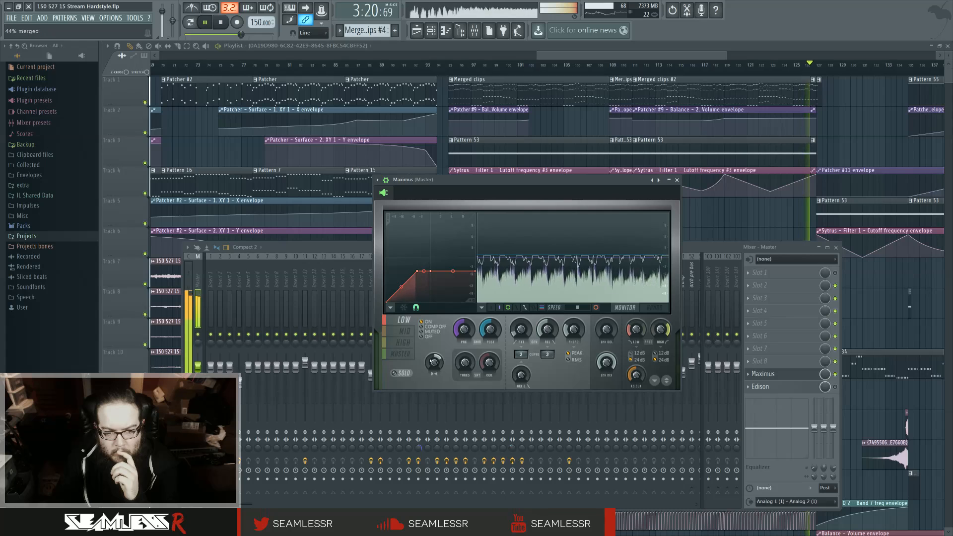
left_click(405, 332)
left_click(432, 362)
left_click(403, 355)
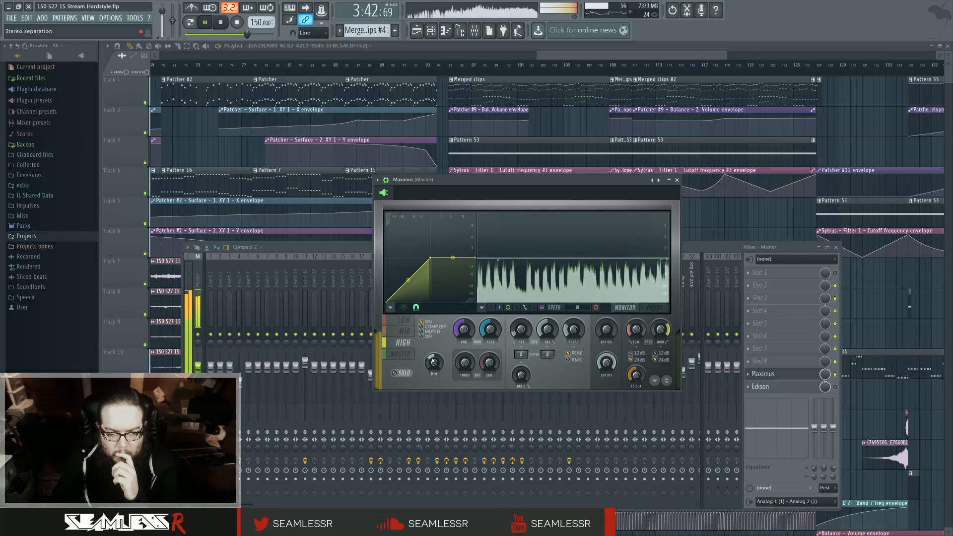
left_click(410, 324)
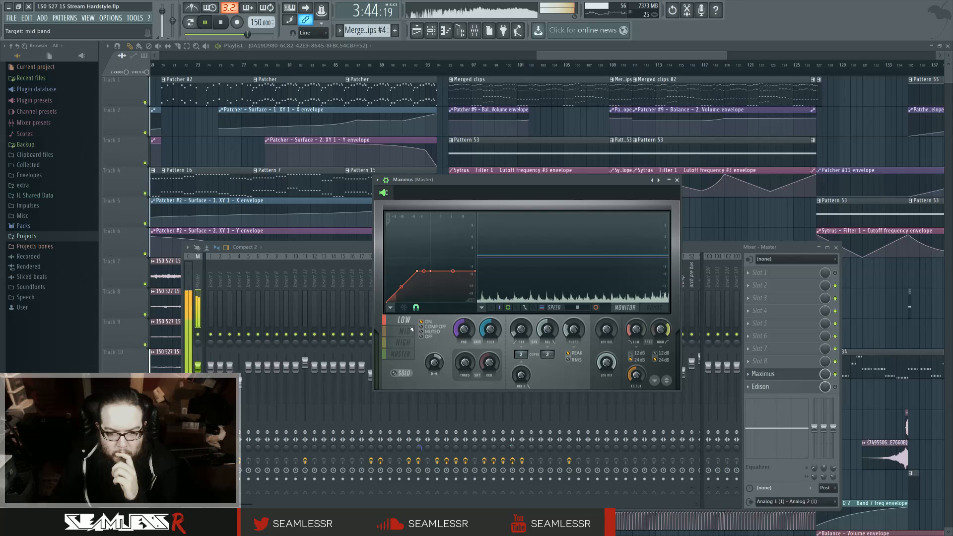
left_click(411, 356)
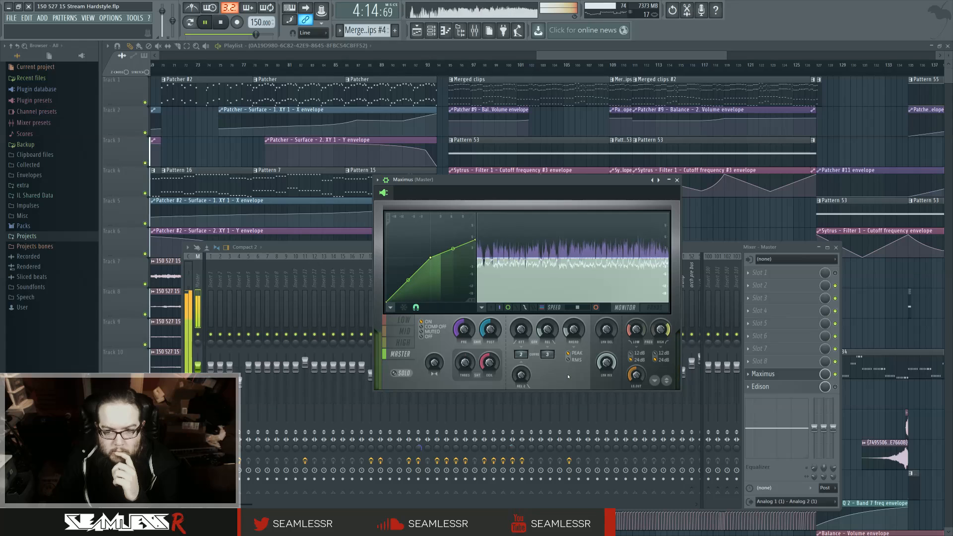
Step: Set the mixer levels of the kick to -1.5 dB, the chord to -4.7 dB and the ride to -3.0 dB
left_click(689, 249)
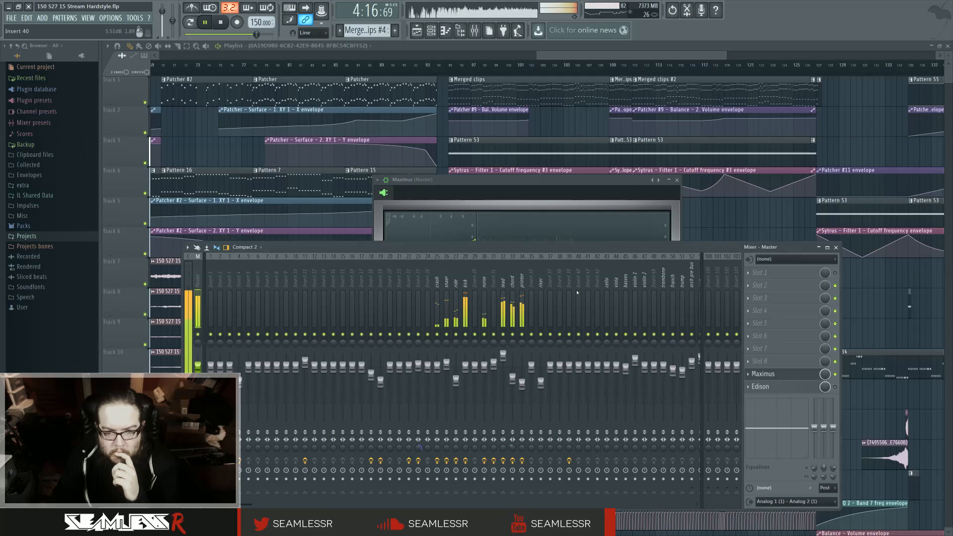
left_click(466, 368)
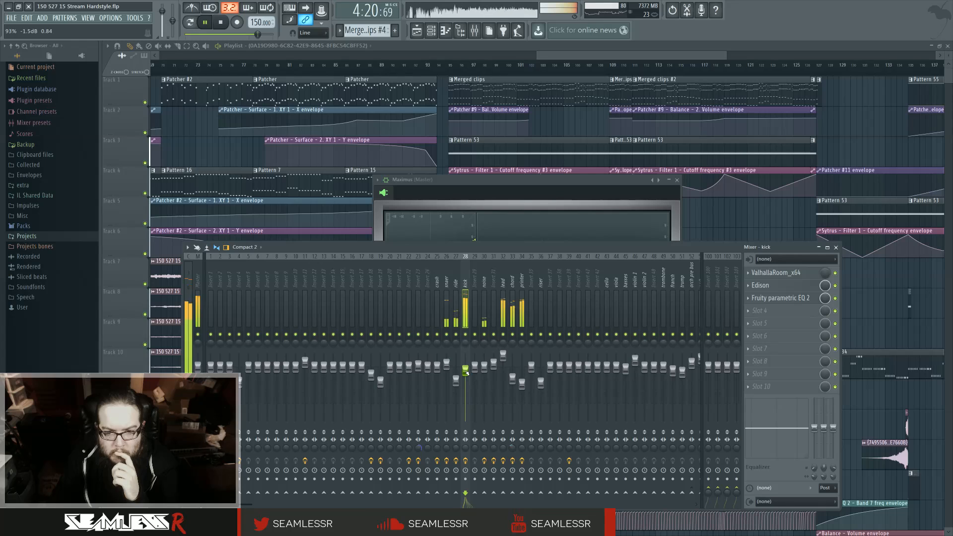
left_click(510, 366)
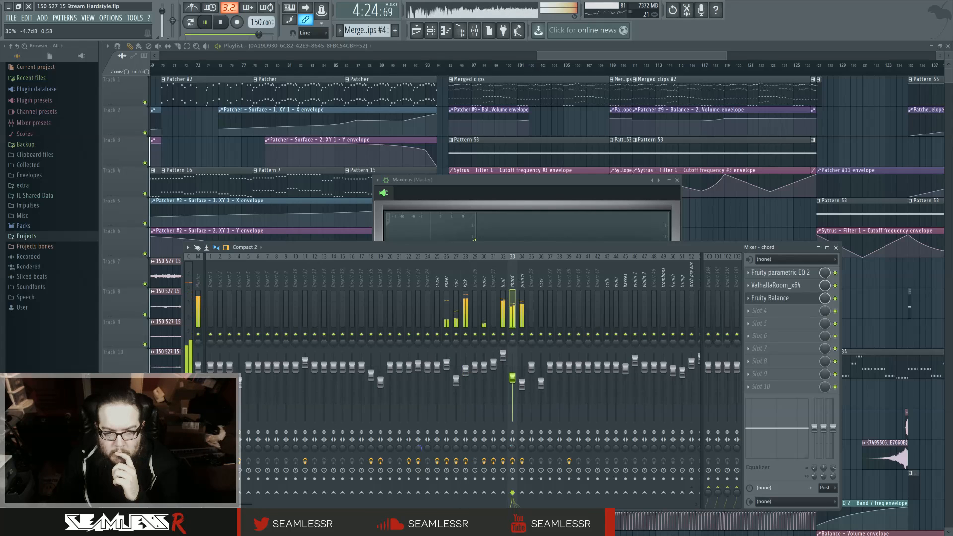
left_click(456, 357)
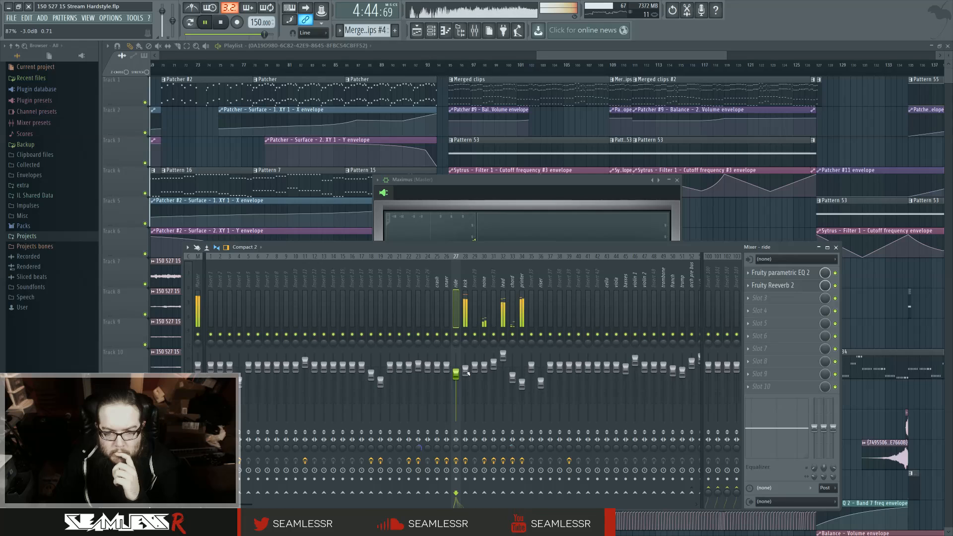
Step: Audition the kick mixer track soloed, restore the full mix, and open the Kick, yo Patcher channel
right_click(466, 335)
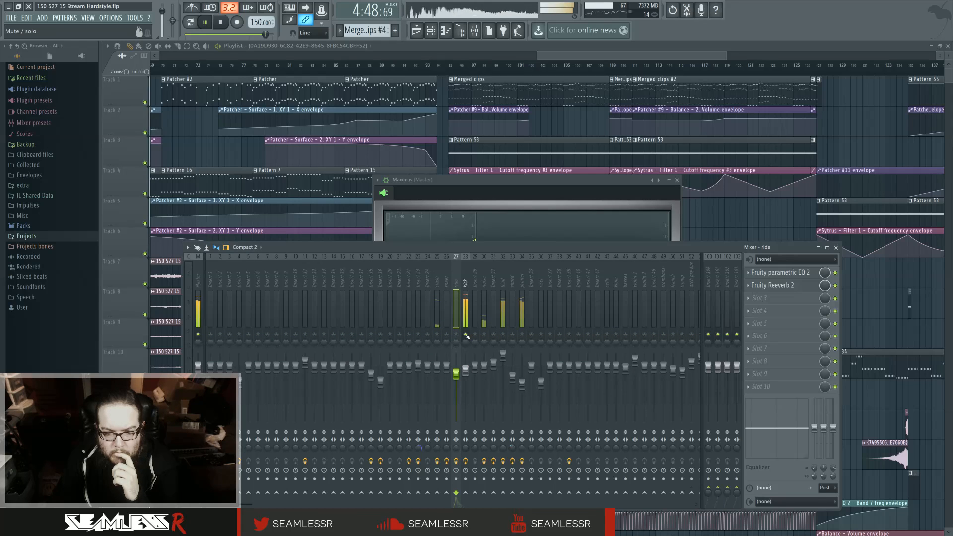
right_click(466, 335)
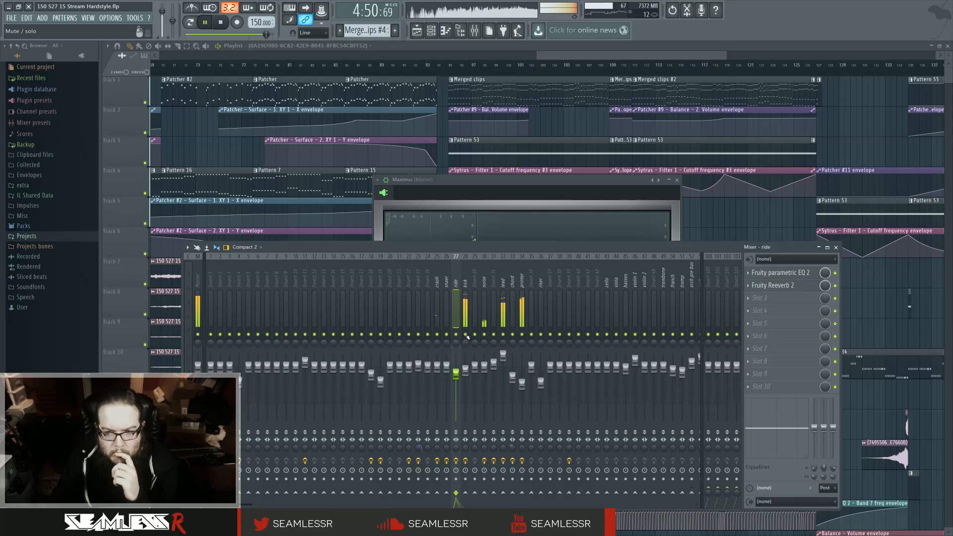
left_click(431, 30)
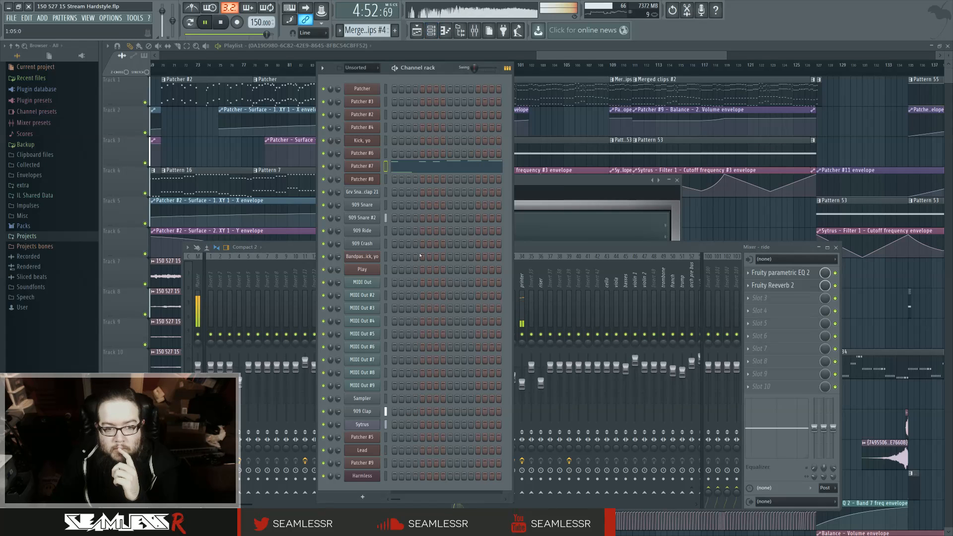
left_click(363, 141)
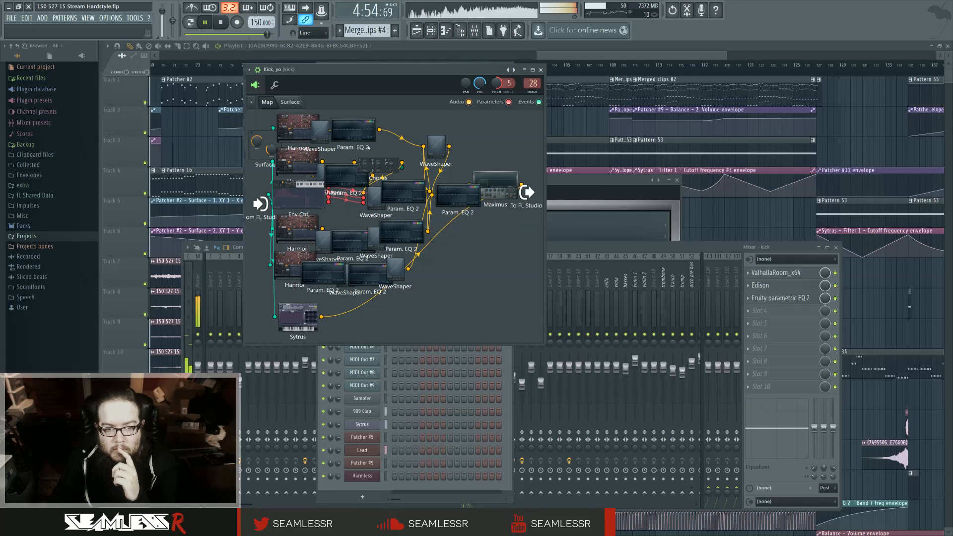
Step: Reopen the Kick, yo patch, open its Env Ctrl, and set the third envelope's point 2 to 3 tension to 5%
key("F12")
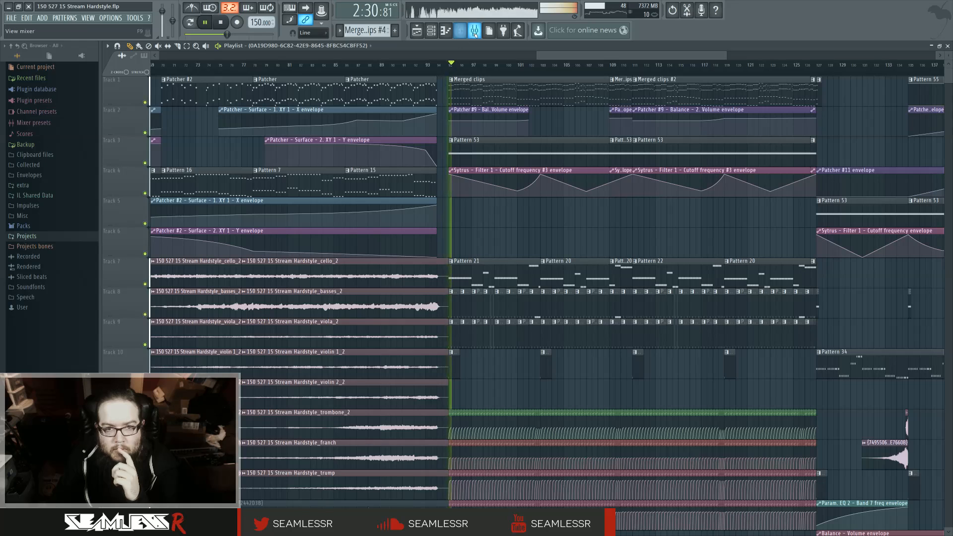
key("F9")
key("F6")
left_click(363, 146)
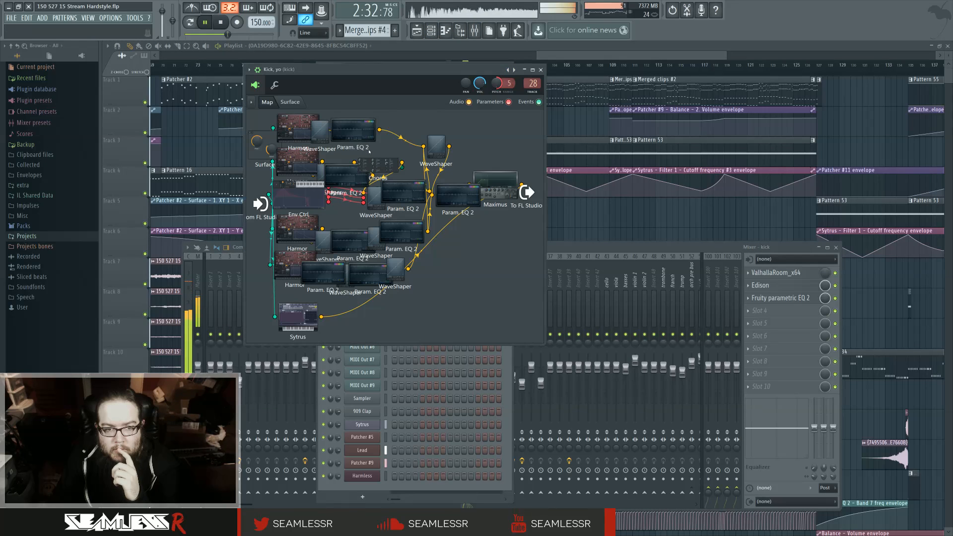
left_click(307, 187)
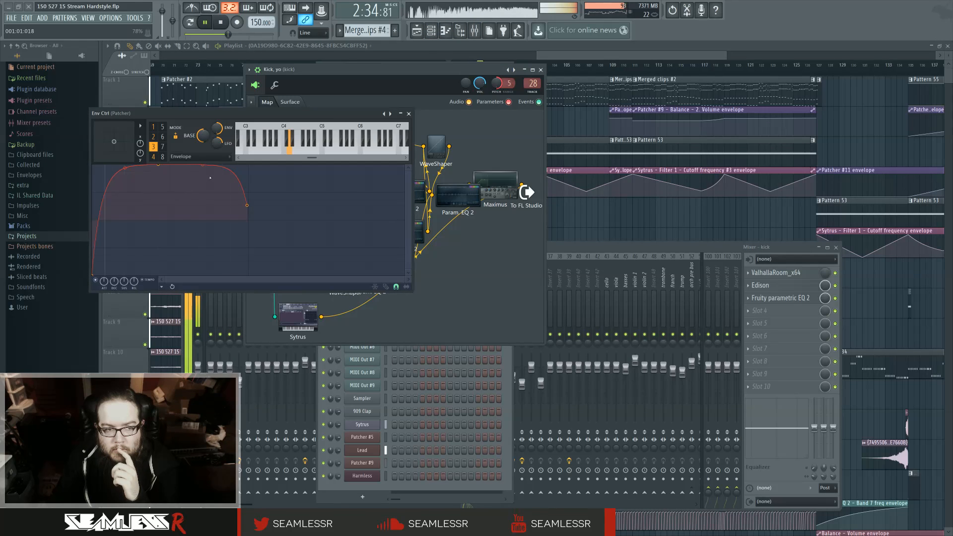
left_click_drag(209, 171, 203, 165)
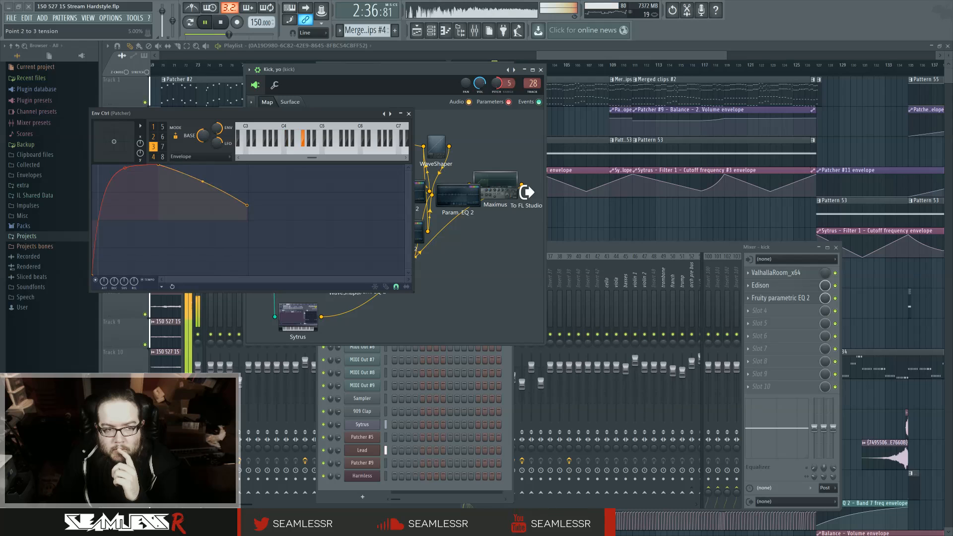
Step: Reshape Env Ctrl's first envelope by moving its third point slightly later and setting the point 3 to 4 tension to about 8.33%
left_click(153, 157)
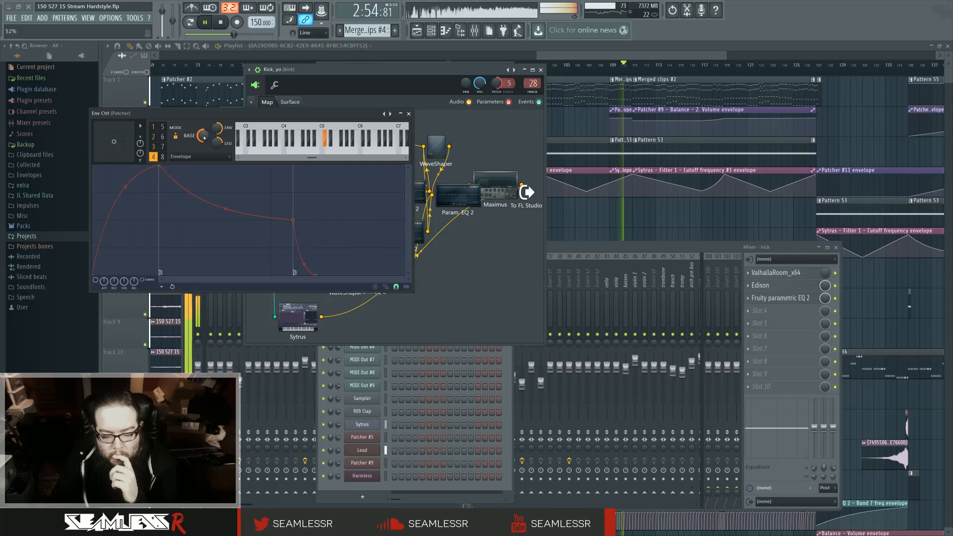
left_click(154, 126)
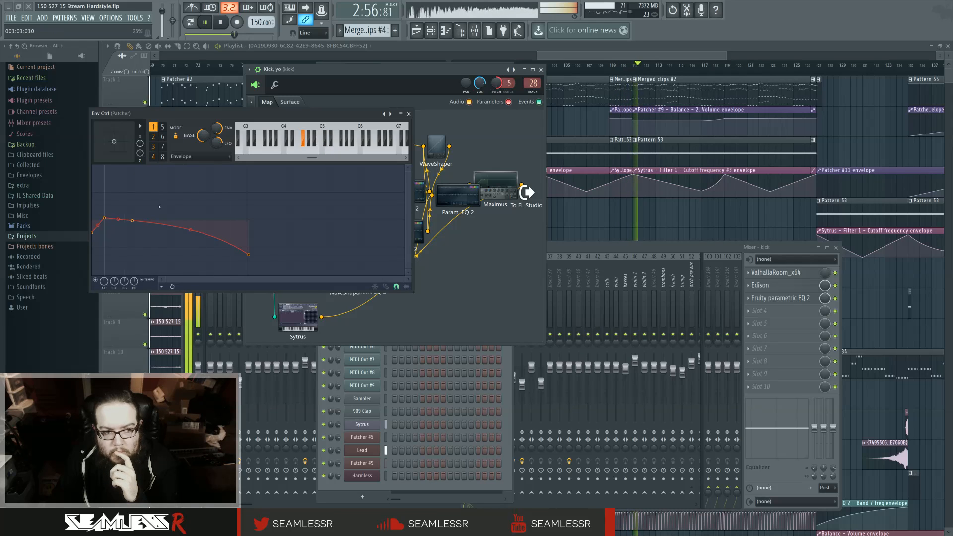
left_click_drag(184, 233, 190, 240)
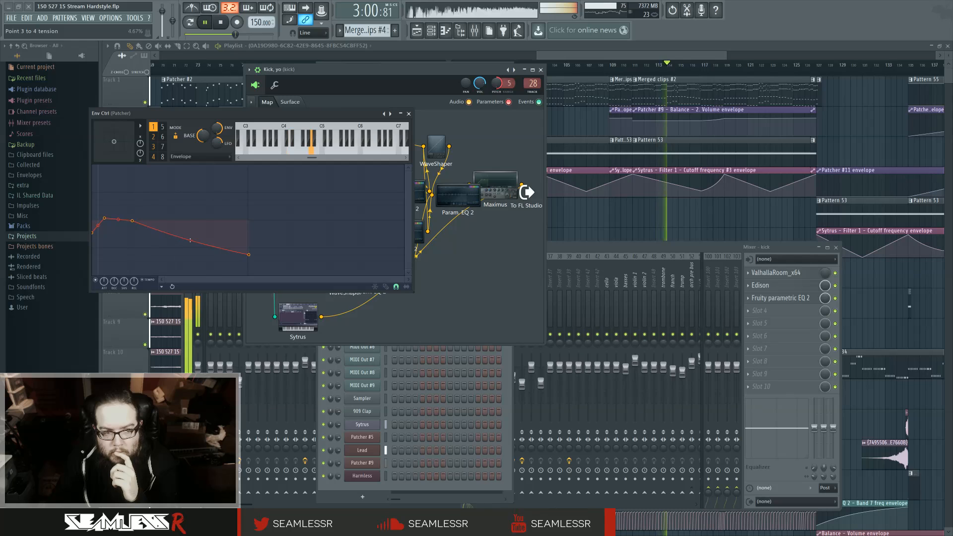
left_click_drag(132, 221, 170, 220)
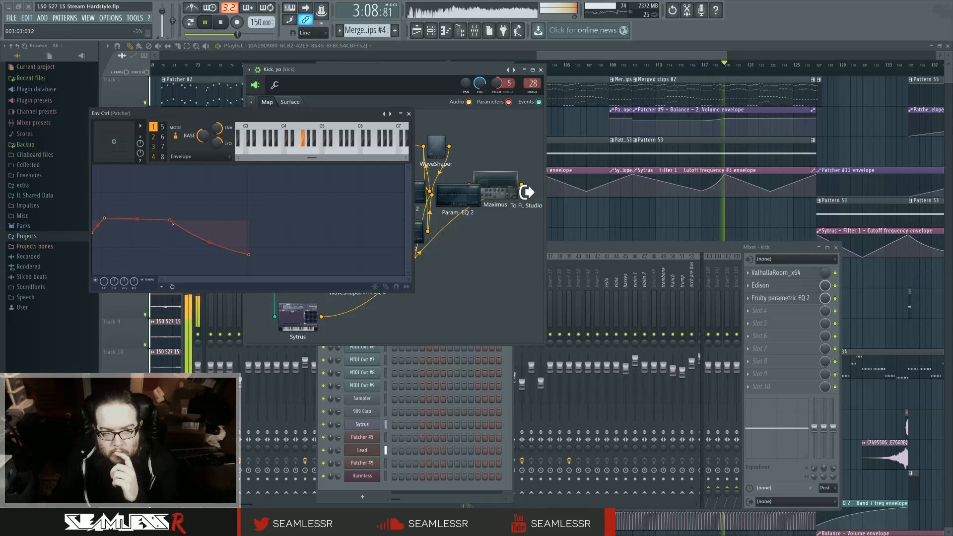
left_click_drag(173, 224, 155, 224)
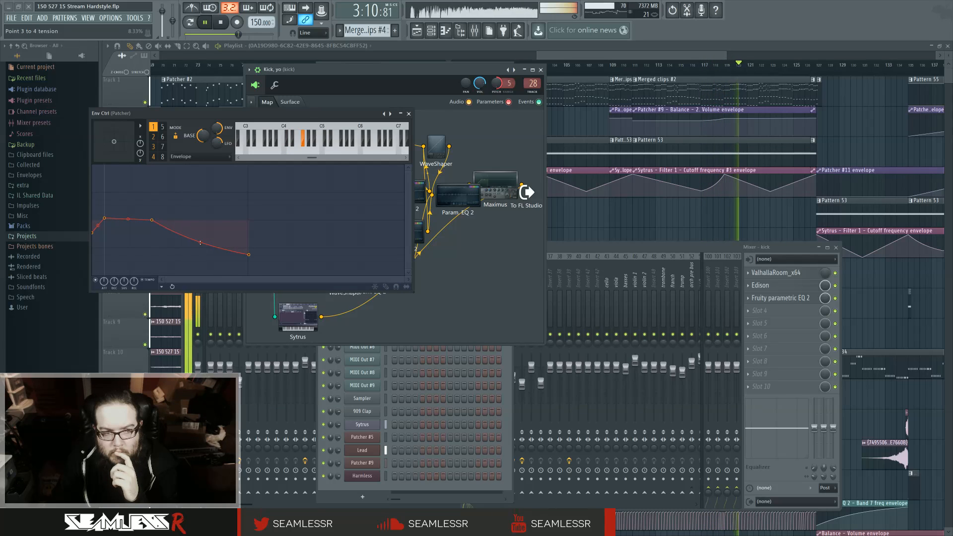
Step: Give Env Ctrl's second envelope a fast initial drop by setting its point 1 to 2 tension to 28%
left_click(153, 137)
left_click_drag(169, 193, 169, 166)
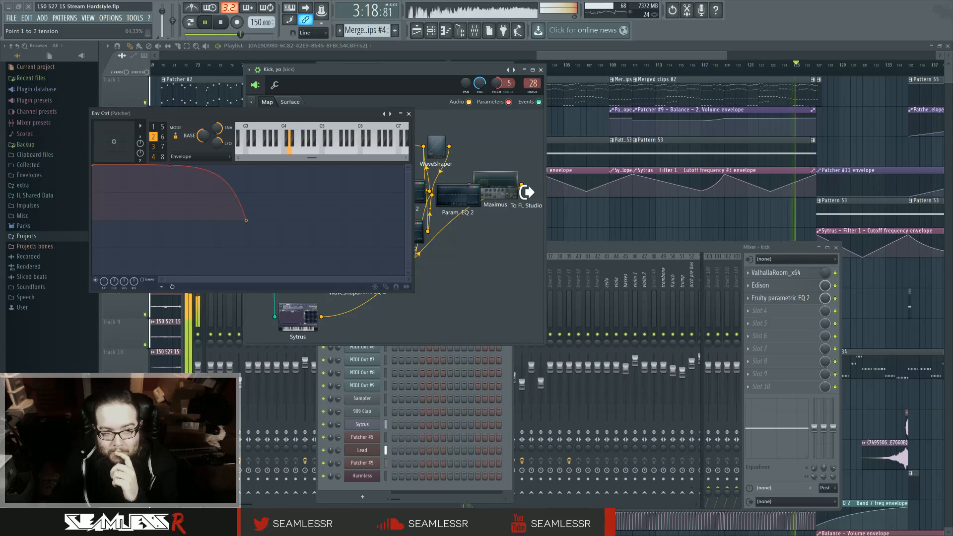
left_click_drag(169, 165, 170, 213)
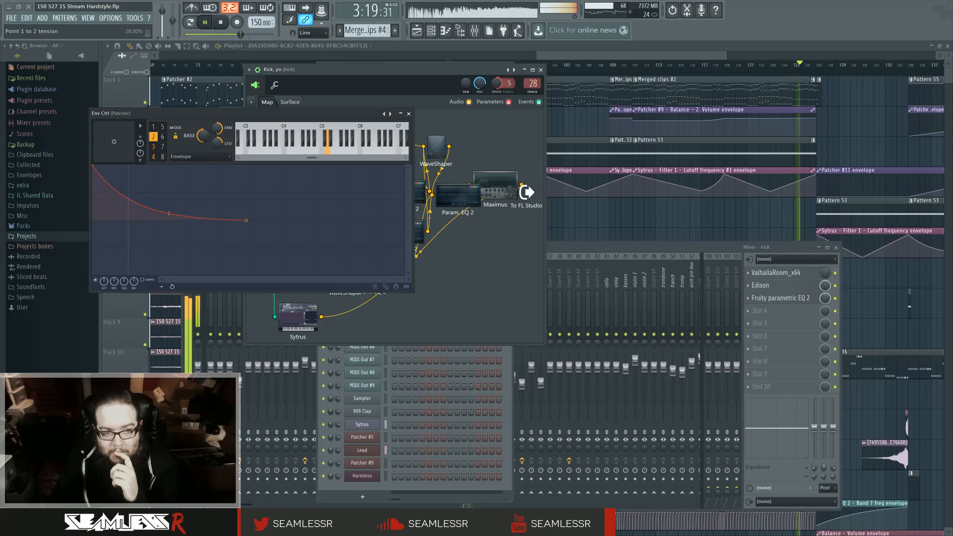
left_click(154, 157)
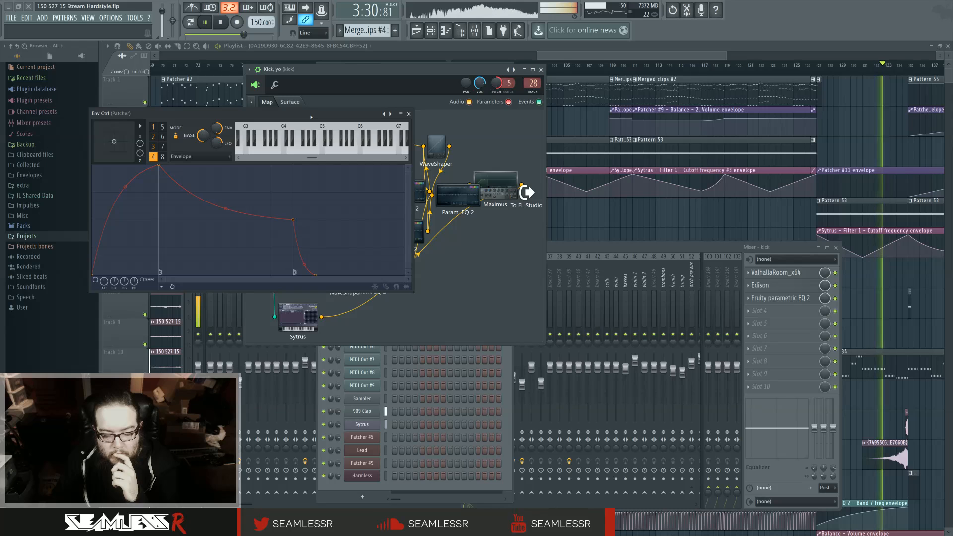
Step: Close the kick's Patcher and Env Ctrl windows, keeping the mixer open at its compact size
double_click(576, 242)
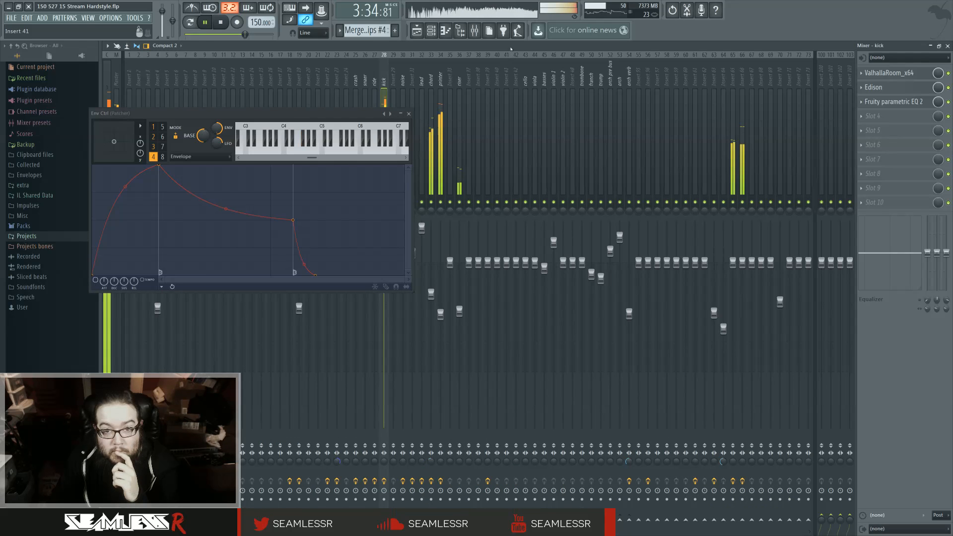
double_click(511, 46)
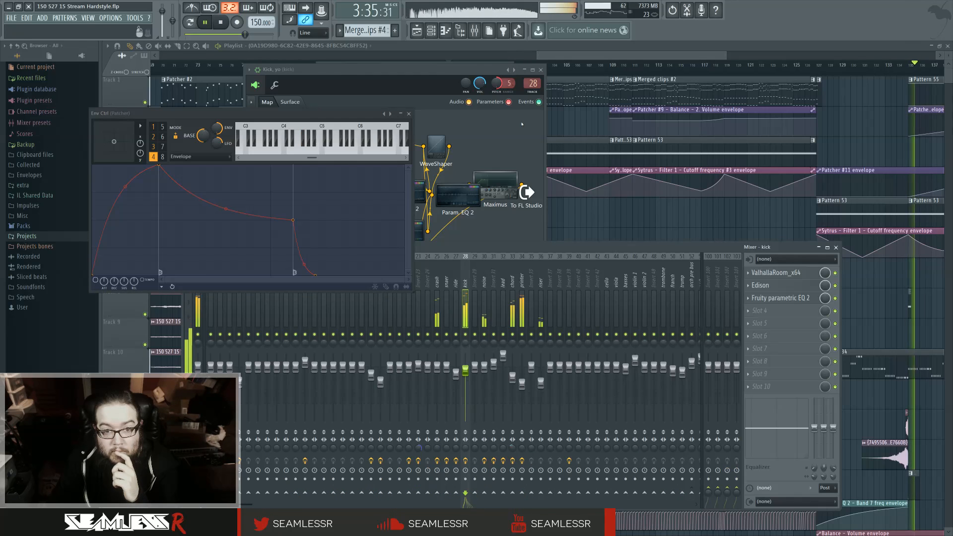
left_click(542, 70)
left_click_drag(535, 250, 532, 252)
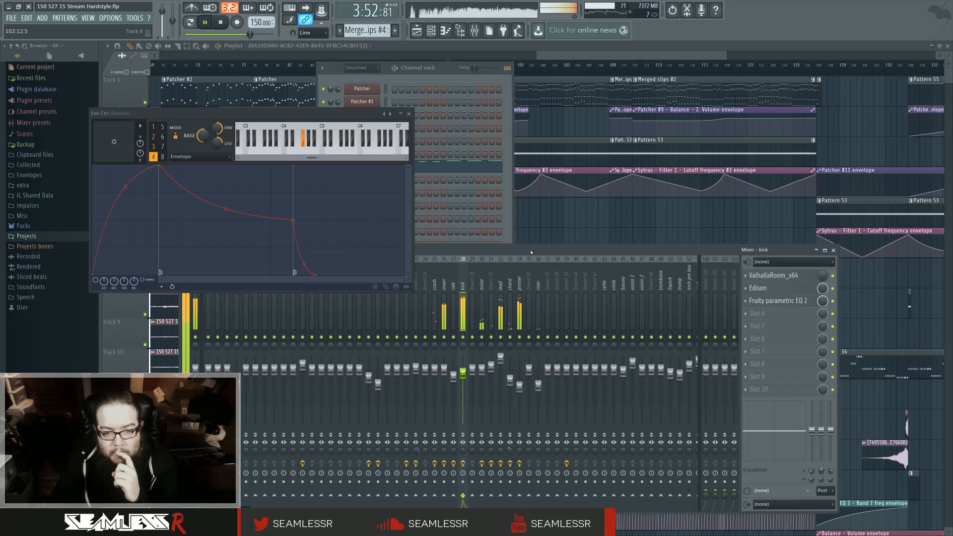
left_click(410, 115)
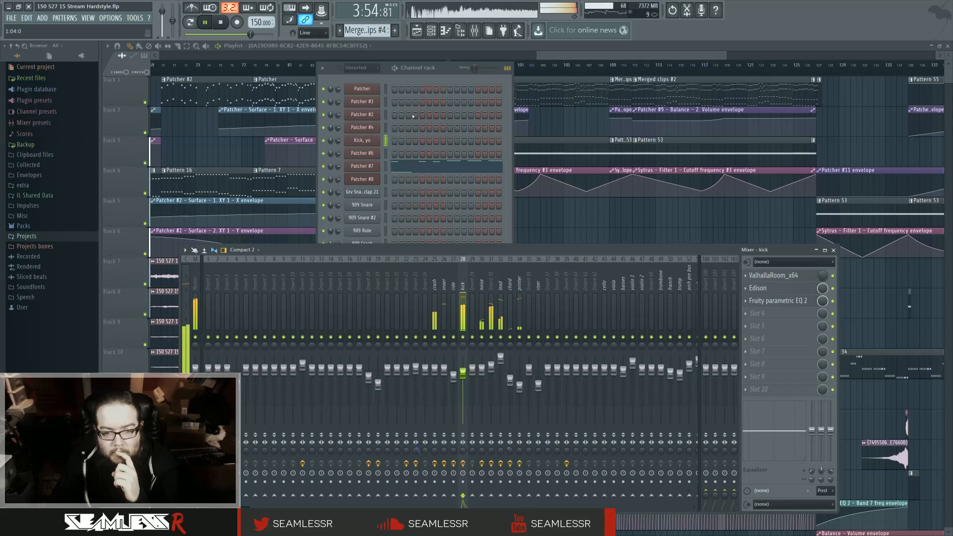
Step: Check the printer, lead and kick mixer tracks during playback, and close all the open windows
left_click(520, 288)
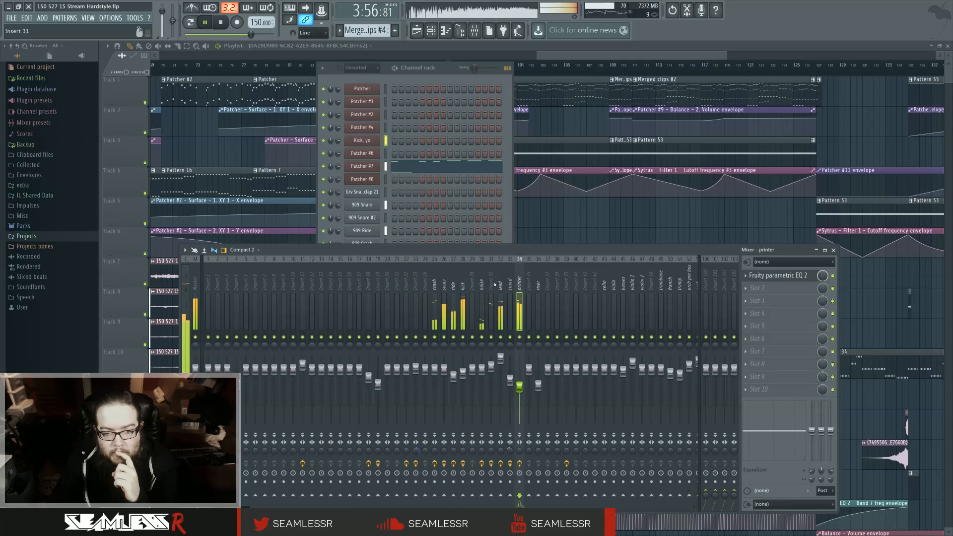
left_click(500, 286)
left_click(463, 287)
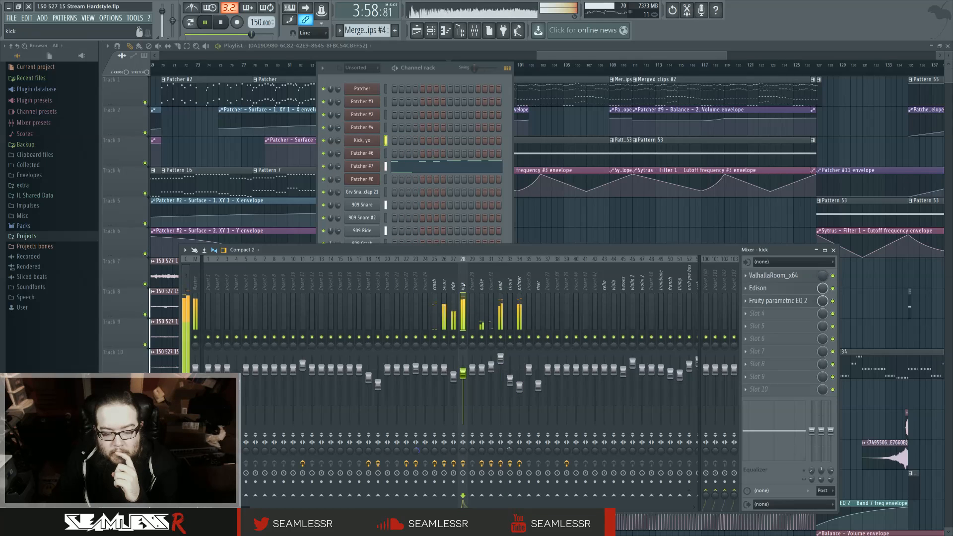
key("F12")
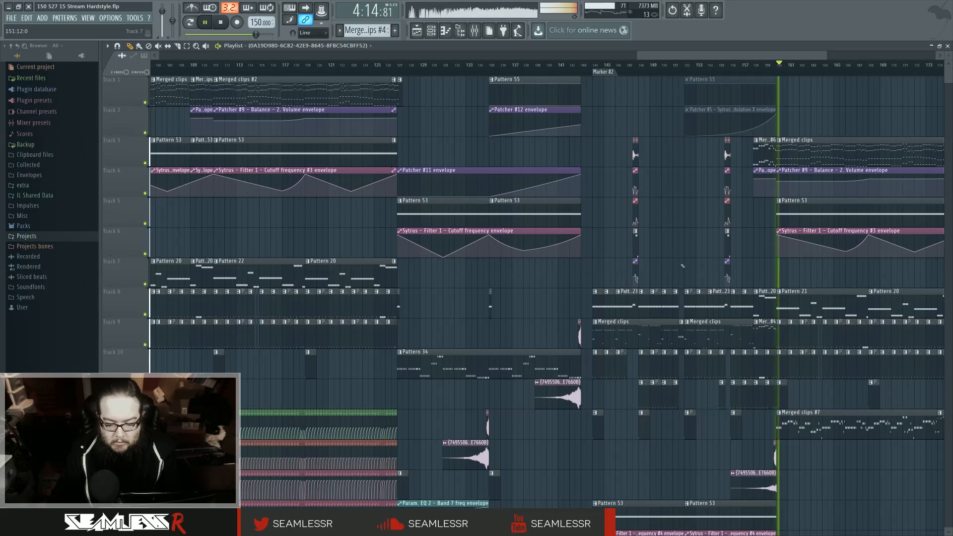
Step: Review the second drop and outro in the playlist during playback, replaying from about bar 174, and stop the song
scroll(683, 266, "down", 2)
scroll(683, 266, "down", 1)
scroll(681, 267, "right", 4)
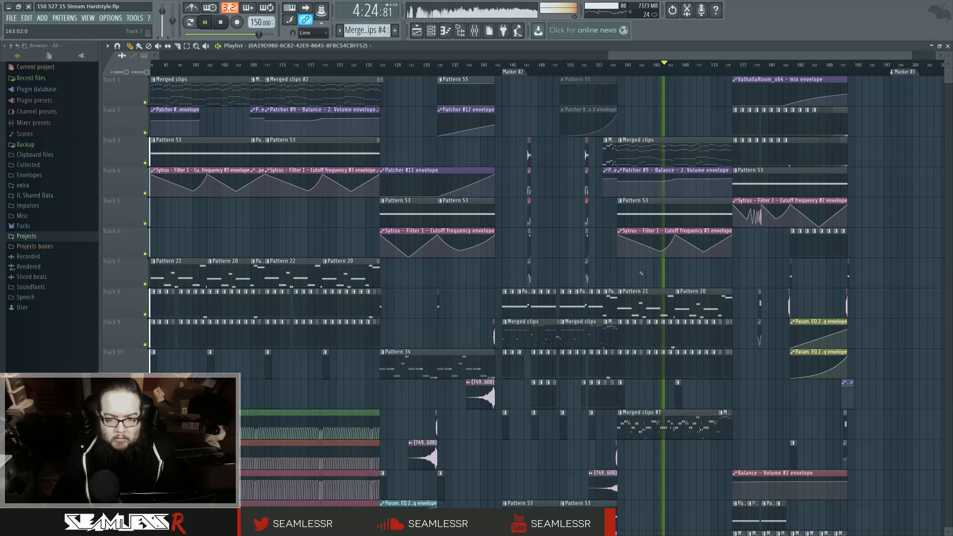
left_click_drag(719, 274, 589, 276)
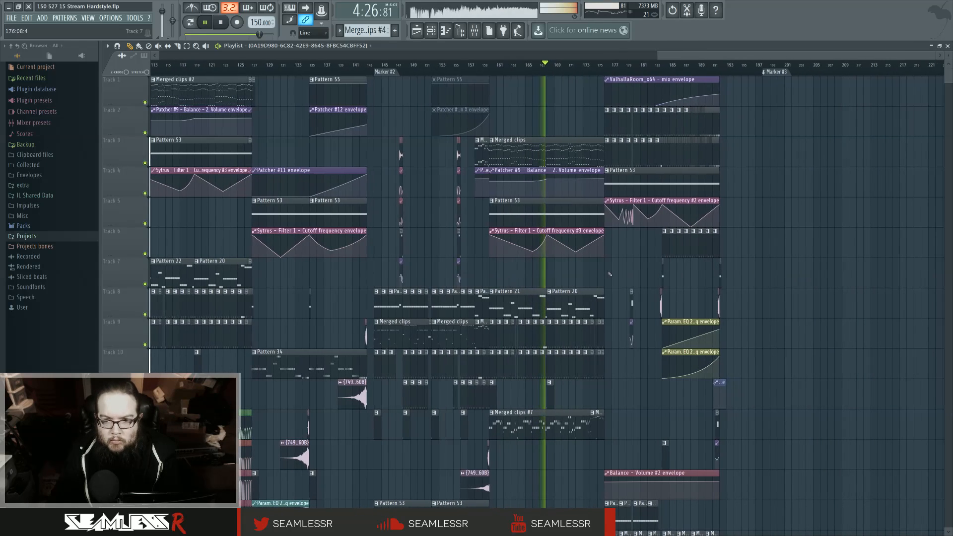
scroll(639, 365, "up", 4)
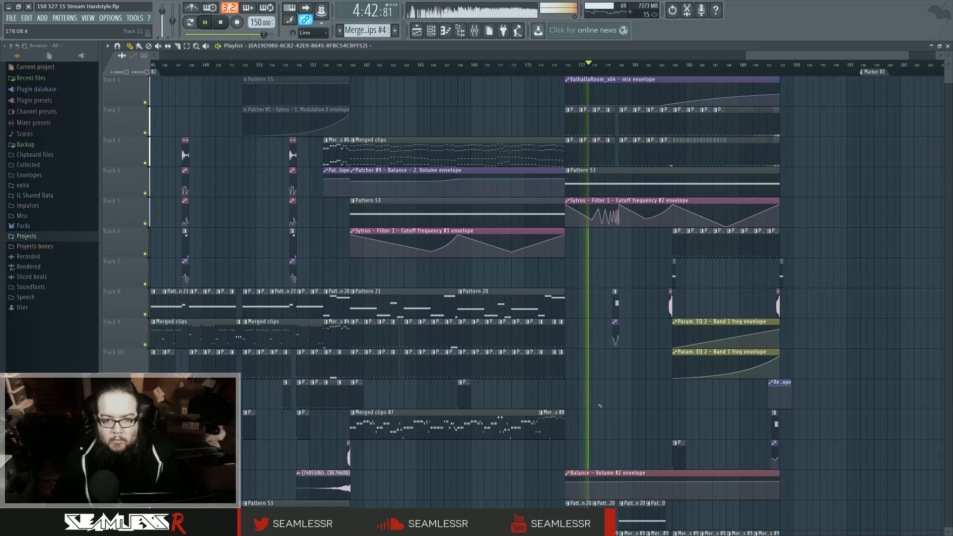
left_click(545, 64)
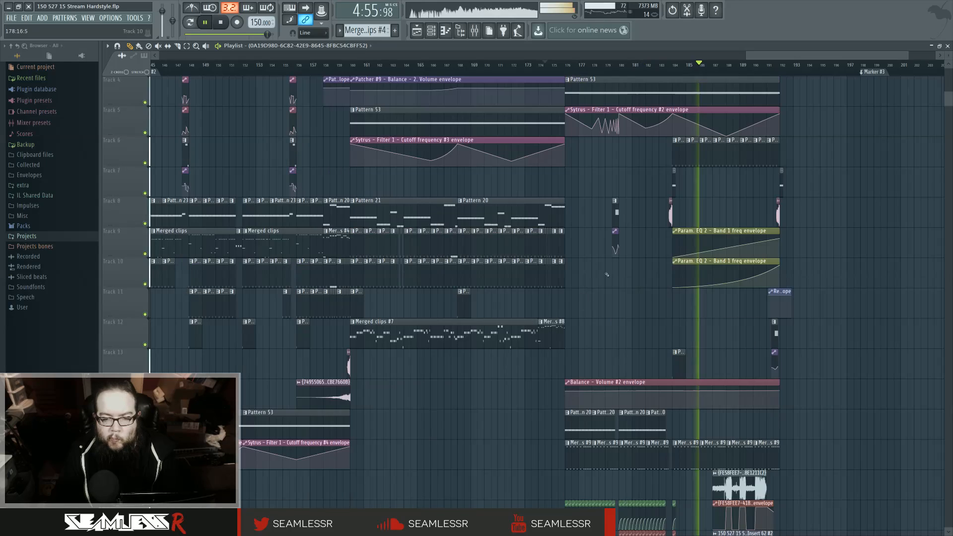
scroll(616, 333, "down", 6)
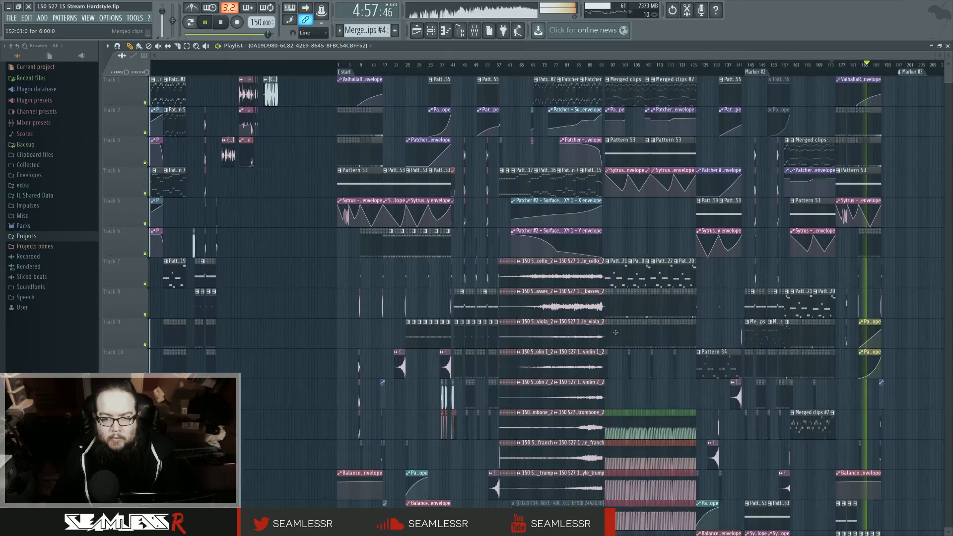
key("space")
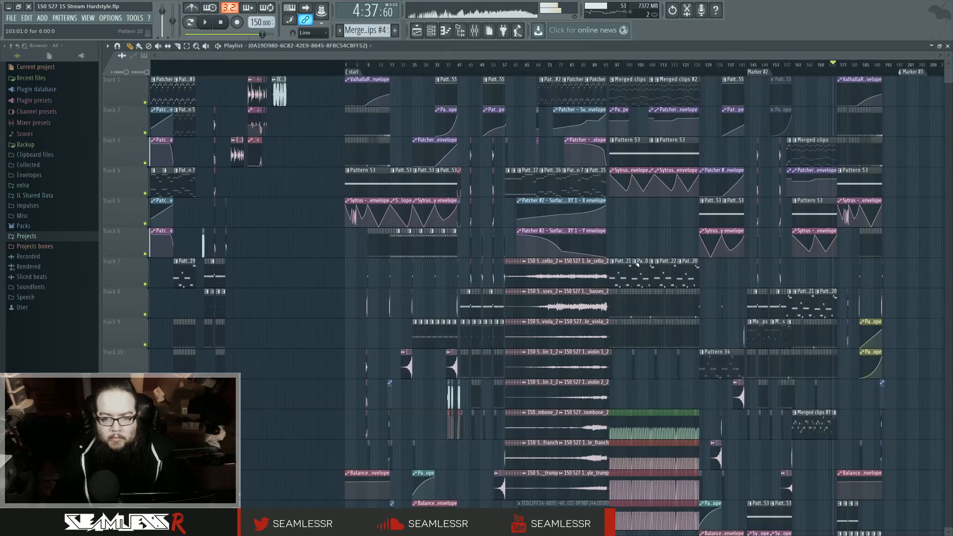
Step: Play the intro from bar 23 to check the transition where Pattern 33 starts at bar 25, then stop playback
scroll(596, 278, "right", 3)
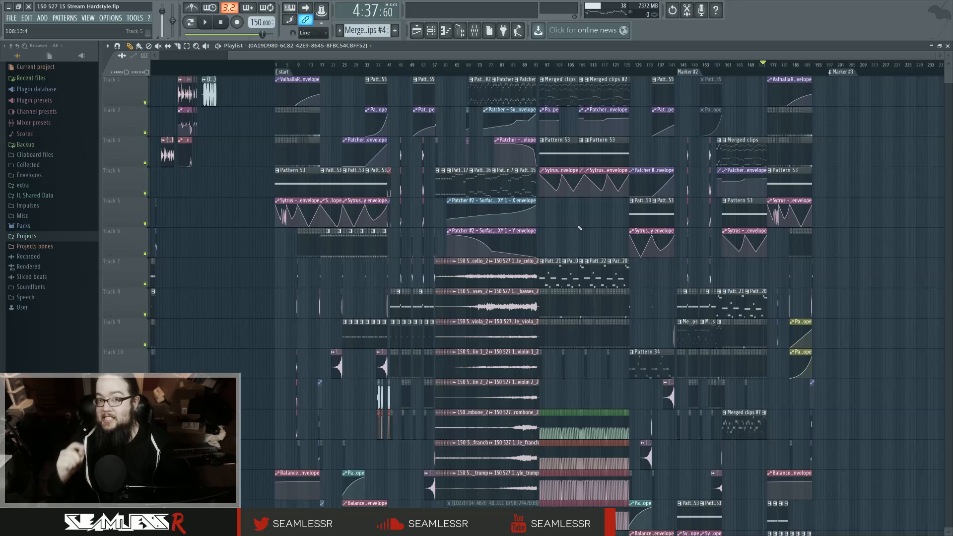
scroll(346, 303, "up", 4)
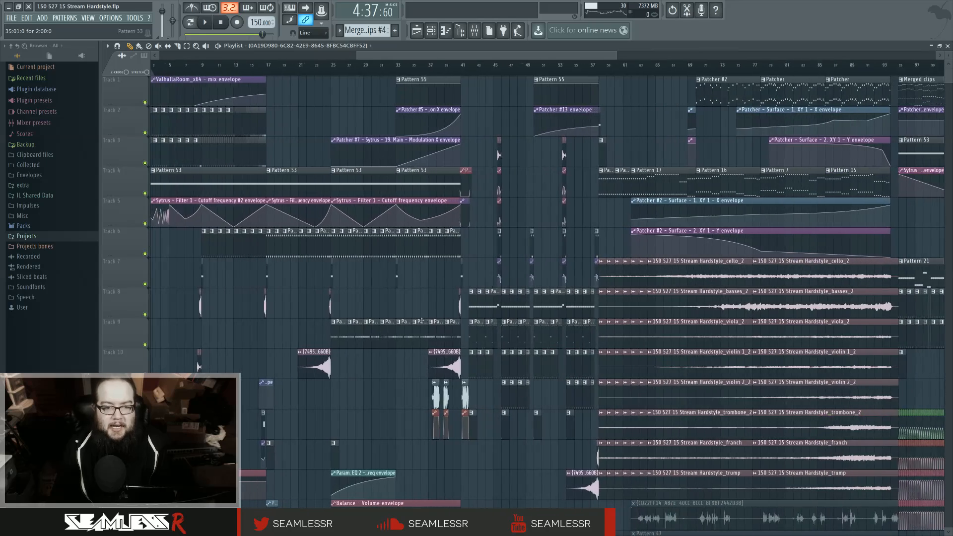
scroll(313, 315, "up", 3)
scroll(348, 316, "up", 4)
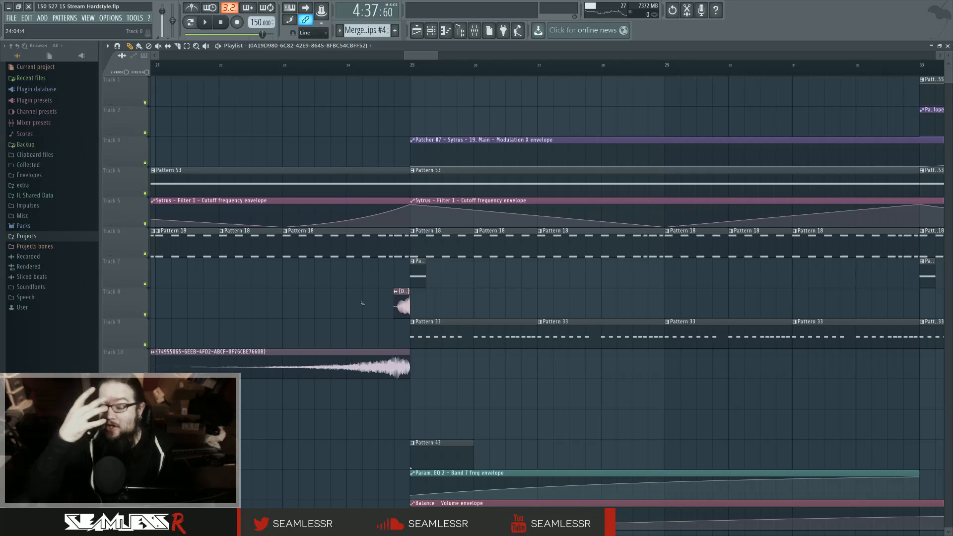
left_click(283, 64)
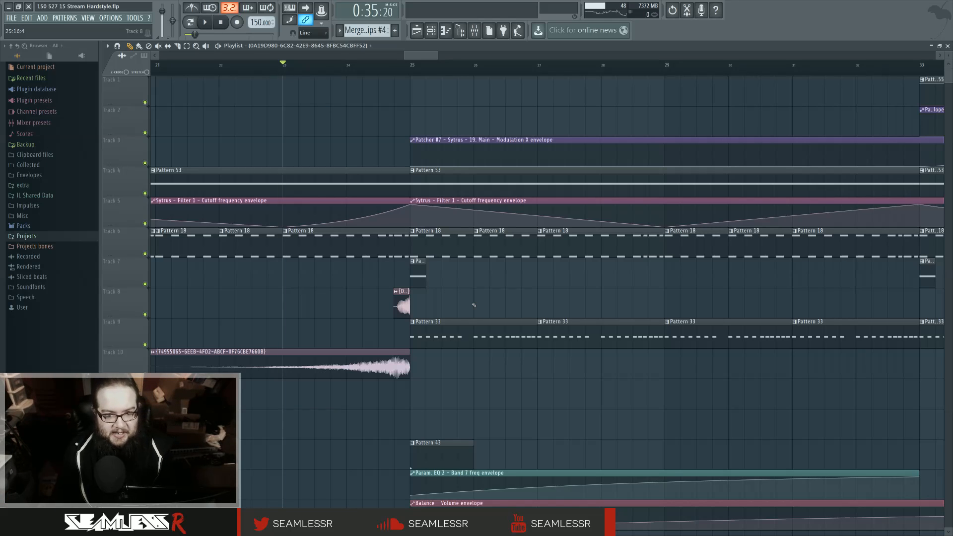
key("space")
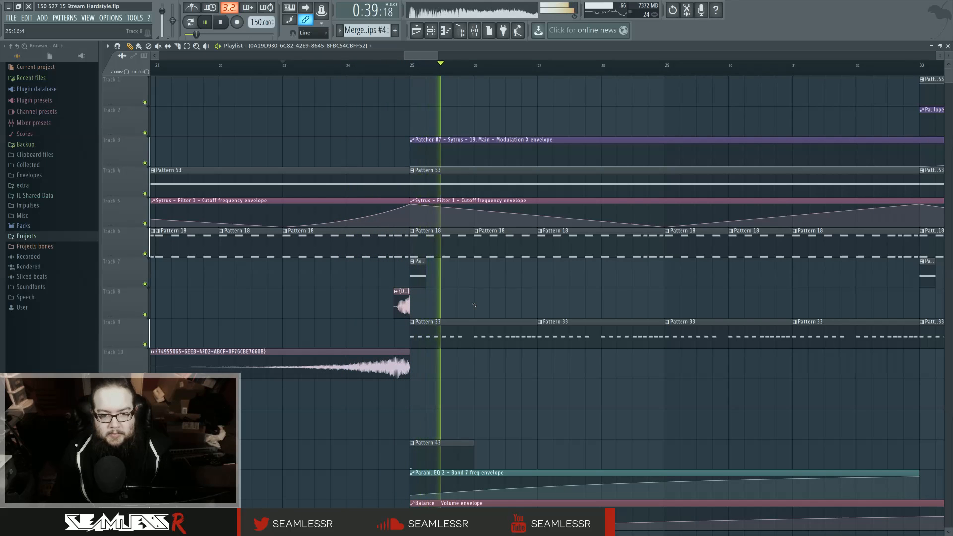
key("space")
scroll(474, 305, "down", 2)
scroll(474, 305, "down", 2)
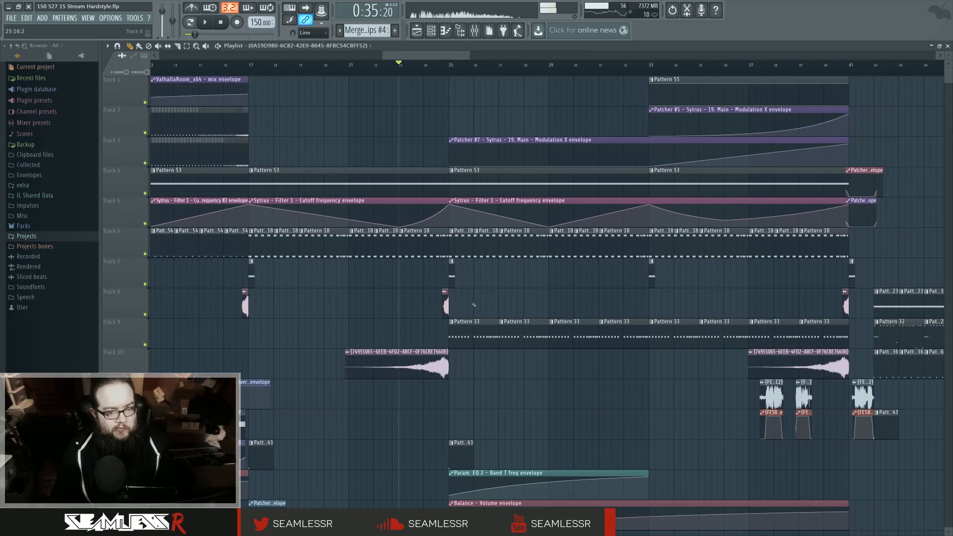
Step: Examine the whole song's arrangement in the playlist, from the intro through the outro and down to the lowest used tracks
scroll(474, 305, "down", 2)
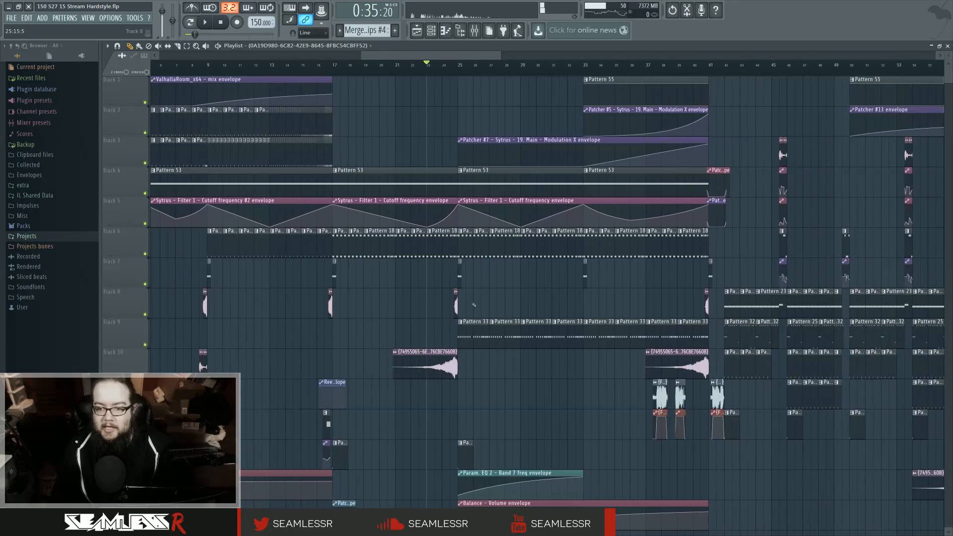
scroll(422, 299, "down", 2)
scroll(422, 298, "right", 6)
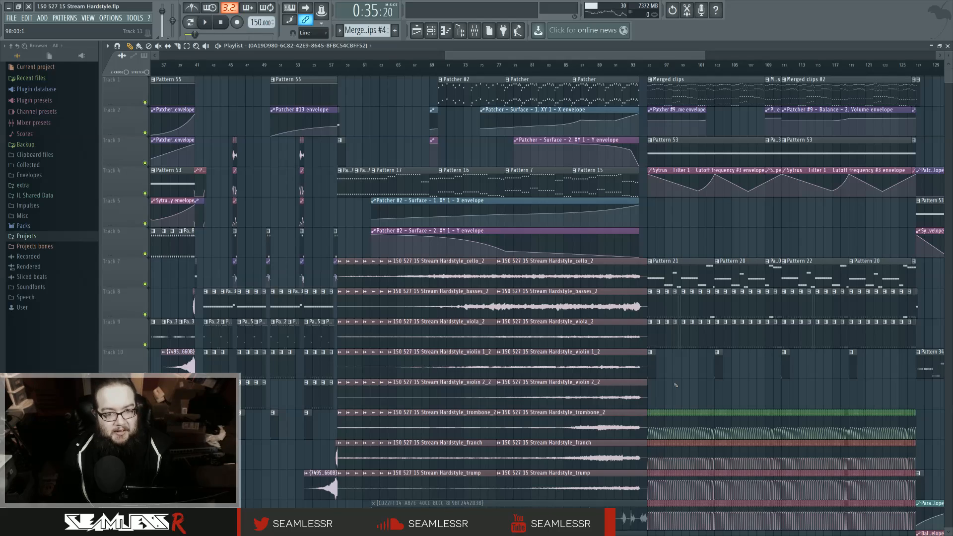
scroll(676, 386, "down", 6)
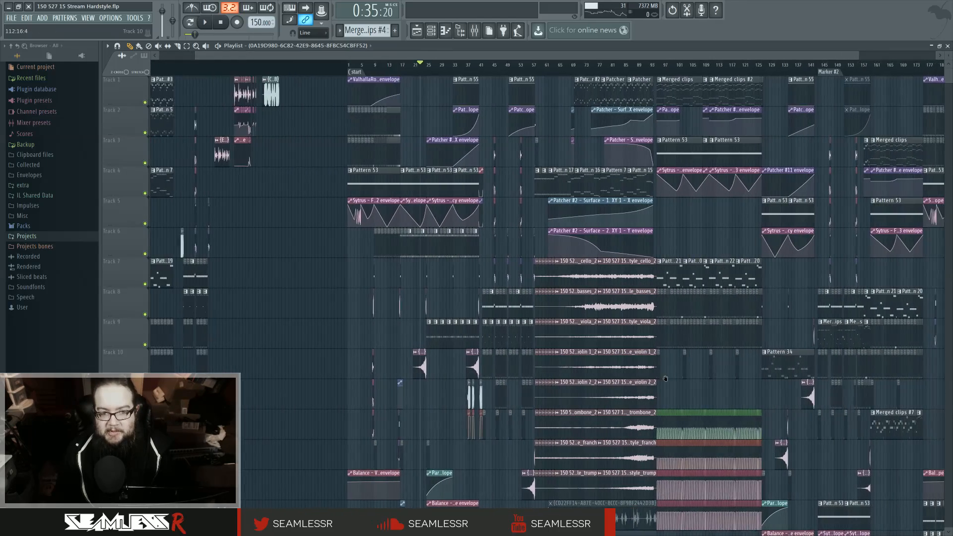
scroll(665, 379, "down", 2)
scroll(621, 393, "down", 5)
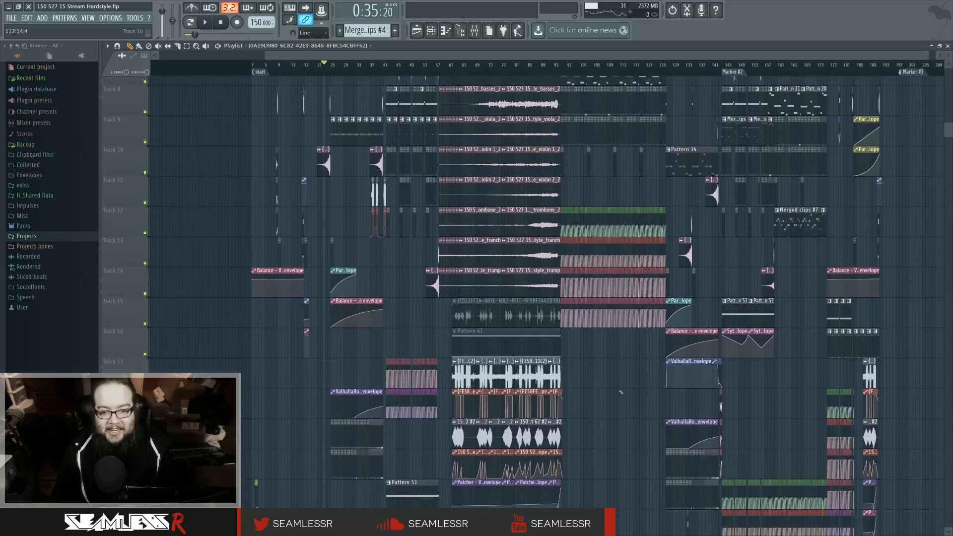
scroll(620, 393, "down", 7)
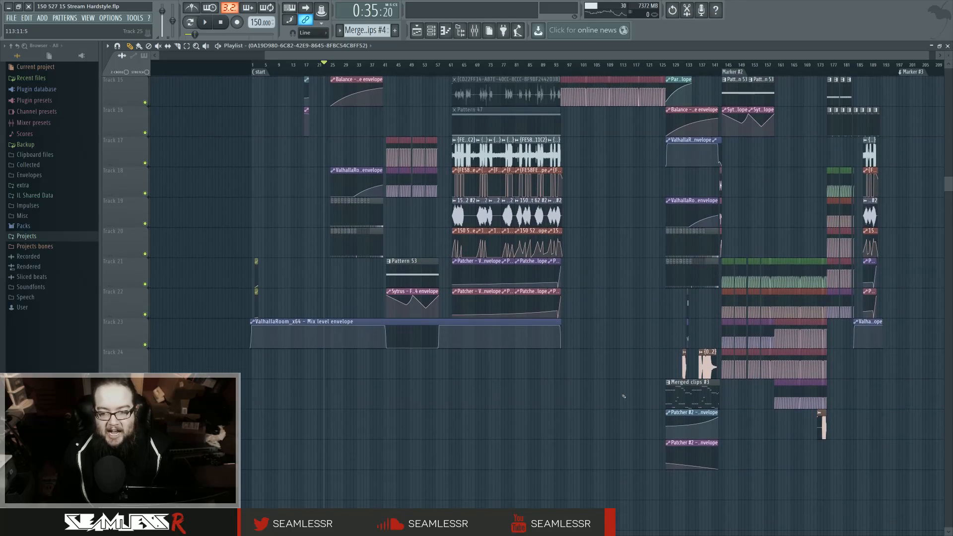
scroll(624, 396, "up", 14)
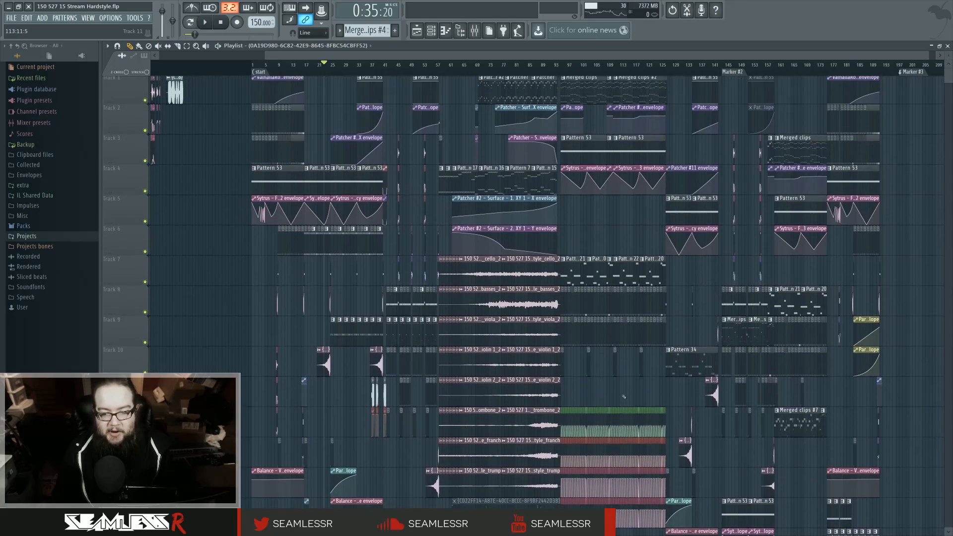
scroll(625, 396, "right", 4)
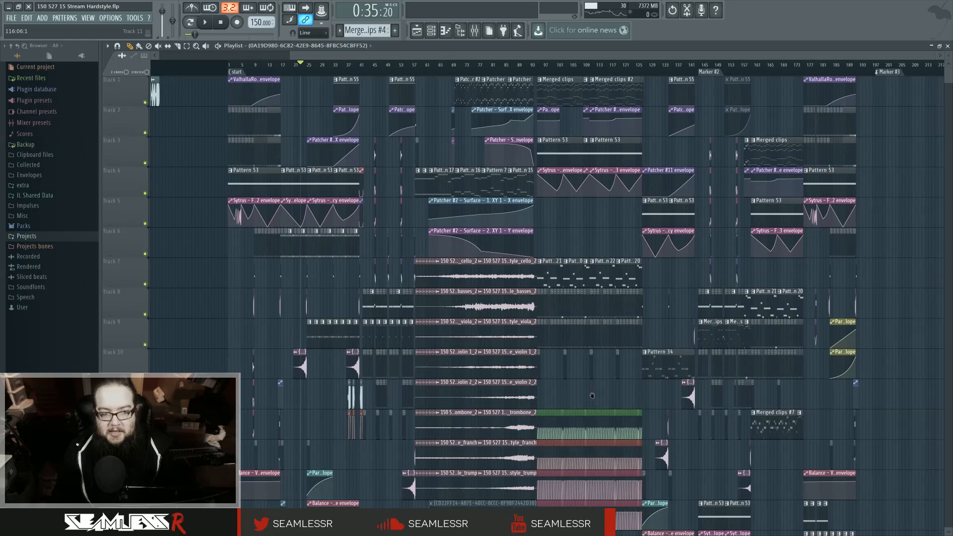
scroll(571, 401, "left", 1)
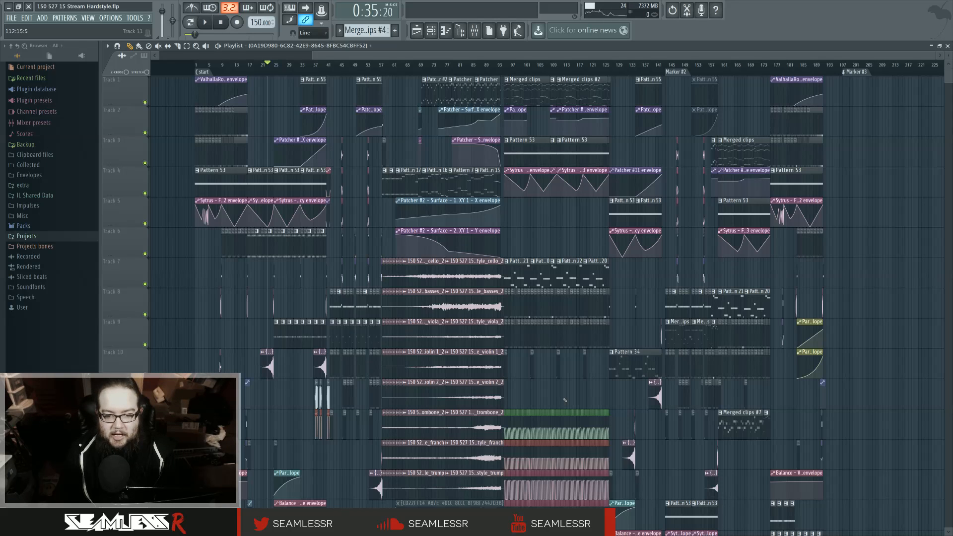
scroll(564, 400, "down", 5)
scroll(564, 400, "up", 4)
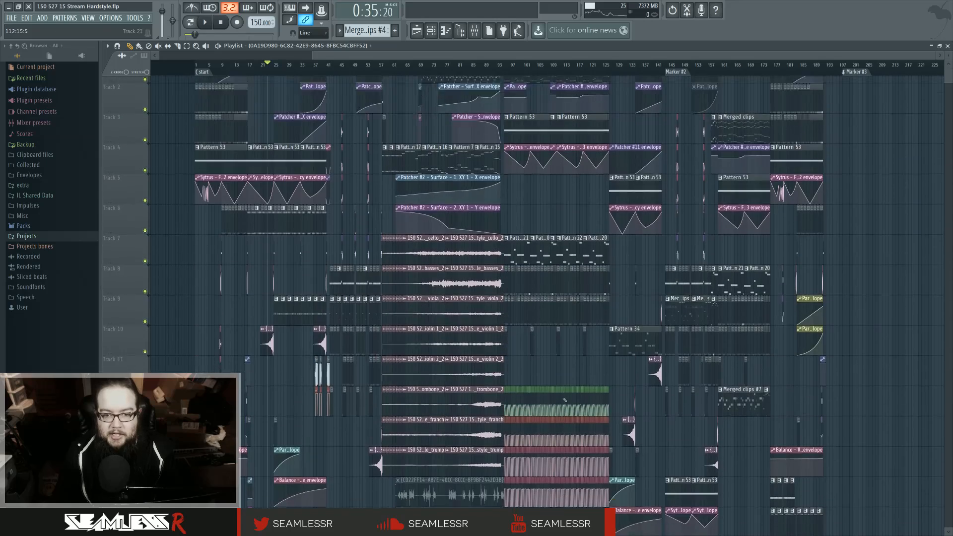
scroll(565, 400, "up", 1)
Step: Add a new Patcher channel at the end of the channel rack, load Harmor inside it, and close the windows
left_click(432, 30)
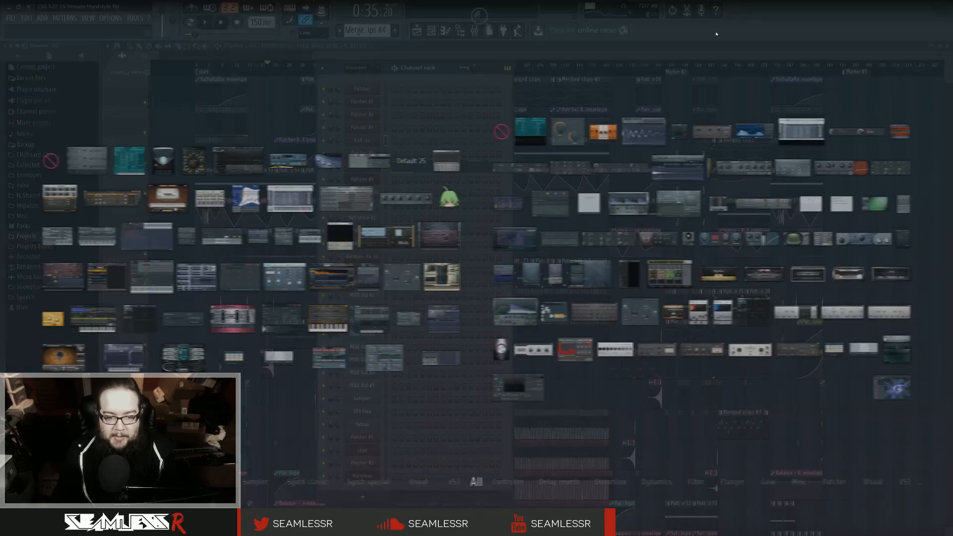
key("F8")
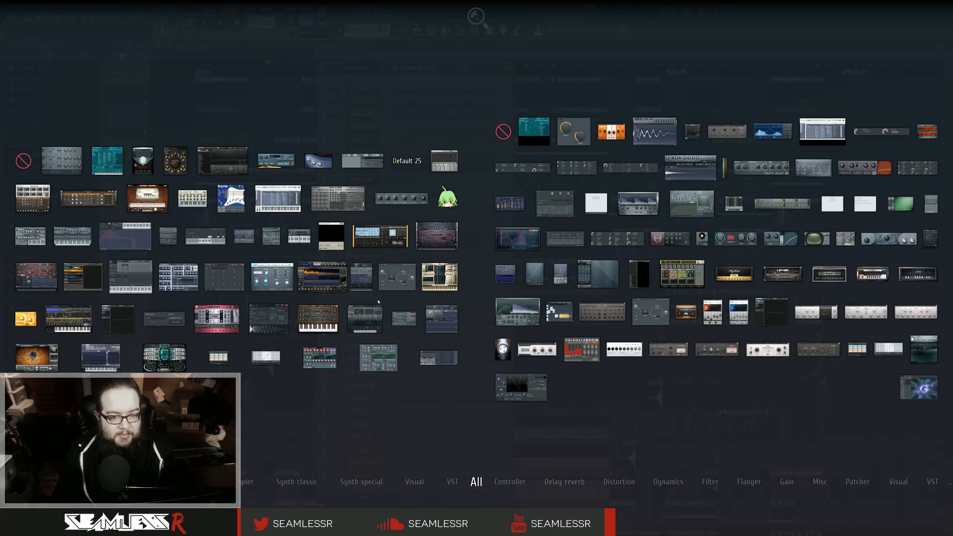
left_click_drag(394, 286, 395, 489)
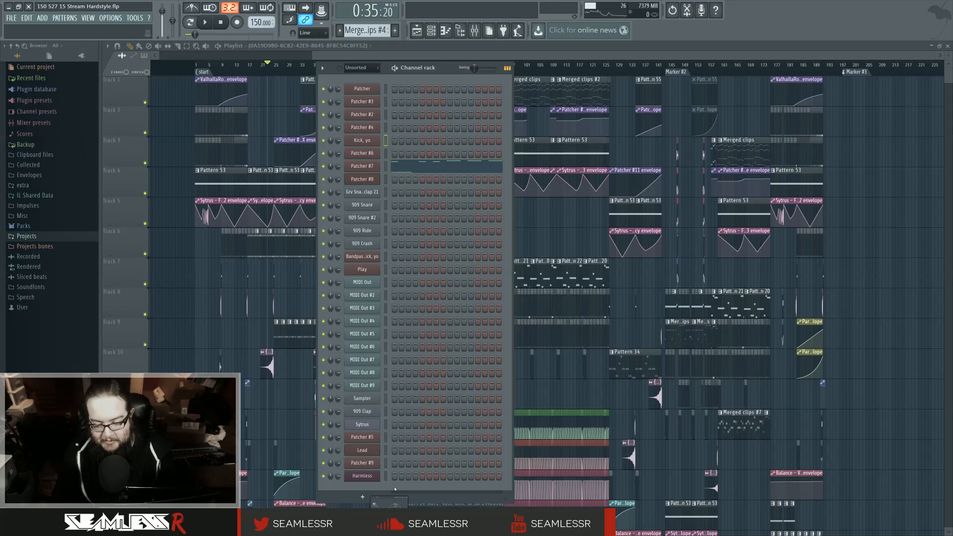
left_click_drag(395, 490, 394, 489)
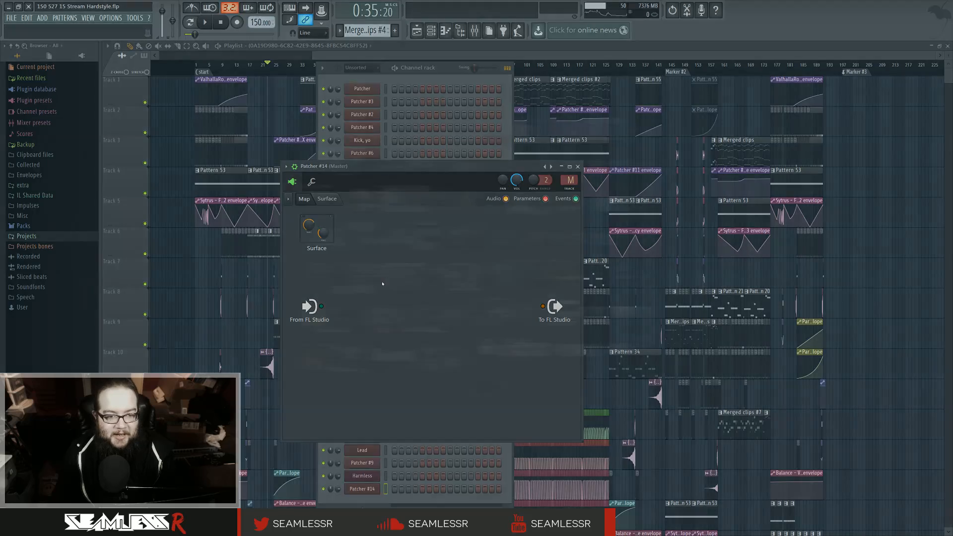
key("F8")
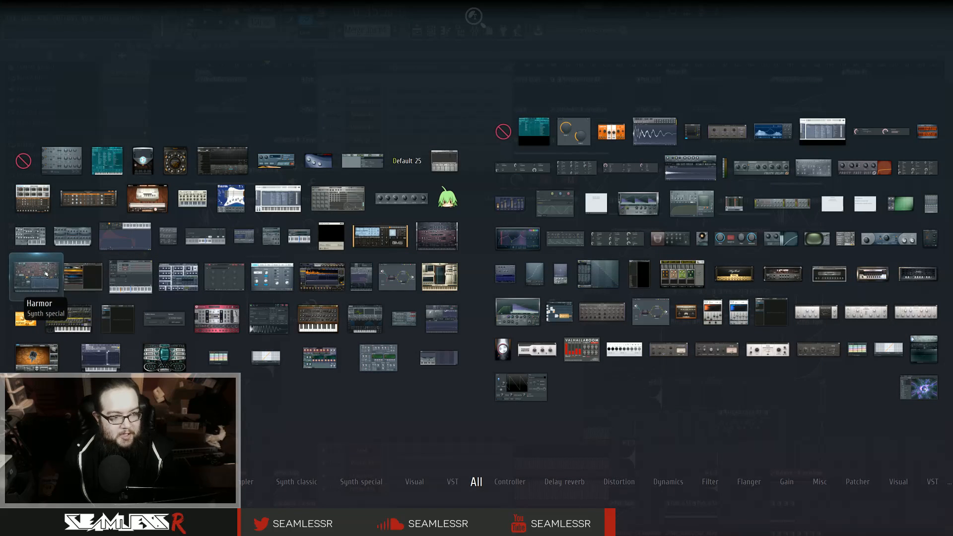
left_click_drag(46, 274, 363, 300)
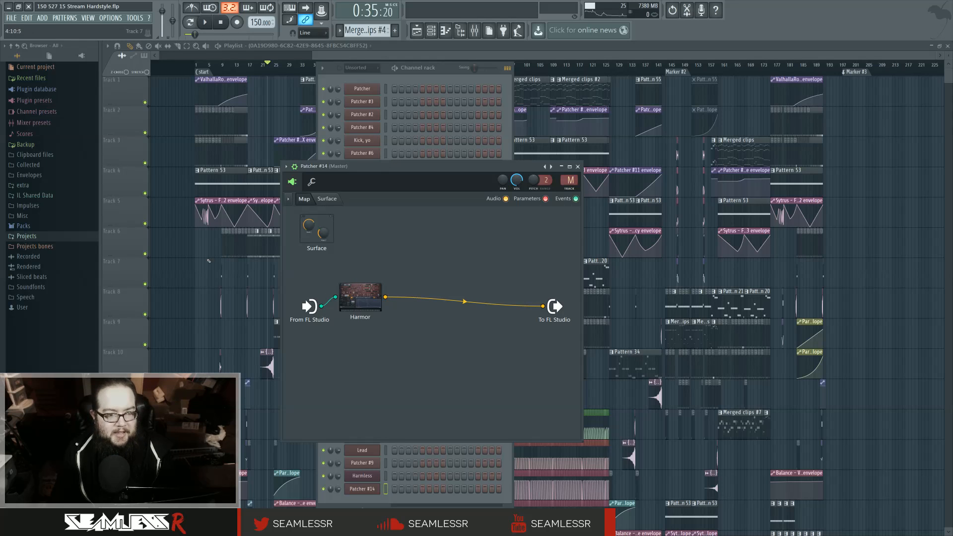
key("F12")
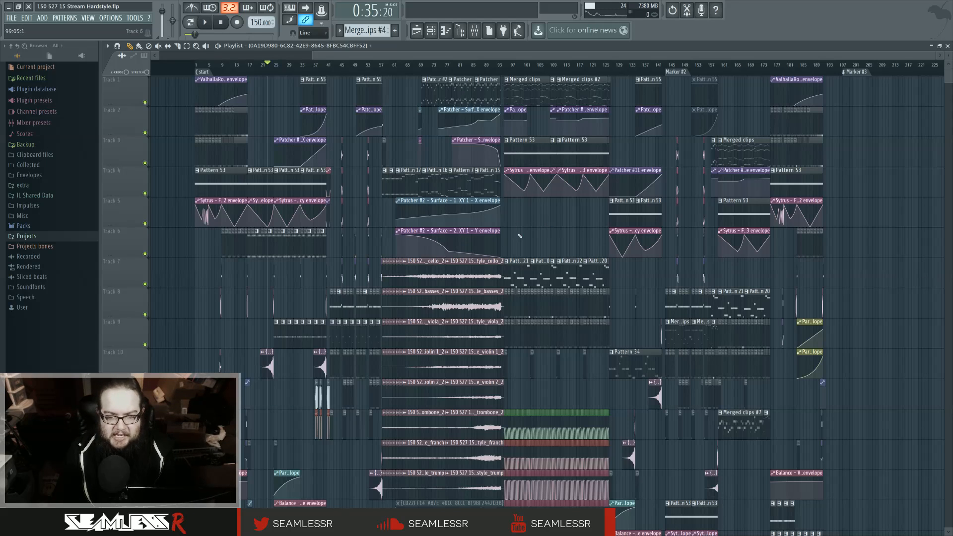
Step: Route the new Patcher channel to the empty mixer track 37 and bring its map back into view
left_click(432, 30)
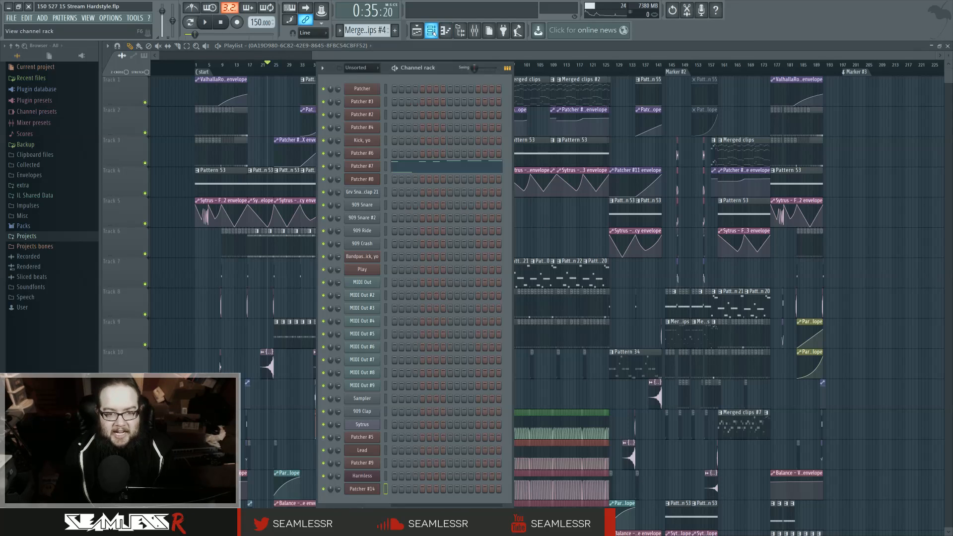
left_click(364, 488)
key("ctrl+l")
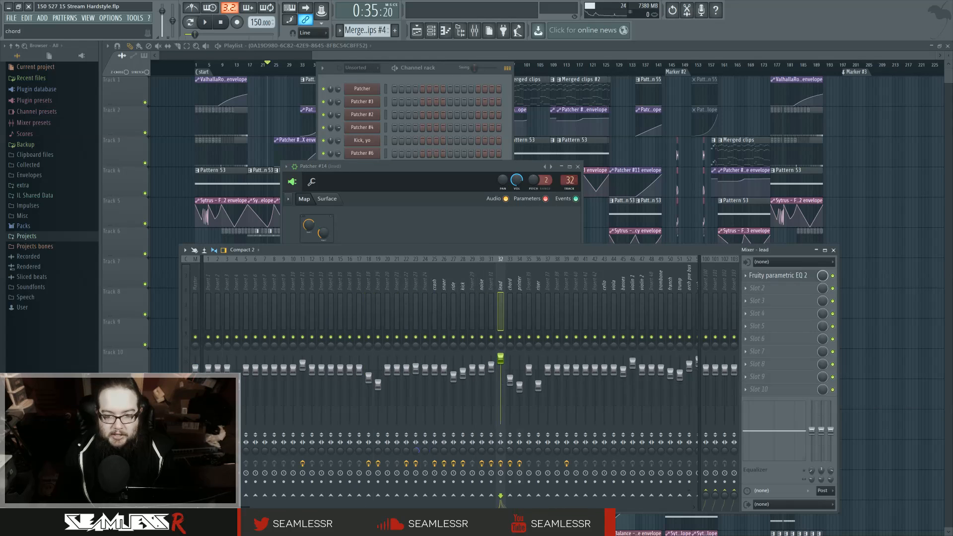
left_click_drag(569, 181, 569, 180)
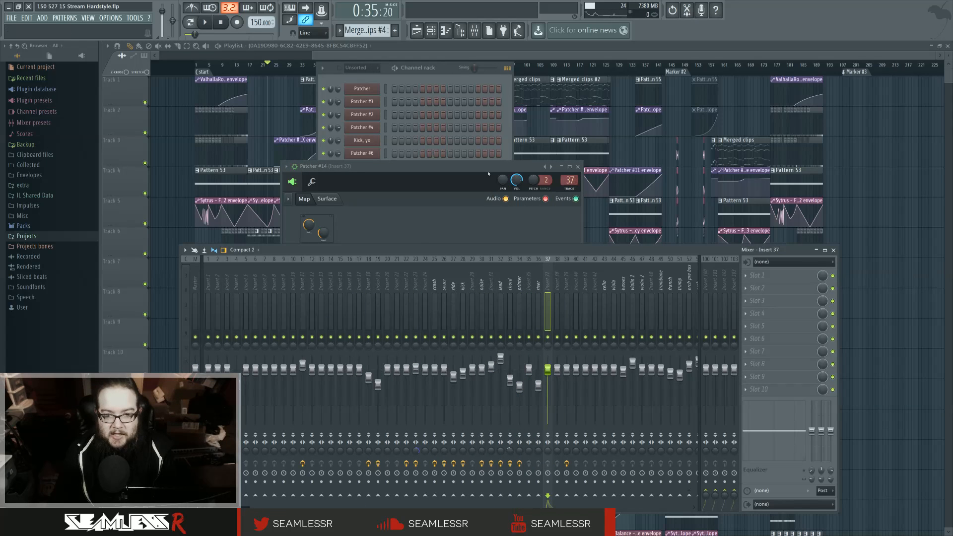
left_click(437, 228)
Step: Open Harmor inside the new Patcher and set its pitch frequency ratio to 1.0000/8.0000
double_click(361, 297)
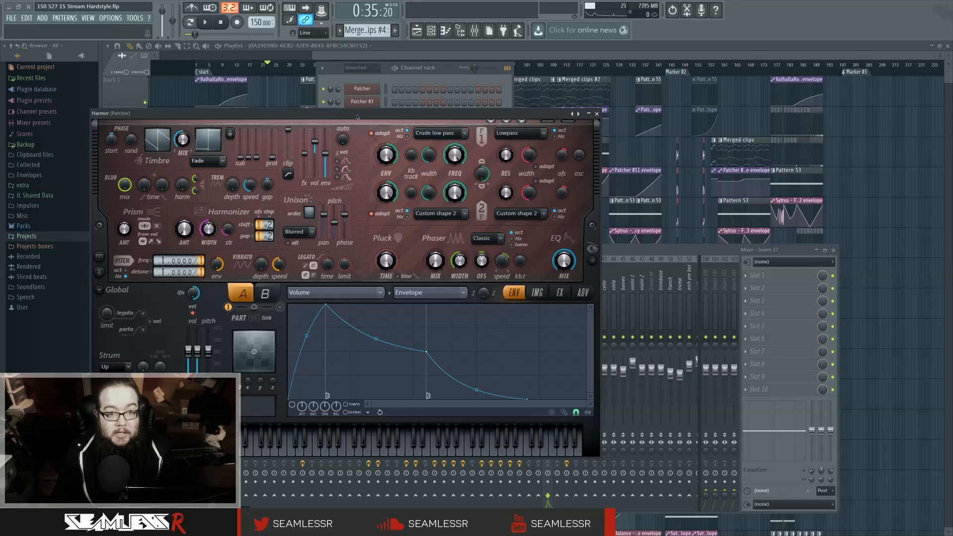
left_click_drag(351, 120, 439, 150)
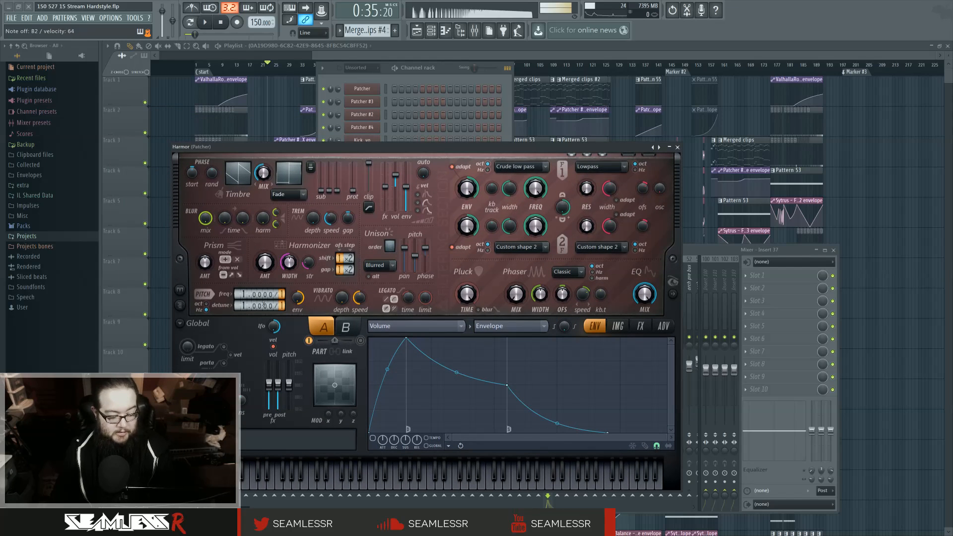
left_click_drag(242, 307, 242, 297)
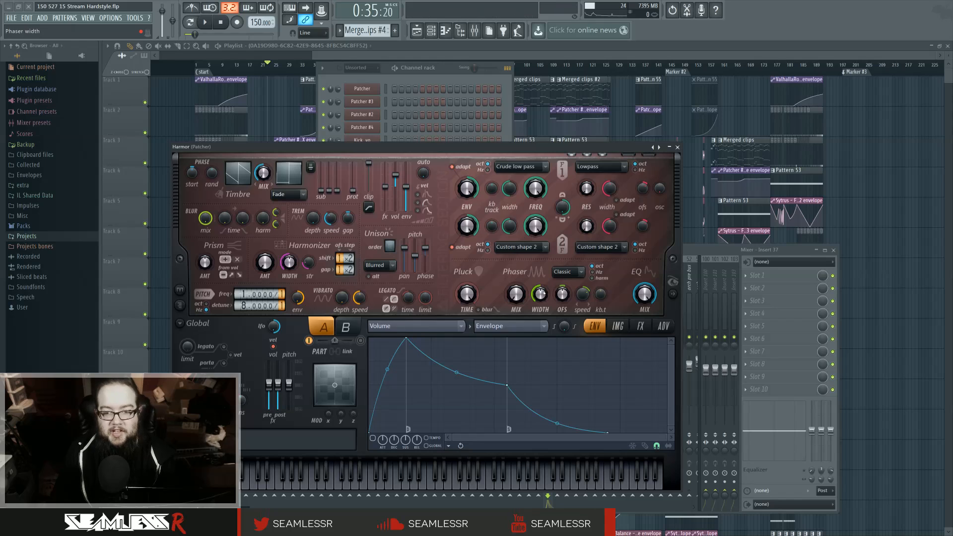
Step: Show Harmor's spectral display, turn up the phaser mix, and close the synth
left_click(673, 294)
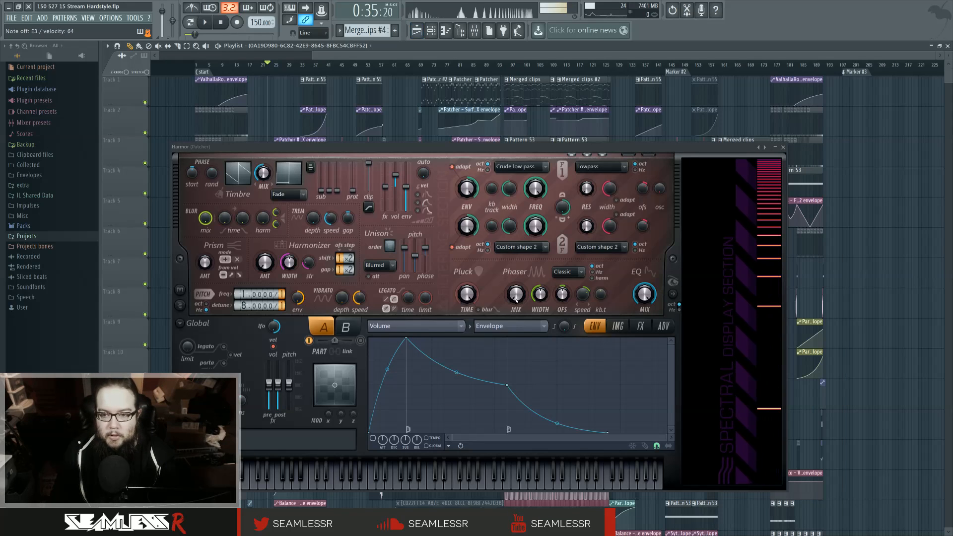
left_click_drag(516, 294, 515, 243)
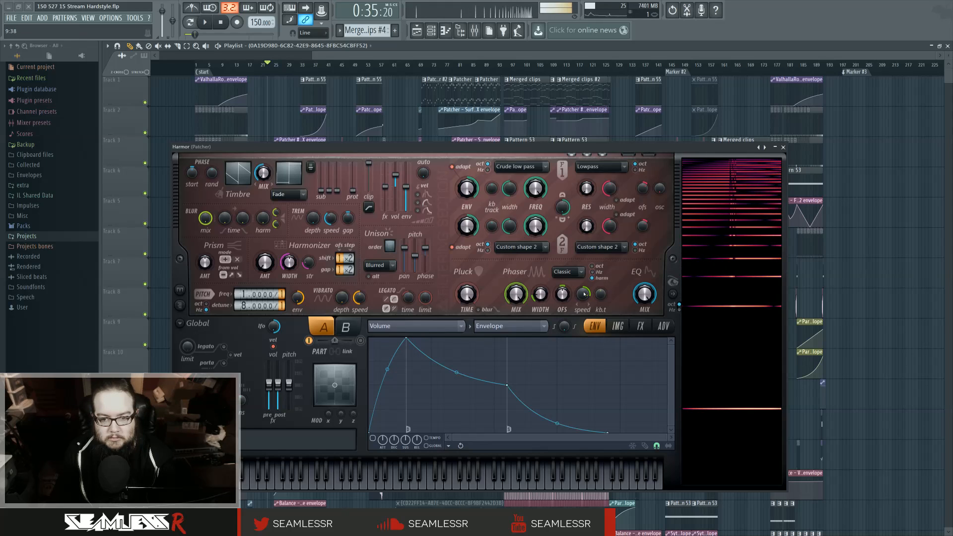
left_click(783, 148)
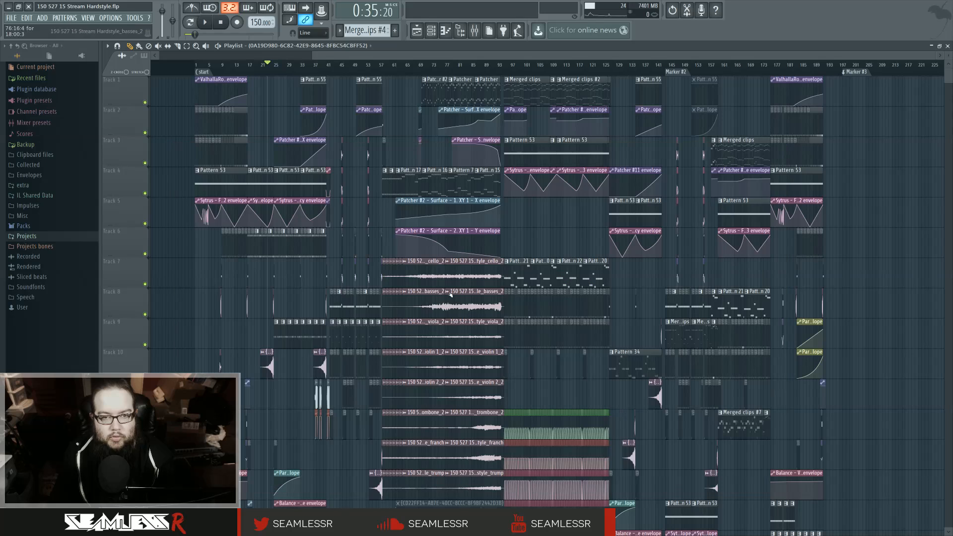
Step: Reopen the new Patcher channel's map and browse the plugin picker for another plugin to add
left_click(432, 30)
left_click(370, 490)
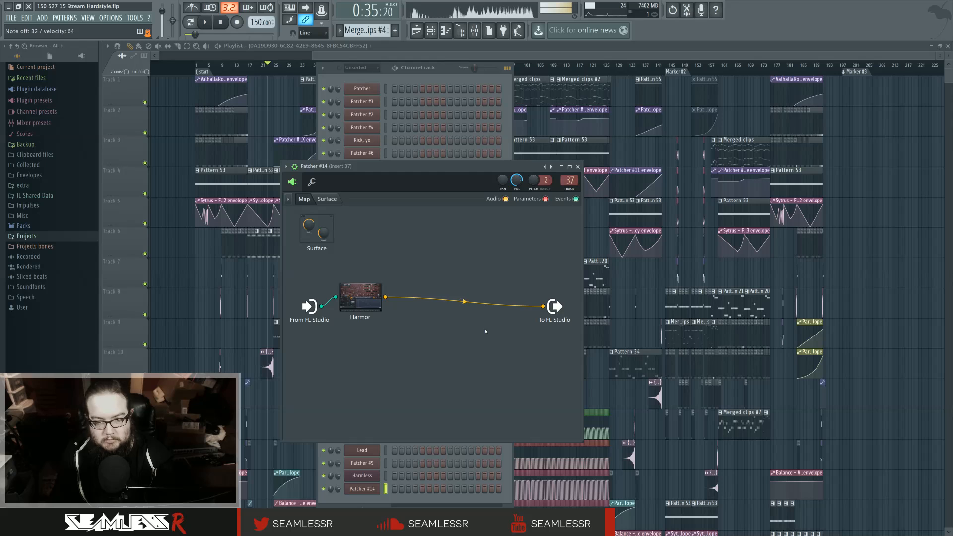
key("F8")
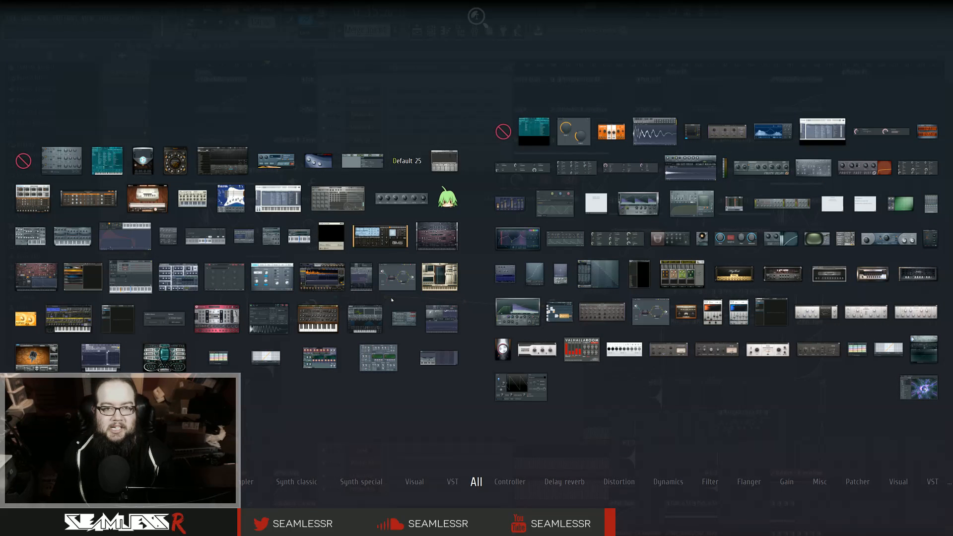
key("F8")
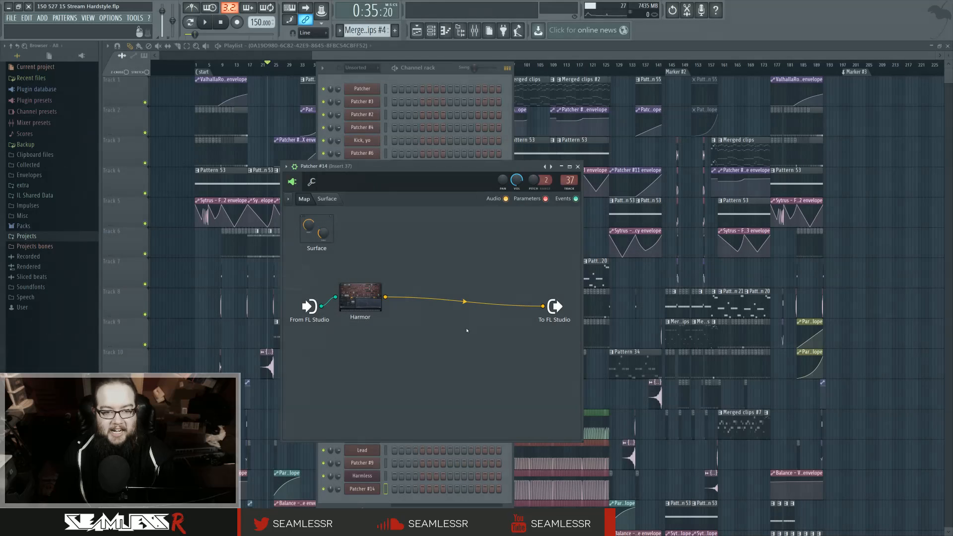